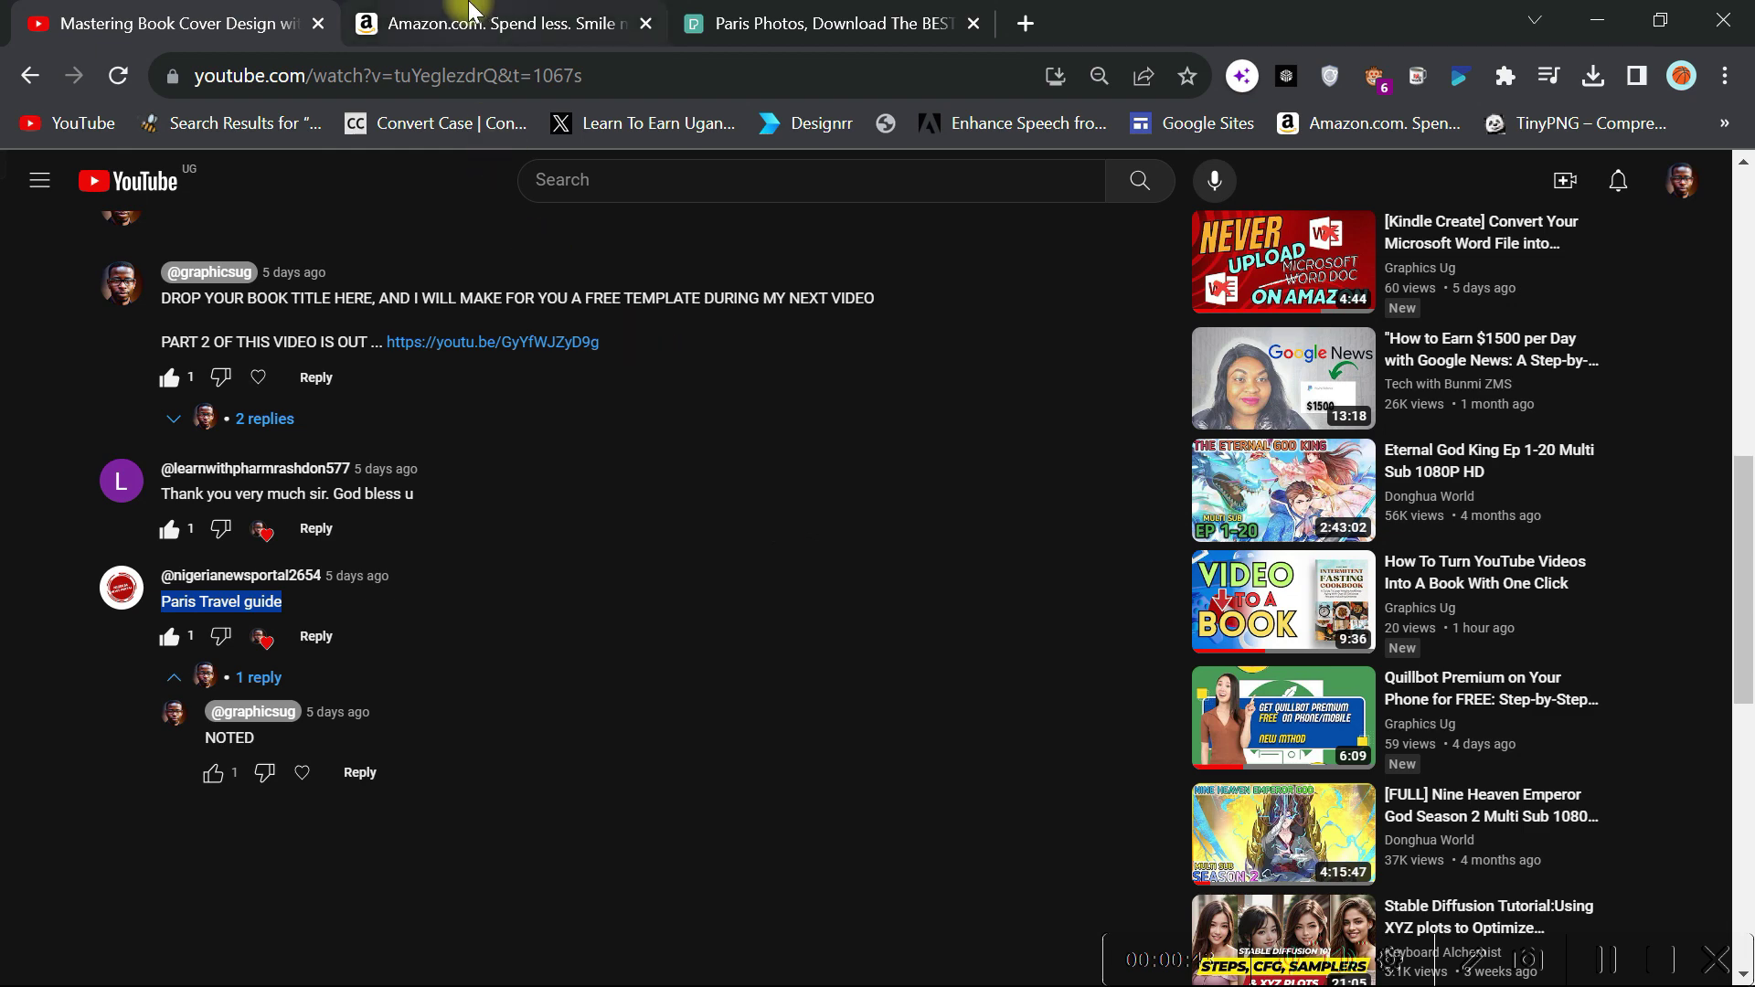
Move from the viewer's Paris Travel guide comment on YouTube to the Amazon tab.
{"action": "left_click", "coordinate": [469, 11]}
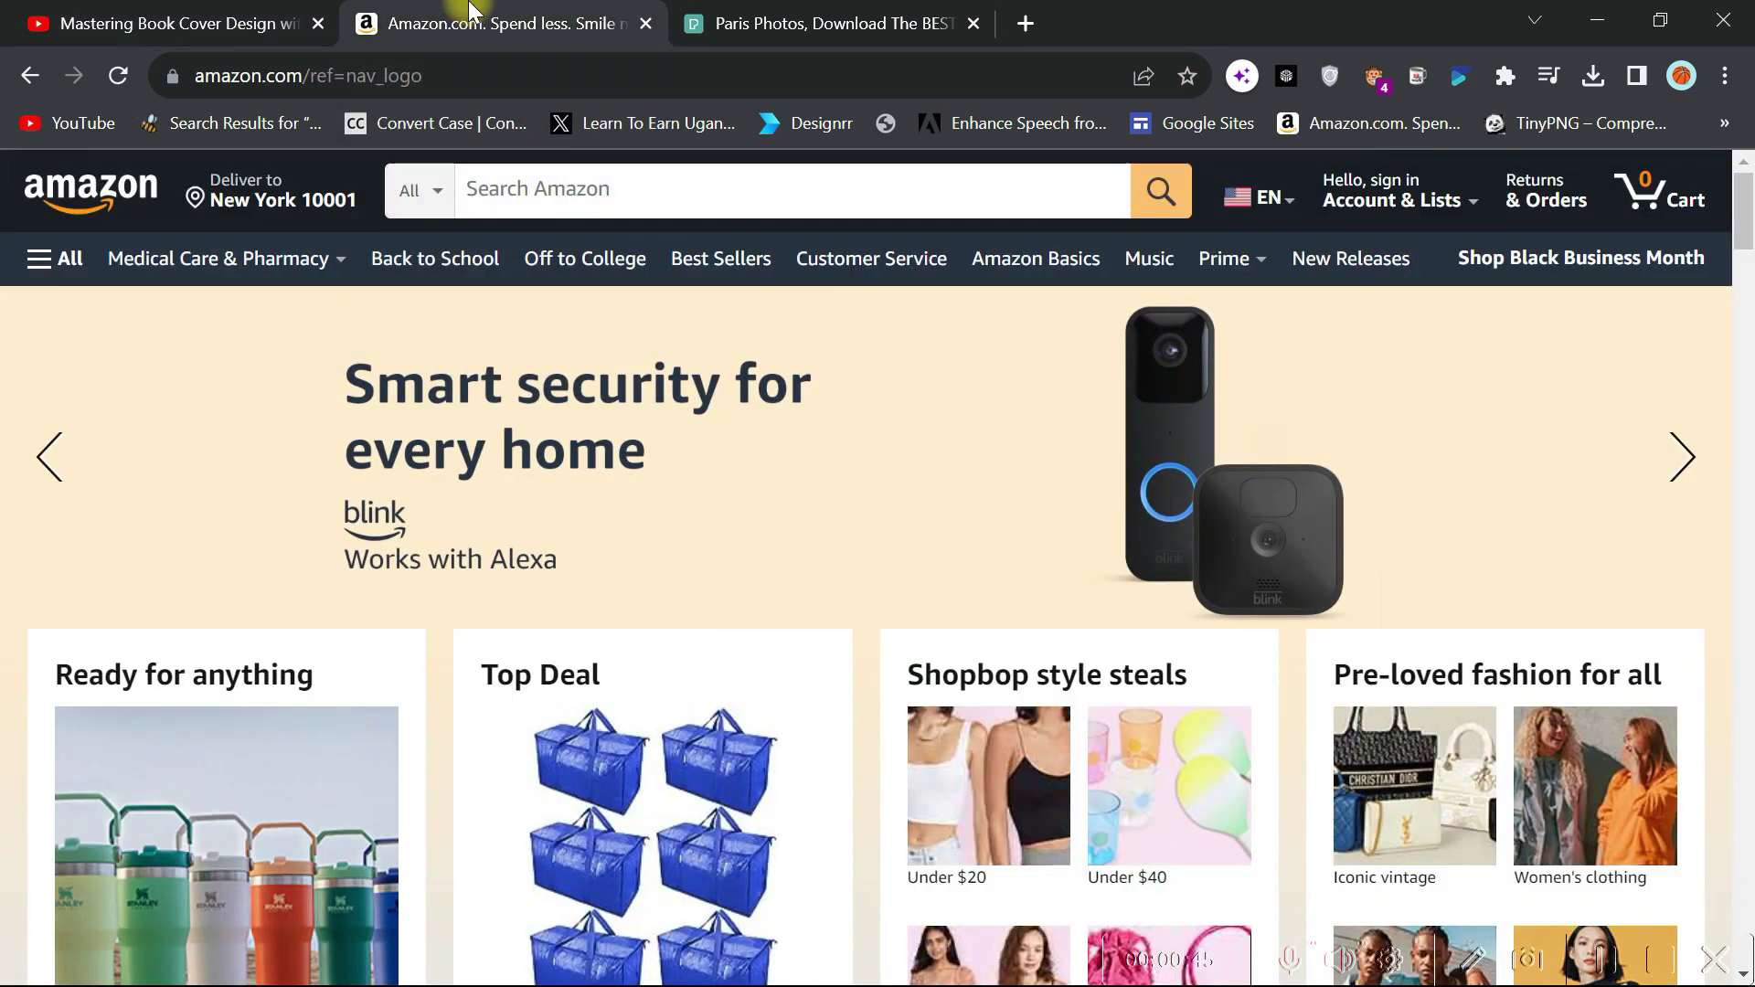
Search Amazon for 'paris travel guide 2023' and browse the competing Paris guidebook covers.
{"action": "left_click", "coordinate": [539, 197]}
{"action": "type", "text": "PARIS"}
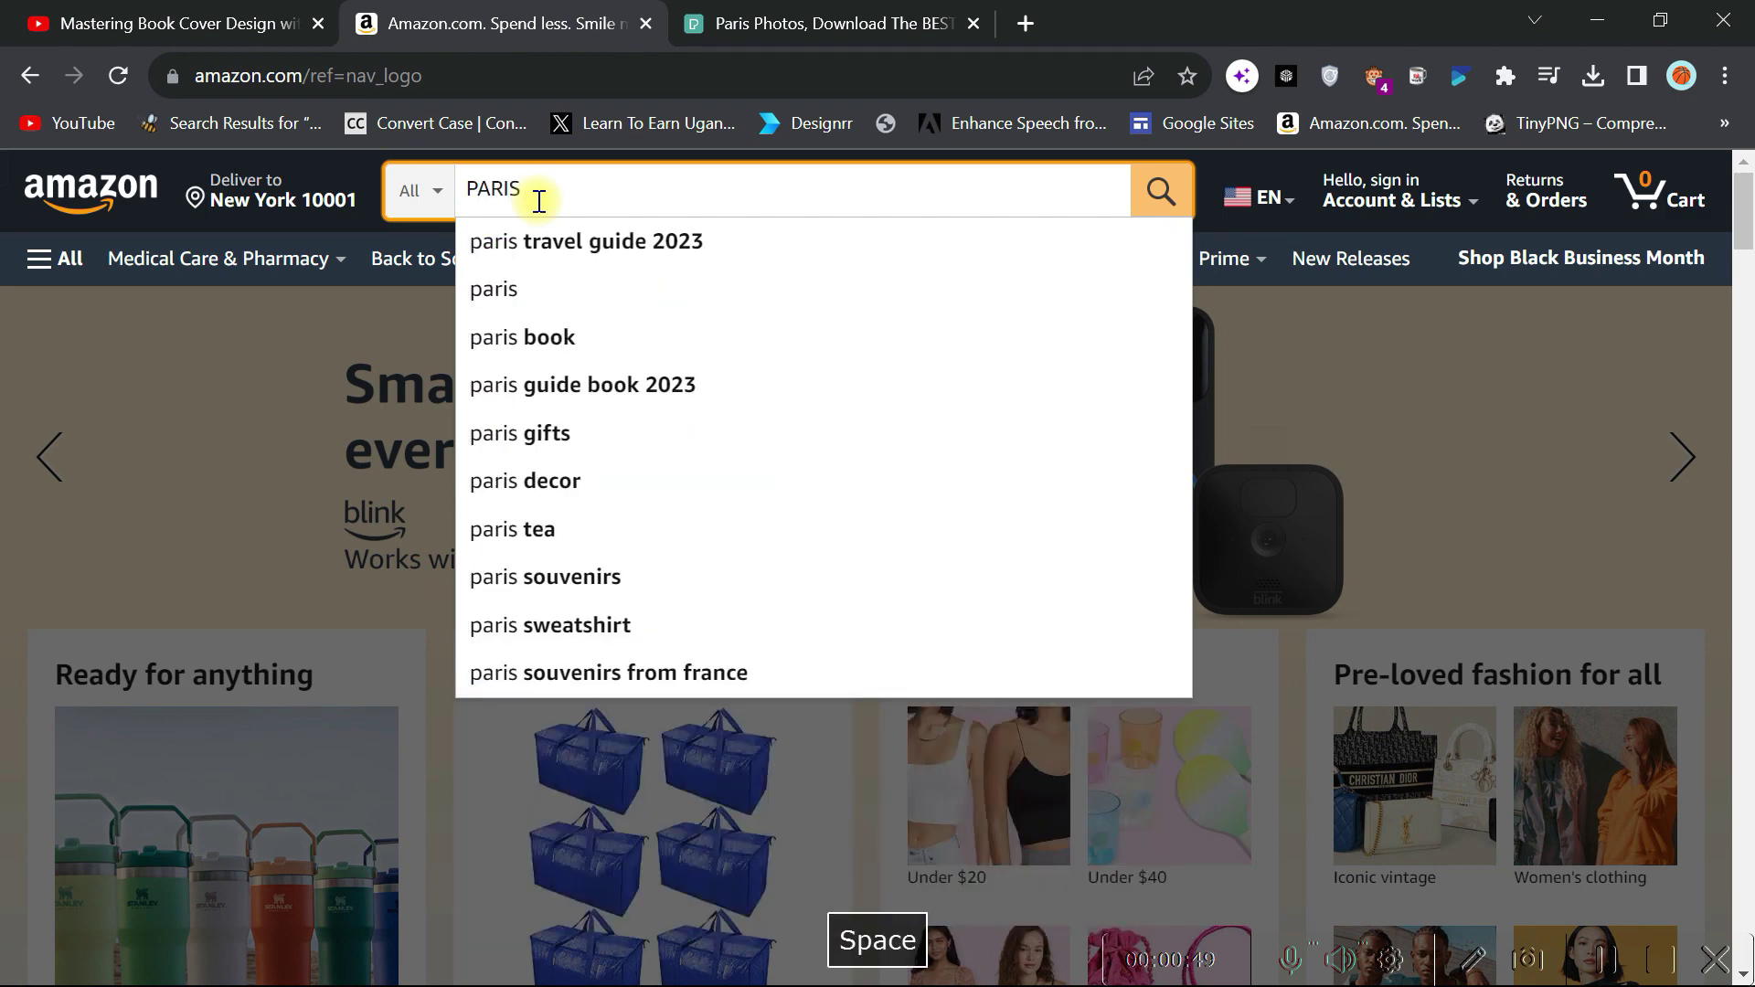
{"action": "left_click", "coordinate": [611, 252]}
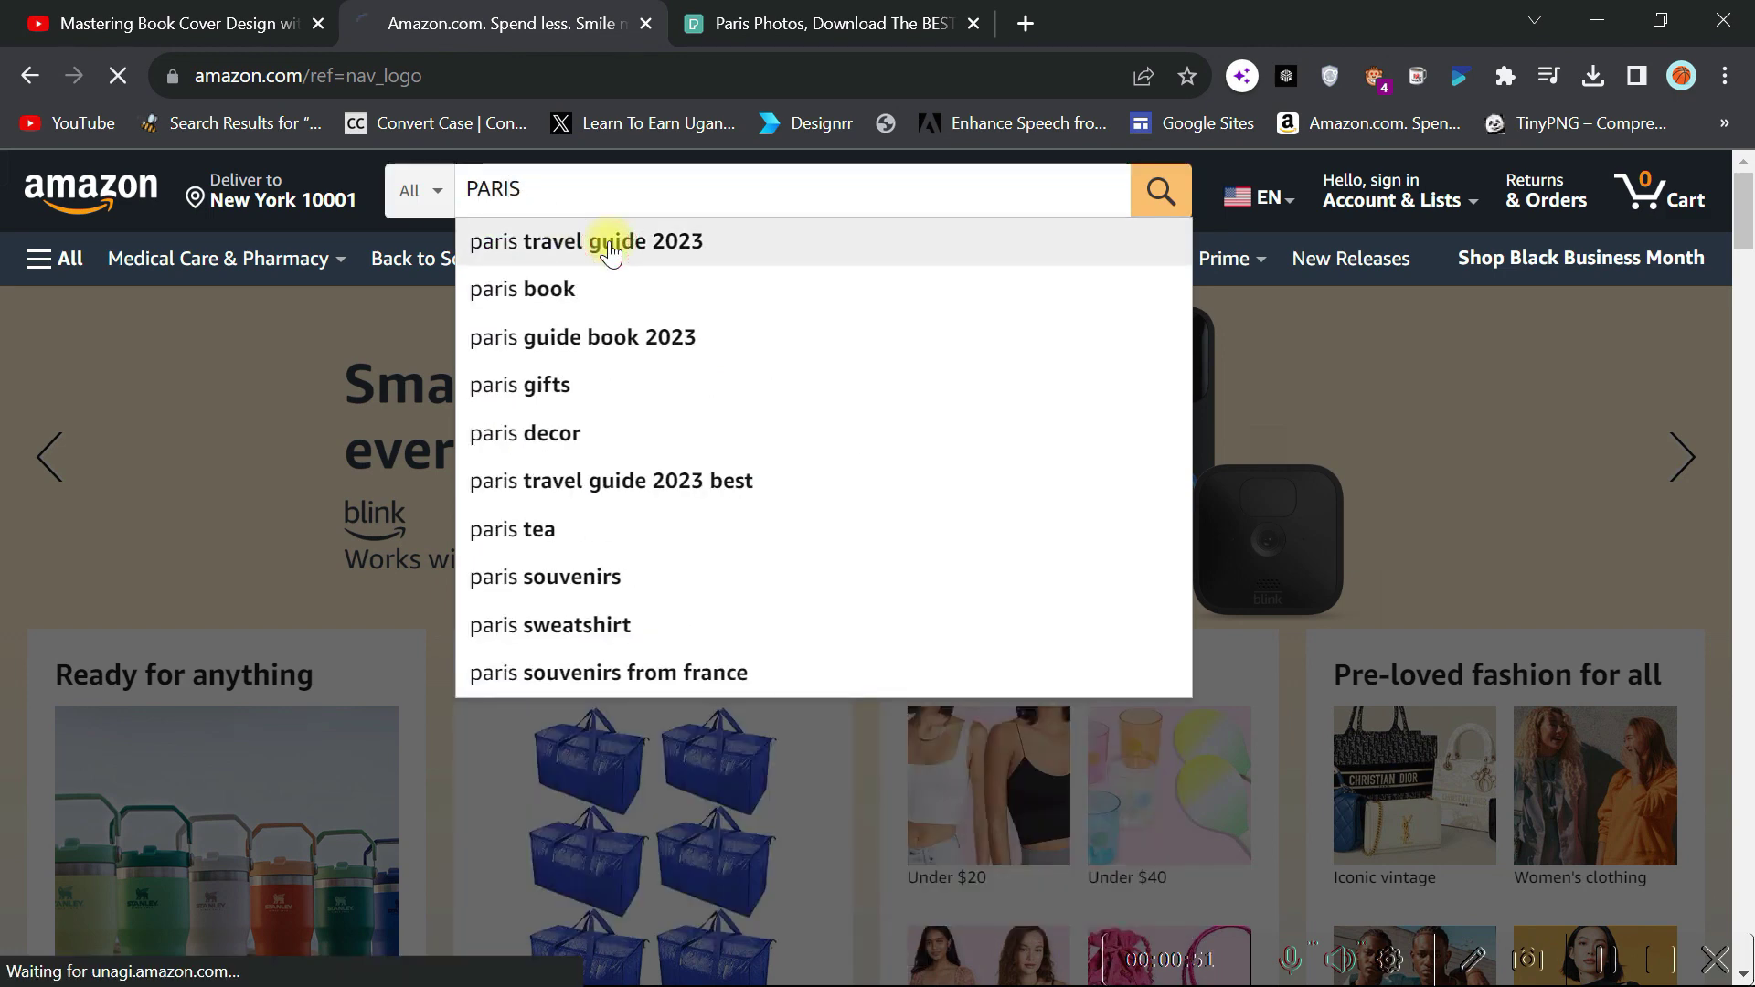
{"action": "scroll", "coordinate": [480, 397], "scroll_direction": "down", "scroll_amount": 3}
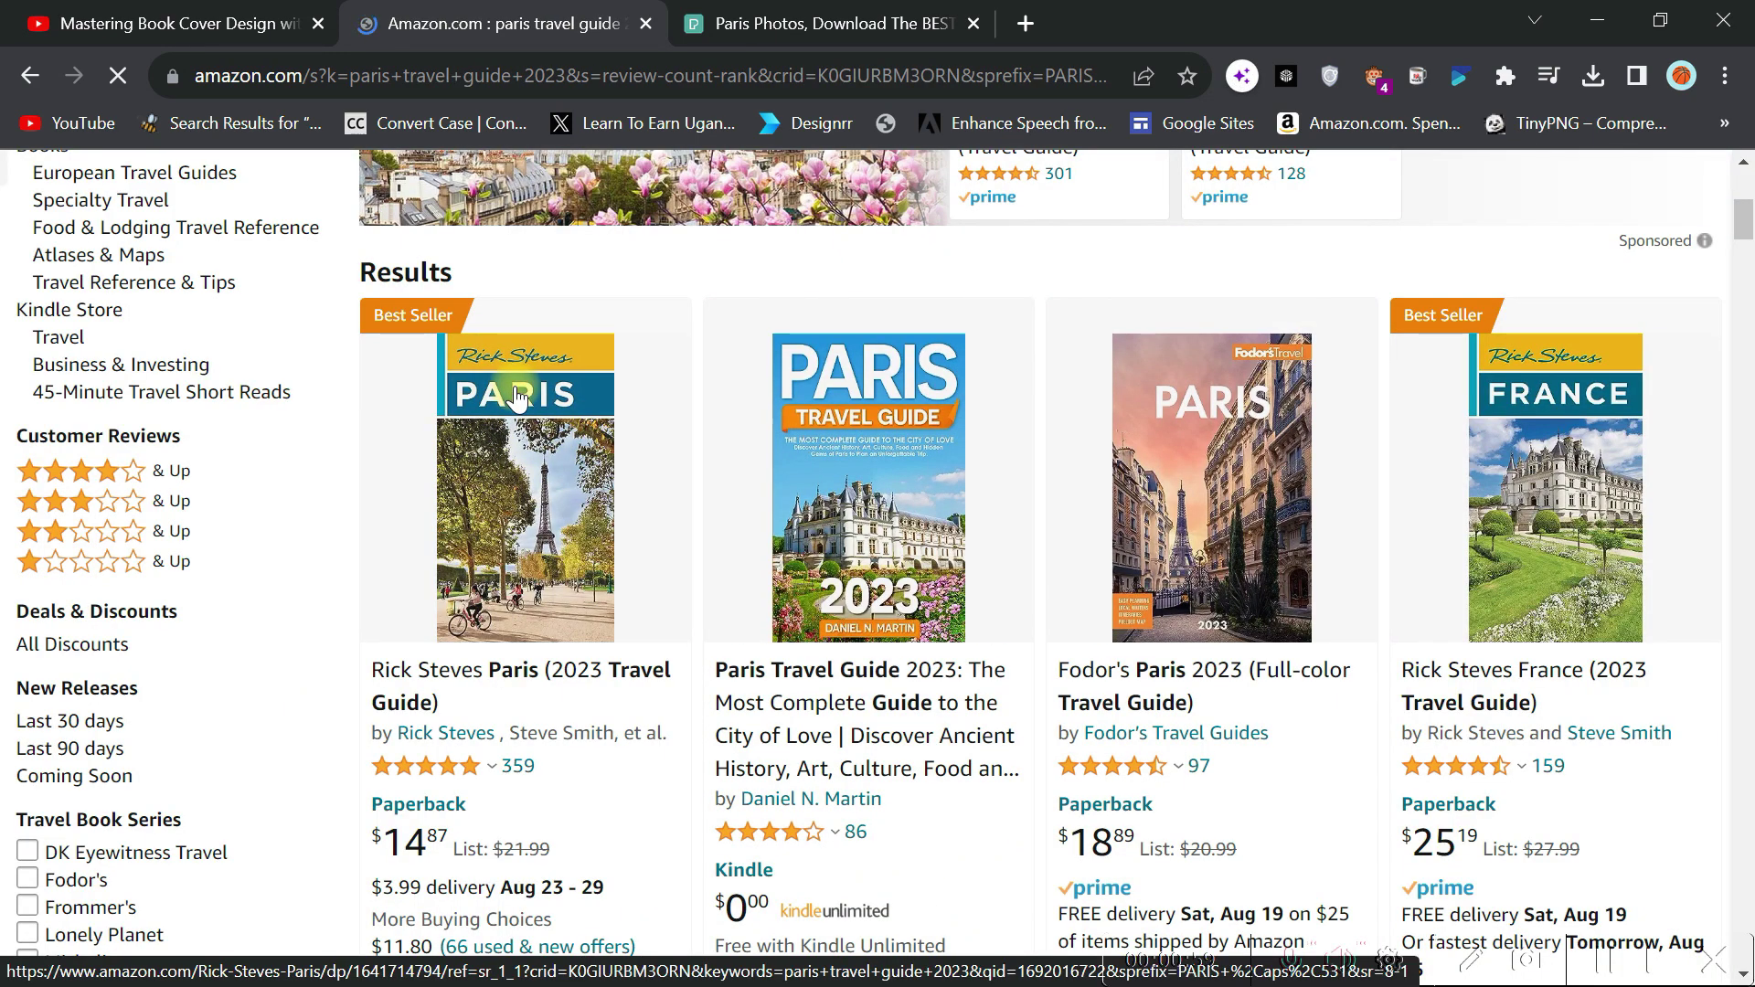
{"action": "left_click", "coordinate": [516, 398]}
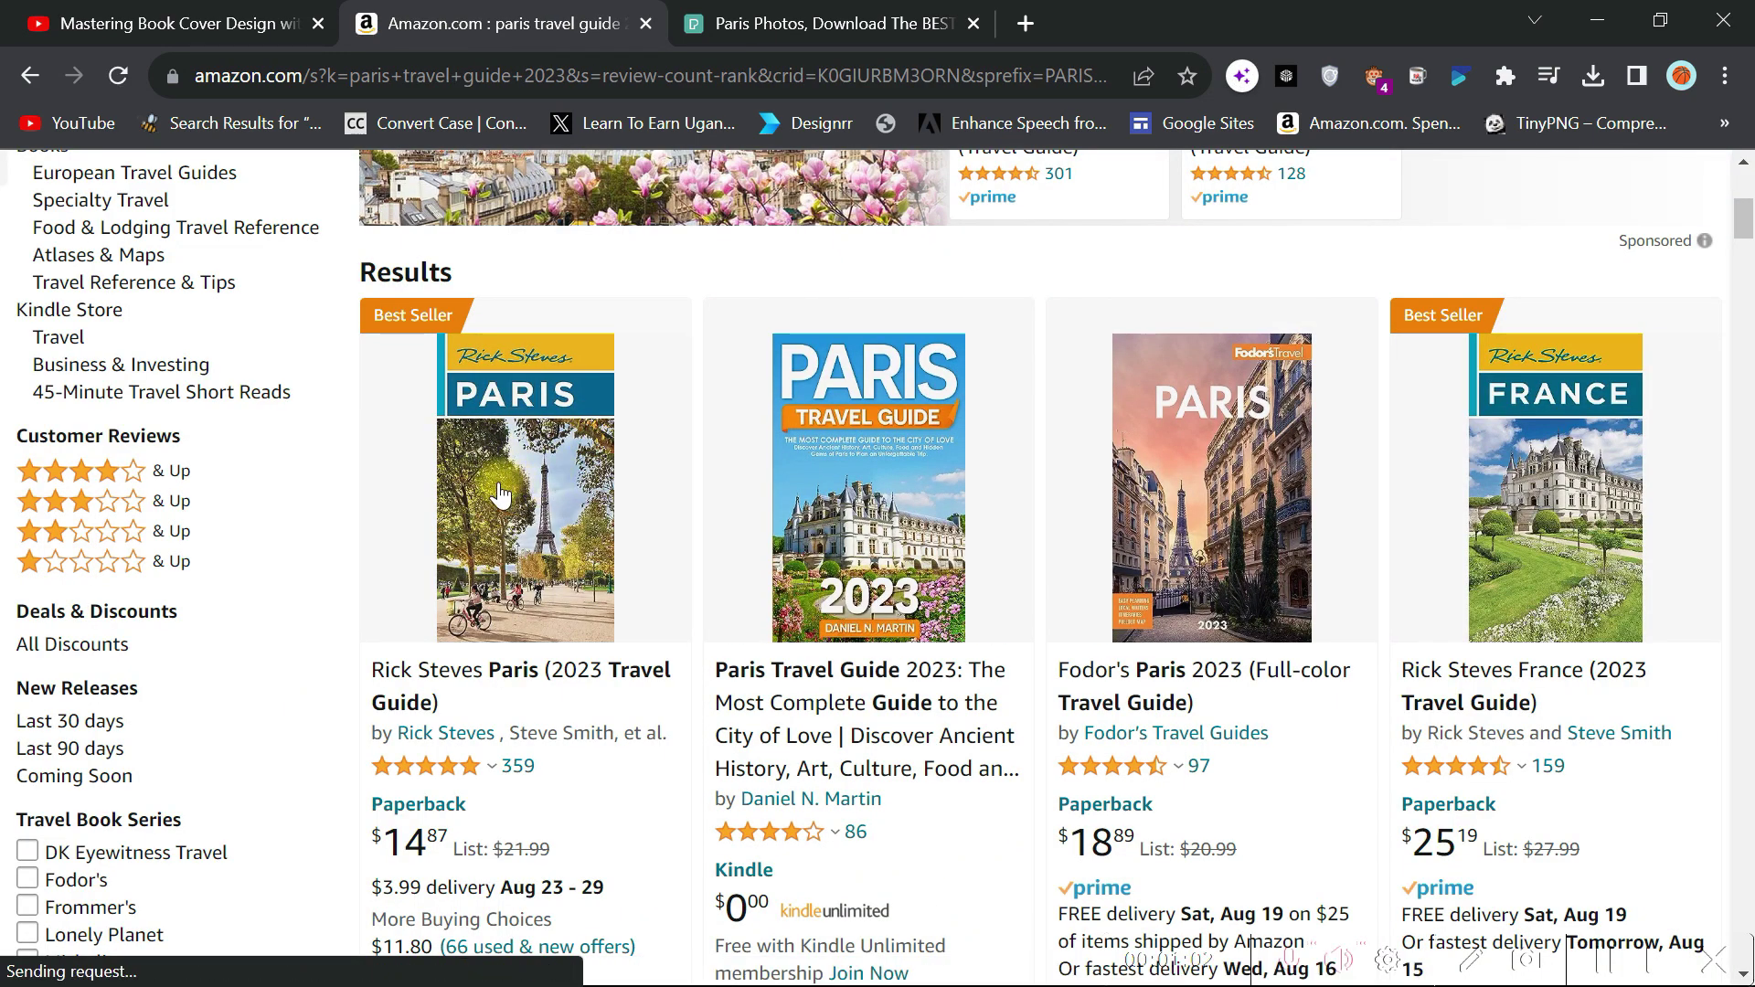
{"action": "mouse_move", "coordinate": [856, 450]}
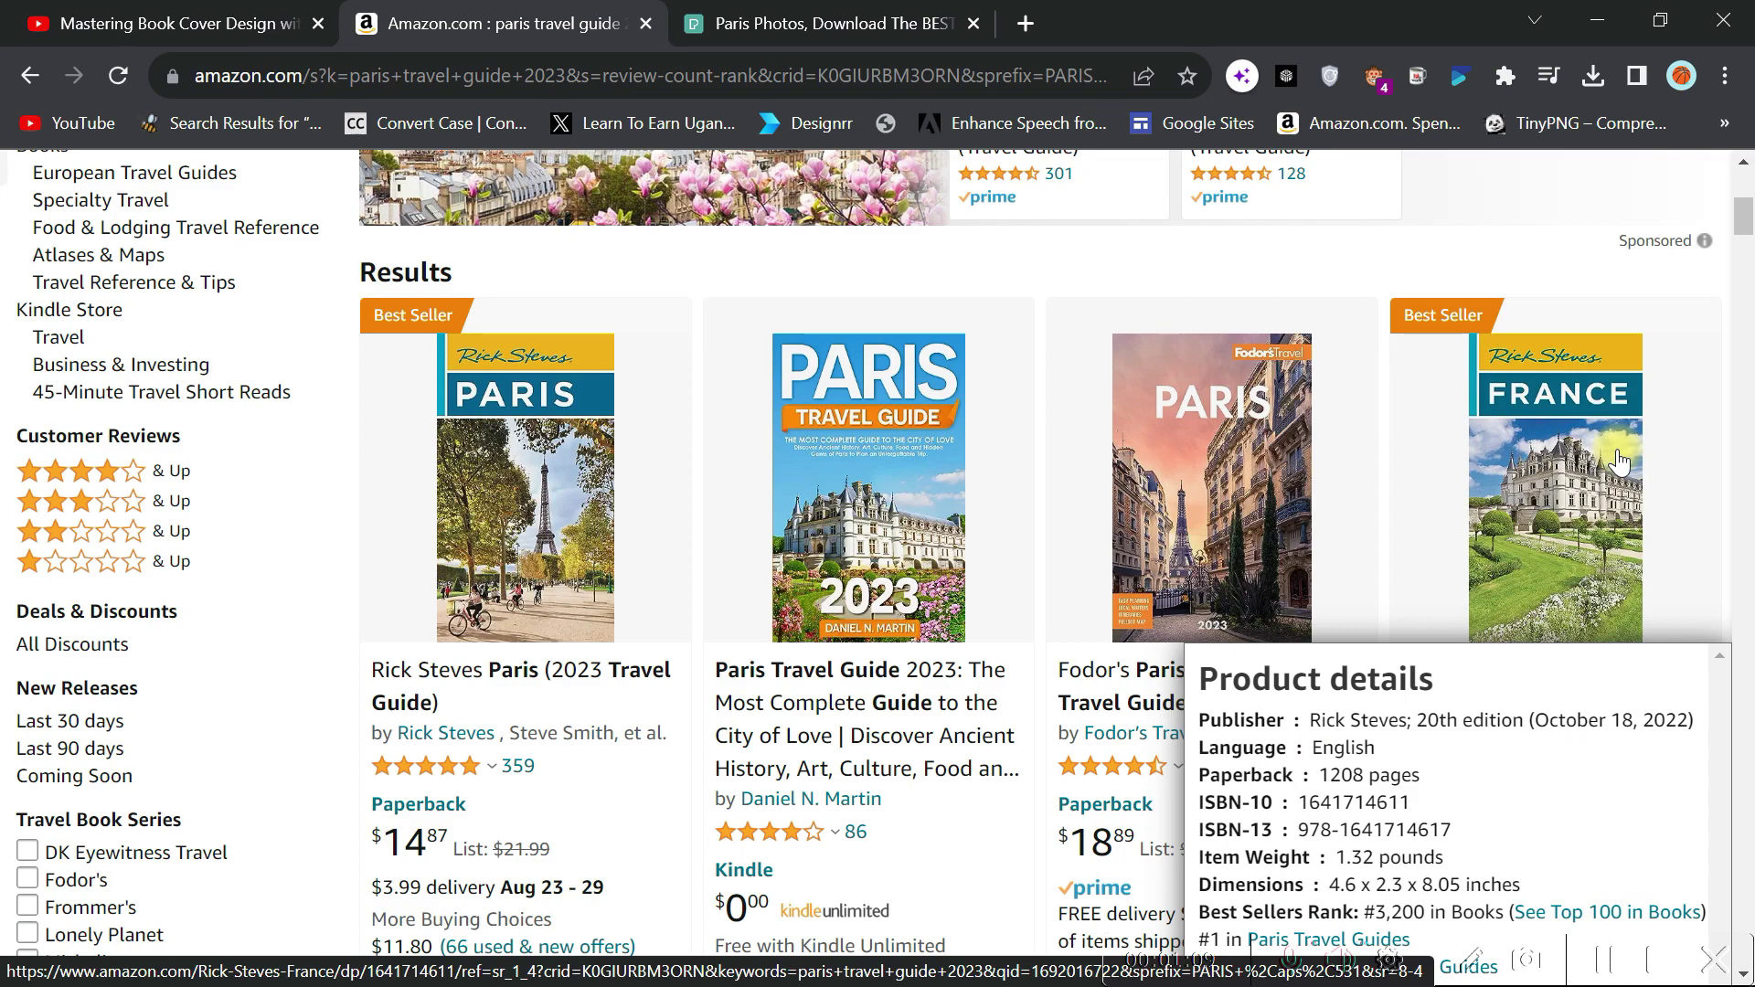
{"action": "scroll", "coordinate": [1143, 475], "scroll_direction": "down", "scroll_amount": 8}
{"action": "scroll", "coordinate": [1143, 475], "scroll_direction": "down", "scroll_amount": 6}
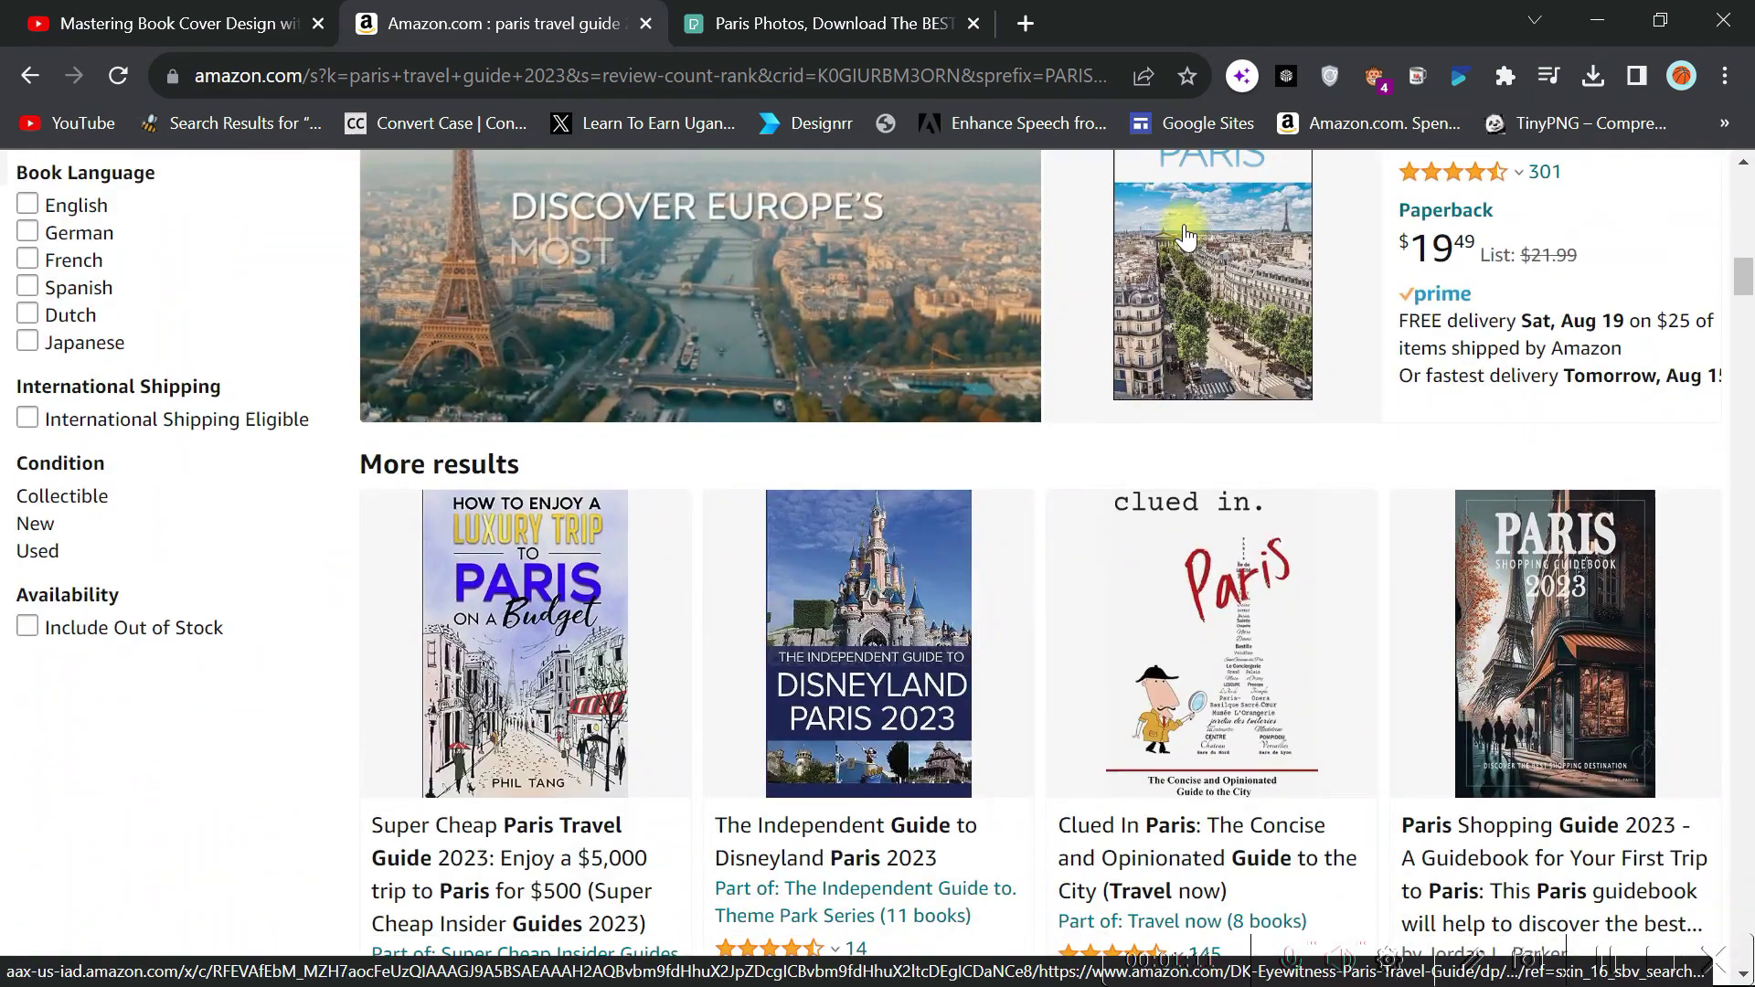
{"action": "mouse_move", "coordinate": [481, 684]}
{"action": "mouse_move", "coordinate": [884, 573]}
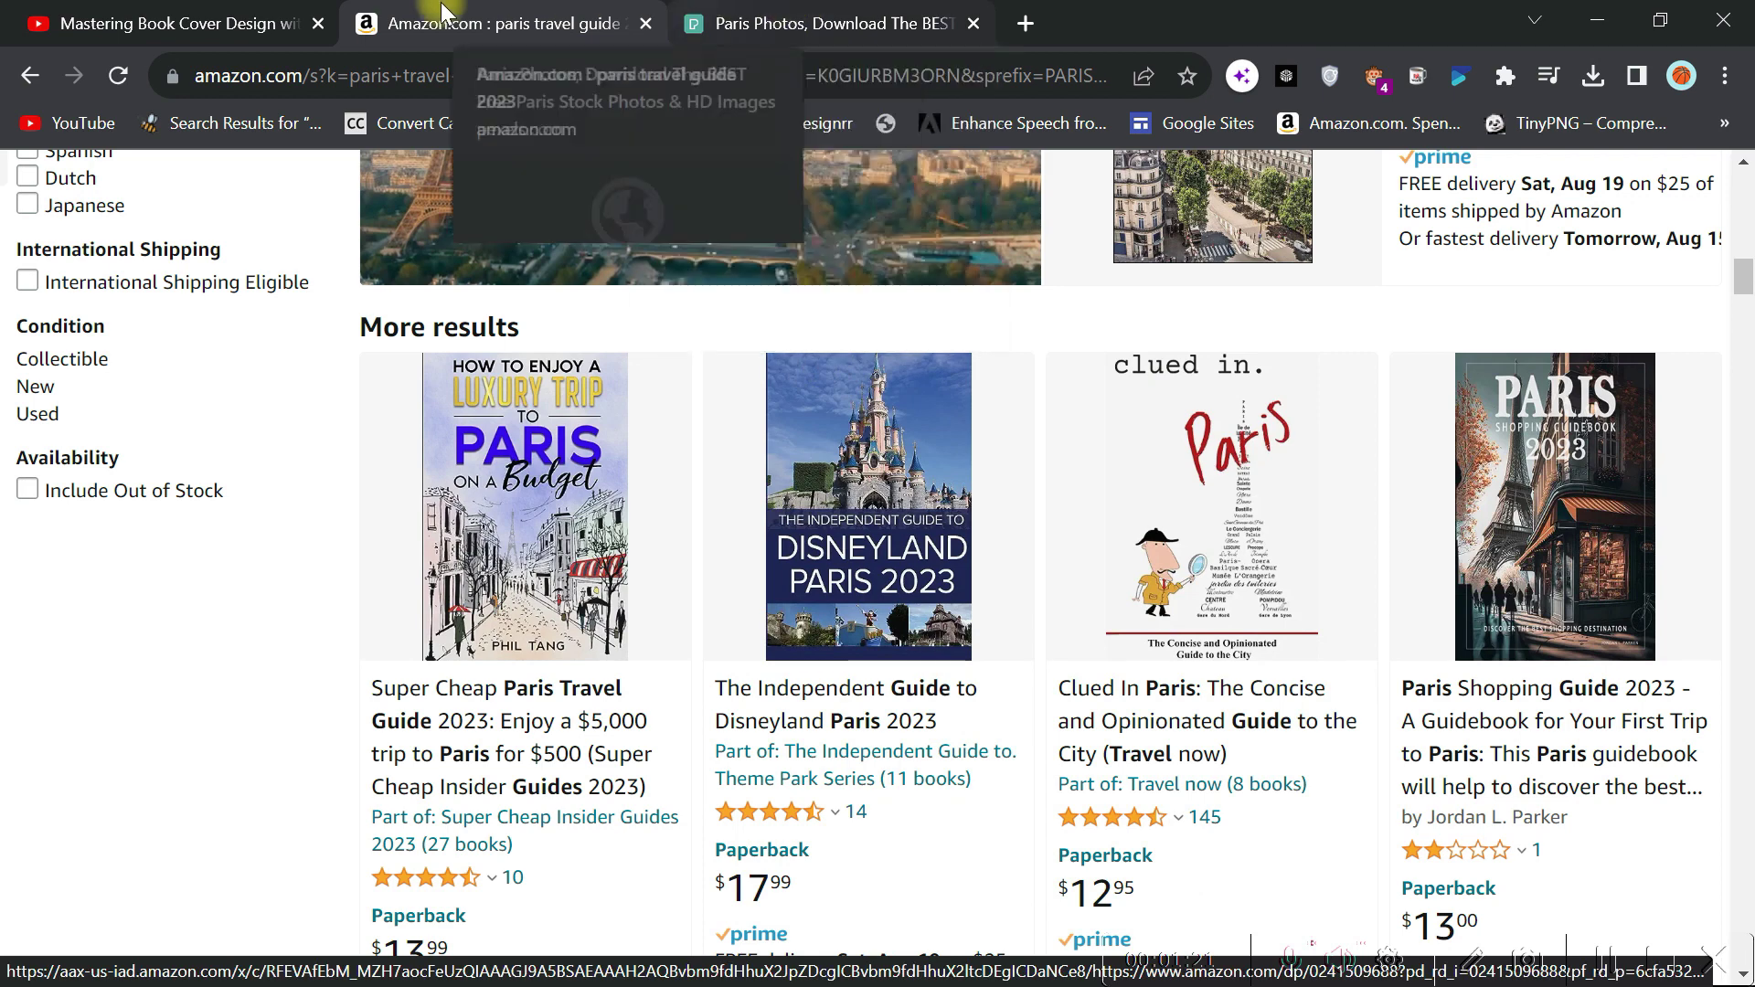
Go to the Pexels Paris photo results, dismiss the popups, and browse them.
{"action": "left_click", "coordinate": [804, 22]}
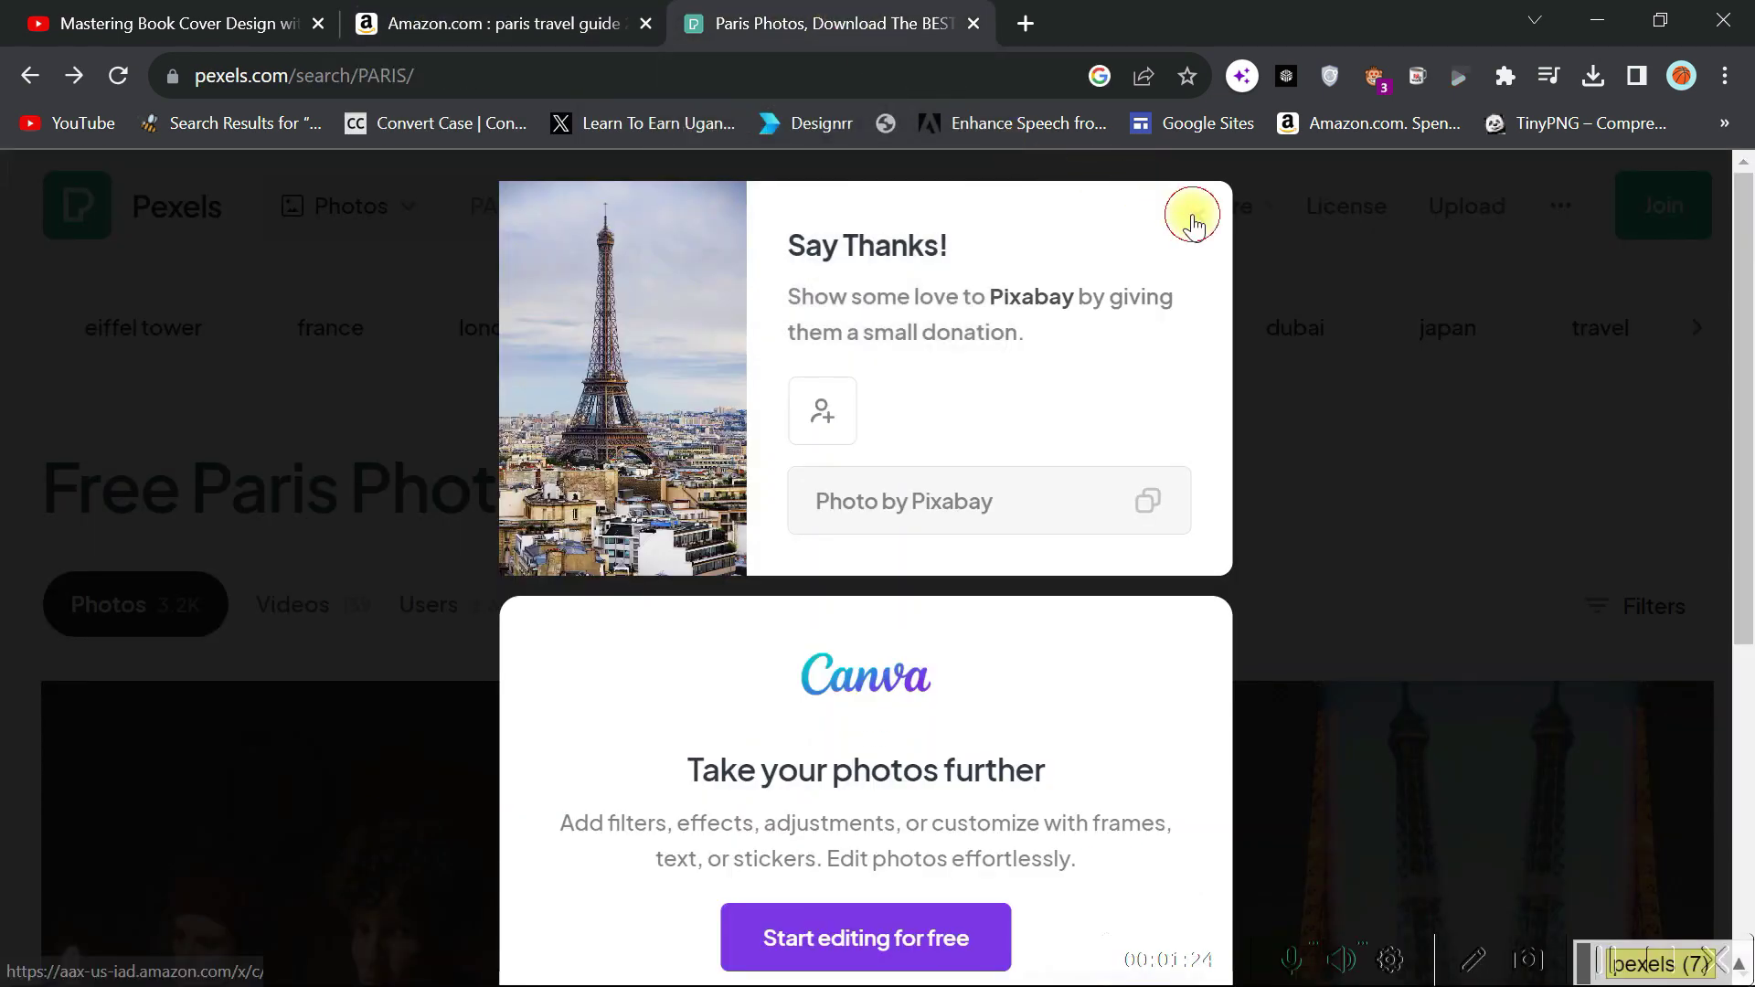
{"action": "left_click", "coordinate": [1195, 216]}
{"action": "left_click", "coordinate": [564, 198]}
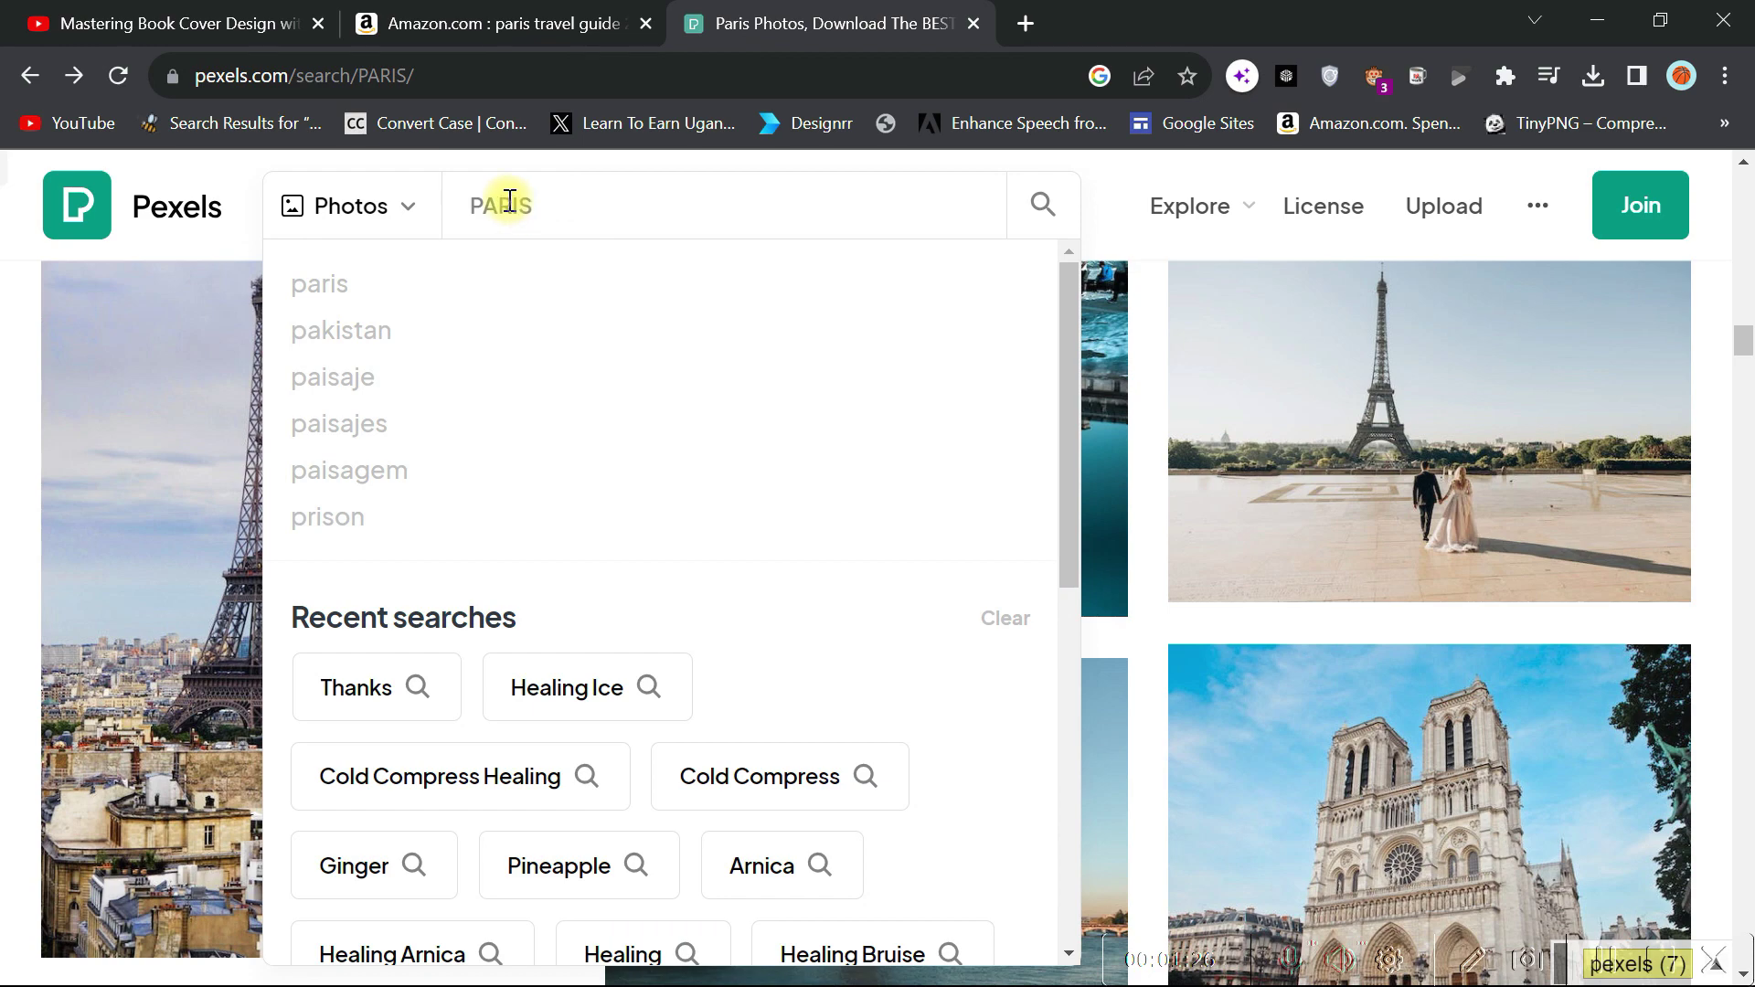
{"action": "left_click", "coordinate": [234, 243]}
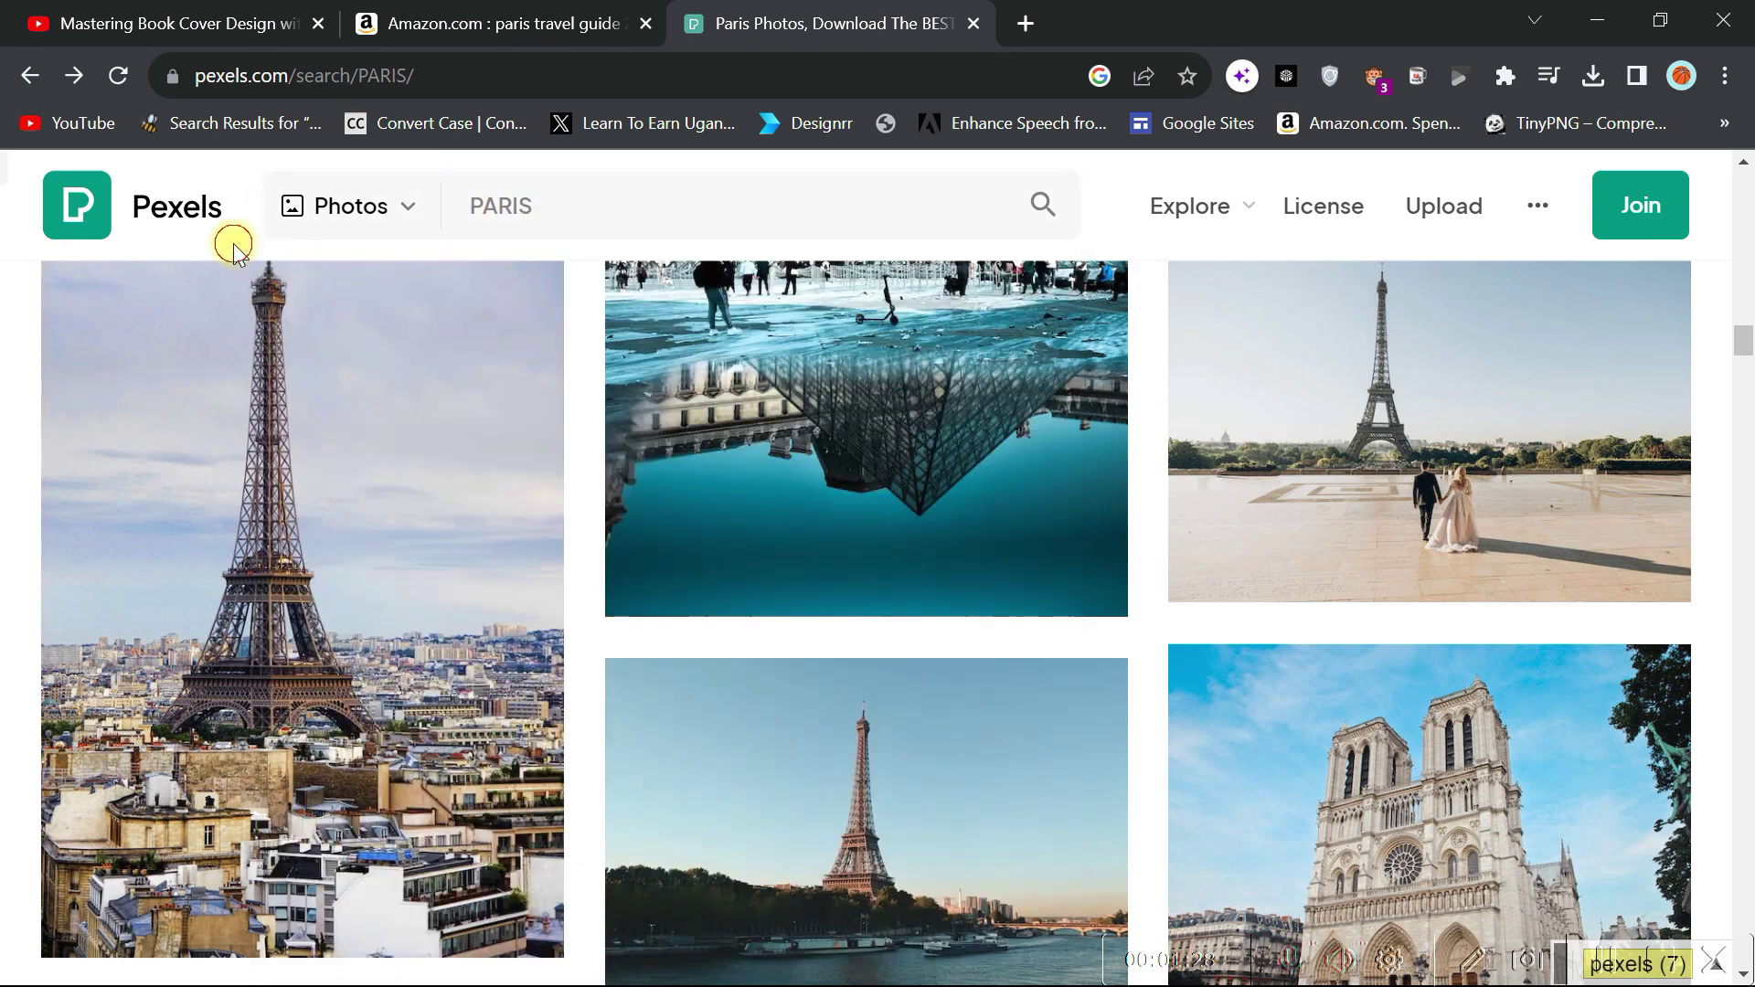
{"action": "scroll", "coordinate": [841, 380], "scroll_direction": "down", "scroll_amount": 10}
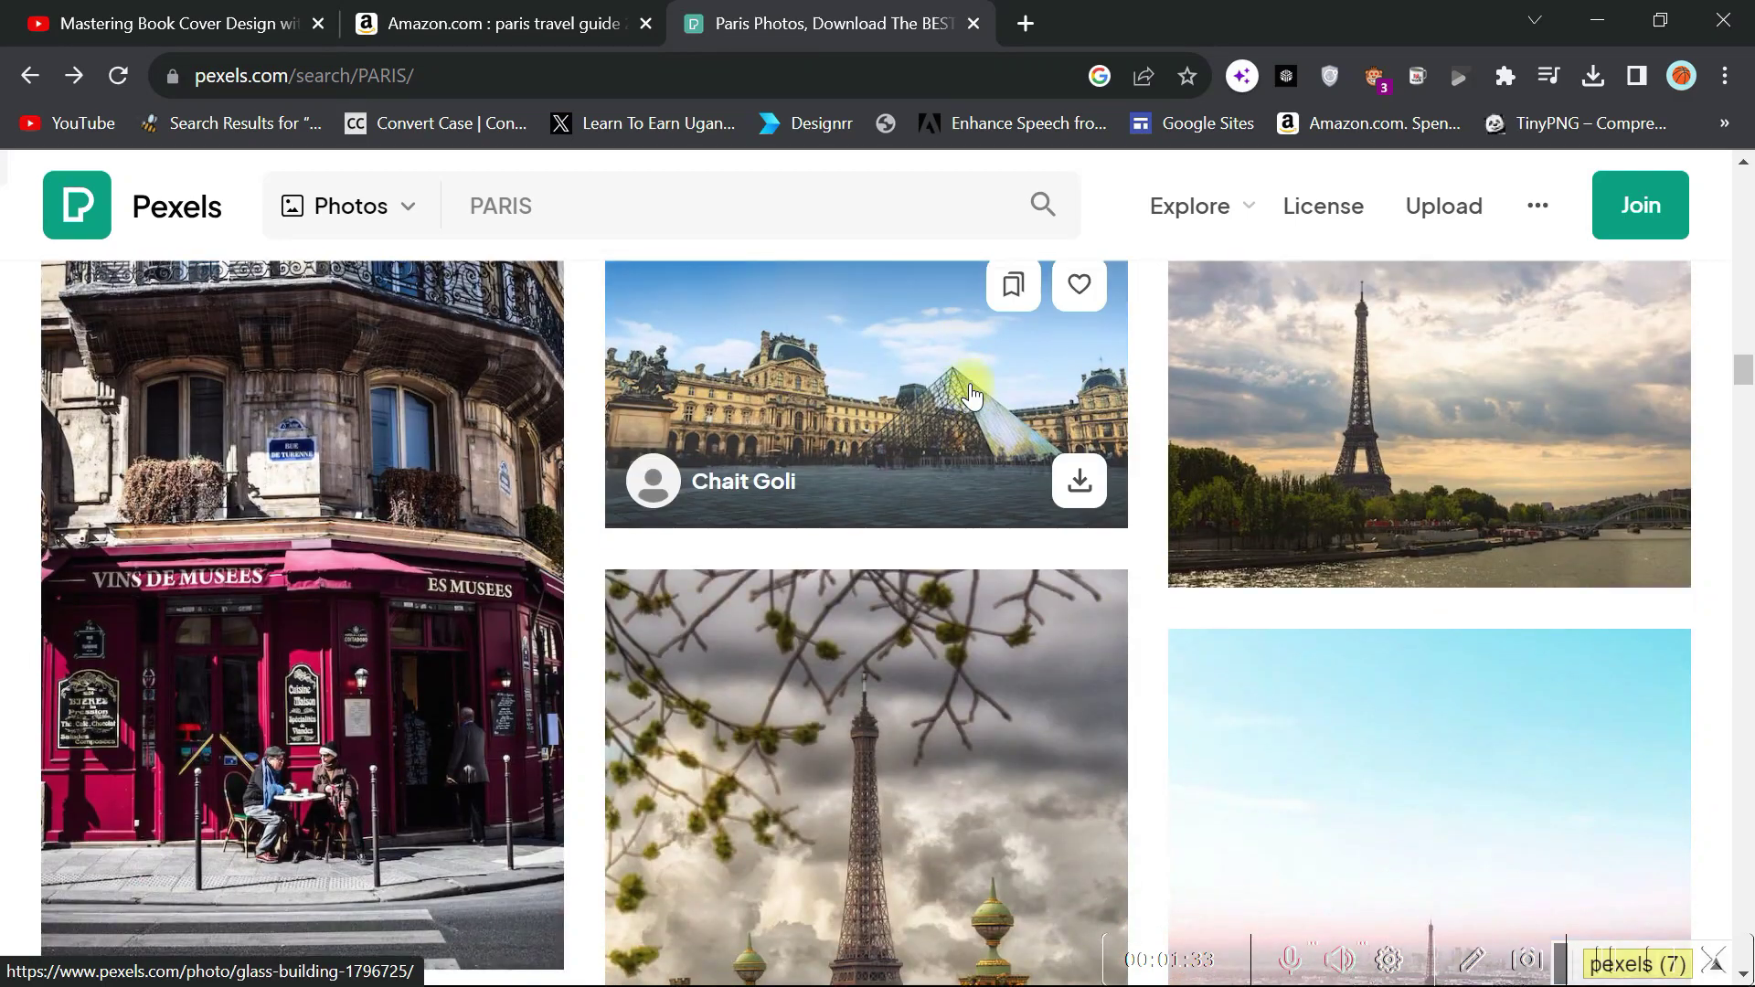
{"action": "scroll", "coordinate": [972, 395], "scroll_direction": "up", "scroll_amount": 10}
{"action": "scroll", "coordinate": [971, 395], "scroll_direction": "down", "scroll_amount": 10}
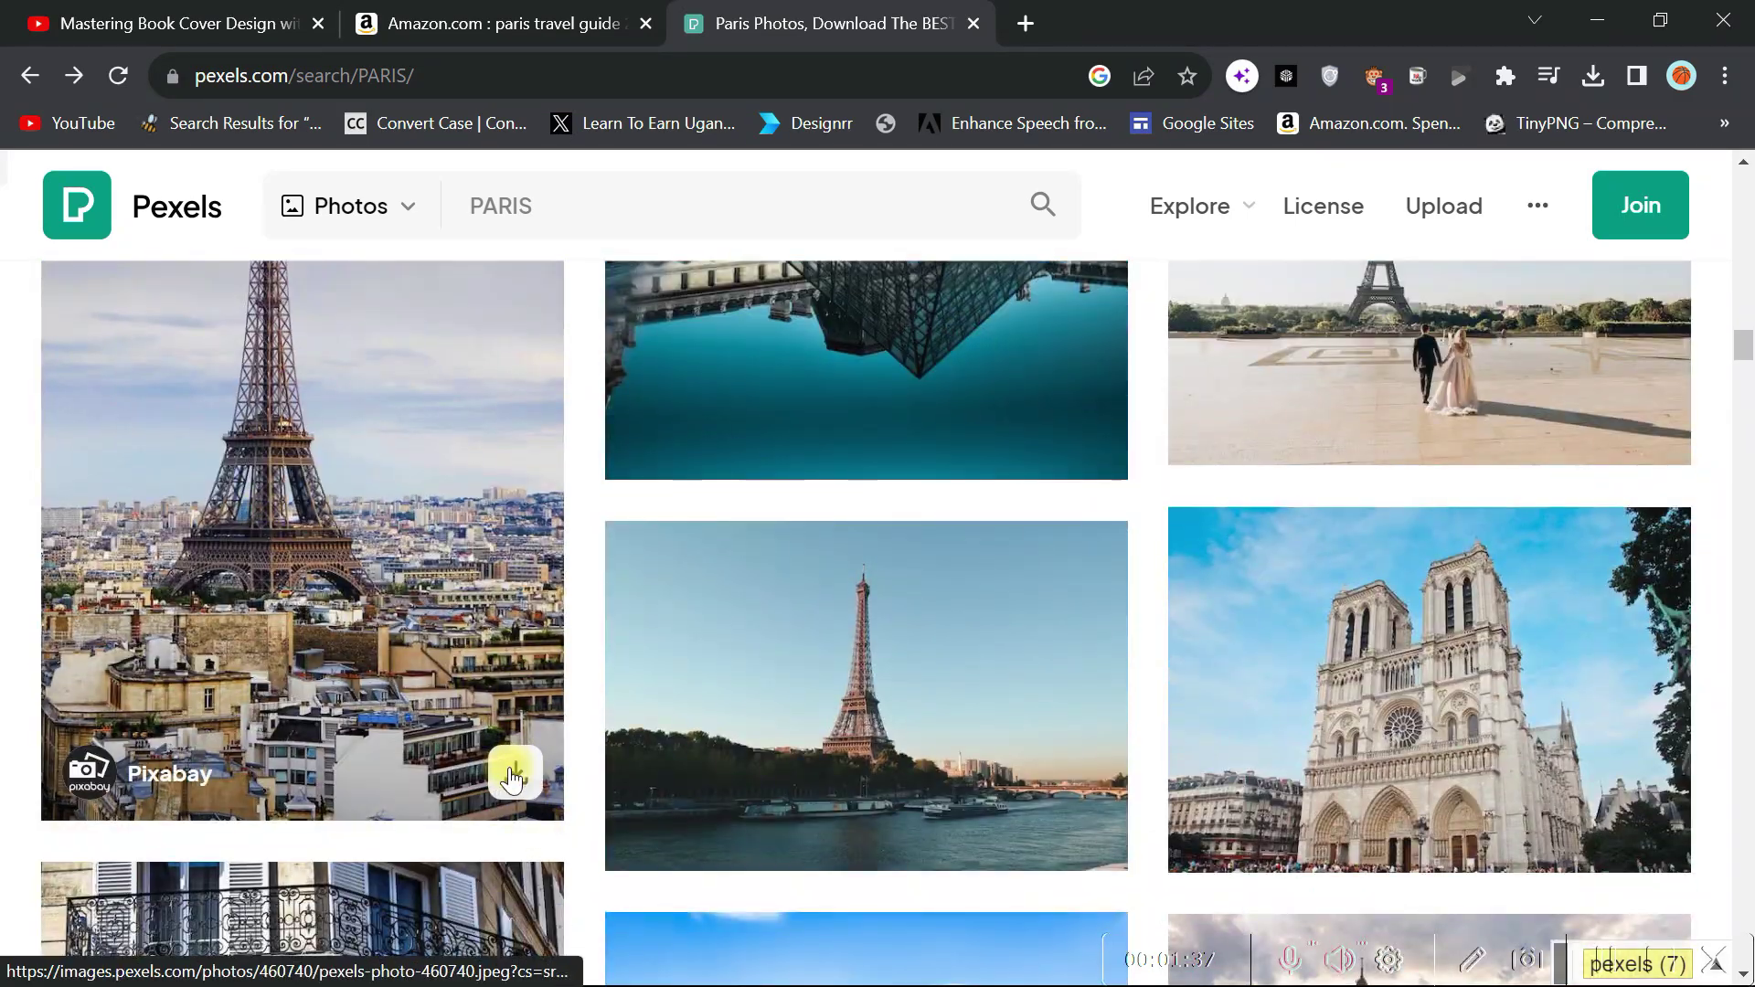
Download the Eiffel Tower over rooftops photo as pexels-pixabay-460740 (1).jpg and minimize Pexels.
{"action": "left_click", "coordinate": [499, 772]}
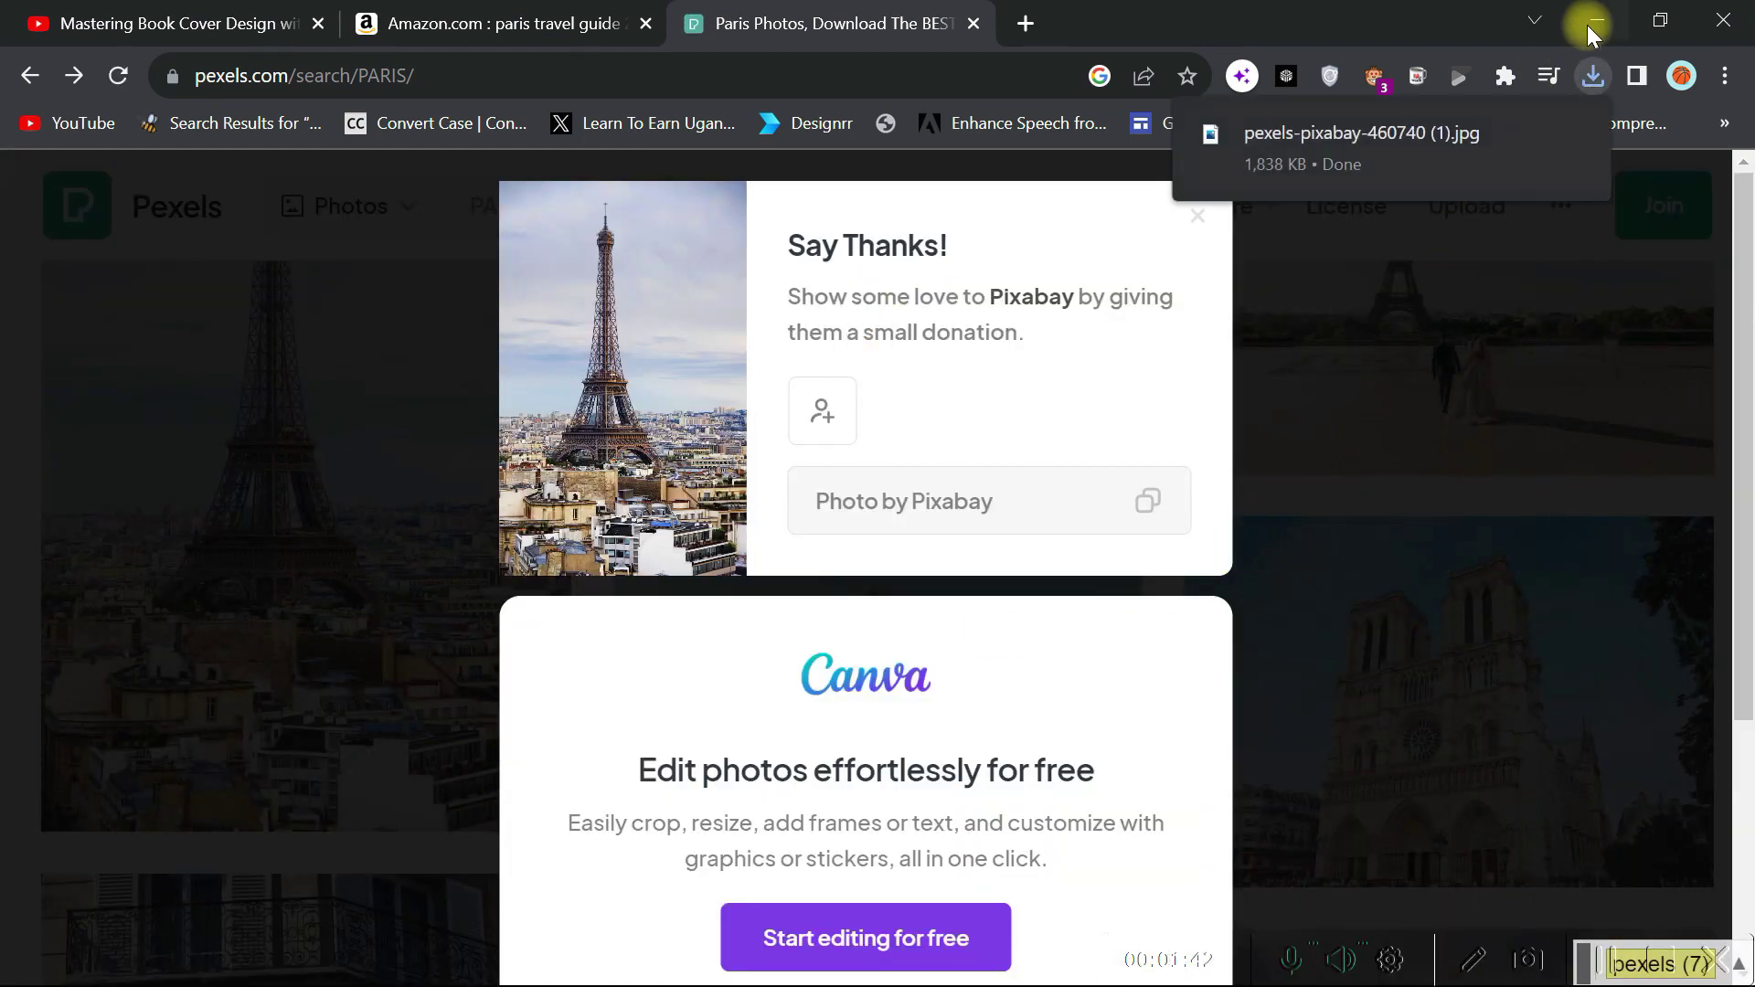
{"action": "left_click", "coordinate": [1204, 225]}
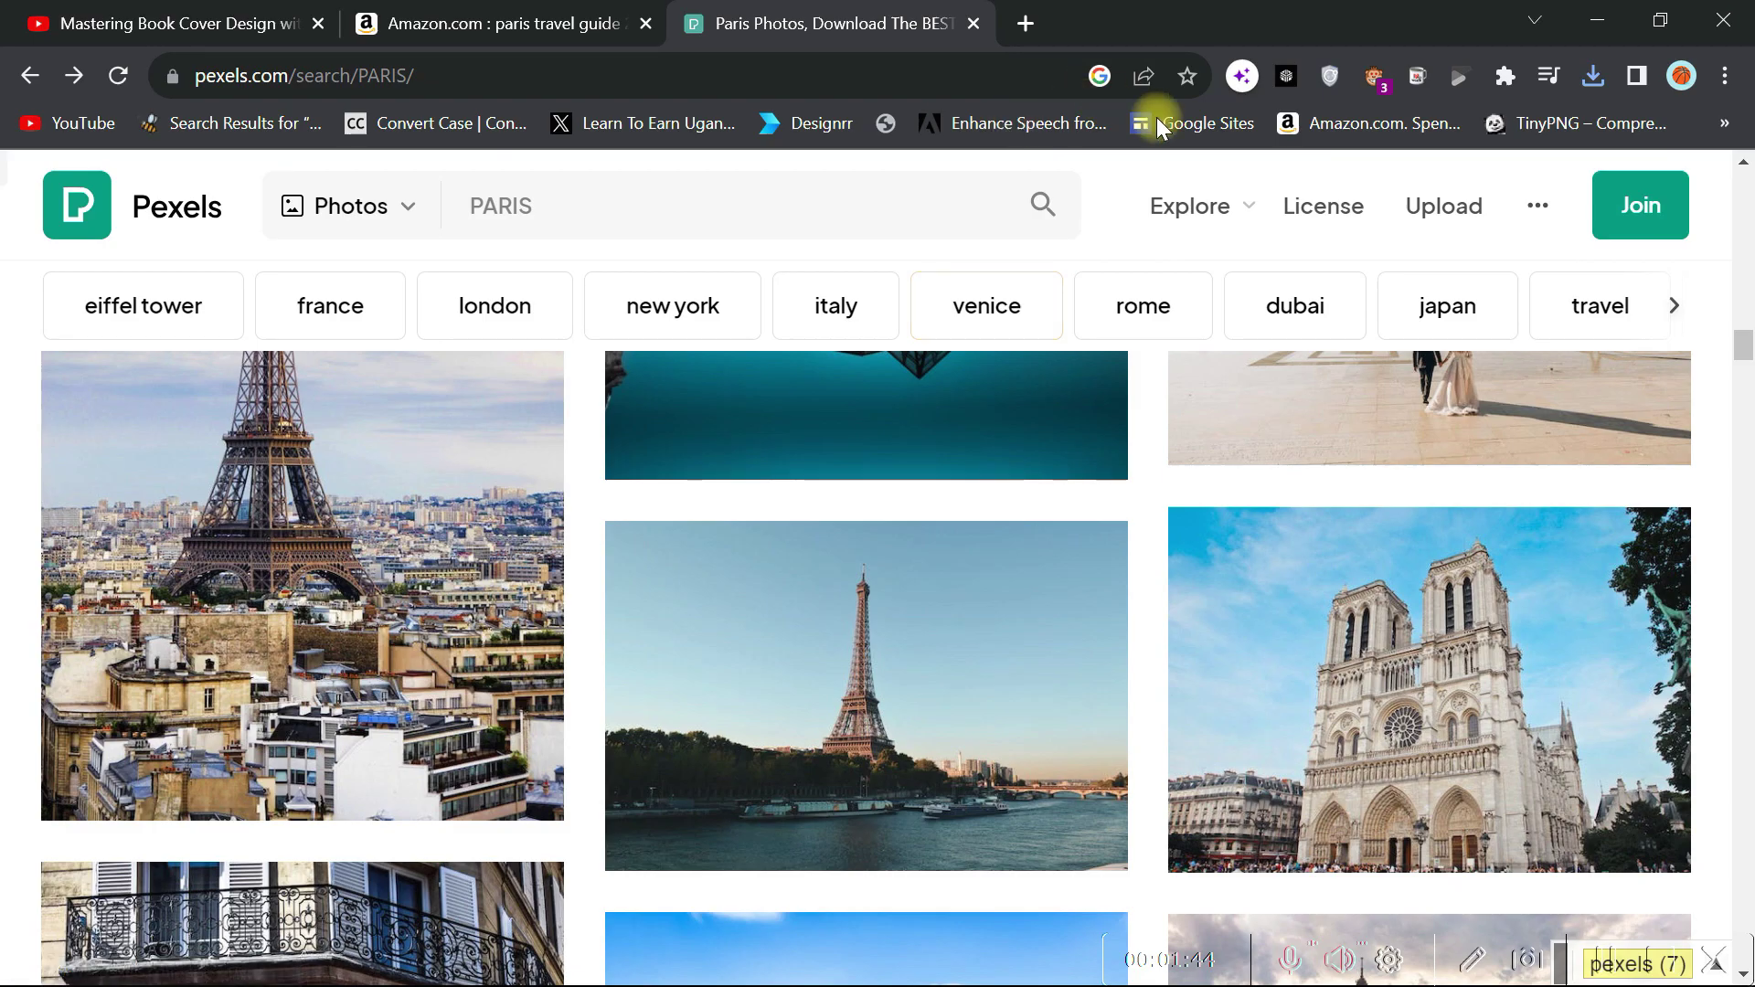
{"action": "left_click", "coordinate": [1589, 22]}
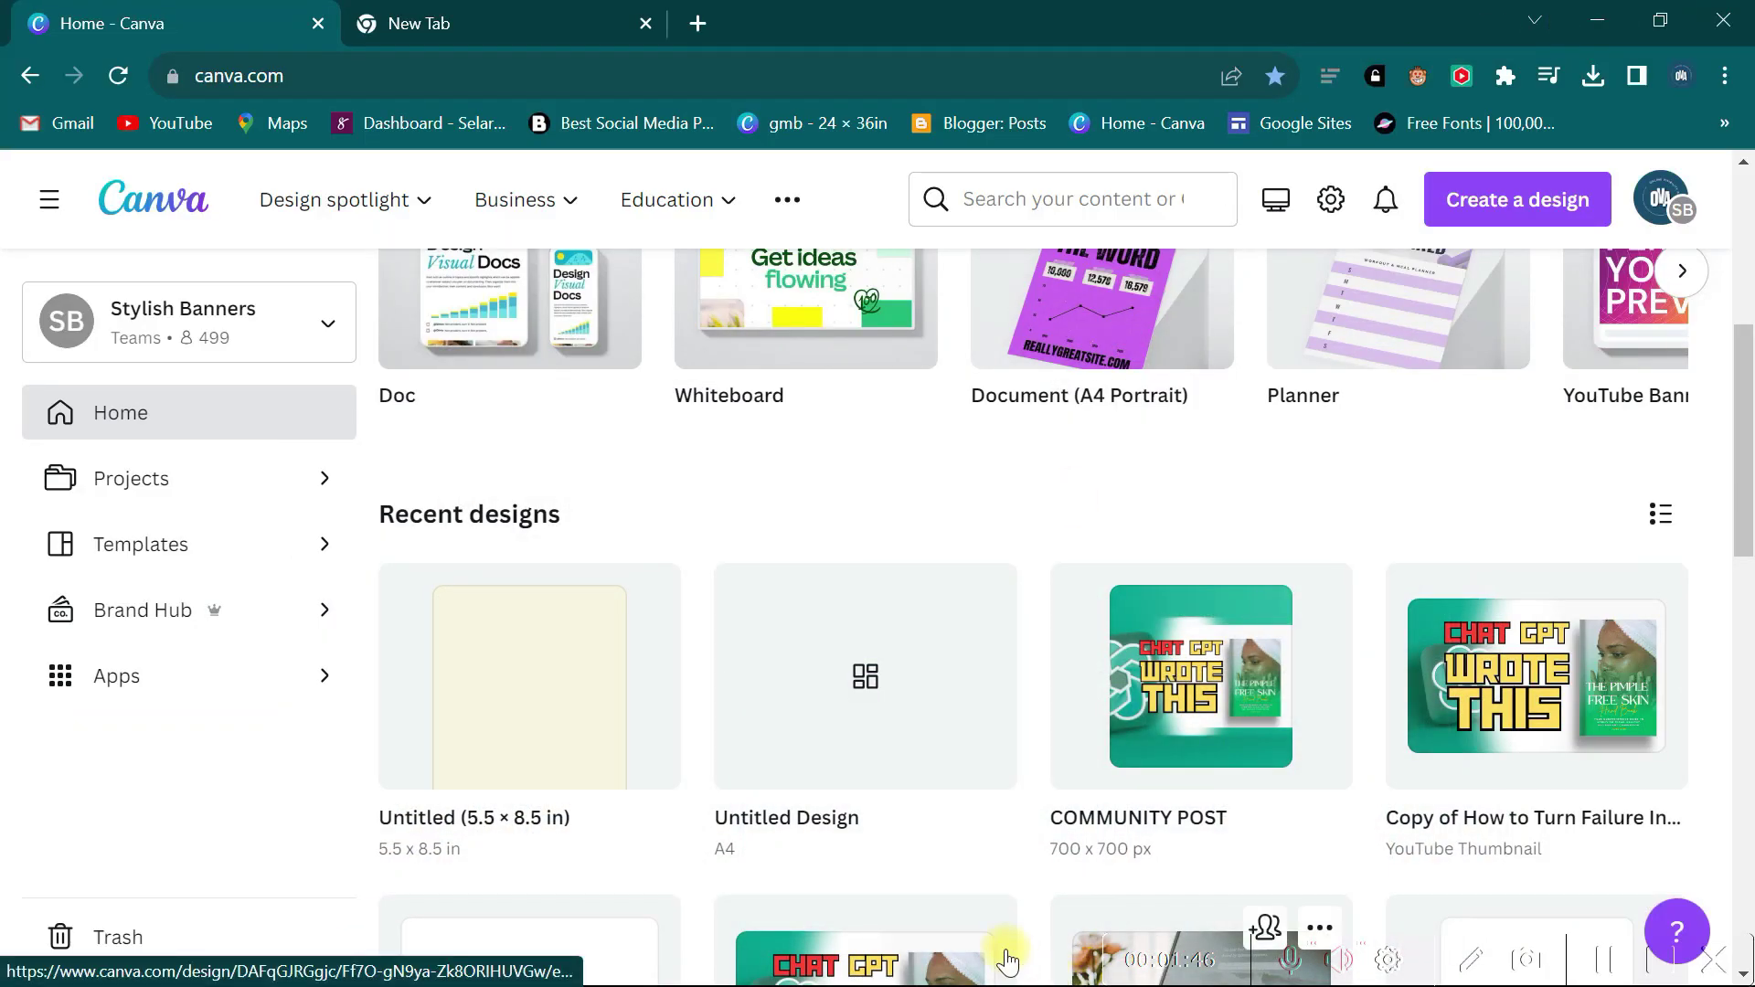
Search Canva templates for 'bookcover' and start a blank book cover design.
{"action": "scroll", "coordinate": [258, 485], "scroll_direction": "up", "scroll_amount": 5}
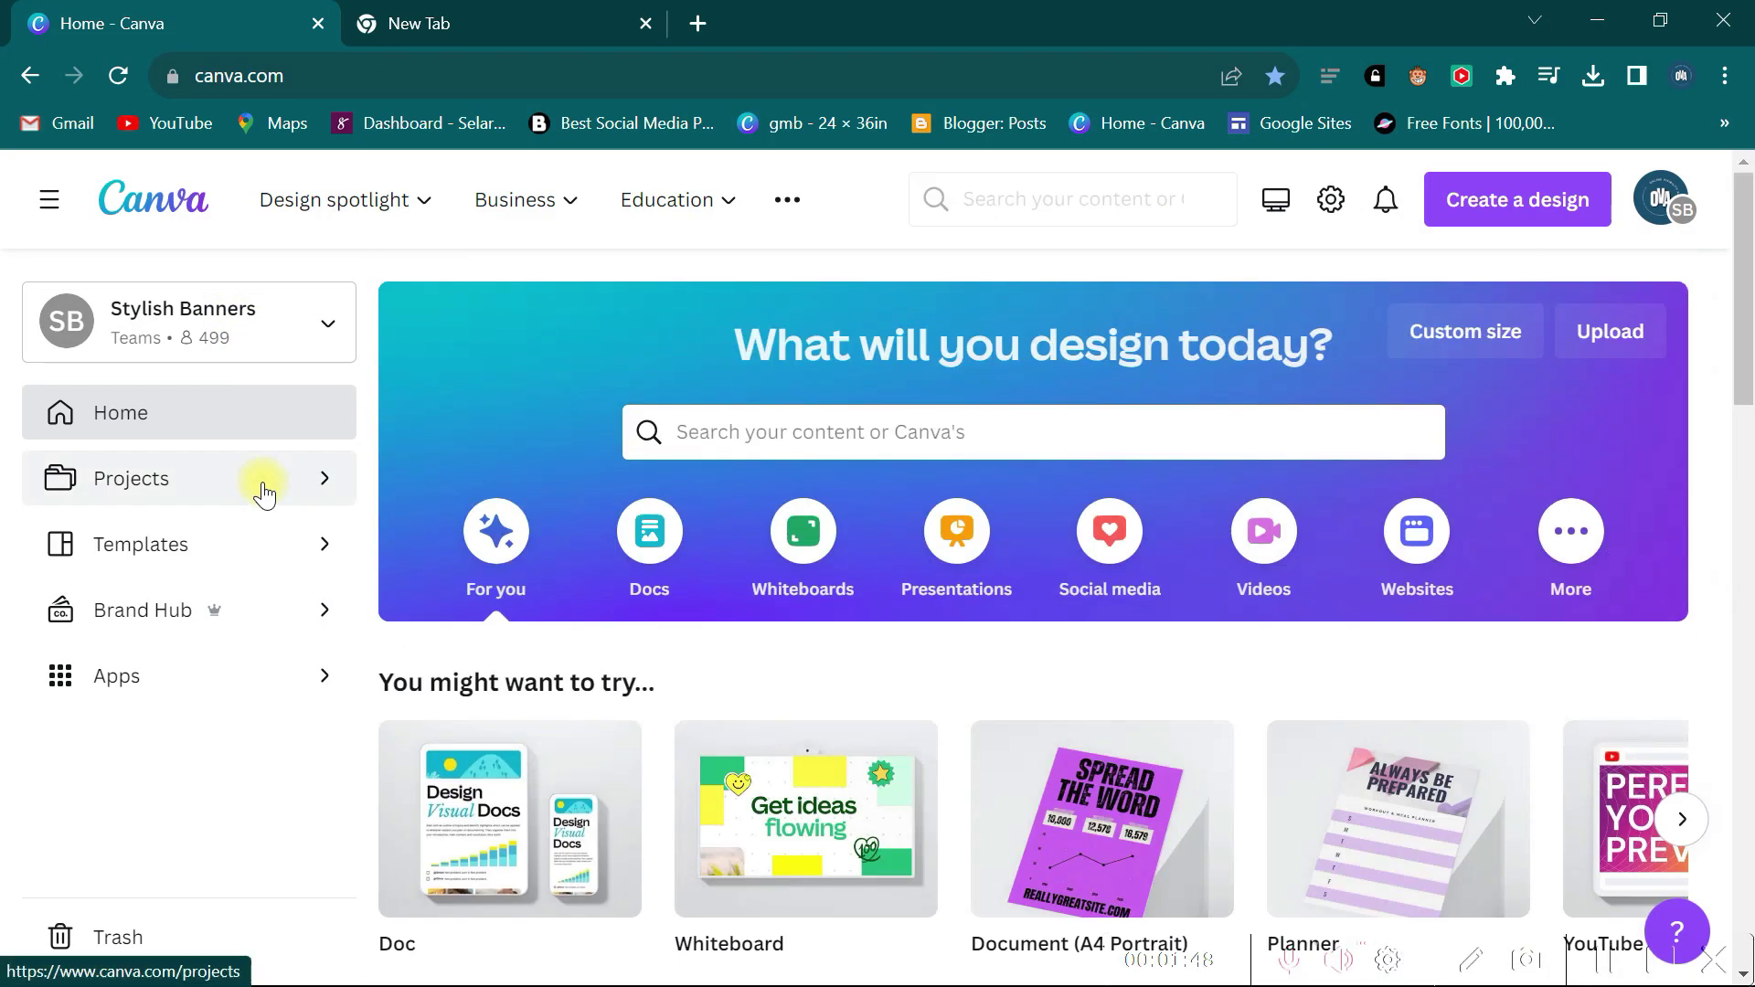
{"action": "scroll", "coordinate": [1143, 329], "scroll_direction": "down", "scroll_amount": 5}
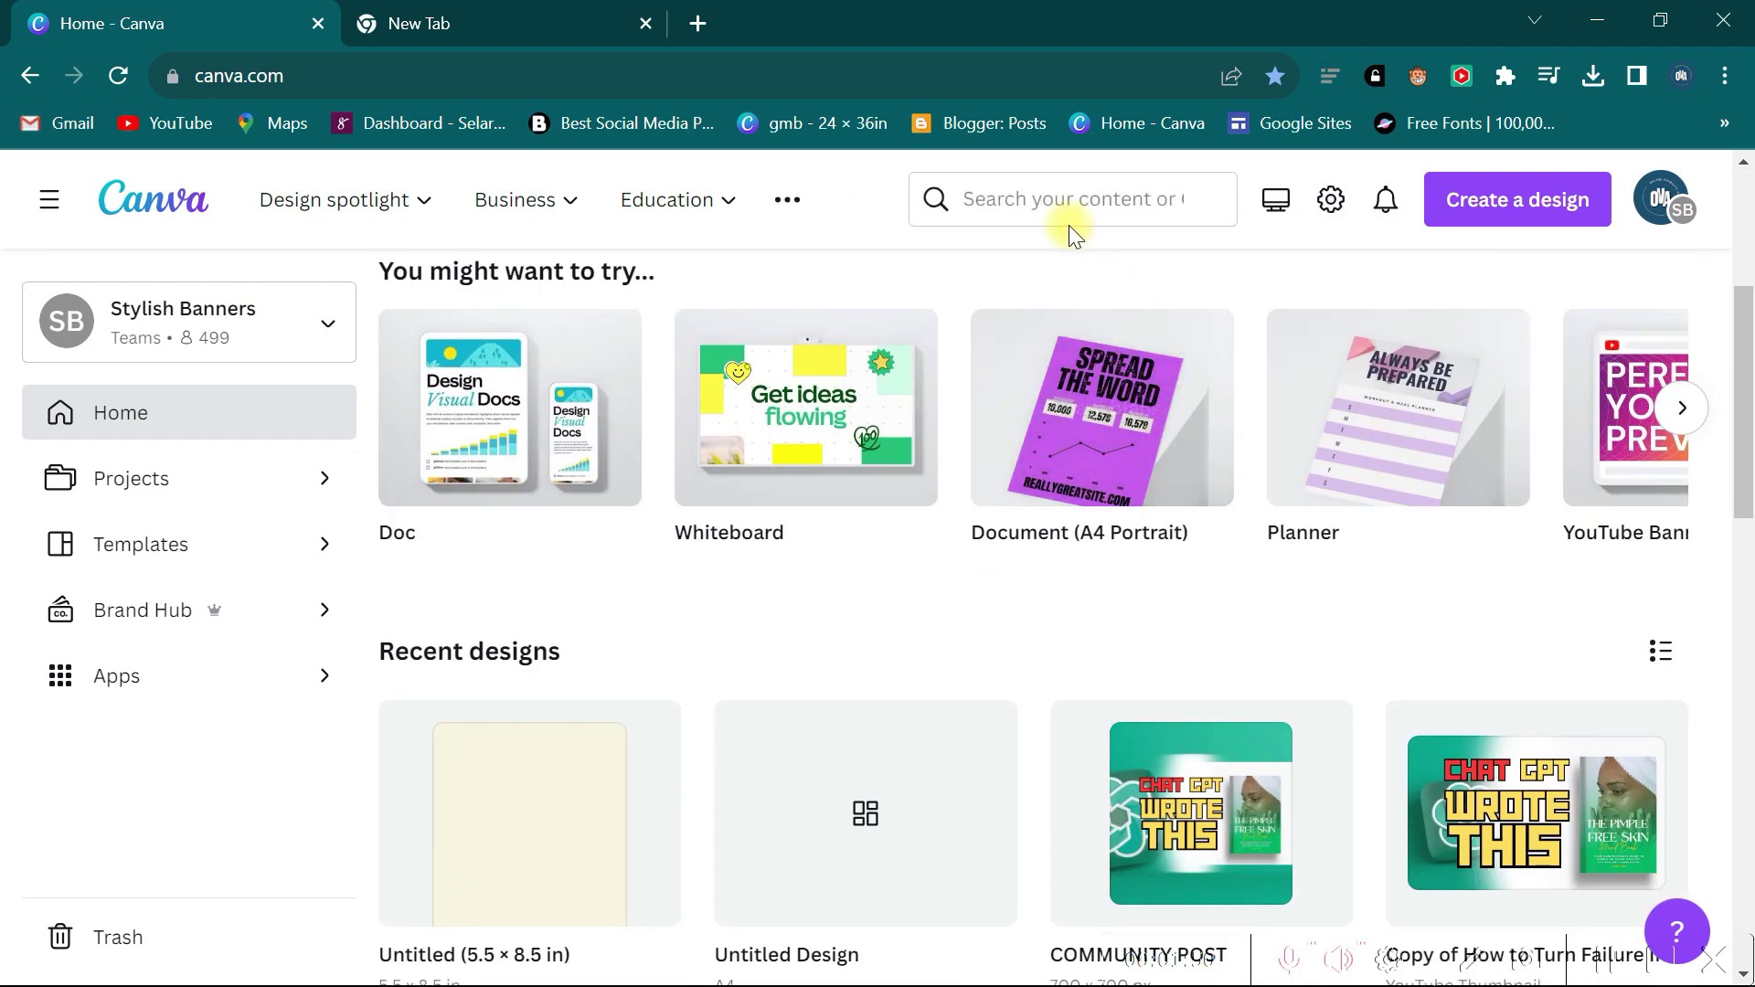
{"action": "left_click", "coordinate": [1063, 217]}
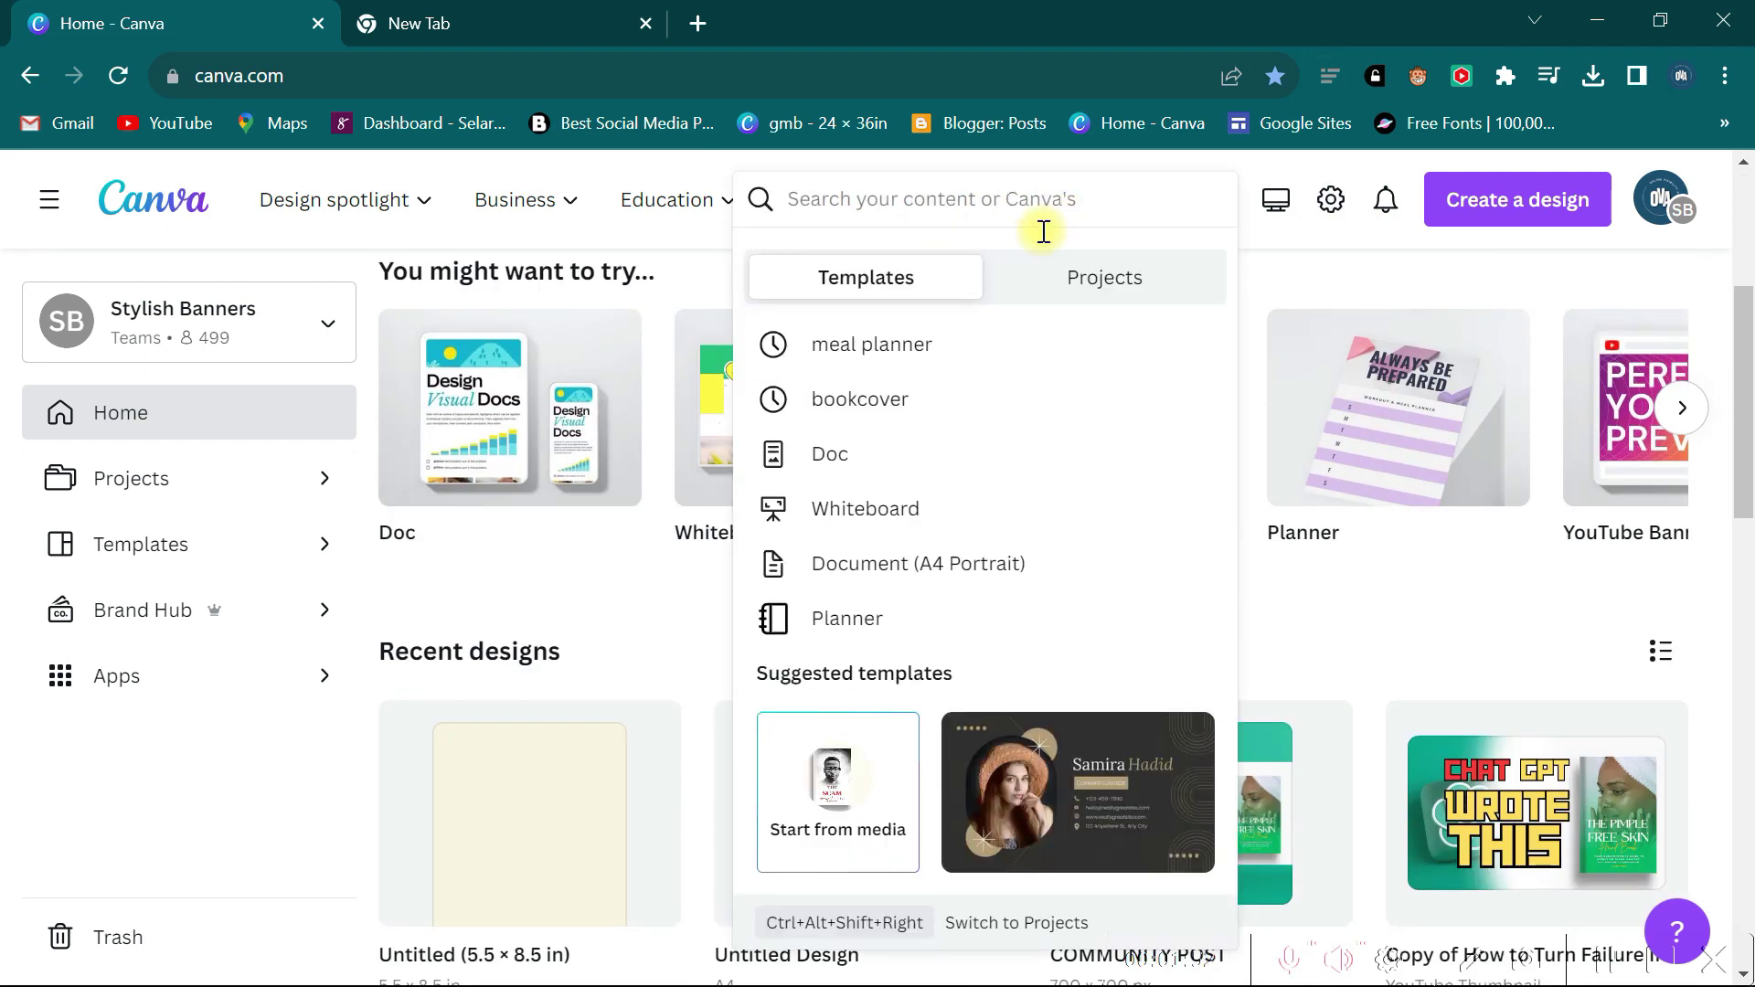
{"action": "left_click", "coordinate": [903, 396]}
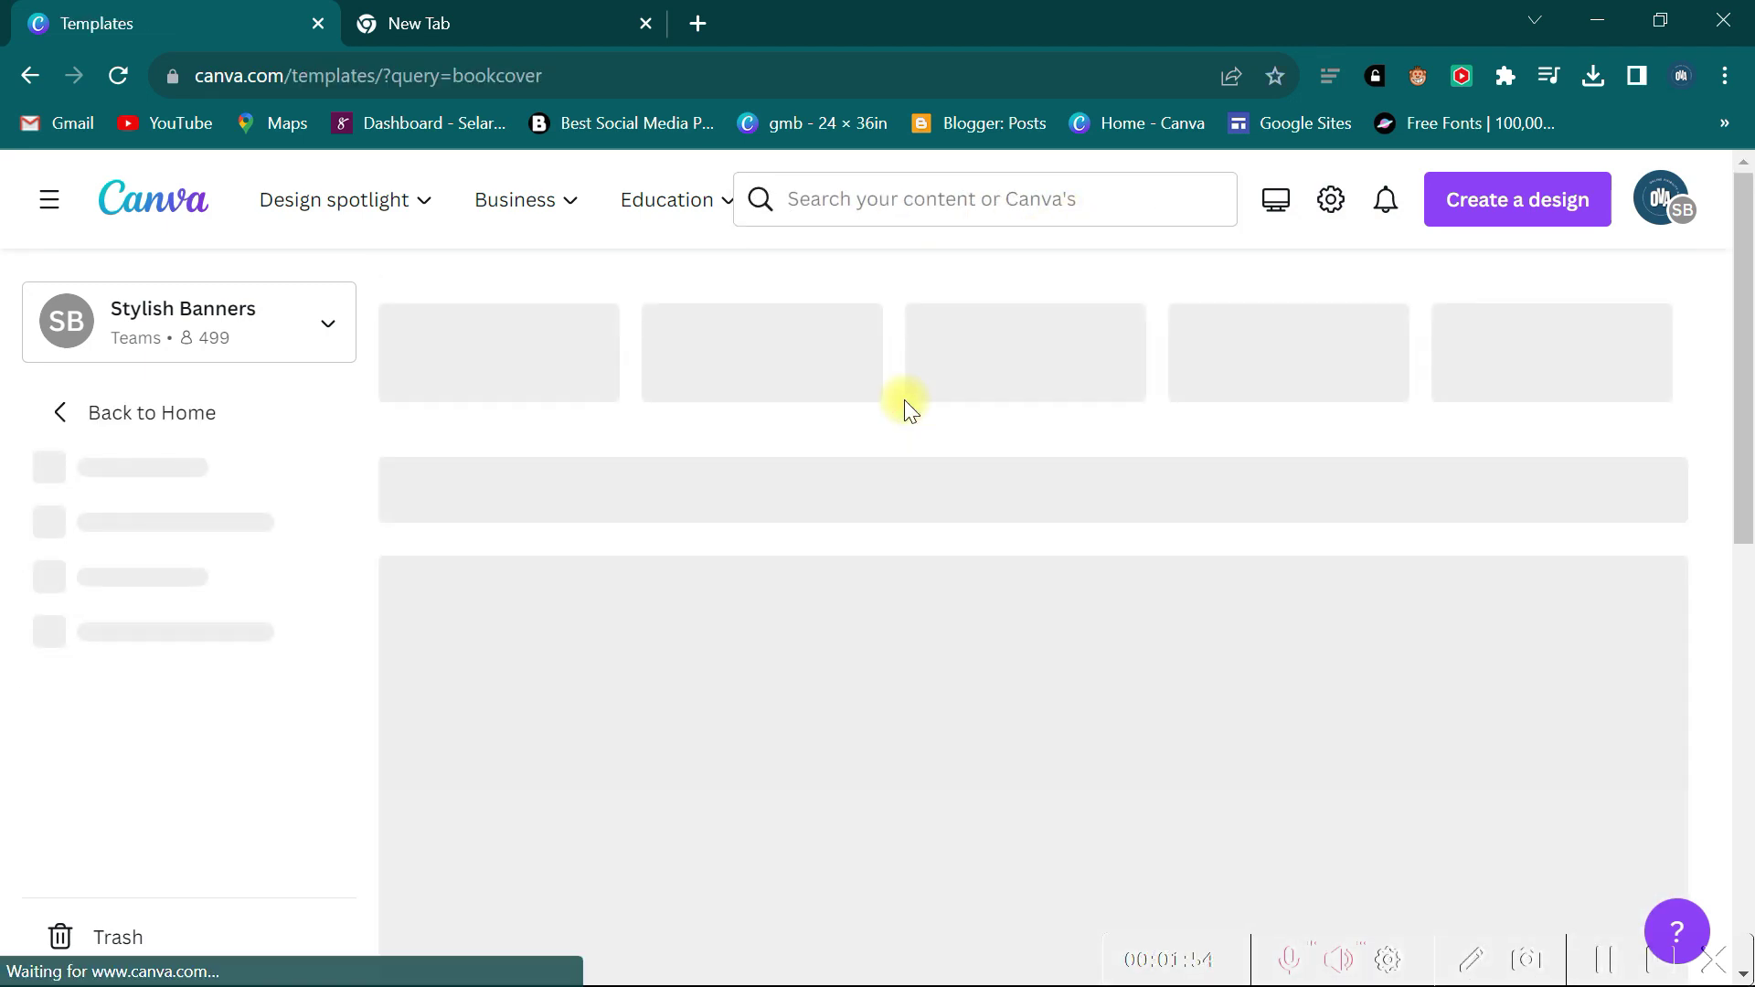
{"action": "scroll", "coordinate": [639, 549], "scroll_direction": "down", "scroll_amount": 4}
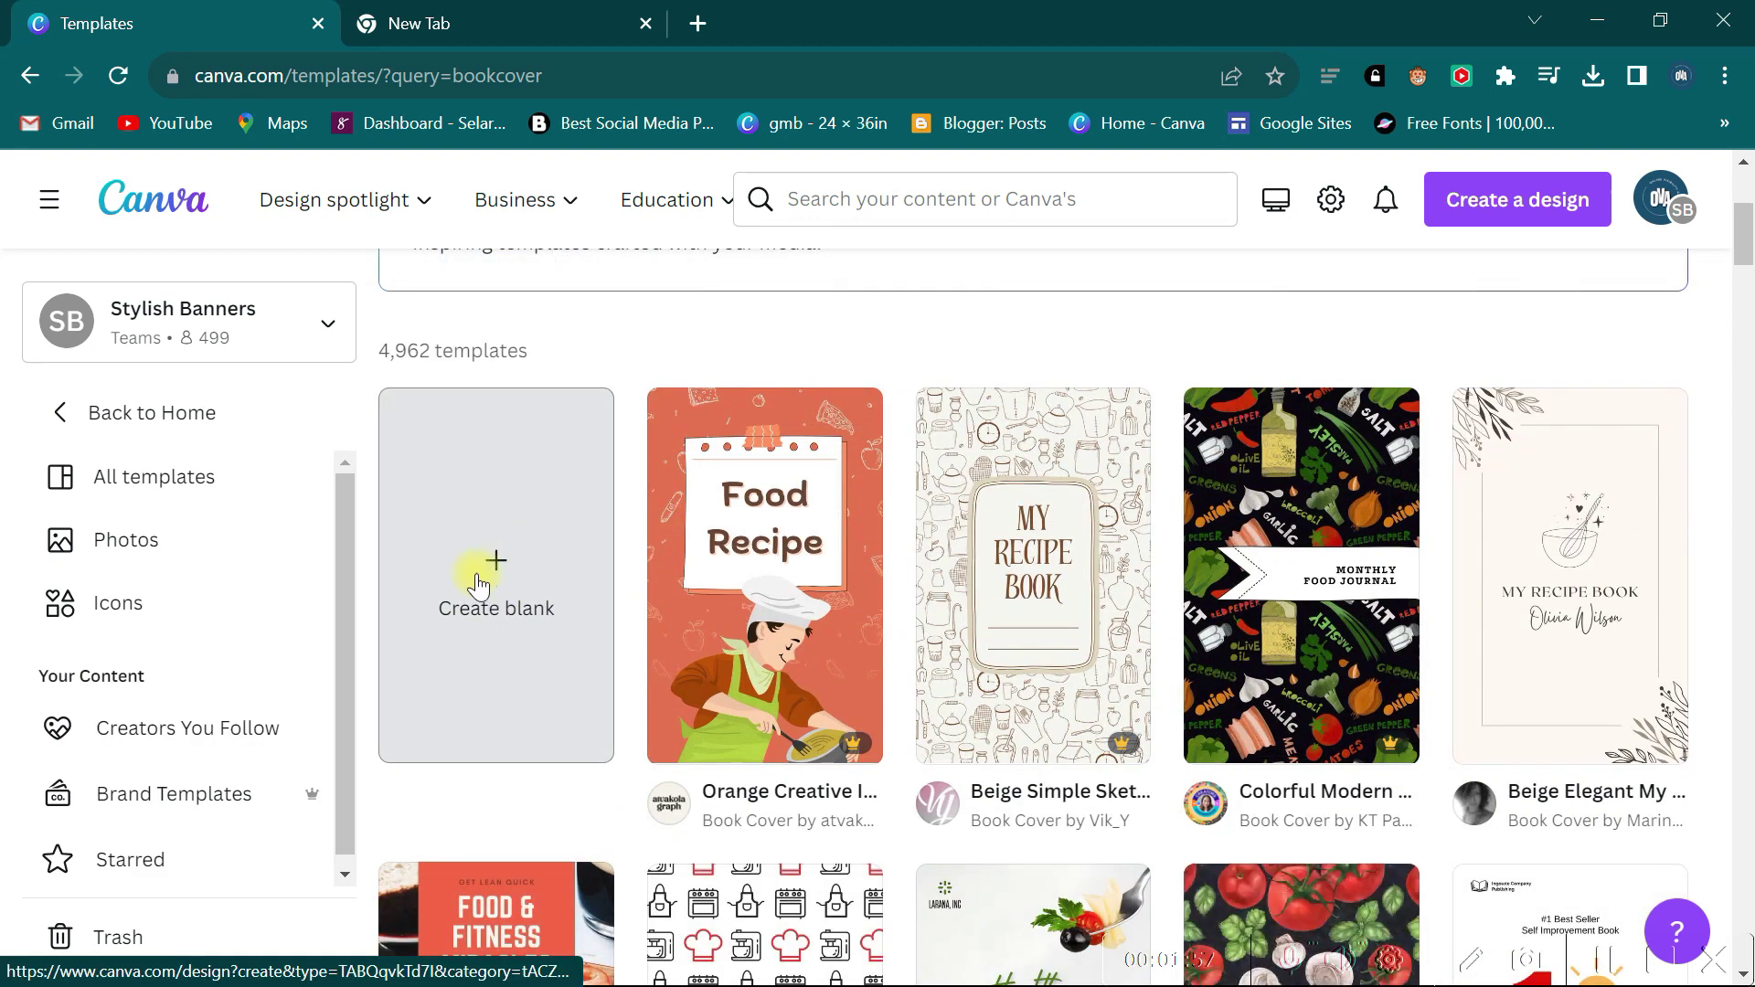
{"action": "left_click", "coordinate": [494, 559]}
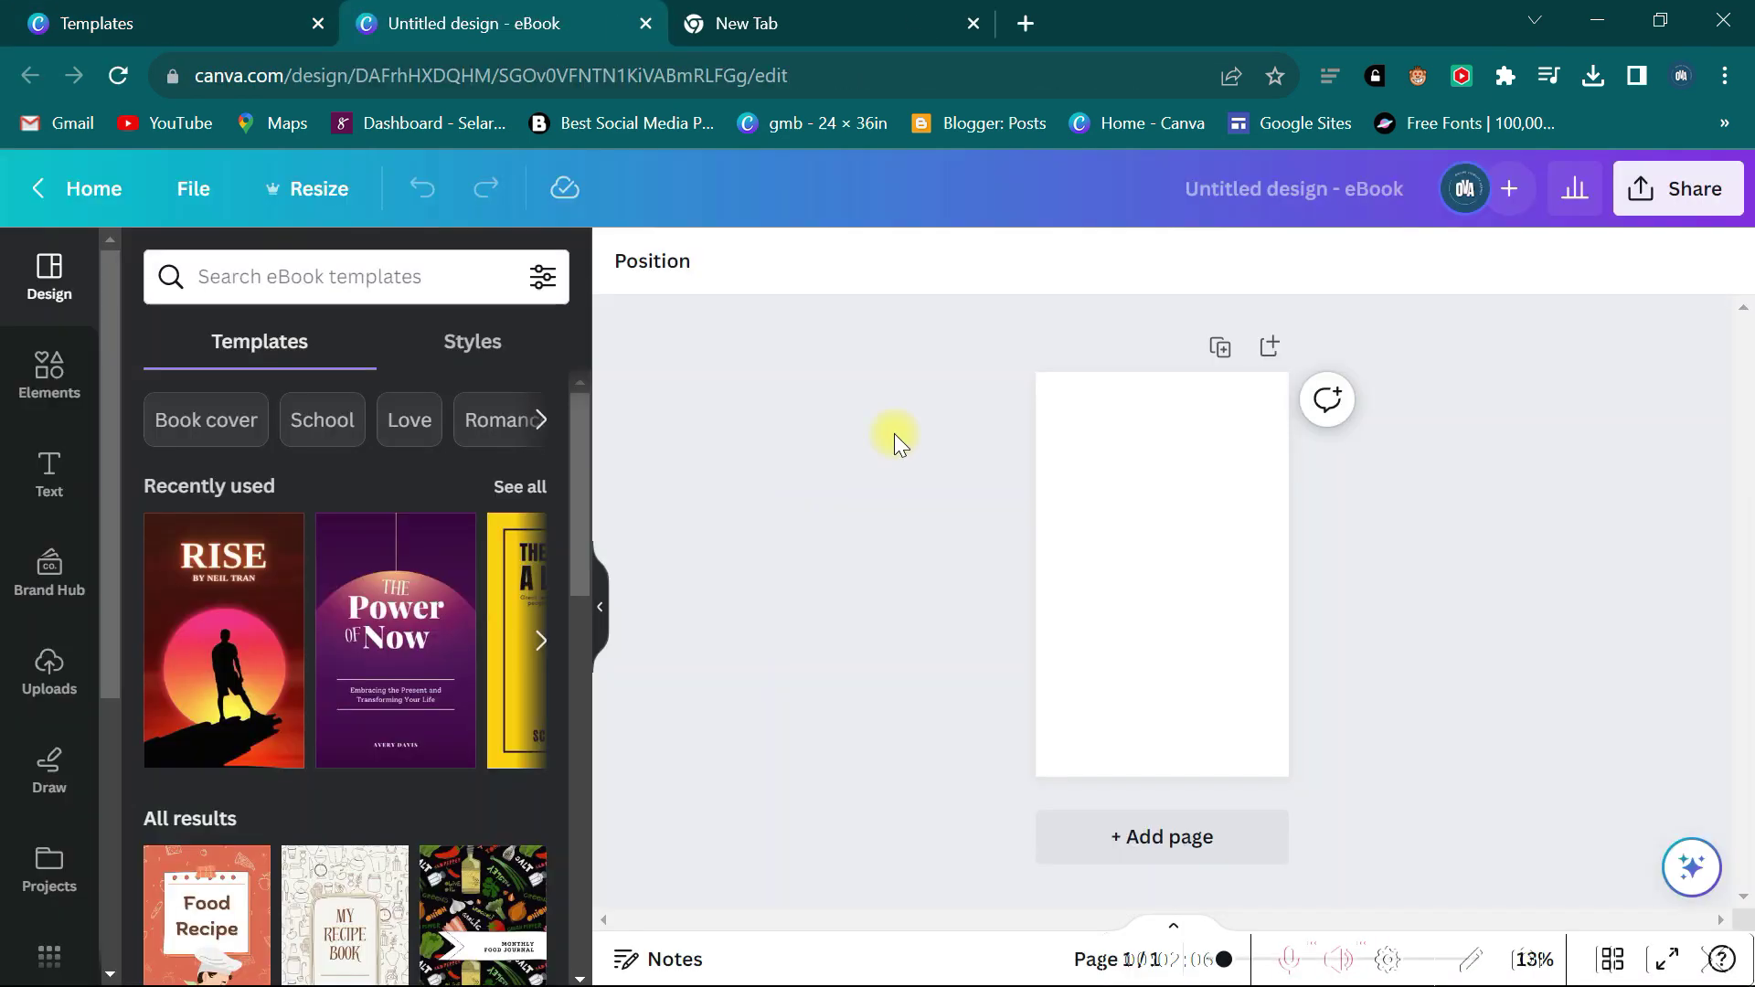
Rename the untitled design to BOOK COVER.
{"action": "left_click", "coordinate": [1270, 184]}
{"action": "type", "text": "B"}
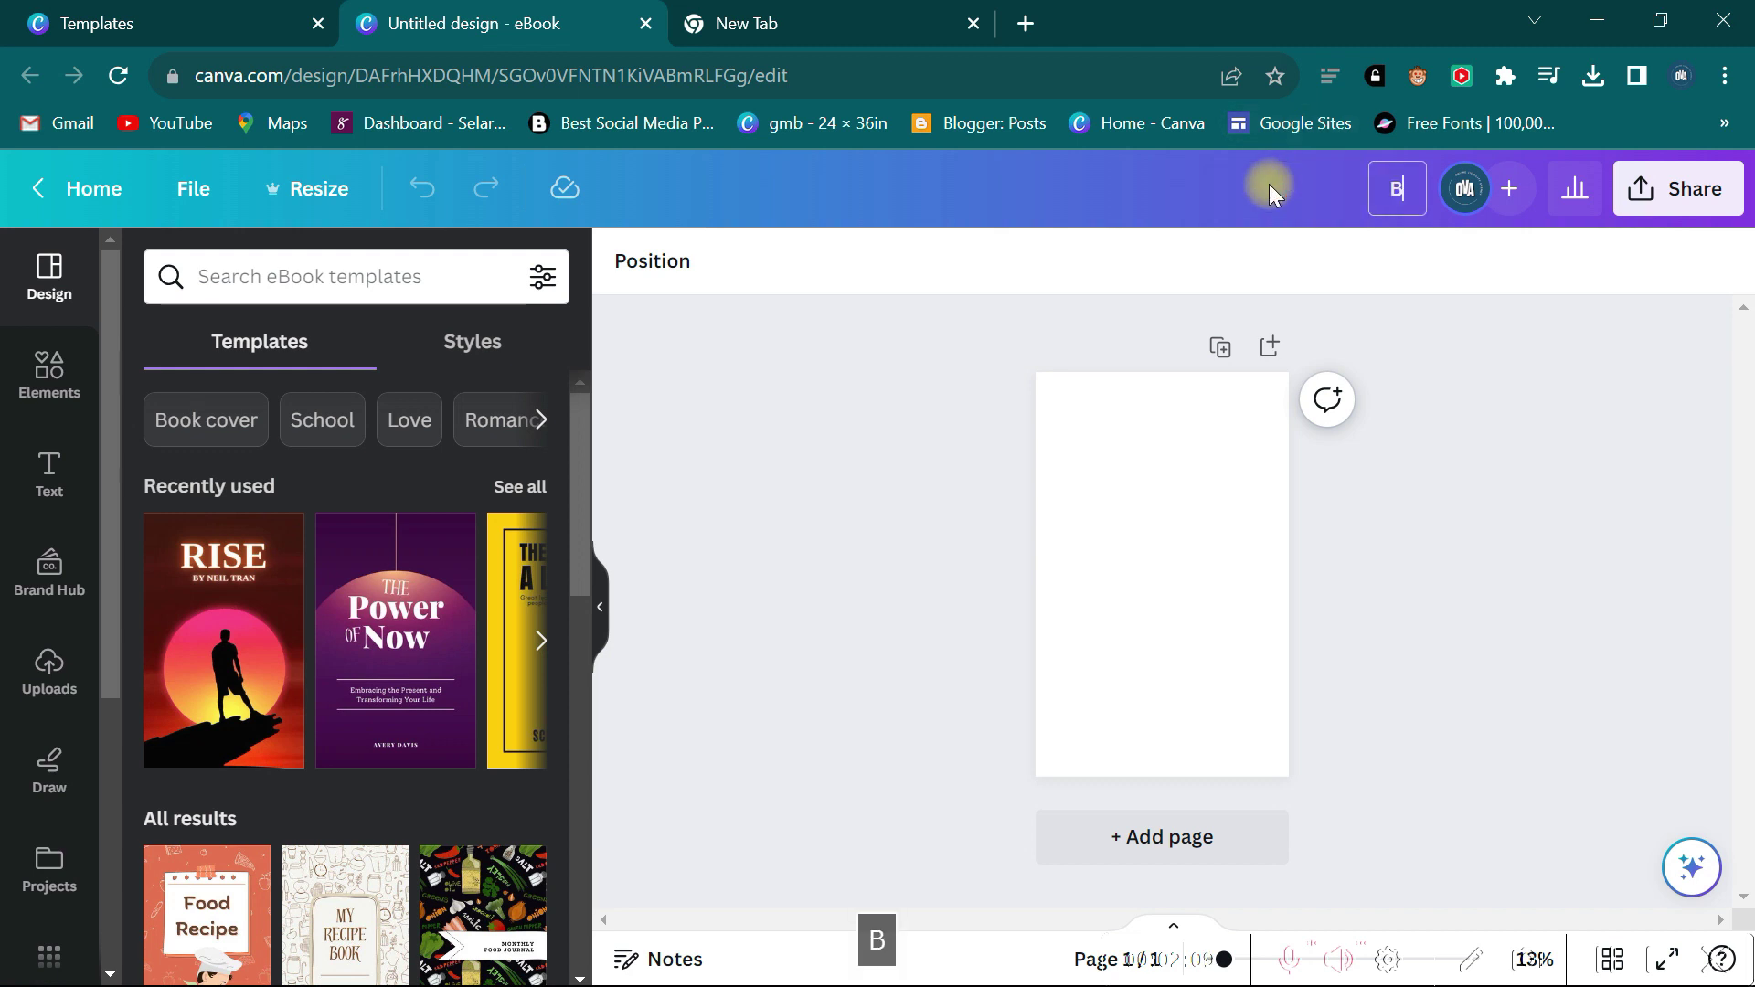
{"action": "type", "text": "OOK COVER"}
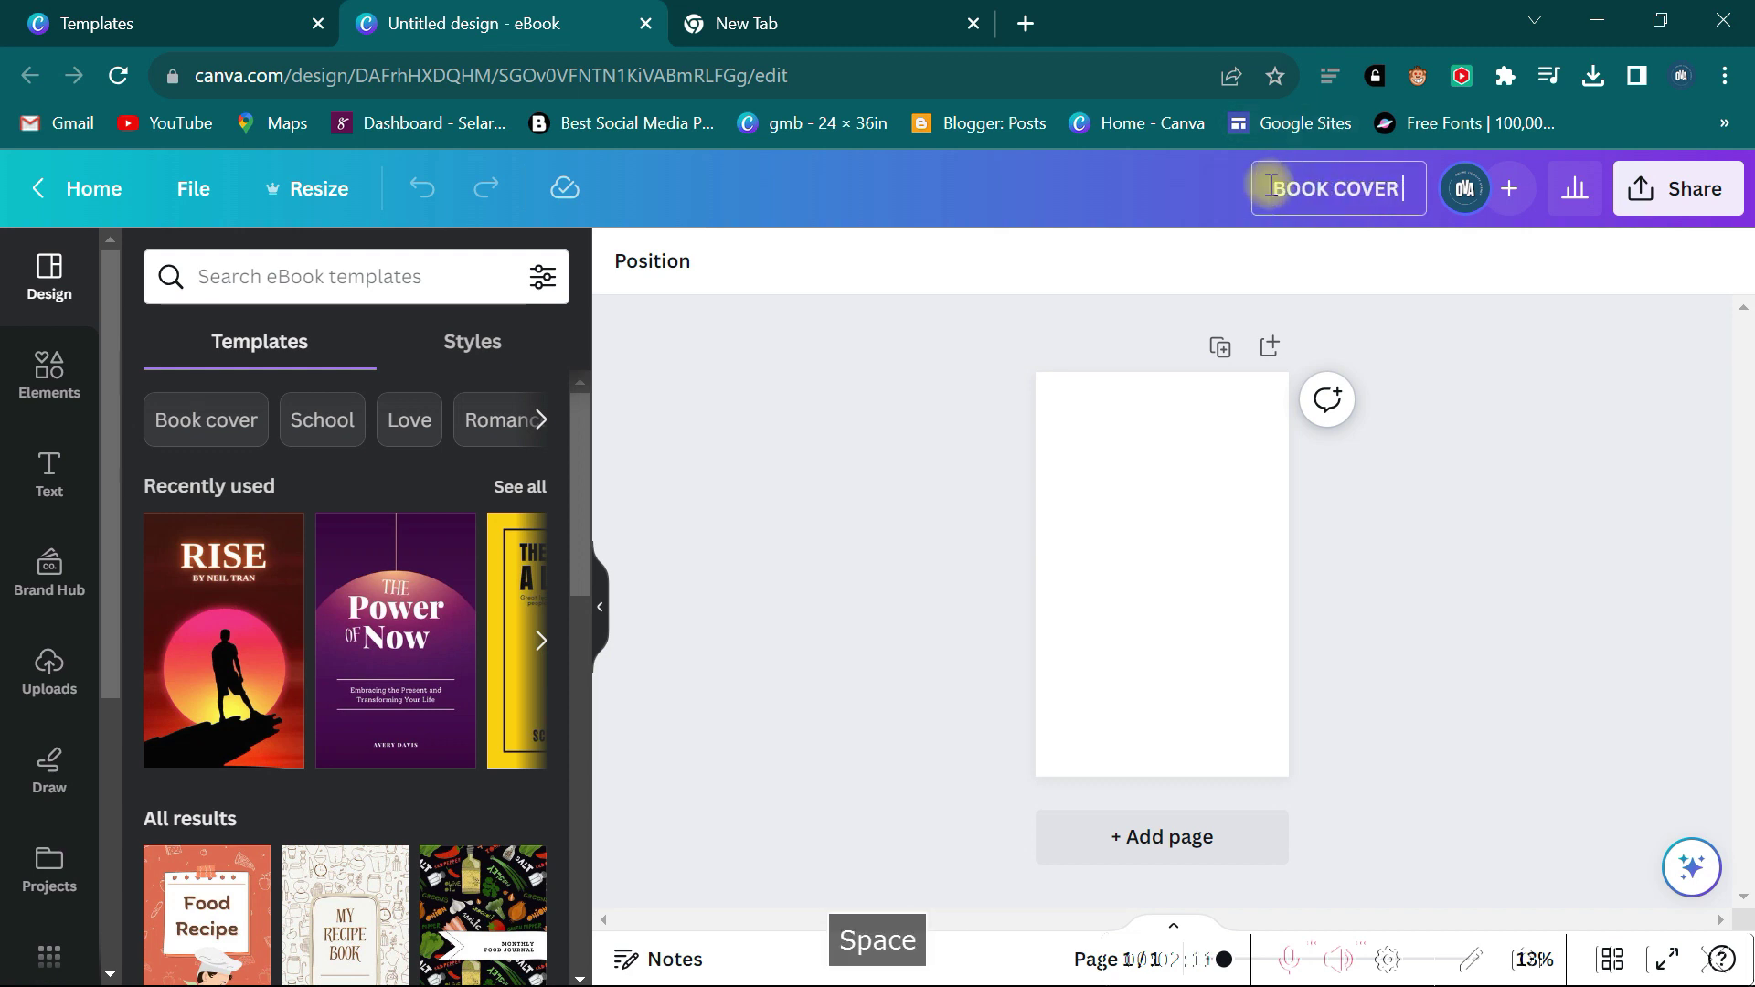
{"action": "key", "text": "Return"}
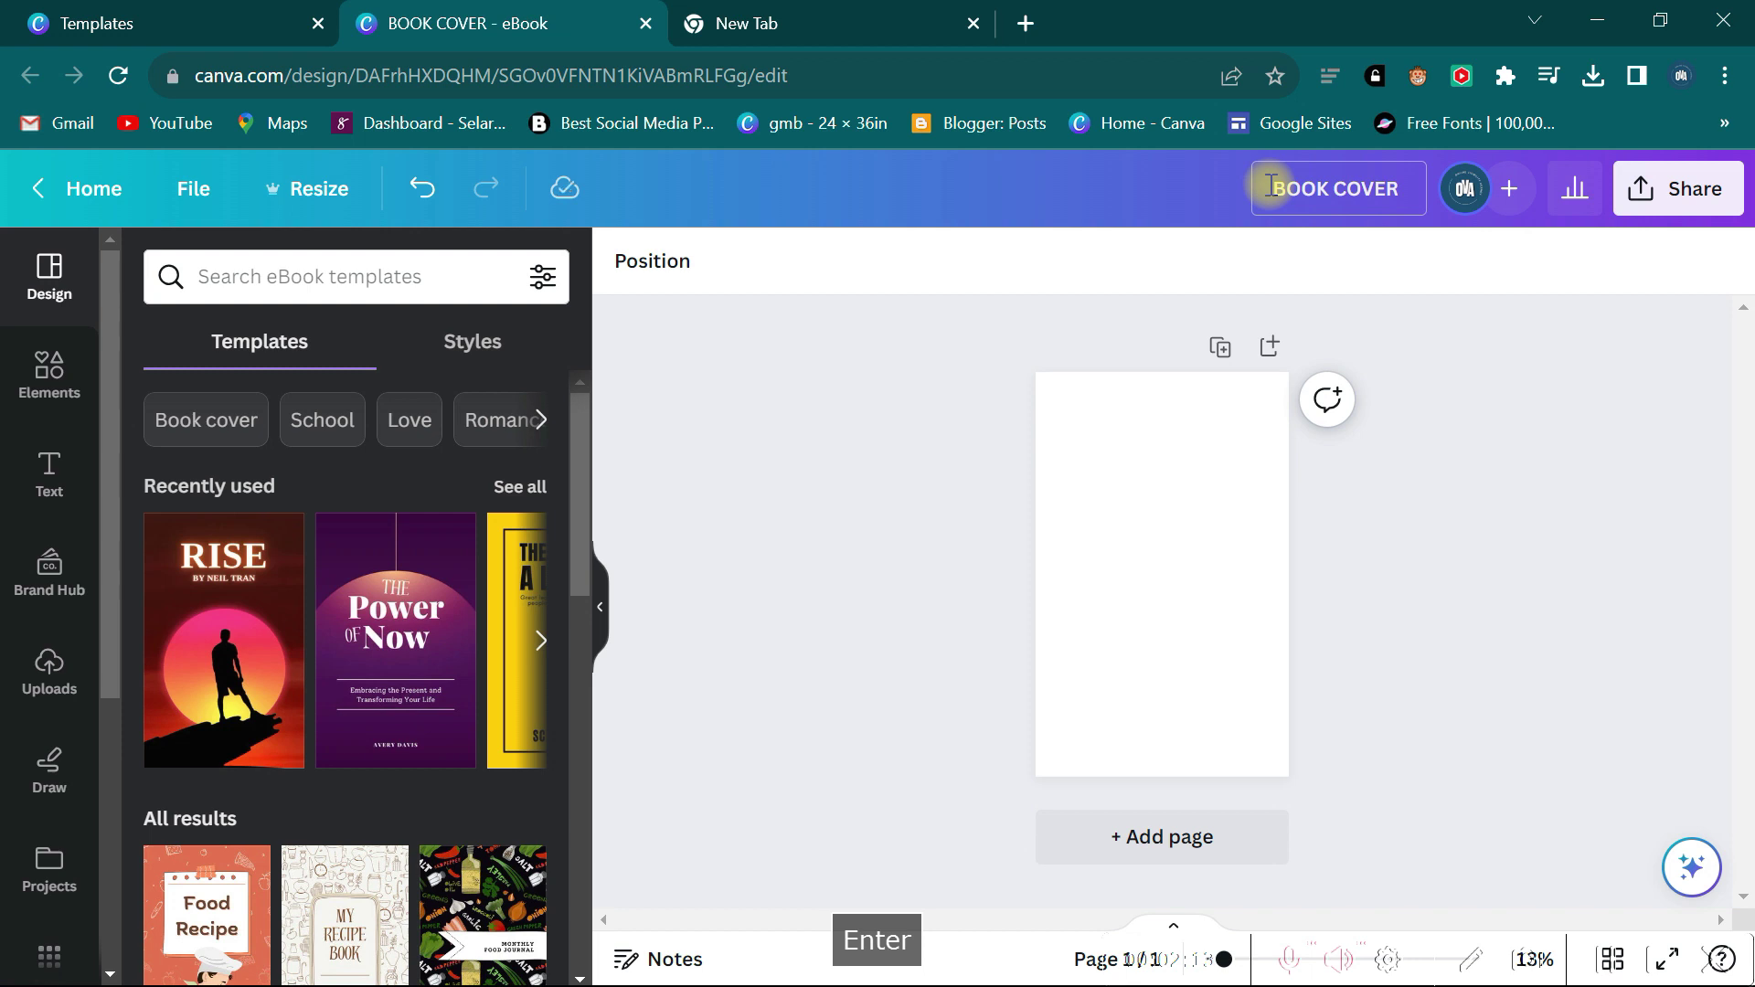
{"action": "left_click", "coordinate": [1126, 507]}
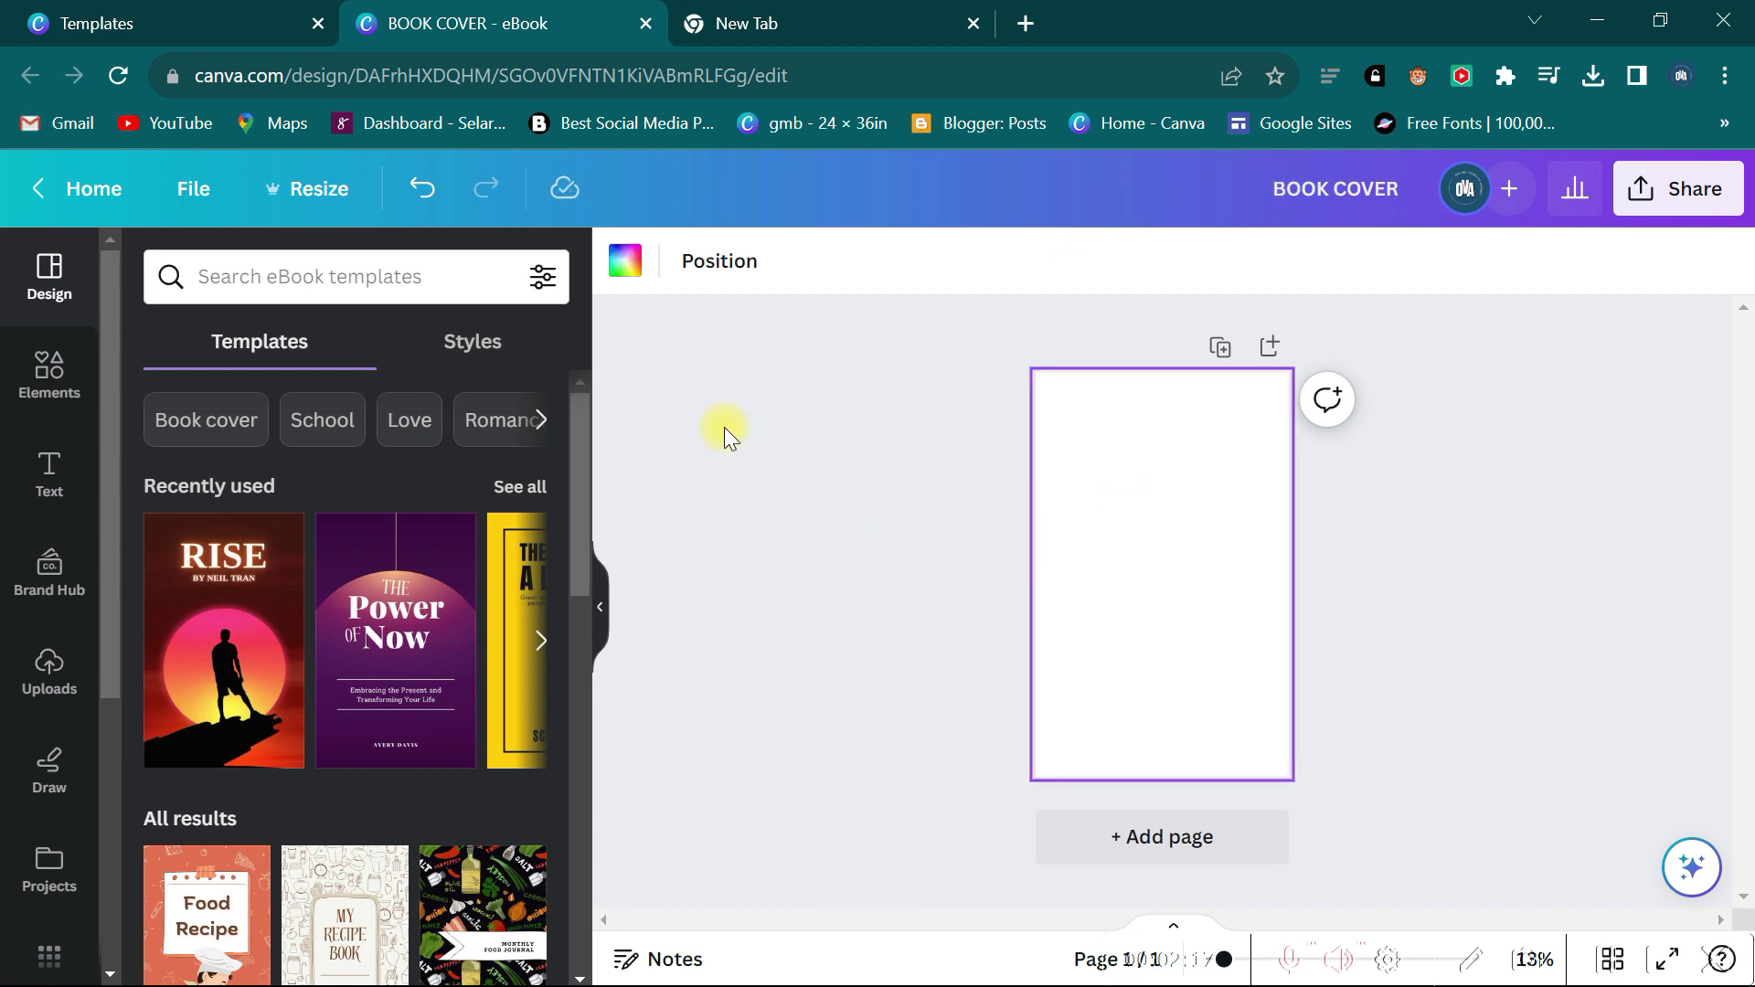
Upload the downloaded Eiffel Tower photo from the Downloads folder to Canva.
{"action": "left_click", "coordinate": [38, 660]}
{"action": "left_click", "coordinate": [290, 341]}
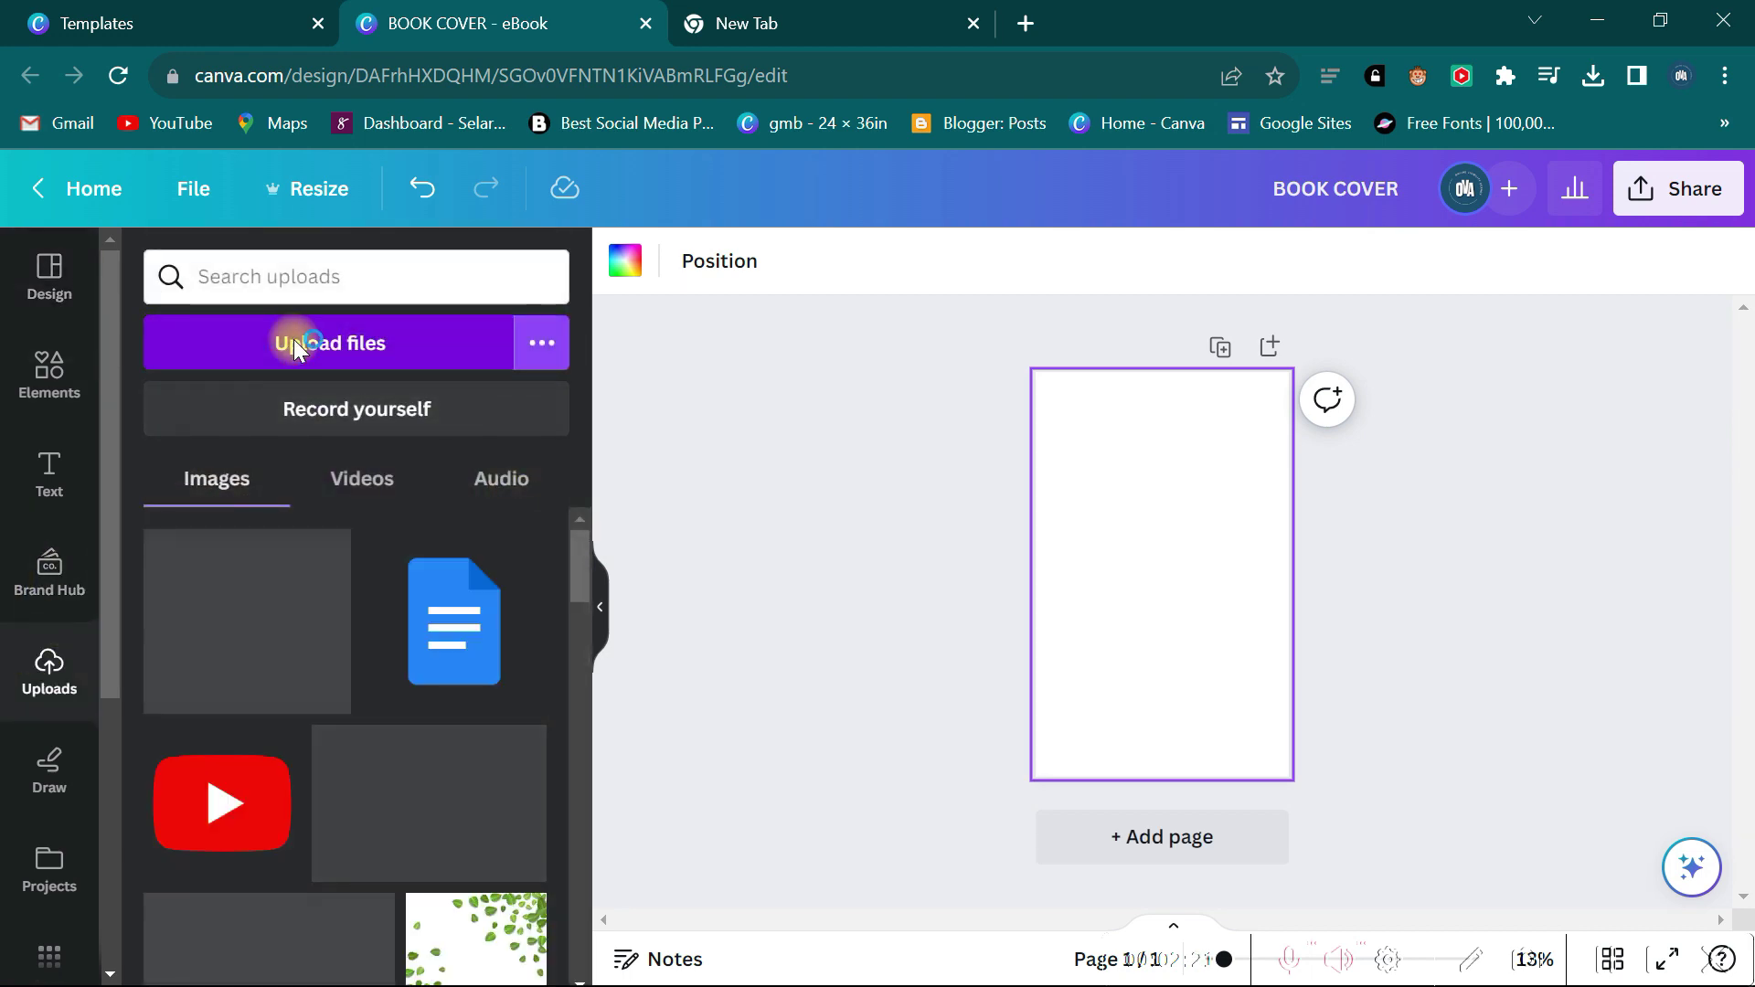
{"action": "left_click", "coordinate": [146, 190]}
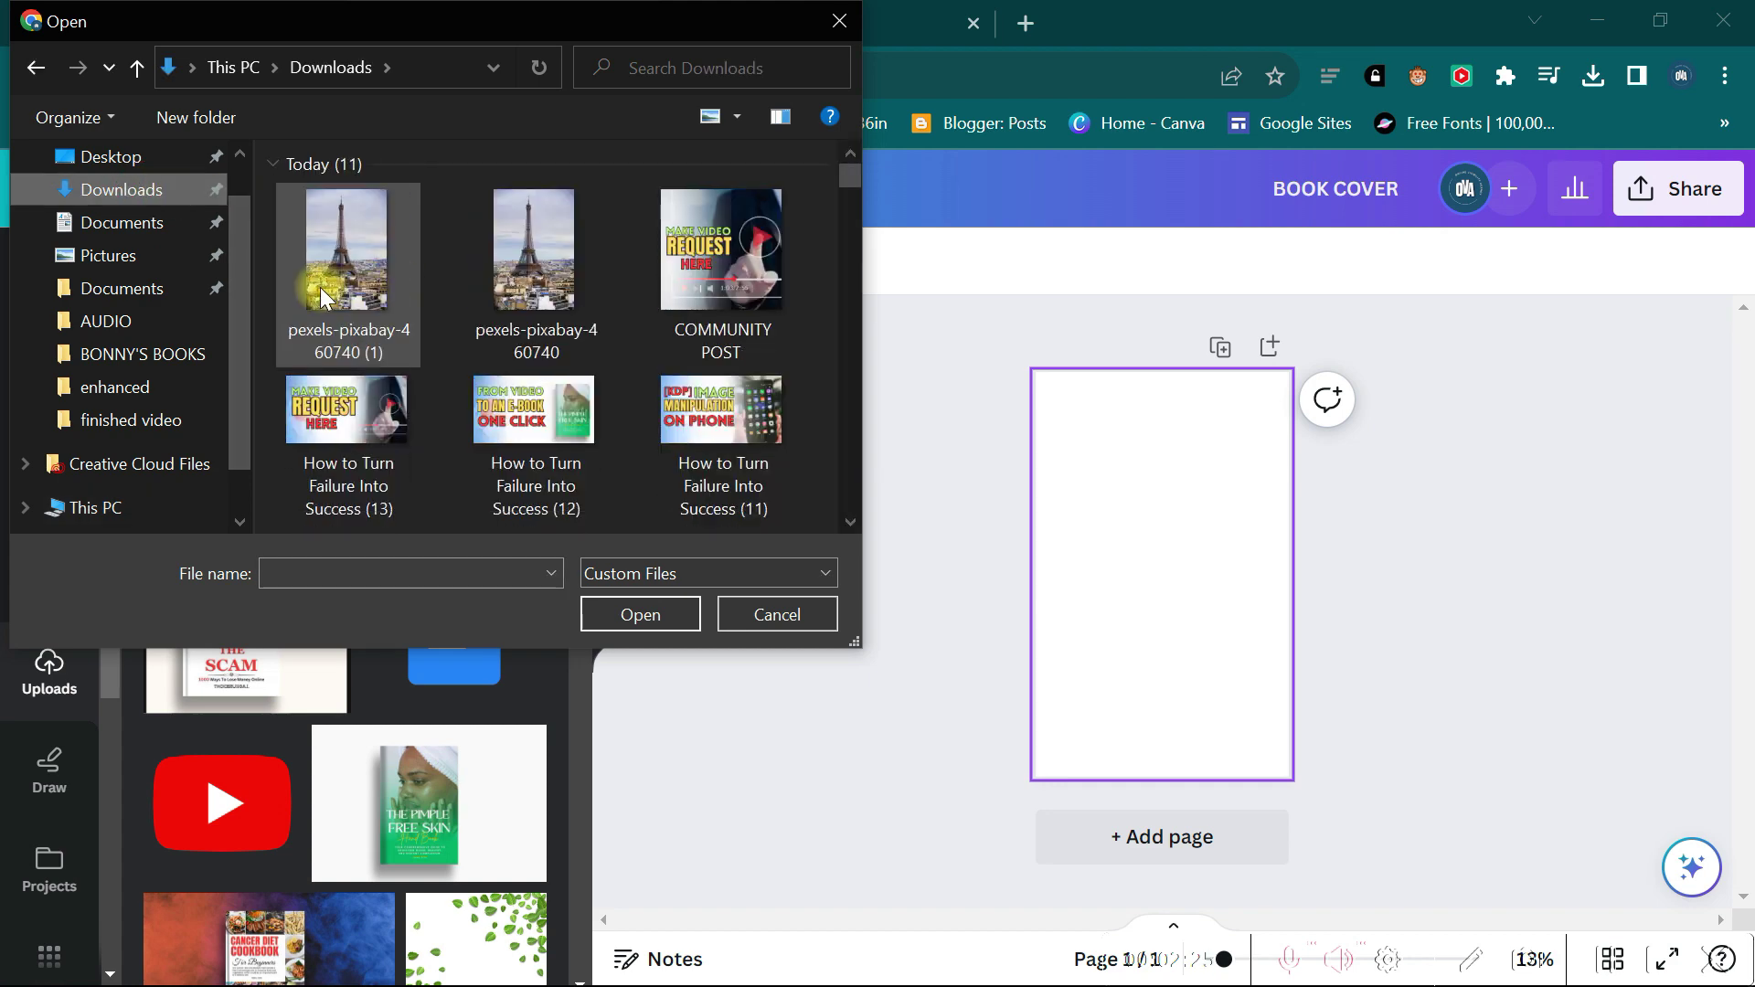
{"action": "left_click", "coordinate": [353, 243]}
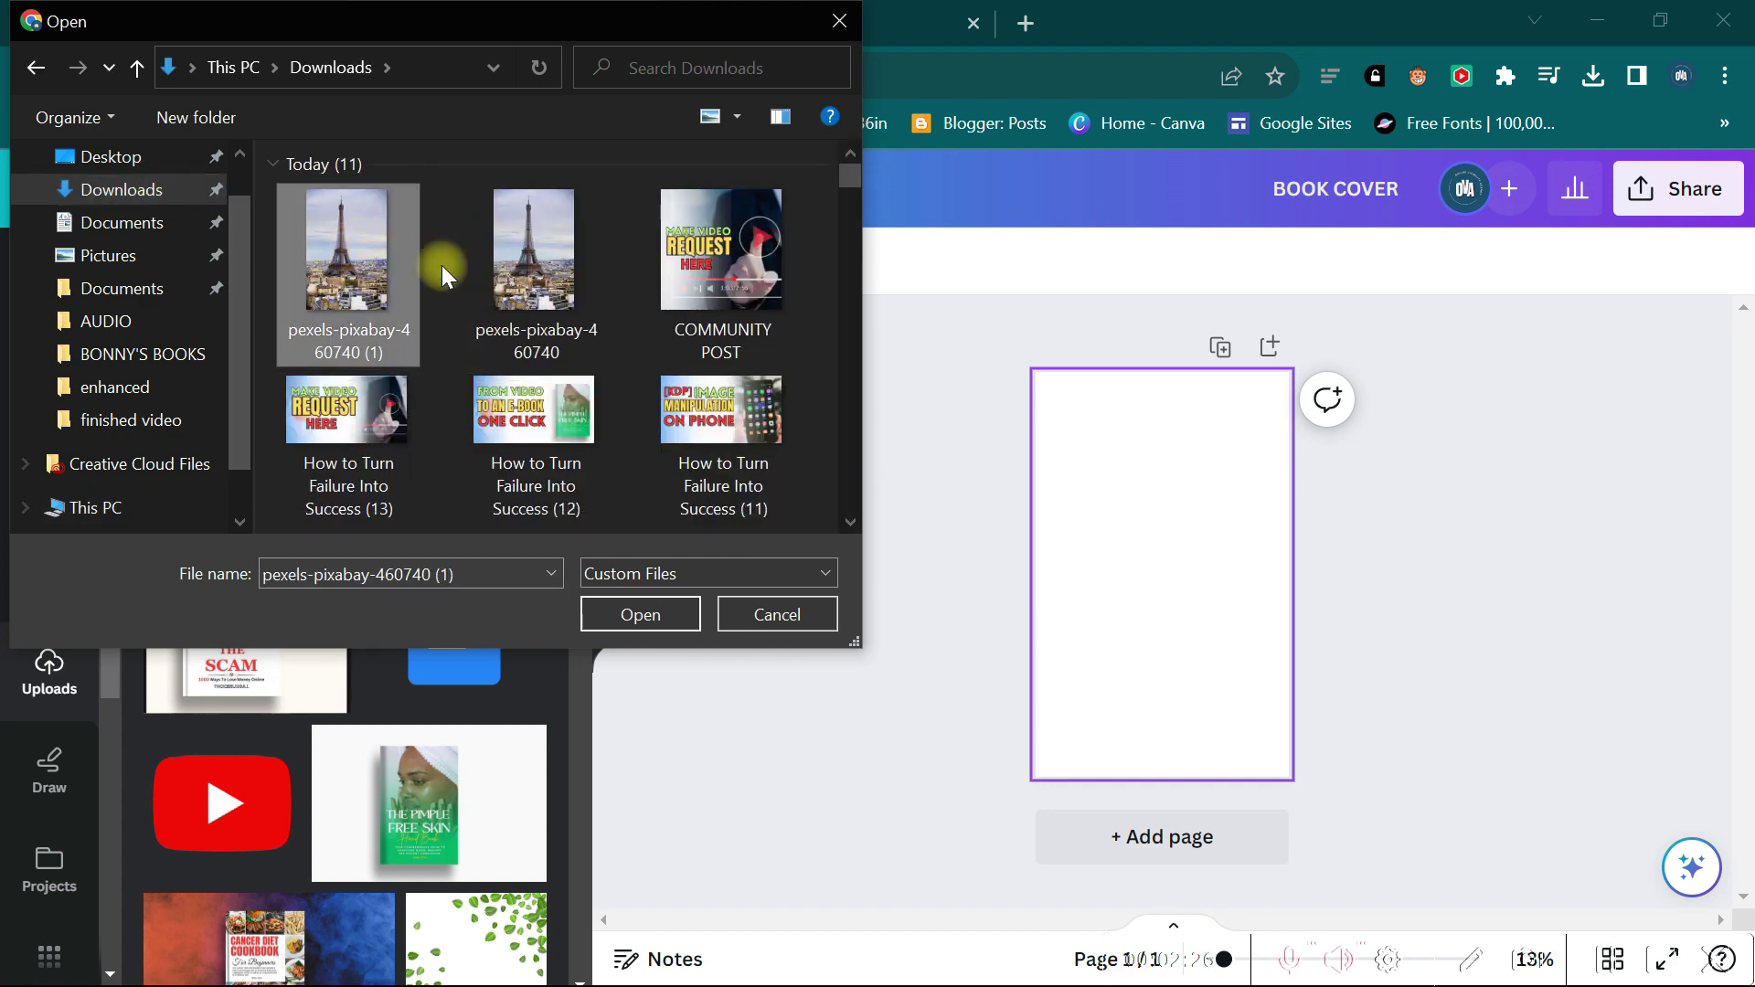
{"action": "left_click", "coordinate": [627, 623]}
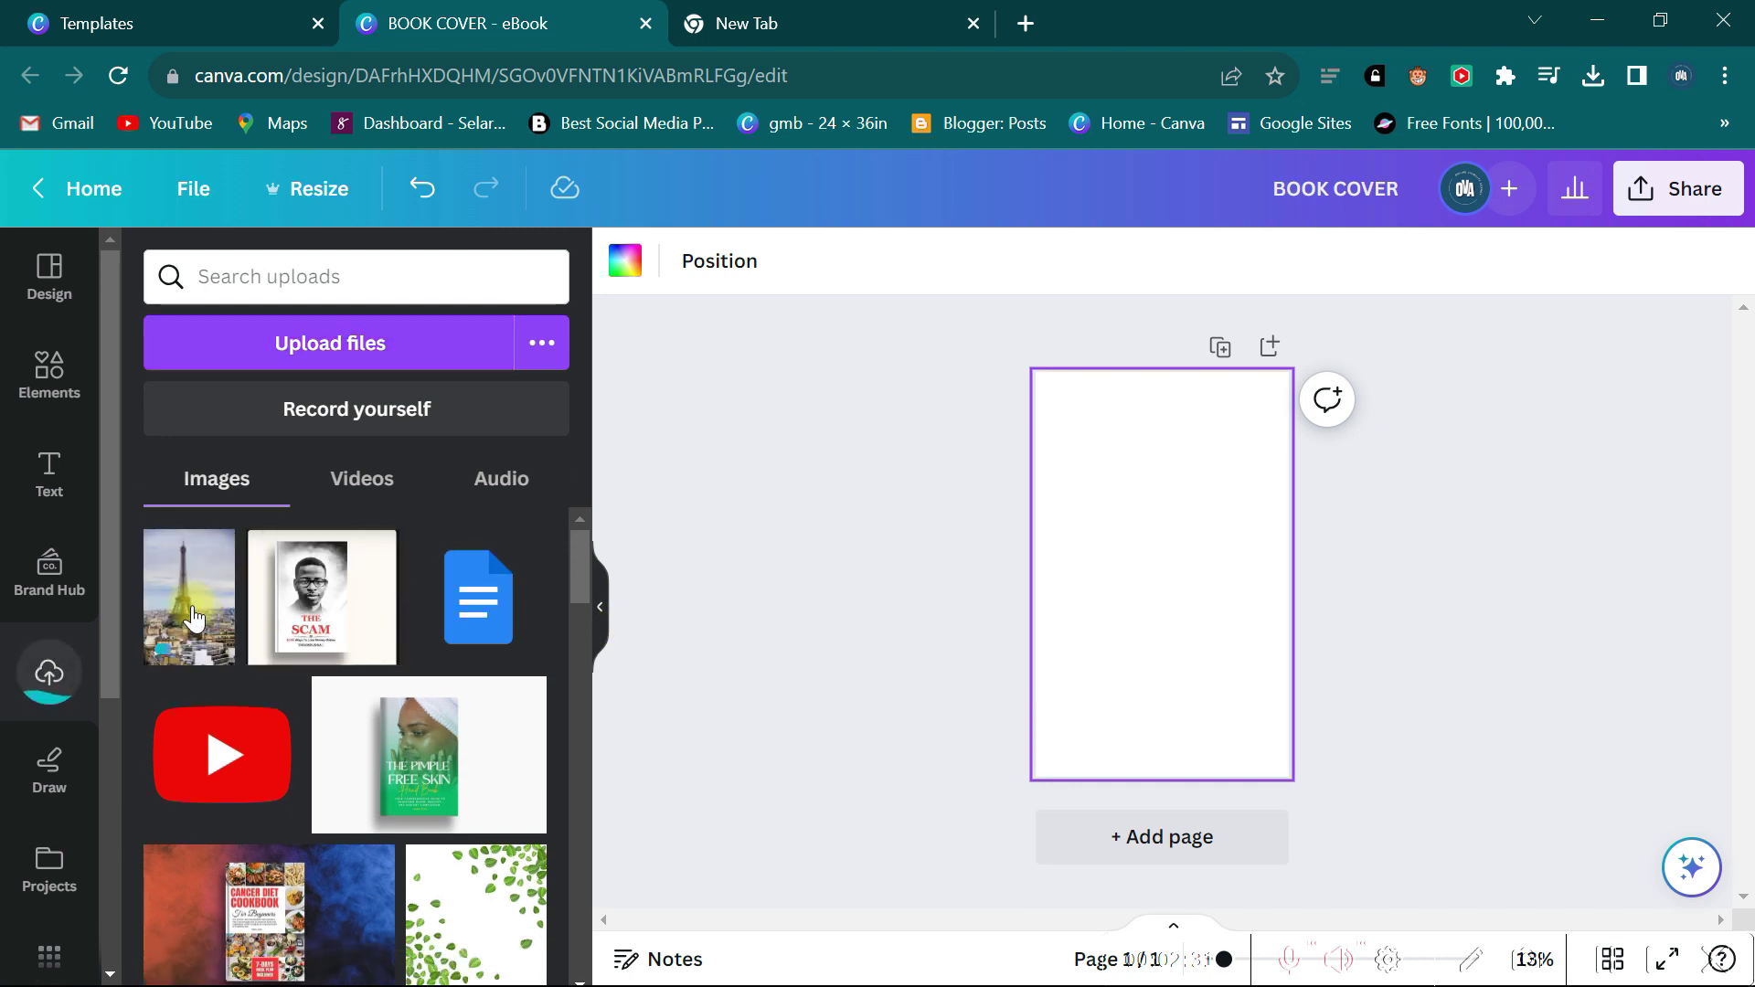
Place the Eiffel Tower photo on the cover and enlarge it past the page edges.
{"action": "left_click", "coordinate": [189, 573]}
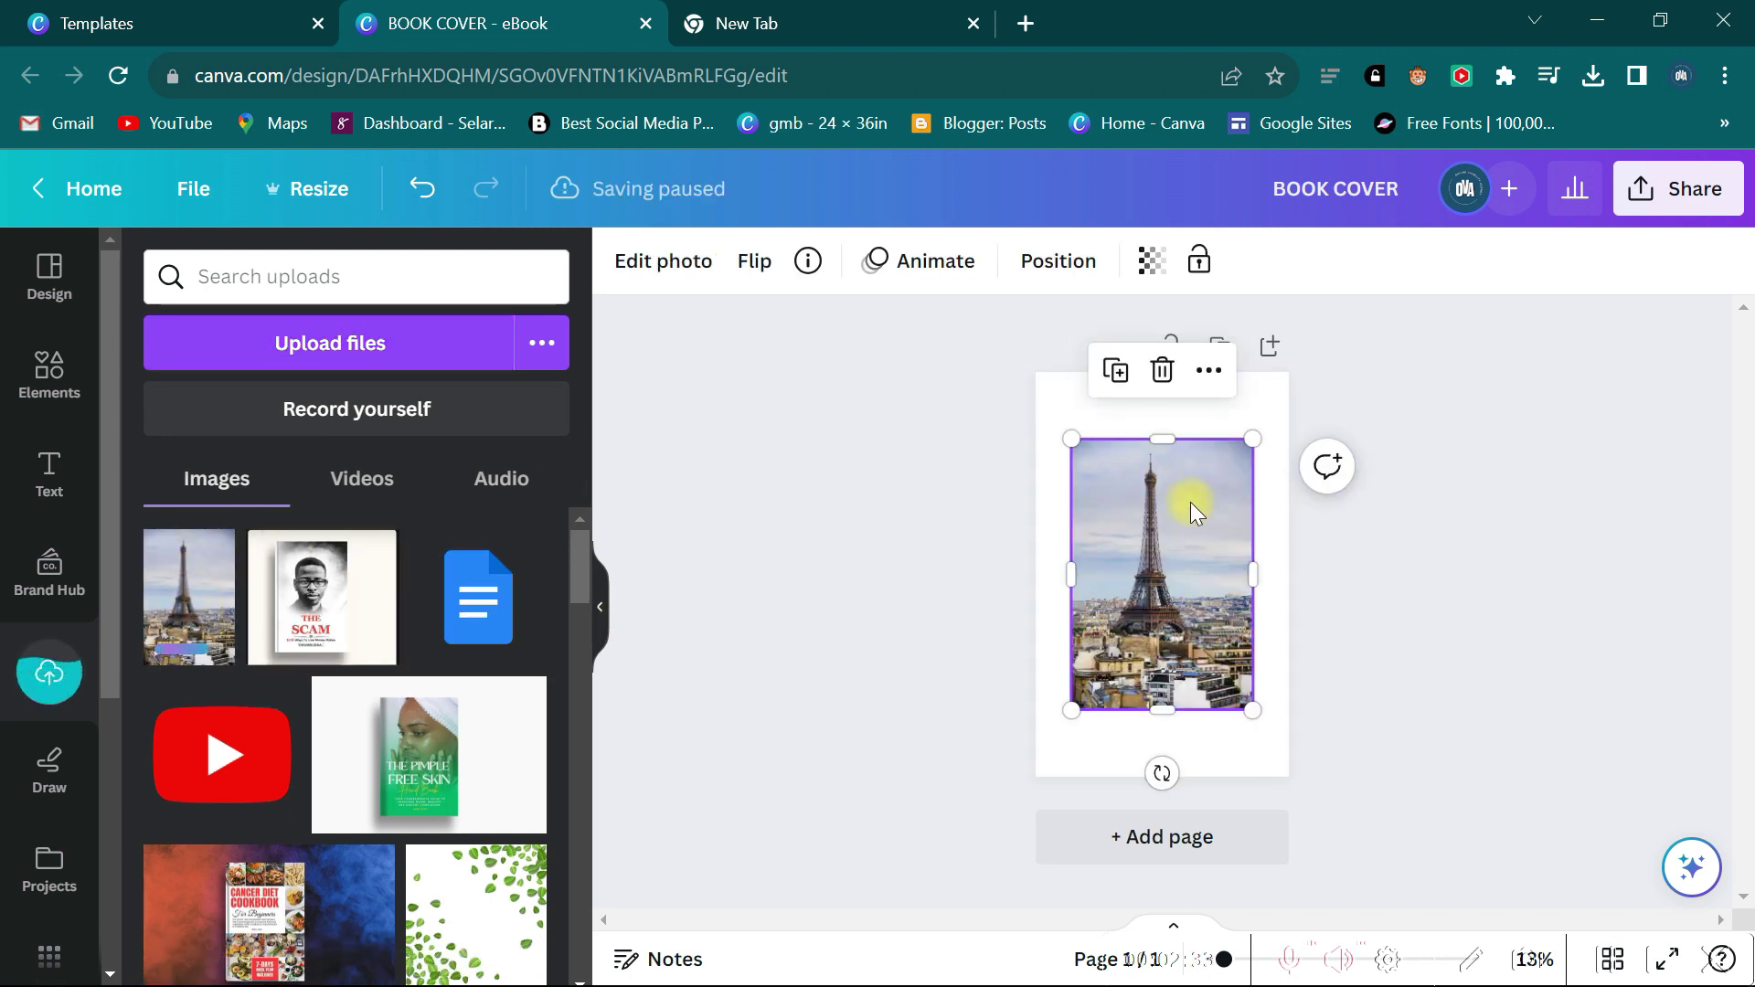
{"action": "left_click_drag", "start_coordinate": [1257, 440], "coordinate": [1321, 336]}
{"action": "left_click_drag", "start_coordinate": [1070, 702], "coordinate": [973, 814]}
{"action": "left_click_drag", "start_coordinate": [1202, 583], "coordinate": [1217, 611]}
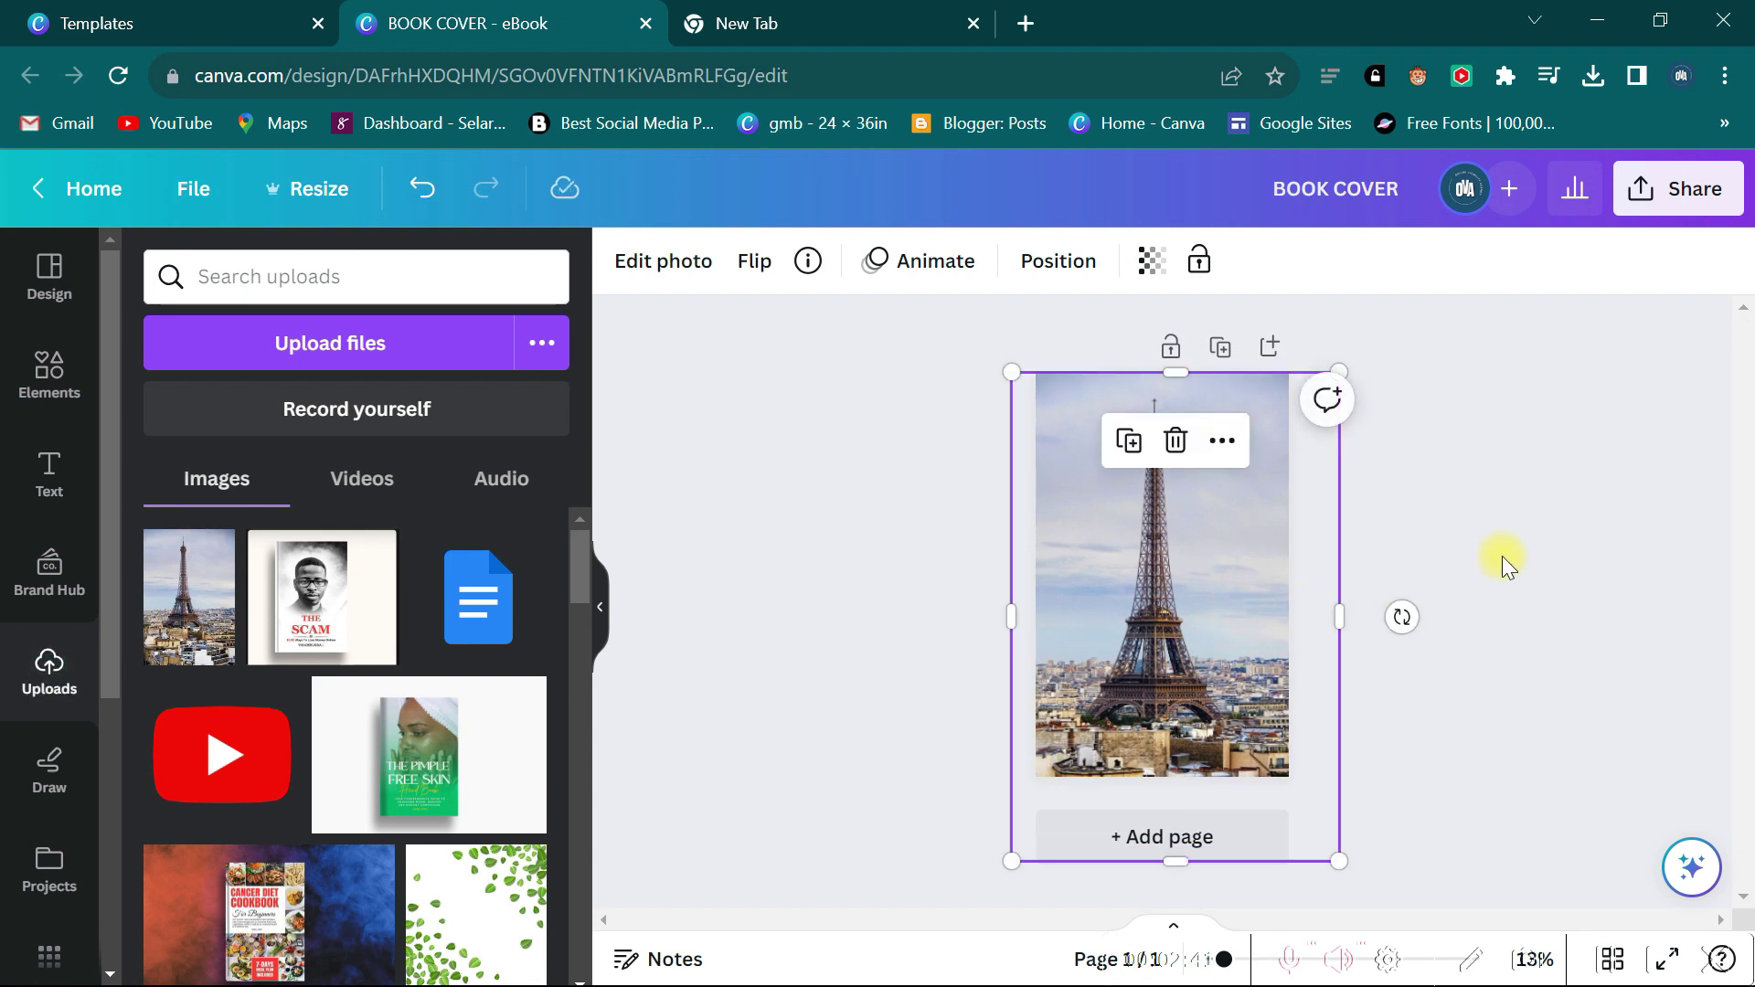
{"action": "left_click", "coordinate": [1502, 557]}
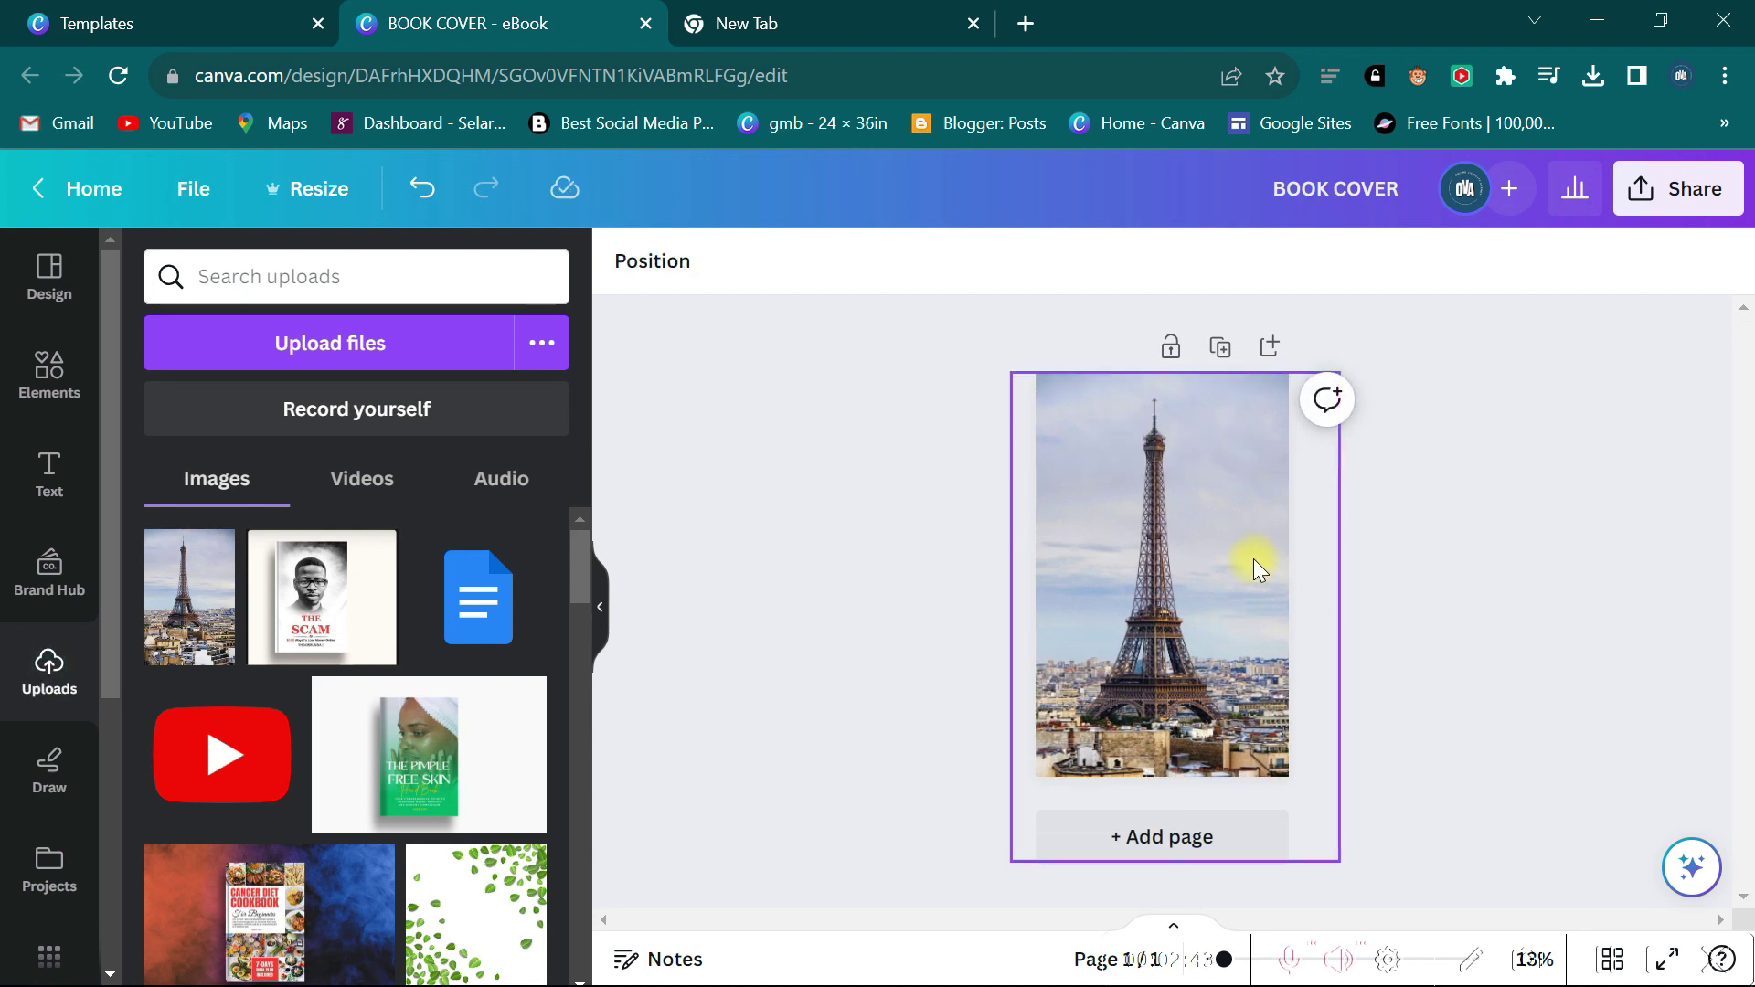
{"action": "left_click", "coordinate": [1181, 558]}
Crop the photo and enlarge it so the tower top and sky show.
{"action": "double_click", "coordinate": [1339, 363]}
{"action": "mouse_move", "coordinate": [1363, 349]}
{"action": "left_mouse_down"}
{"action": "mouse_move", "coordinate": [1402, 325]}
{"action": "mouse_move", "coordinate": [1373, 369]}
{"action": "left_mouse_up"}
{"action": "left_click", "coordinate": [1493, 411]}
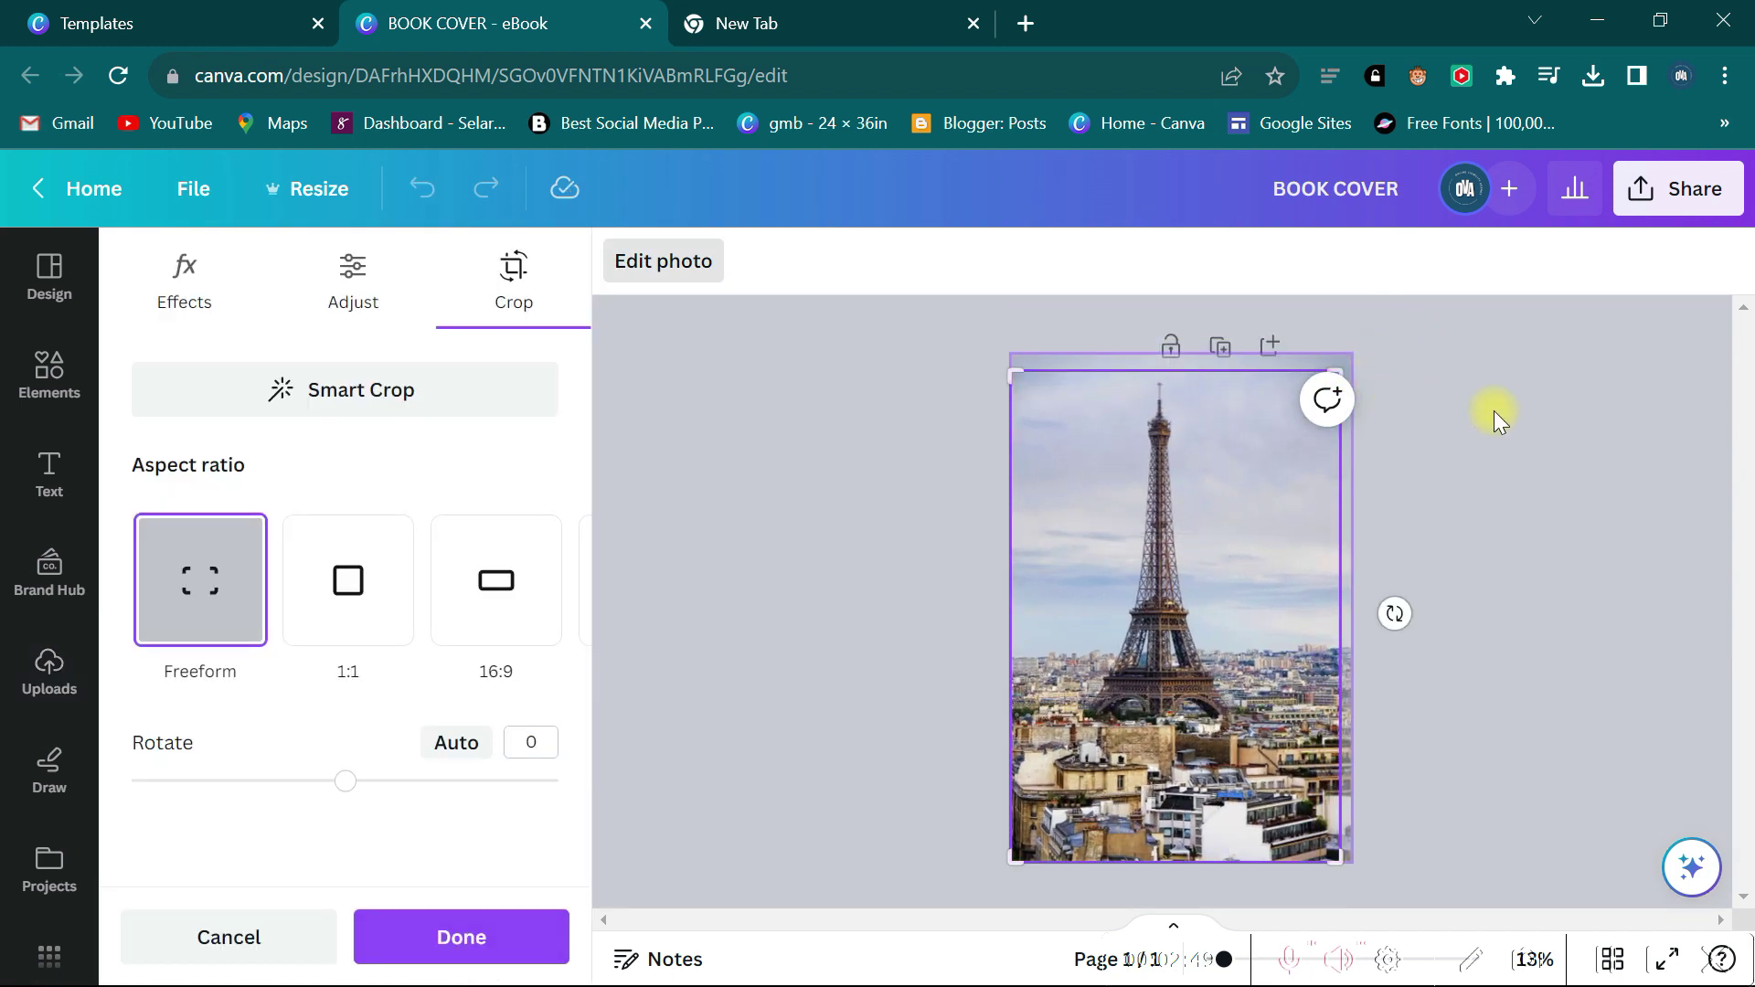
{"action": "mouse_move", "coordinate": [1203, 563]}
{"action": "left_mouse_down"}
{"action": "mouse_move", "coordinate": [1179, 569]}
{"action": "mouse_move", "coordinate": [1183, 547]}
{"action": "left_mouse_up"}
{"action": "left_click_drag", "start_coordinate": [1329, 356], "coordinate": [1551, 76]}
{"action": "left_click_drag", "start_coordinate": [1203, 495], "coordinate": [1048, 787]}
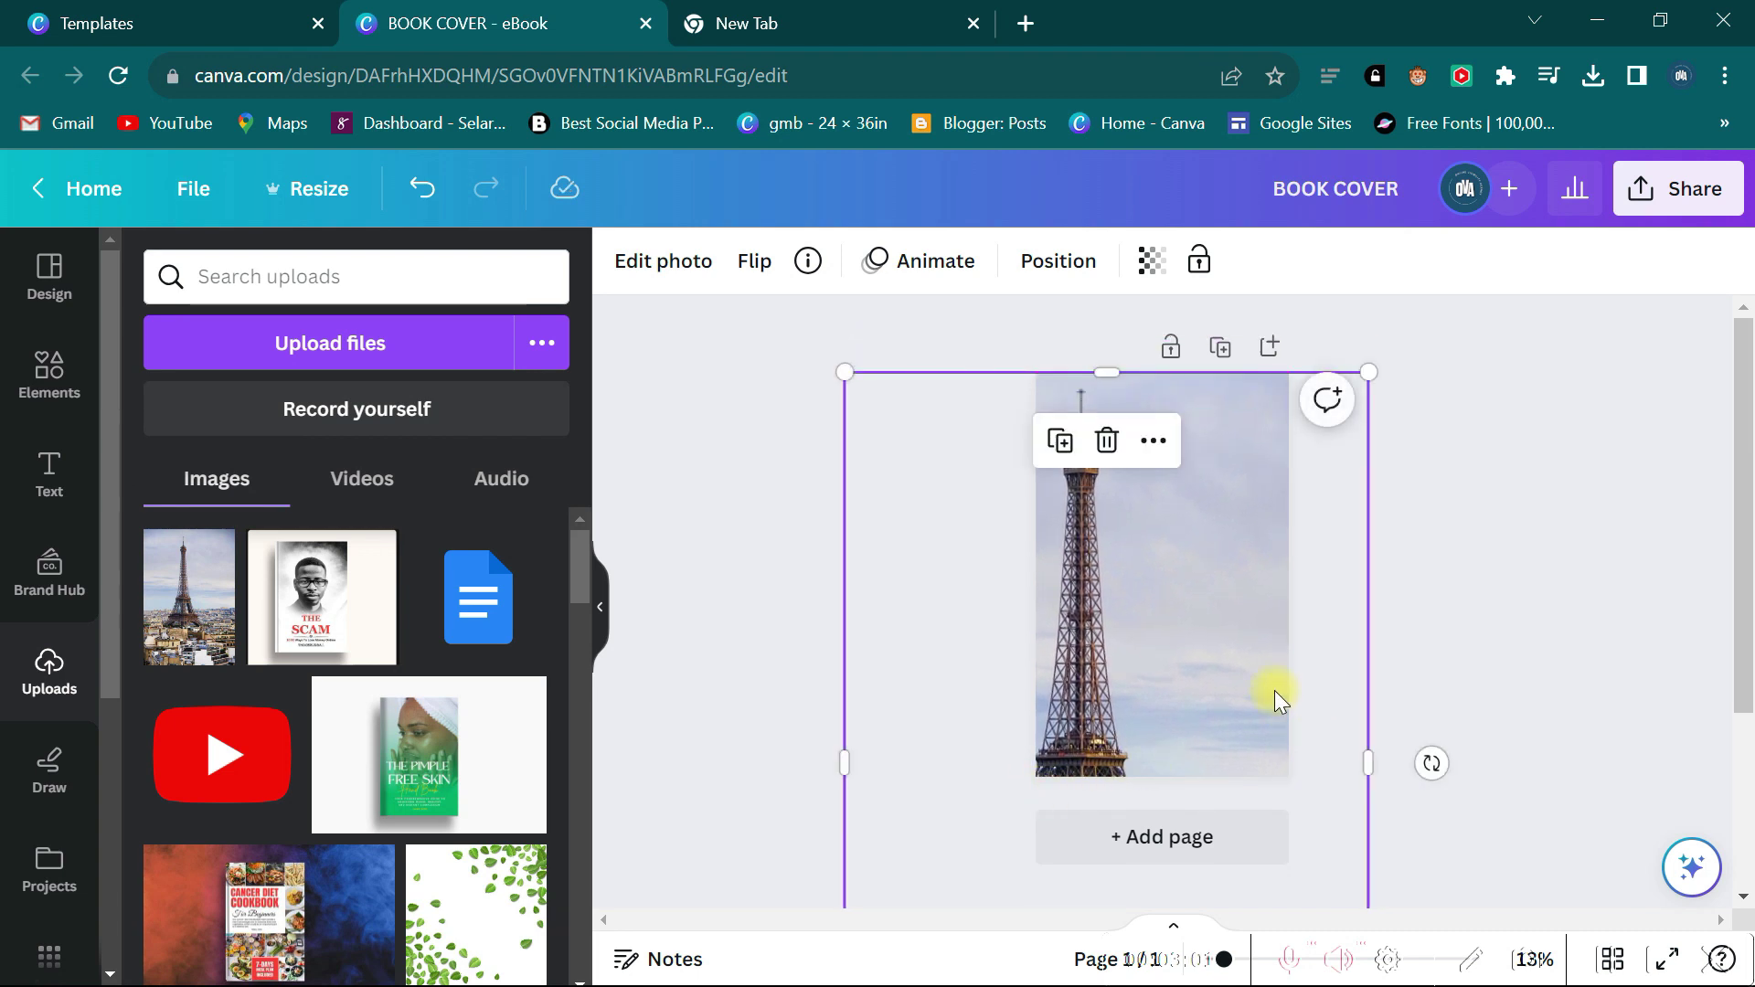
Shrink the photo slightly and reposition it to fill the cover page.
{"action": "left_click", "coordinate": [1185, 644]}
{"action": "scroll", "coordinate": [1353, 640], "scroll_direction": "down", "scroll_amount": 3}
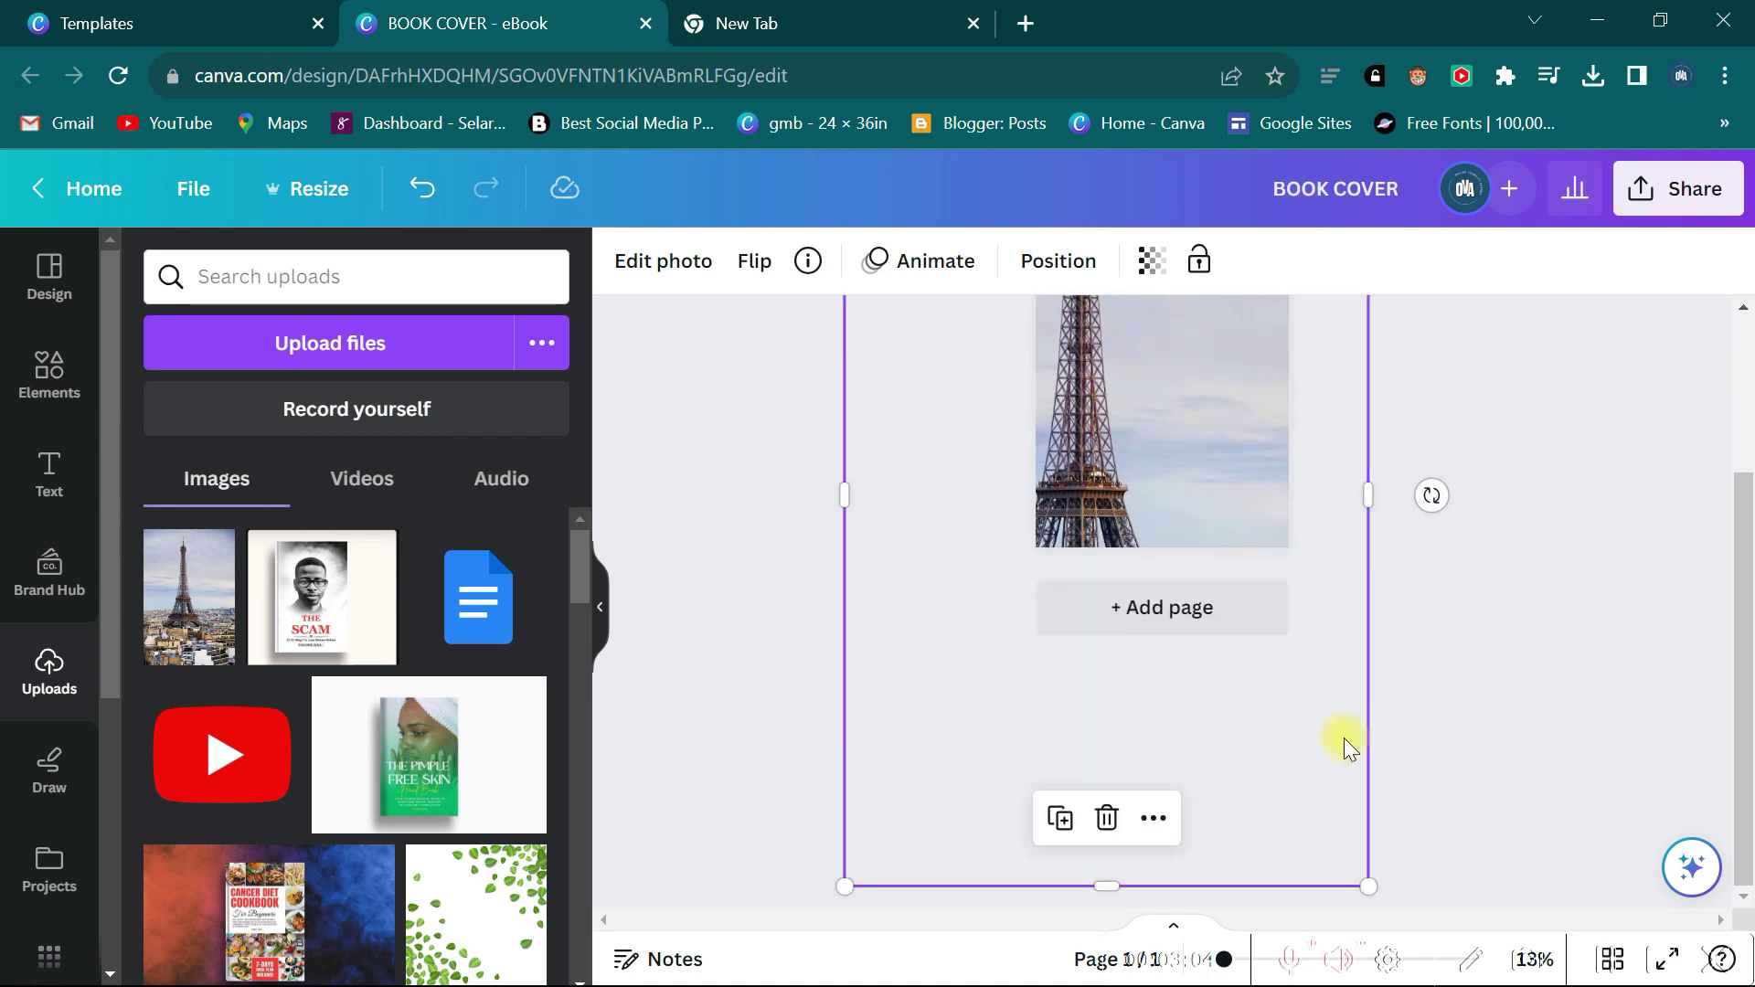
{"action": "left_click_drag", "start_coordinate": [1369, 888], "coordinate": [1353, 758]}
{"action": "left_click_drag", "start_coordinate": [1133, 674], "coordinate": [1208, 677]}
{"action": "left_click", "coordinate": [1638, 549]}
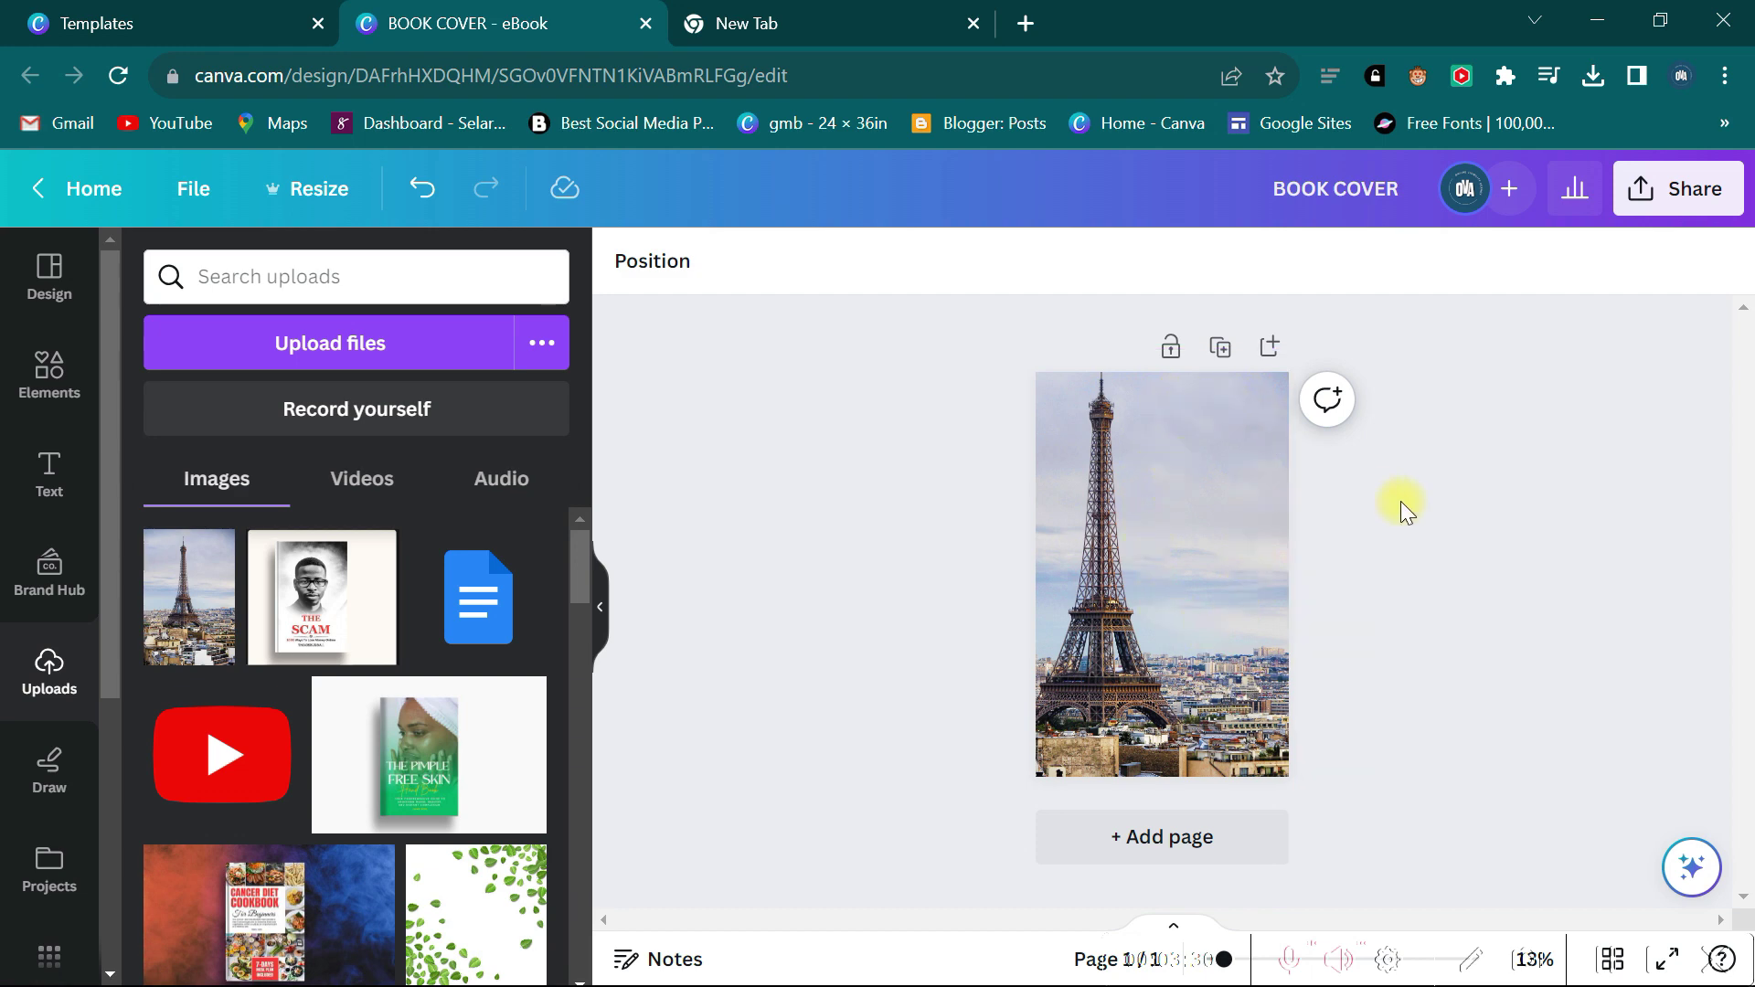
Search the eBook templates for TRAVEL GUIDE.
{"action": "left_click", "coordinate": [50, 278]}
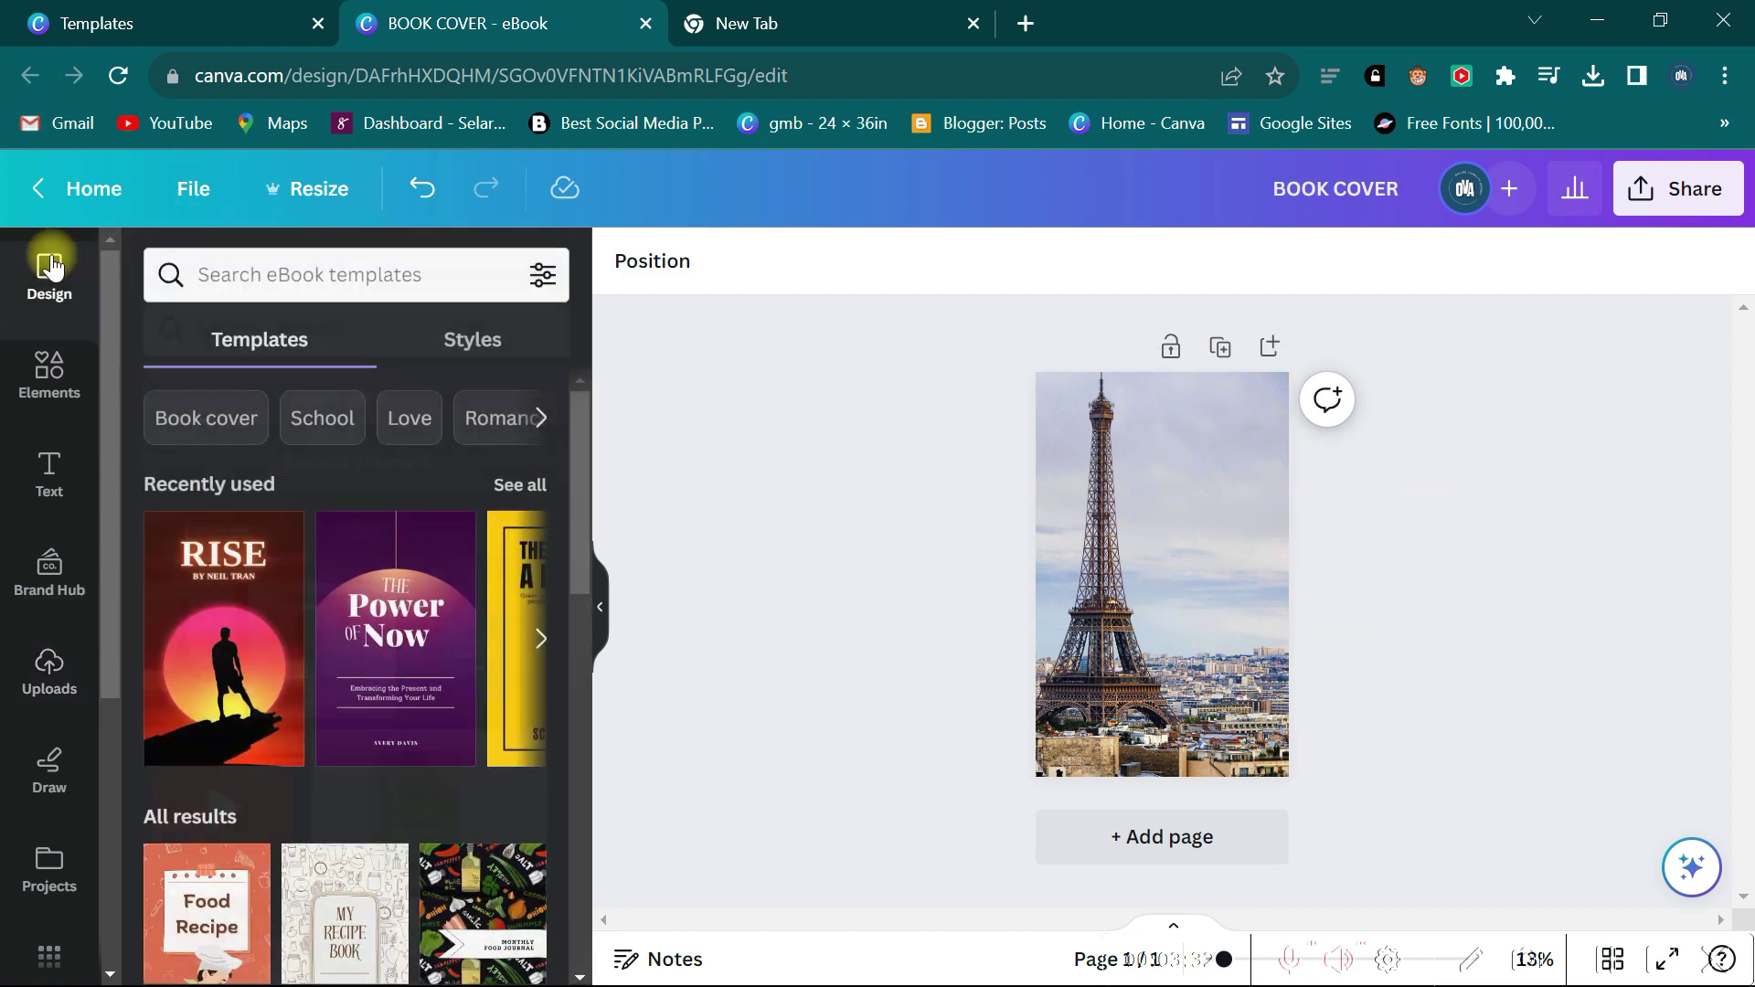
{"action": "left_click", "coordinate": [330, 290]}
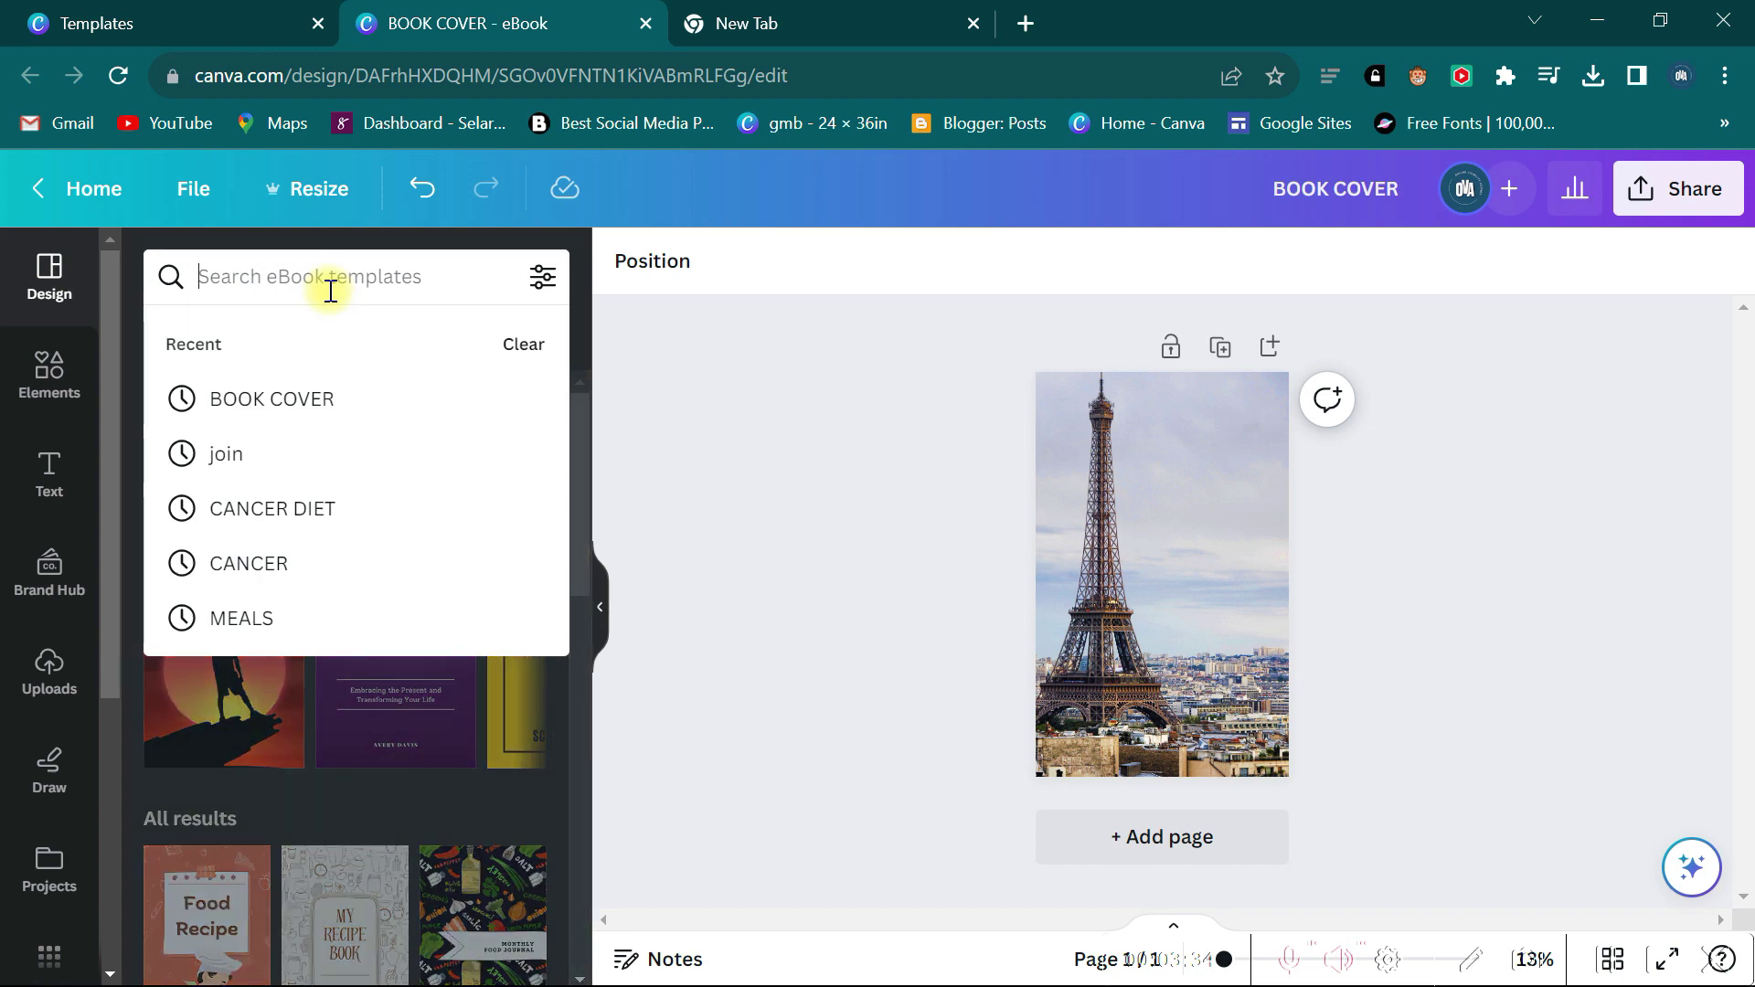
{"action": "type", "text": "TRAVEL GUIDE"}
{"action": "key", "text": "Return"}
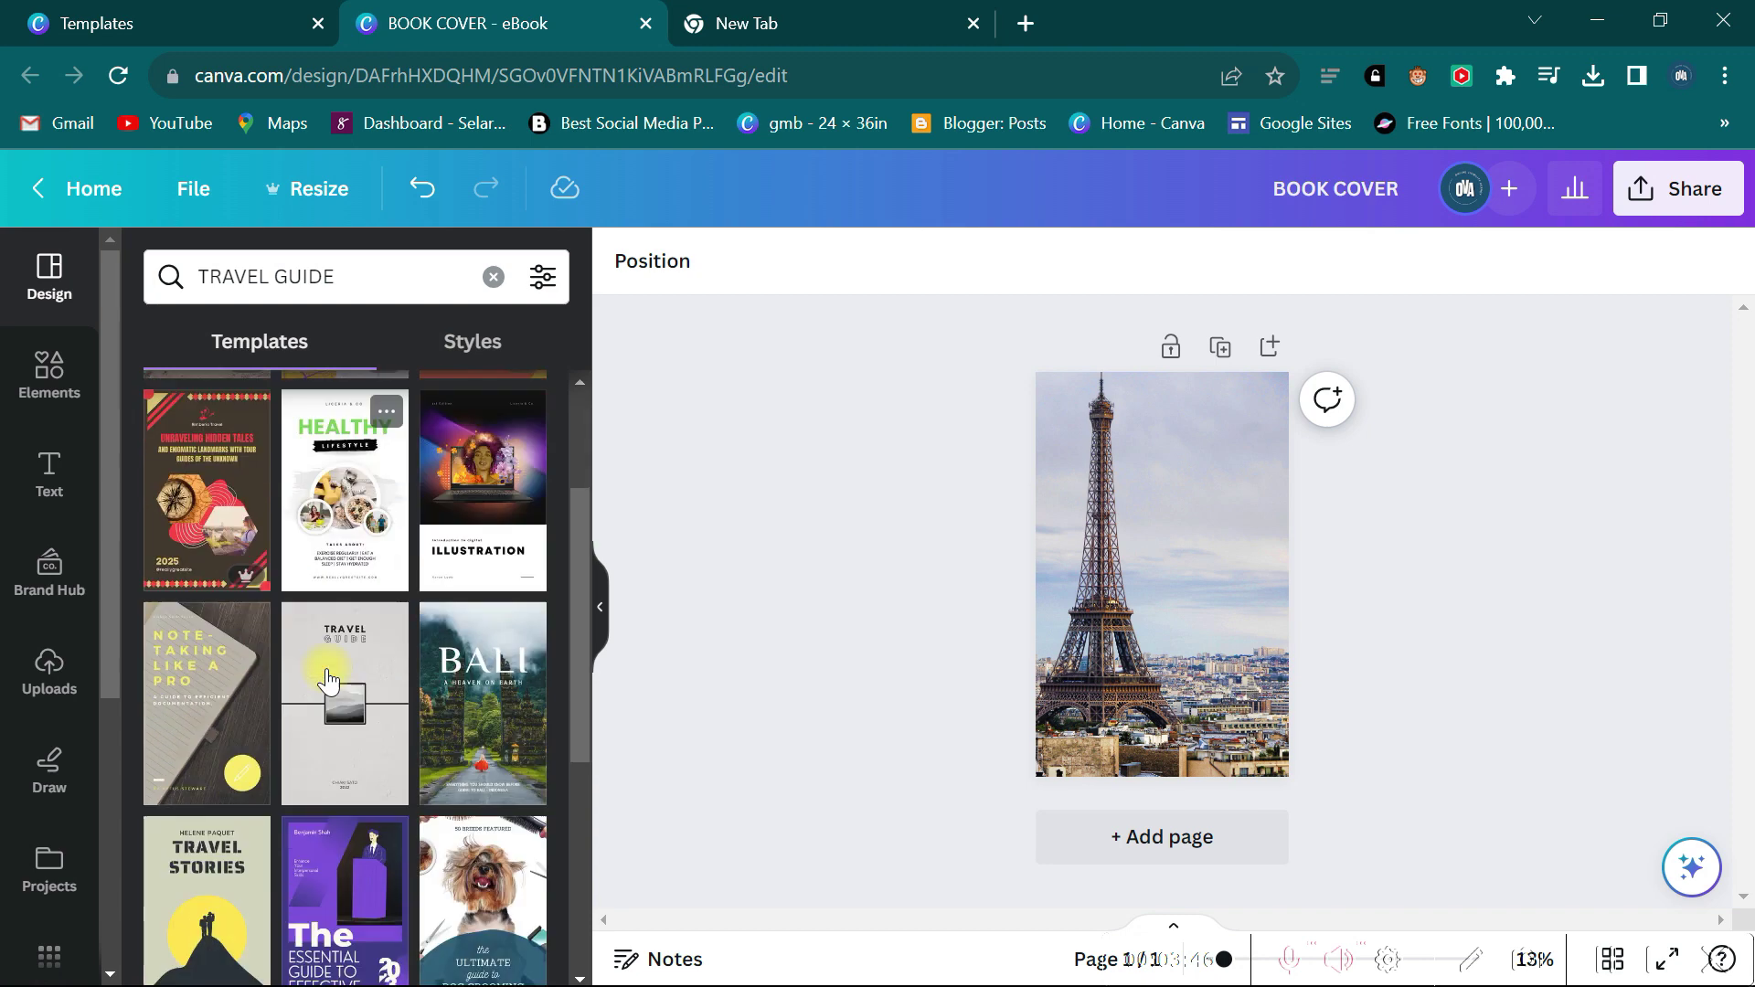
{"action": "scroll", "coordinate": [328, 678], "scroll_direction": "down", "scroll_amount": 1}
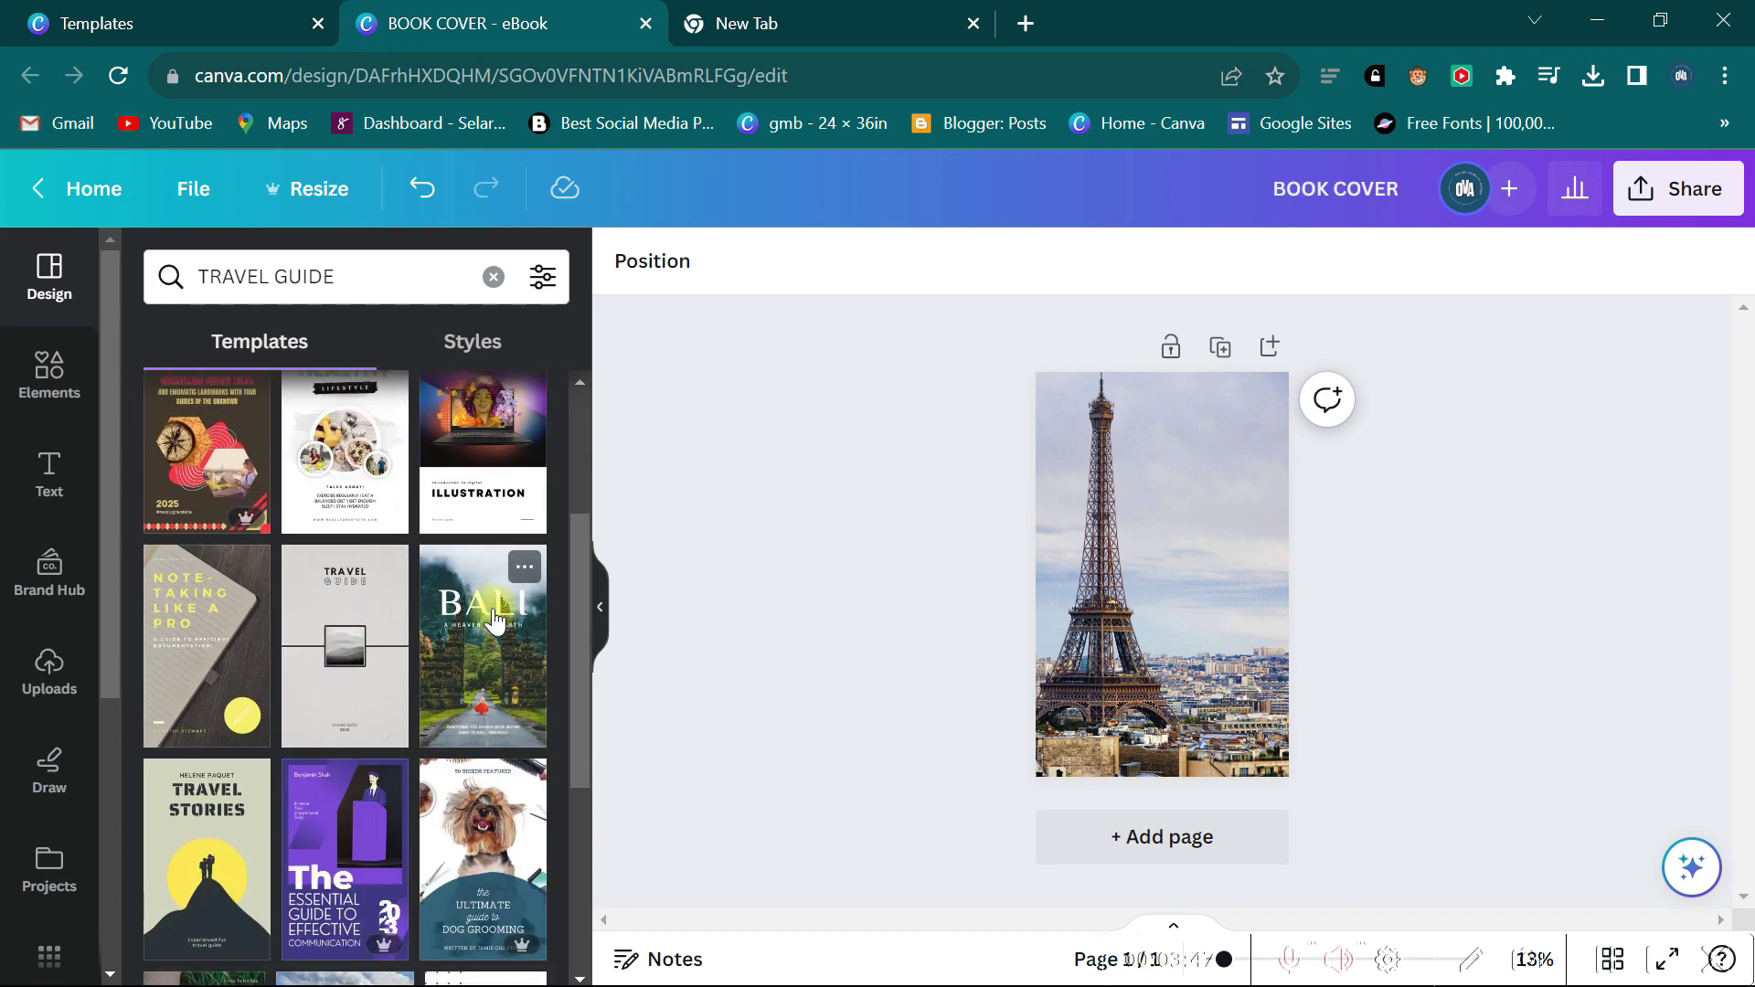
Add a second page and apply the Modern Bali Book Cover template to it.
{"action": "left_click", "coordinate": [1143, 855]}
{"action": "left_click", "coordinate": [477, 620]}
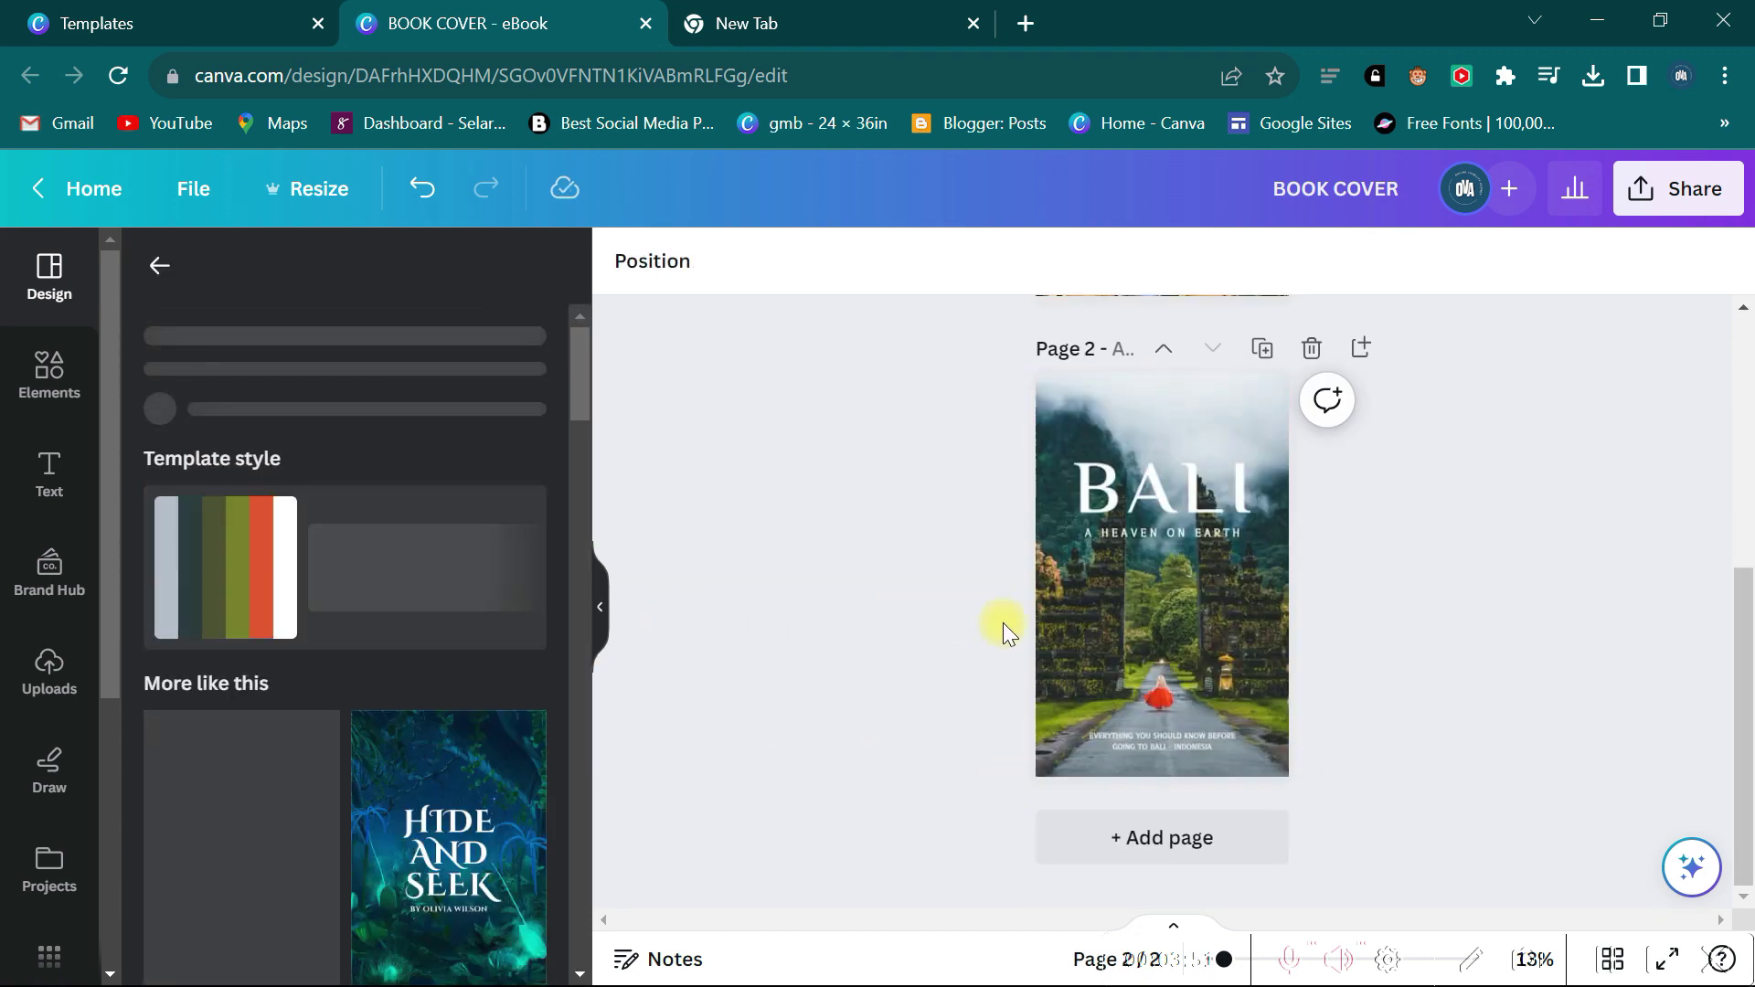
{"action": "scroll", "coordinate": [1002, 622], "scroll_direction": "up", "scroll_amount": 4}
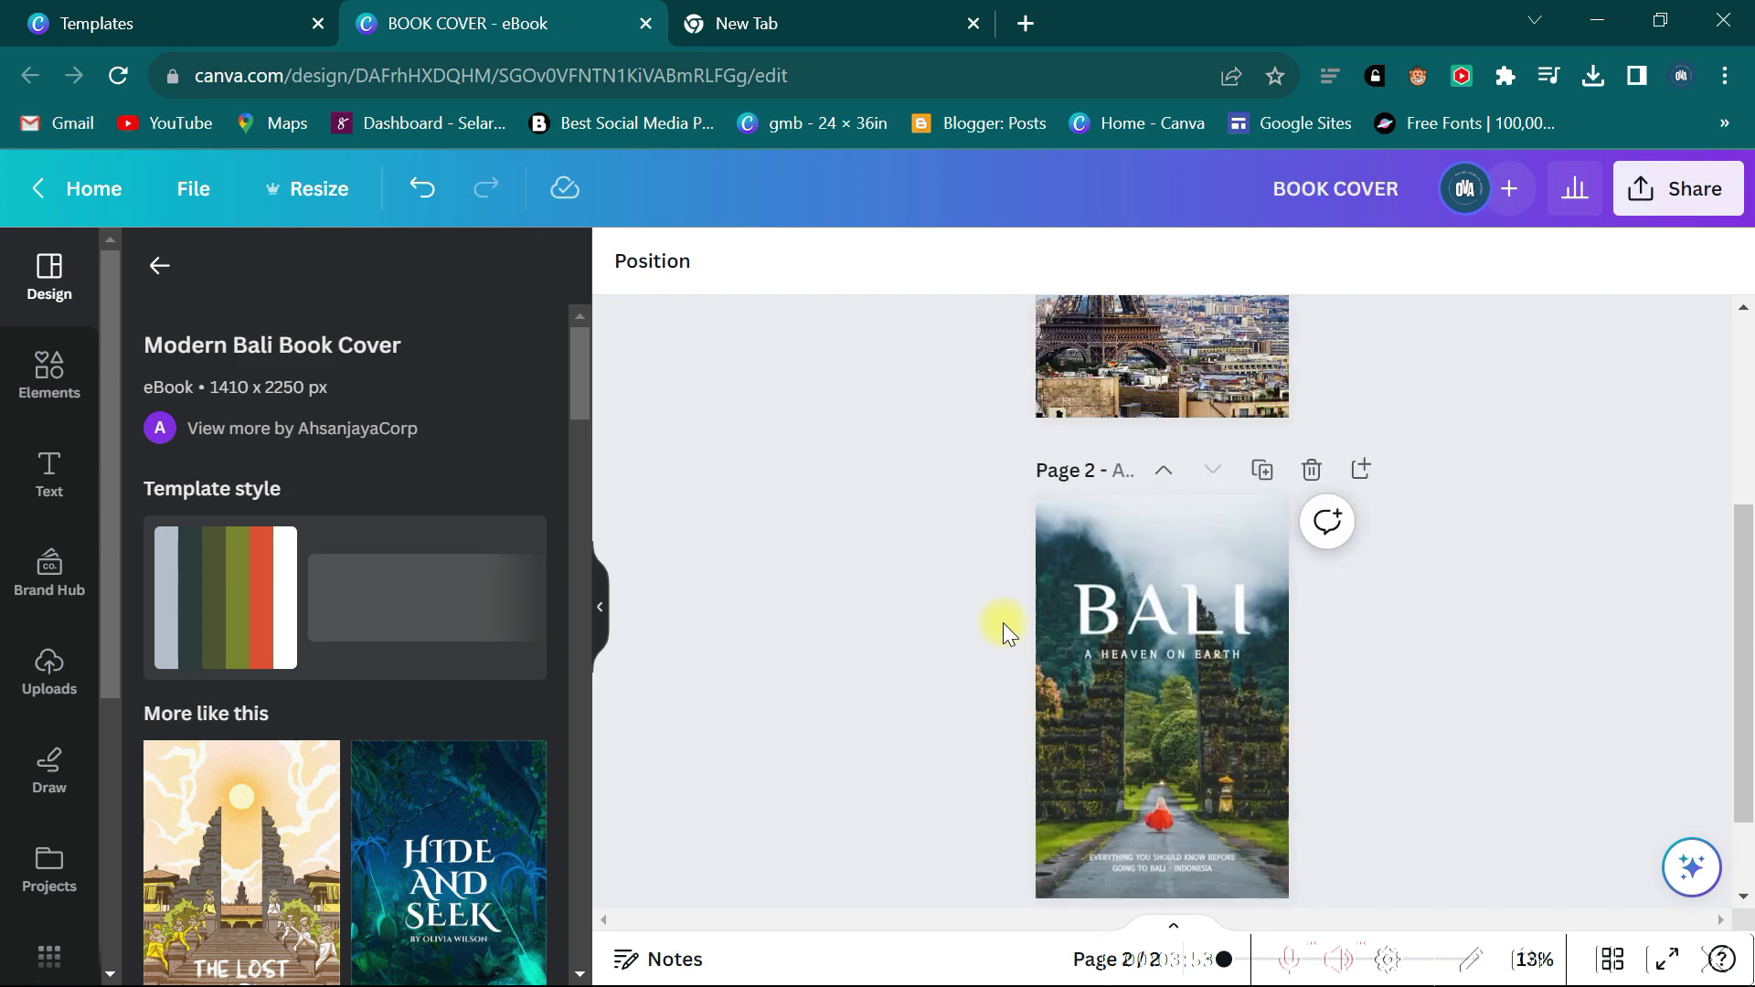
{"action": "key", "text": "Tab"}
Move the BALI title onto the Eiffel cover, retype it as PARIS, and shrink it near the top.
{"action": "left_click_drag", "start_coordinate": [1177, 770], "coordinate": [1206, 448]}
{"action": "double_click", "coordinate": [1211, 443]}
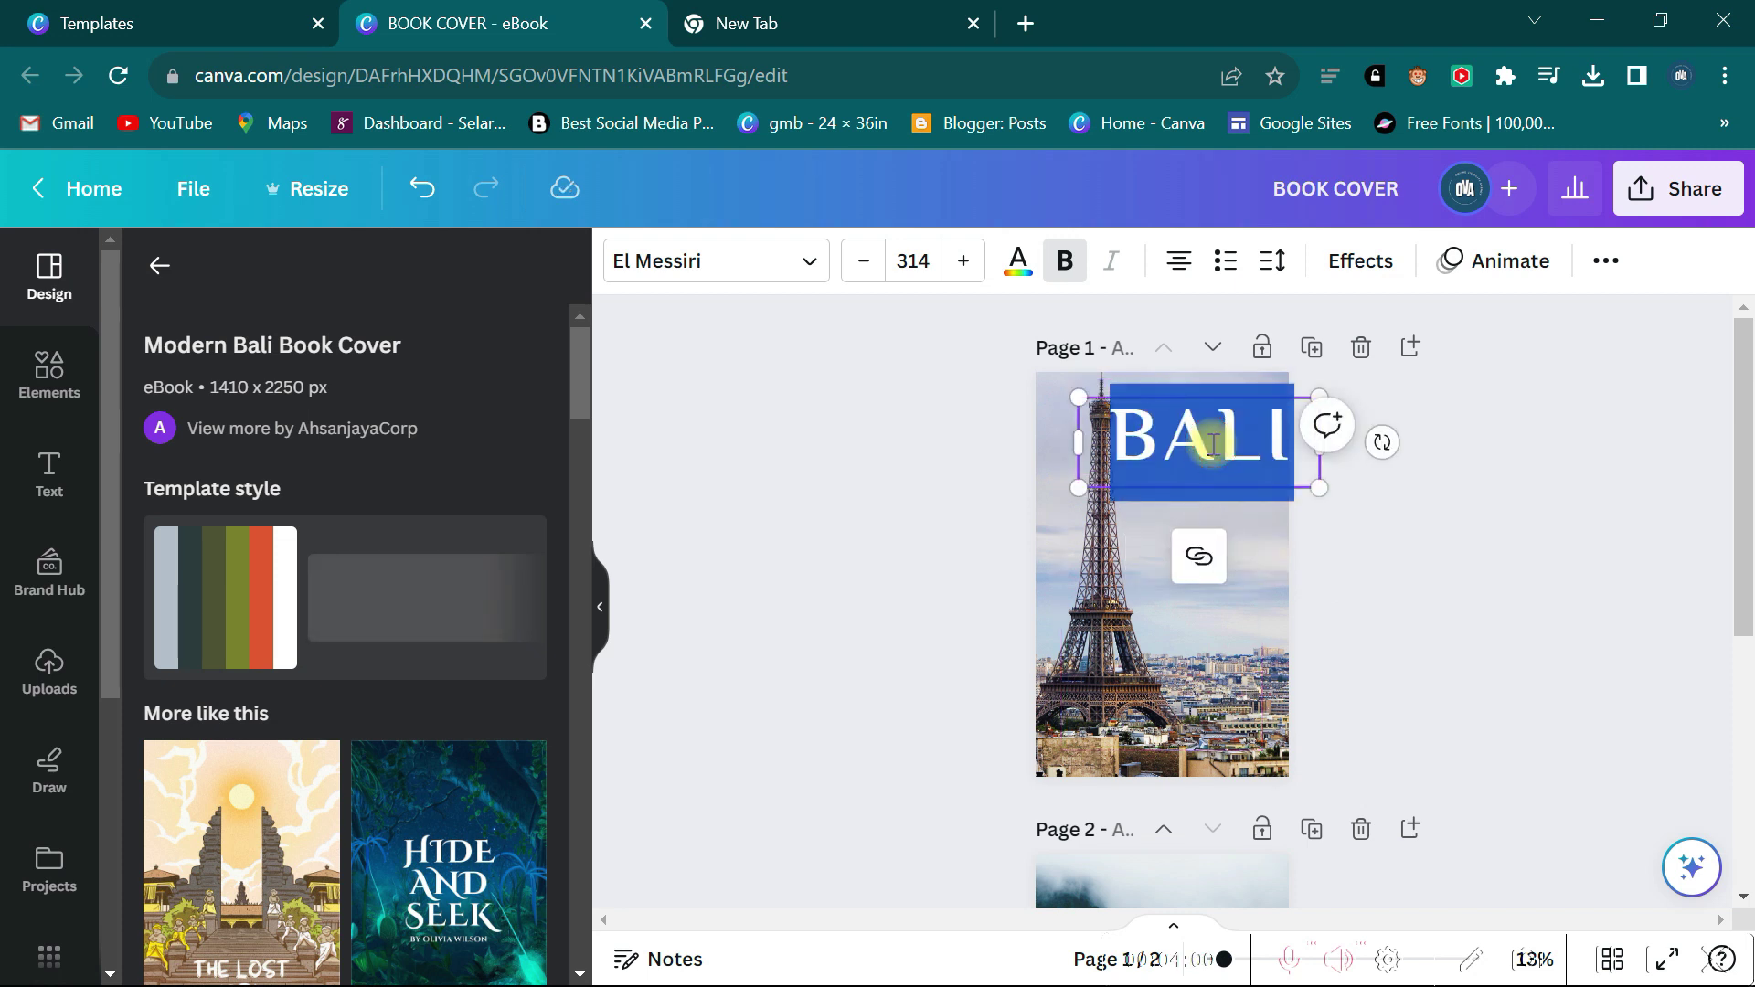
{"action": "type", "text": "PARIS"}
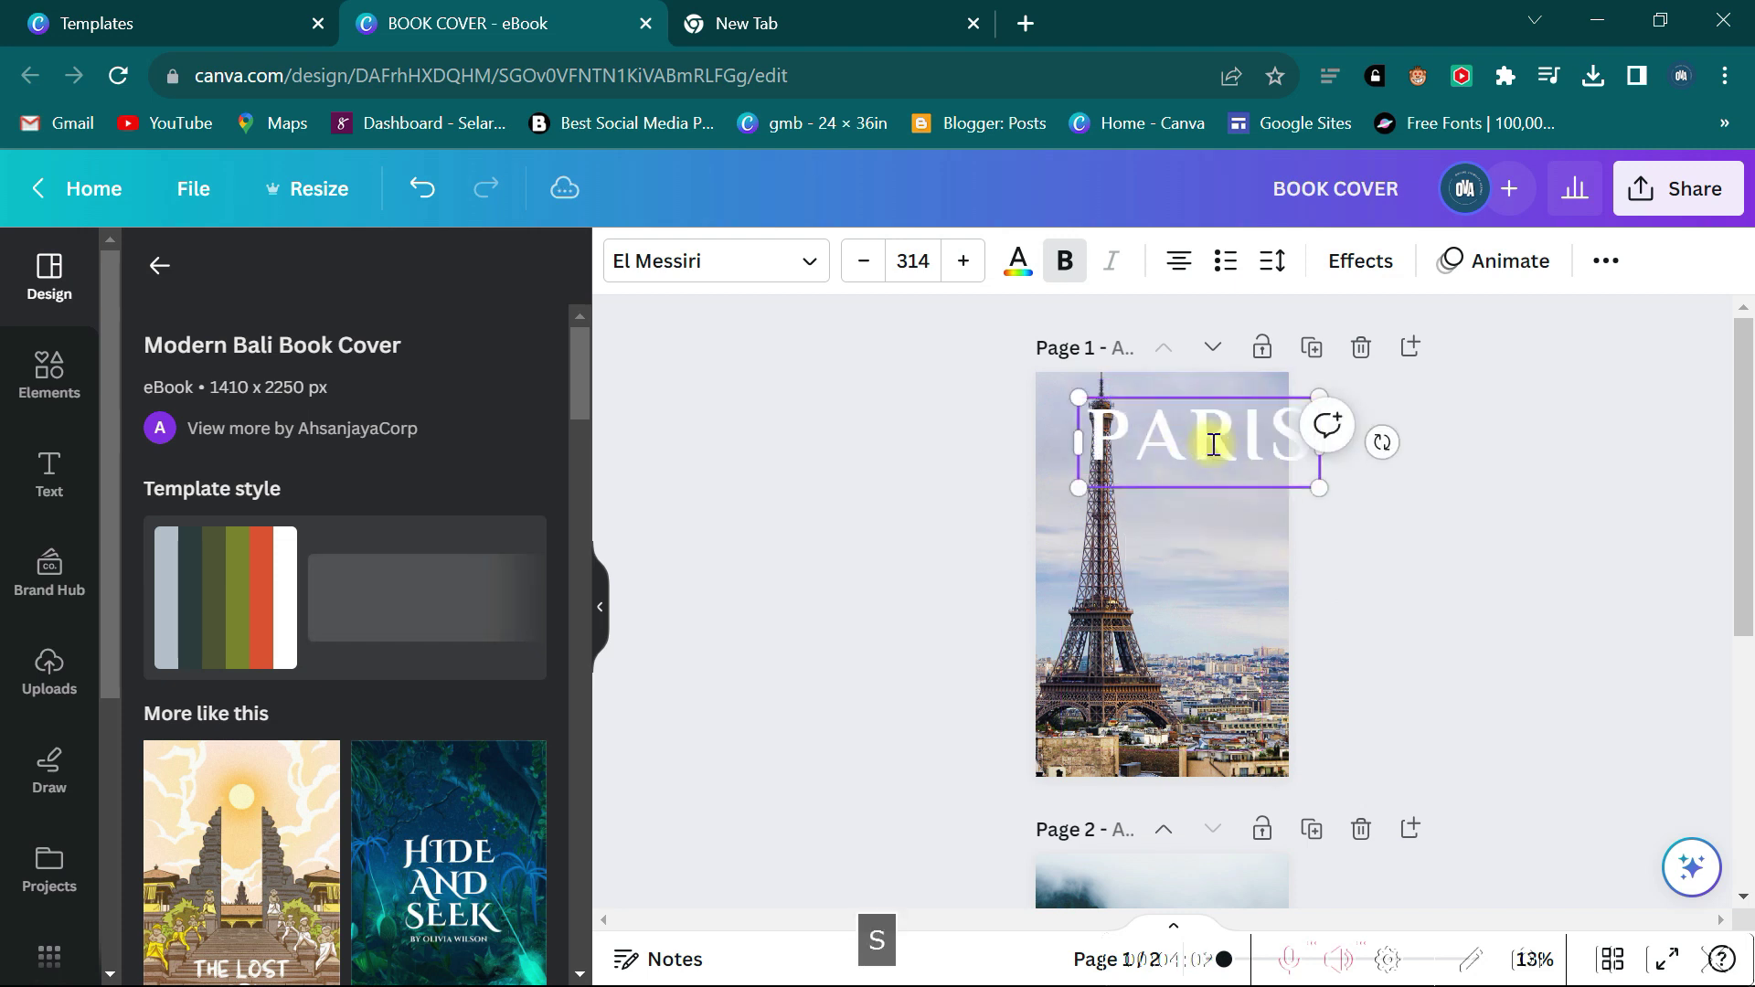
{"action": "left_click_drag", "start_coordinate": [1314, 392], "coordinate": [1208, 447]}
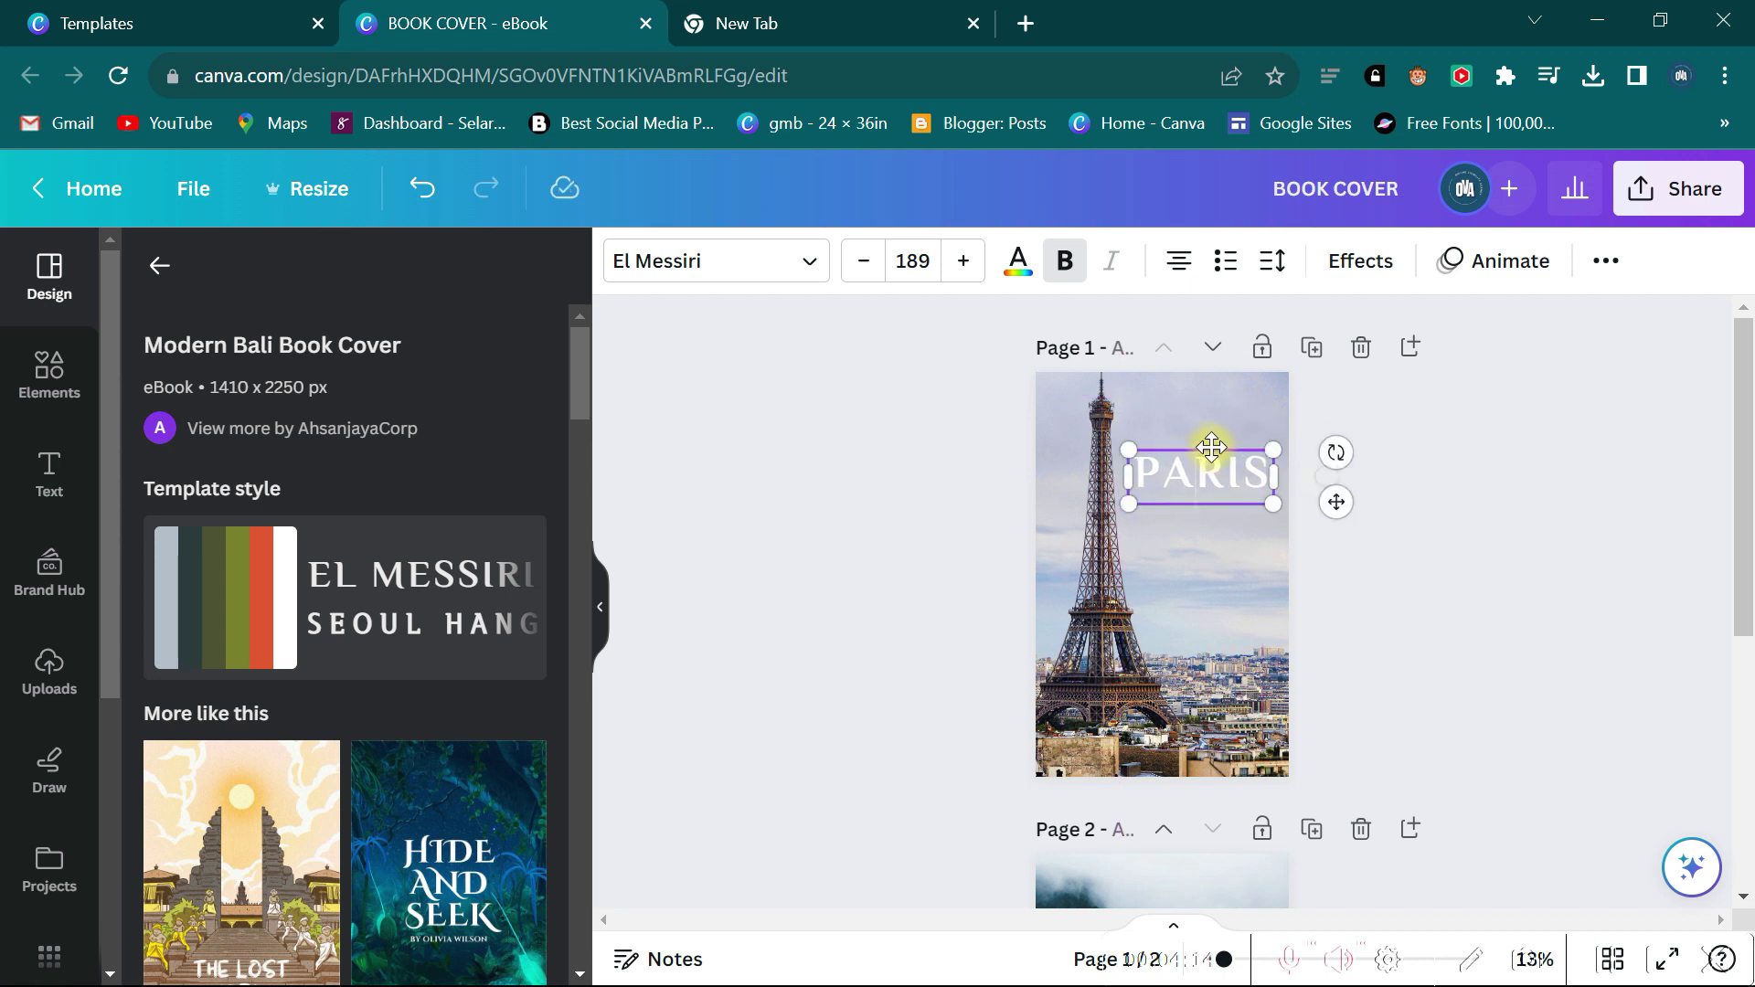
{"action": "left_click", "coordinate": [1537, 508]}
{"action": "scroll", "coordinate": [1537, 508], "scroll_direction": "down", "scroll_amount": 2}
{"action": "scroll", "coordinate": [1537, 508], "scroll_direction": "up", "scroll_amount": 2}
Drag the A HEAVEN ON EARTH tagline under PARIS and reword it to TRAVEL GUIDE.
{"action": "scroll", "coordinate": [1538, 509], "scroll_direction": "down", "scroll_amount": 4}
{"action": "scroll", "coordinate": [1231, 631], "scroll_direction": "up", "scroll_amount": 3}
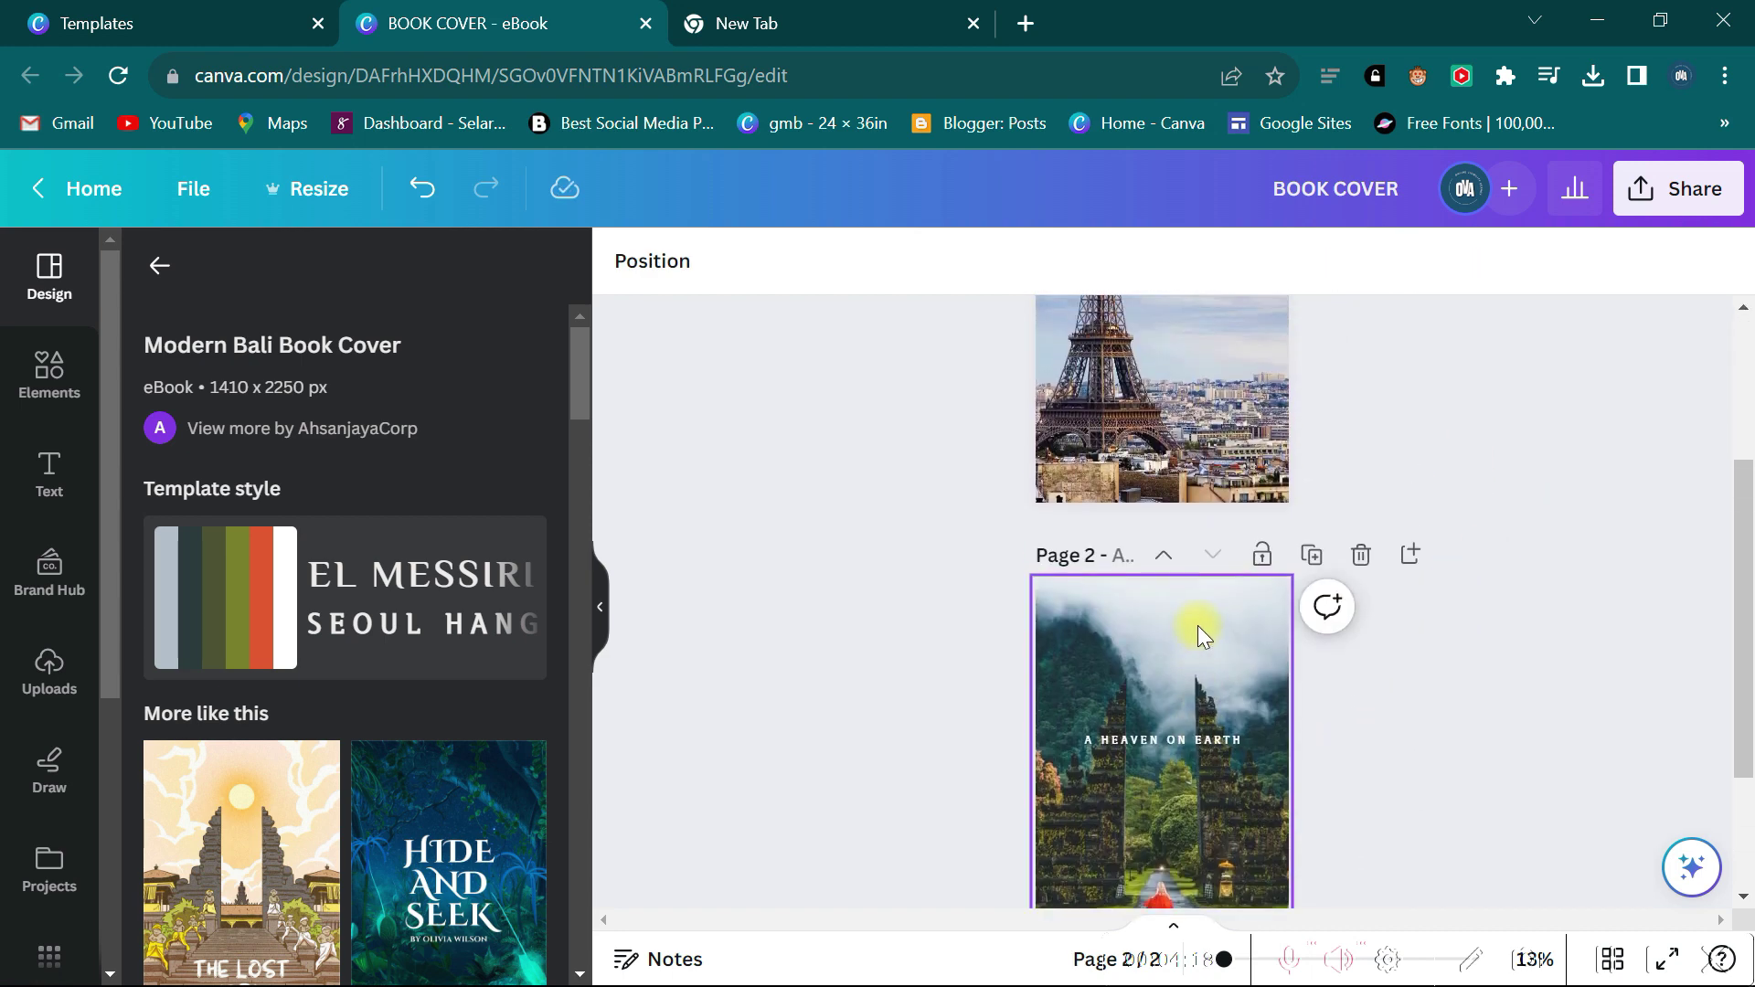
{"action": "left_click_drag", "start_coordinate": [1166, 873], "coordinate": [1200, 382]}
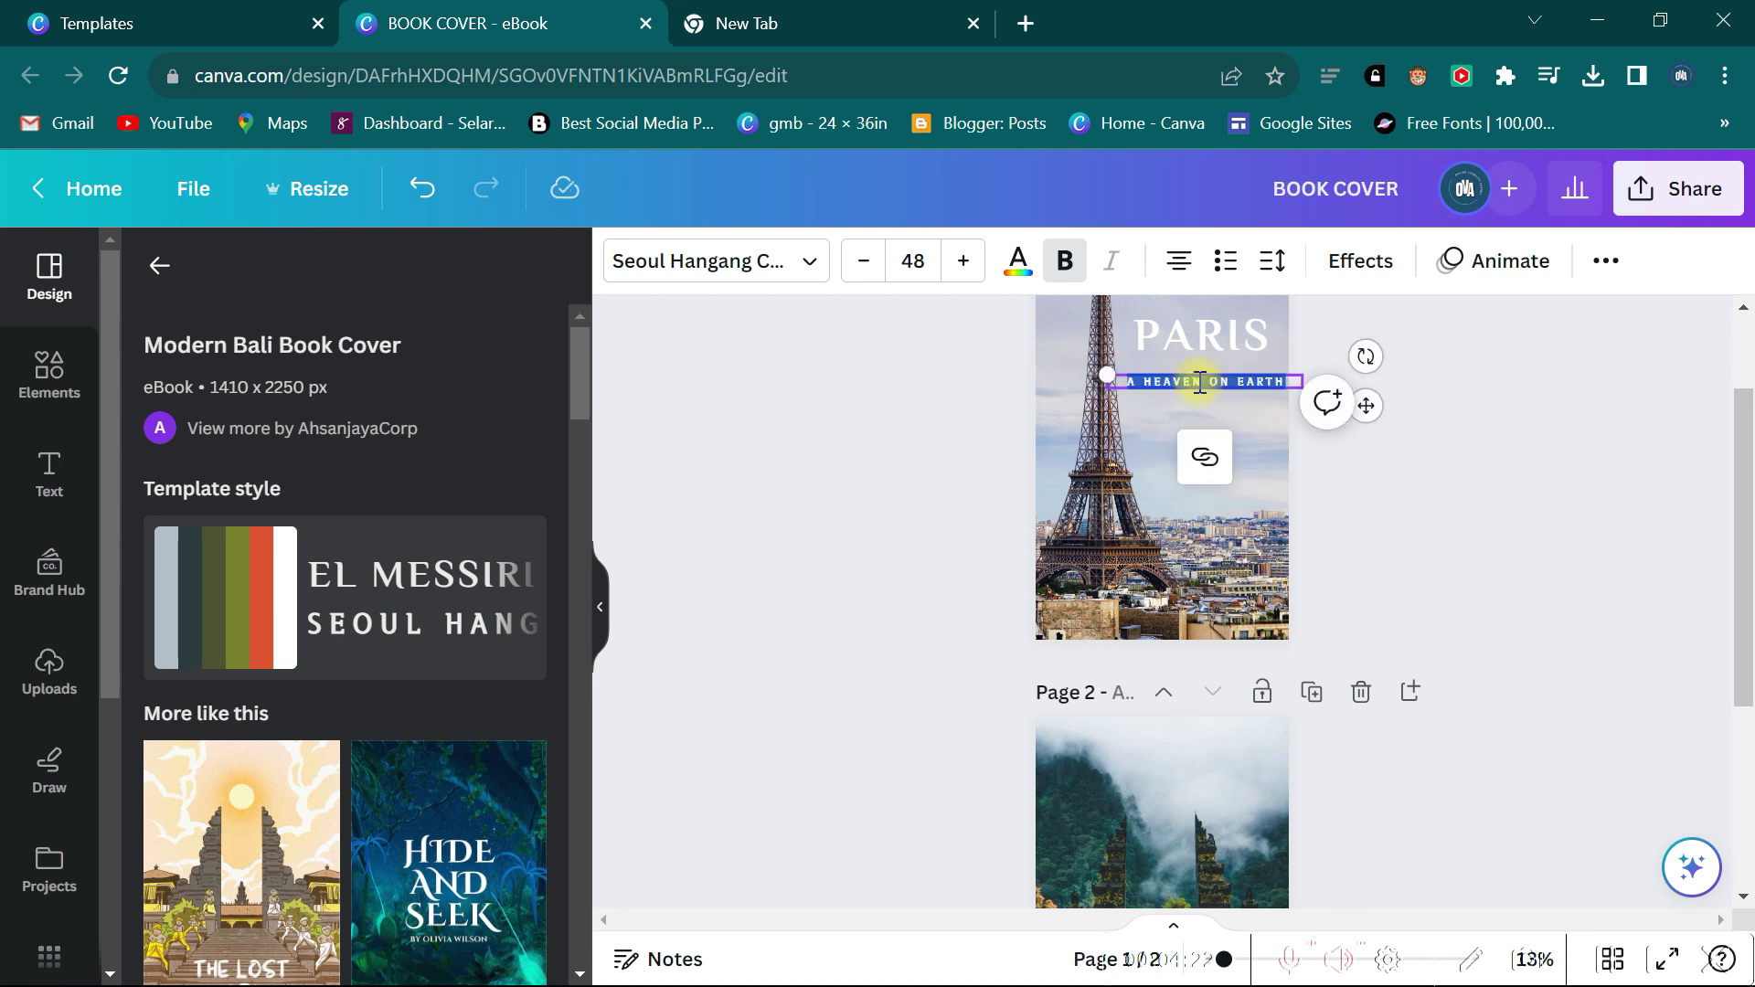
{"action": "key", "text": "BackSpace"}
{"action": "type", "text": "TRAVEL"}
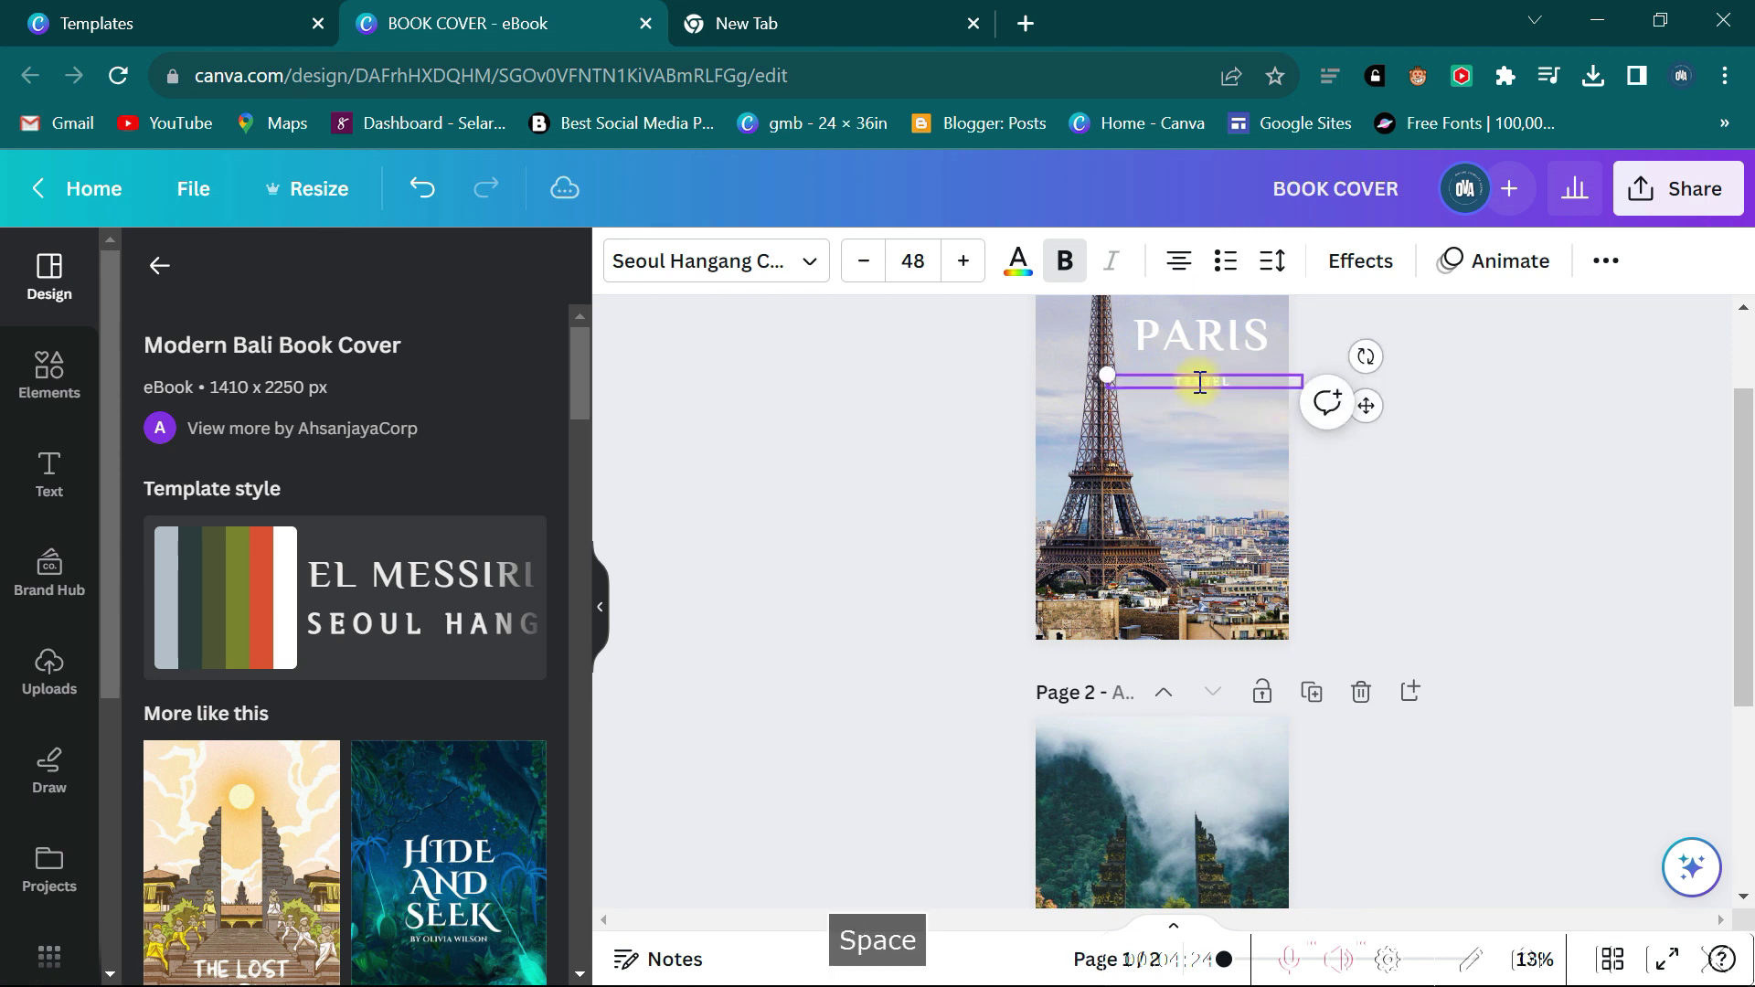
{"action": "type", "text": " GUID"}
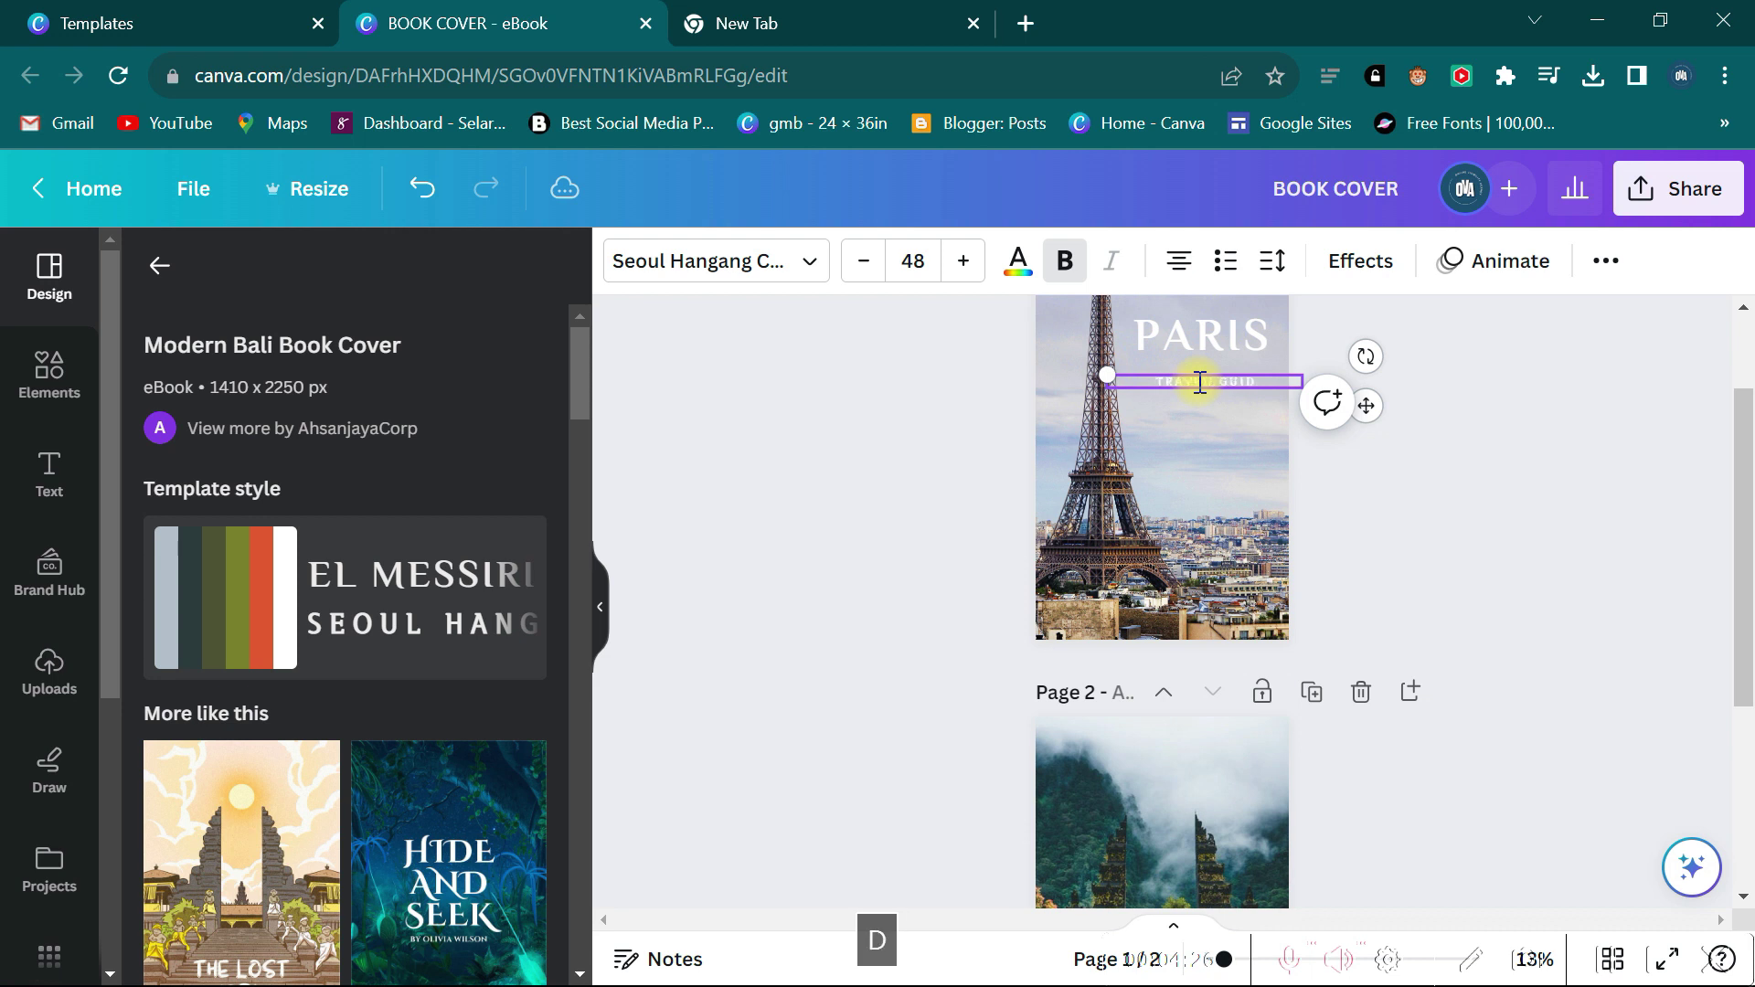
{"action": "left_click", "coordinate": [1501, 464]}
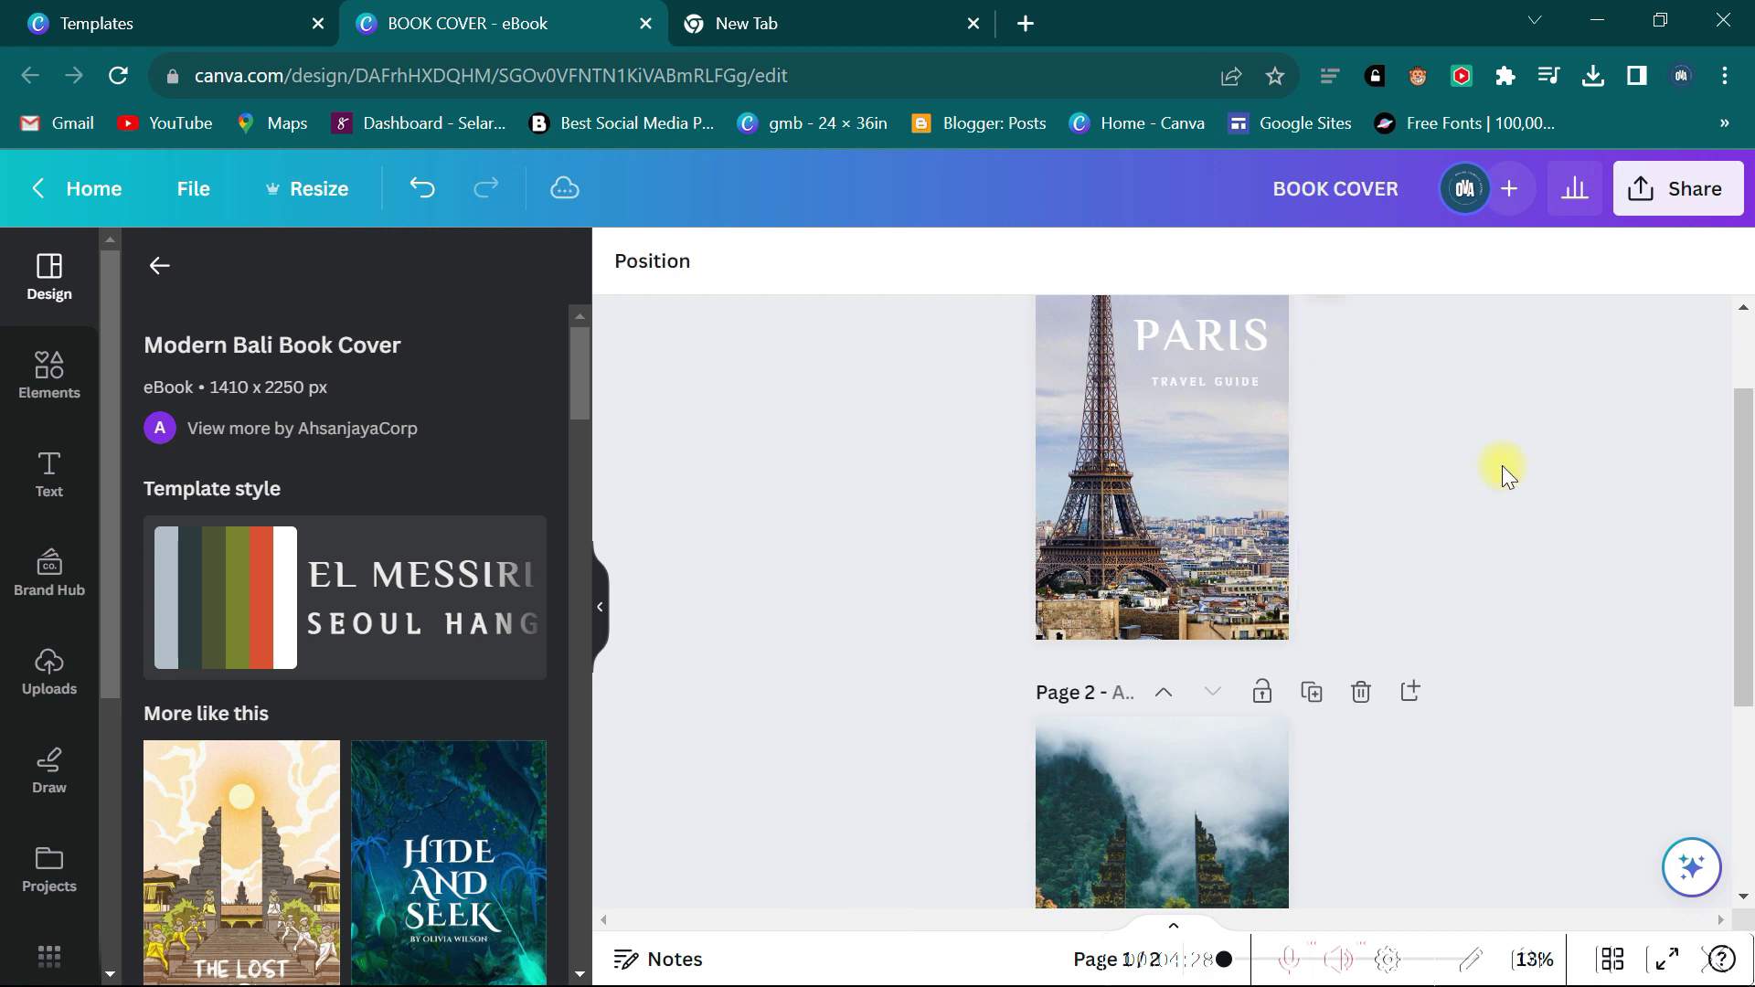
{"action": "scroll", "coordinate": [1501, 464], "scroll_direction": "up", "scroll_amount": 2}
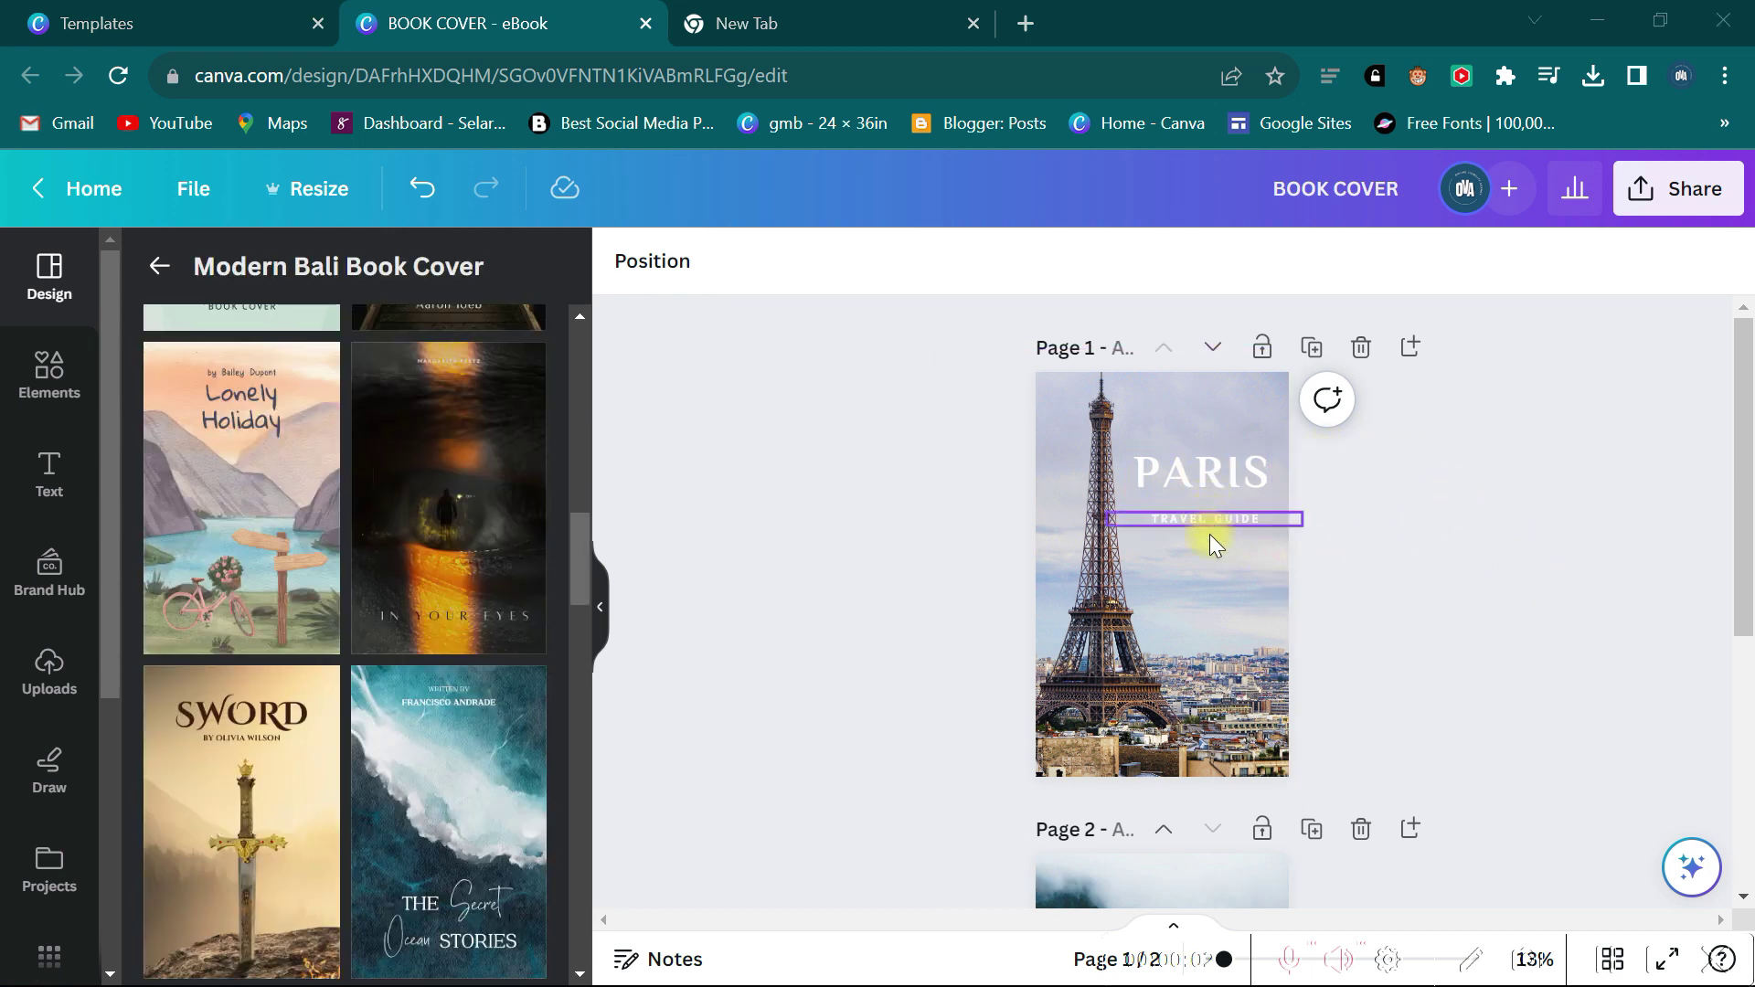
Colour the PARIS title yellow, keeping the TRAVEL GUIDE subtitle white.
{"action": "left_click", "coordinate": [1197, 479]}
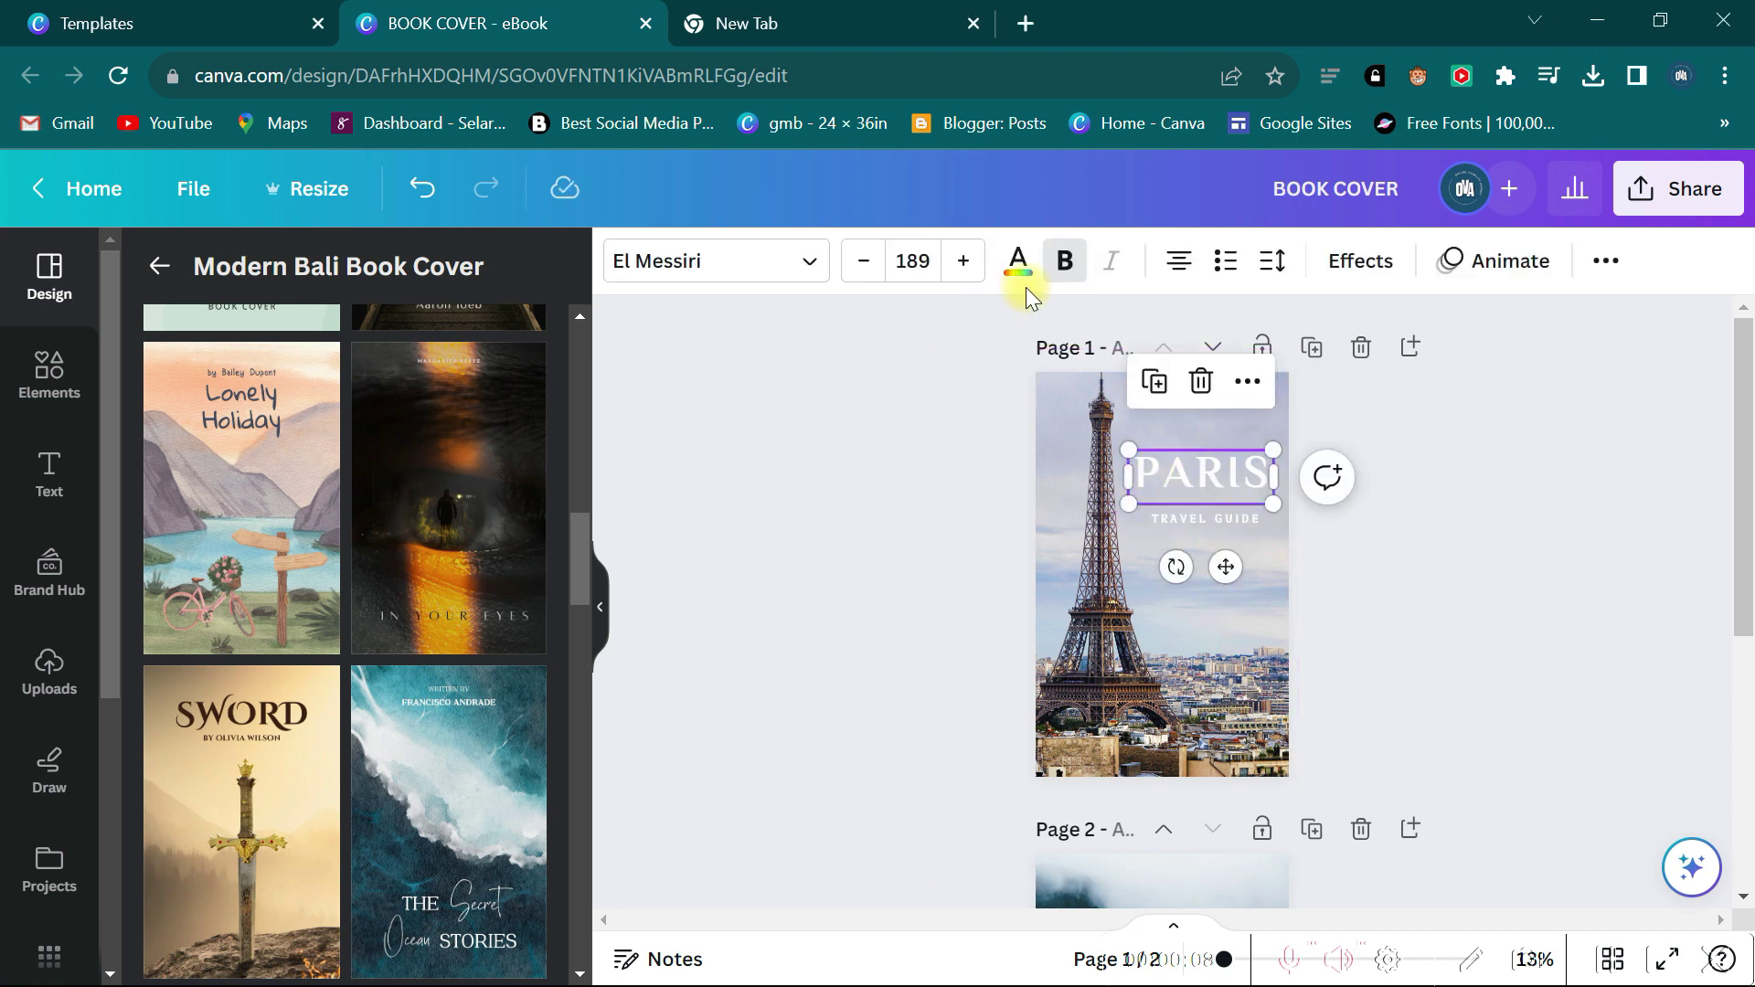
{"action": "left_click", "coordinate": [1019, 263]}
{"action": "scroll", "coordinate": [370, 479], "scroll_direction": "down", "scroll_amount": 3}
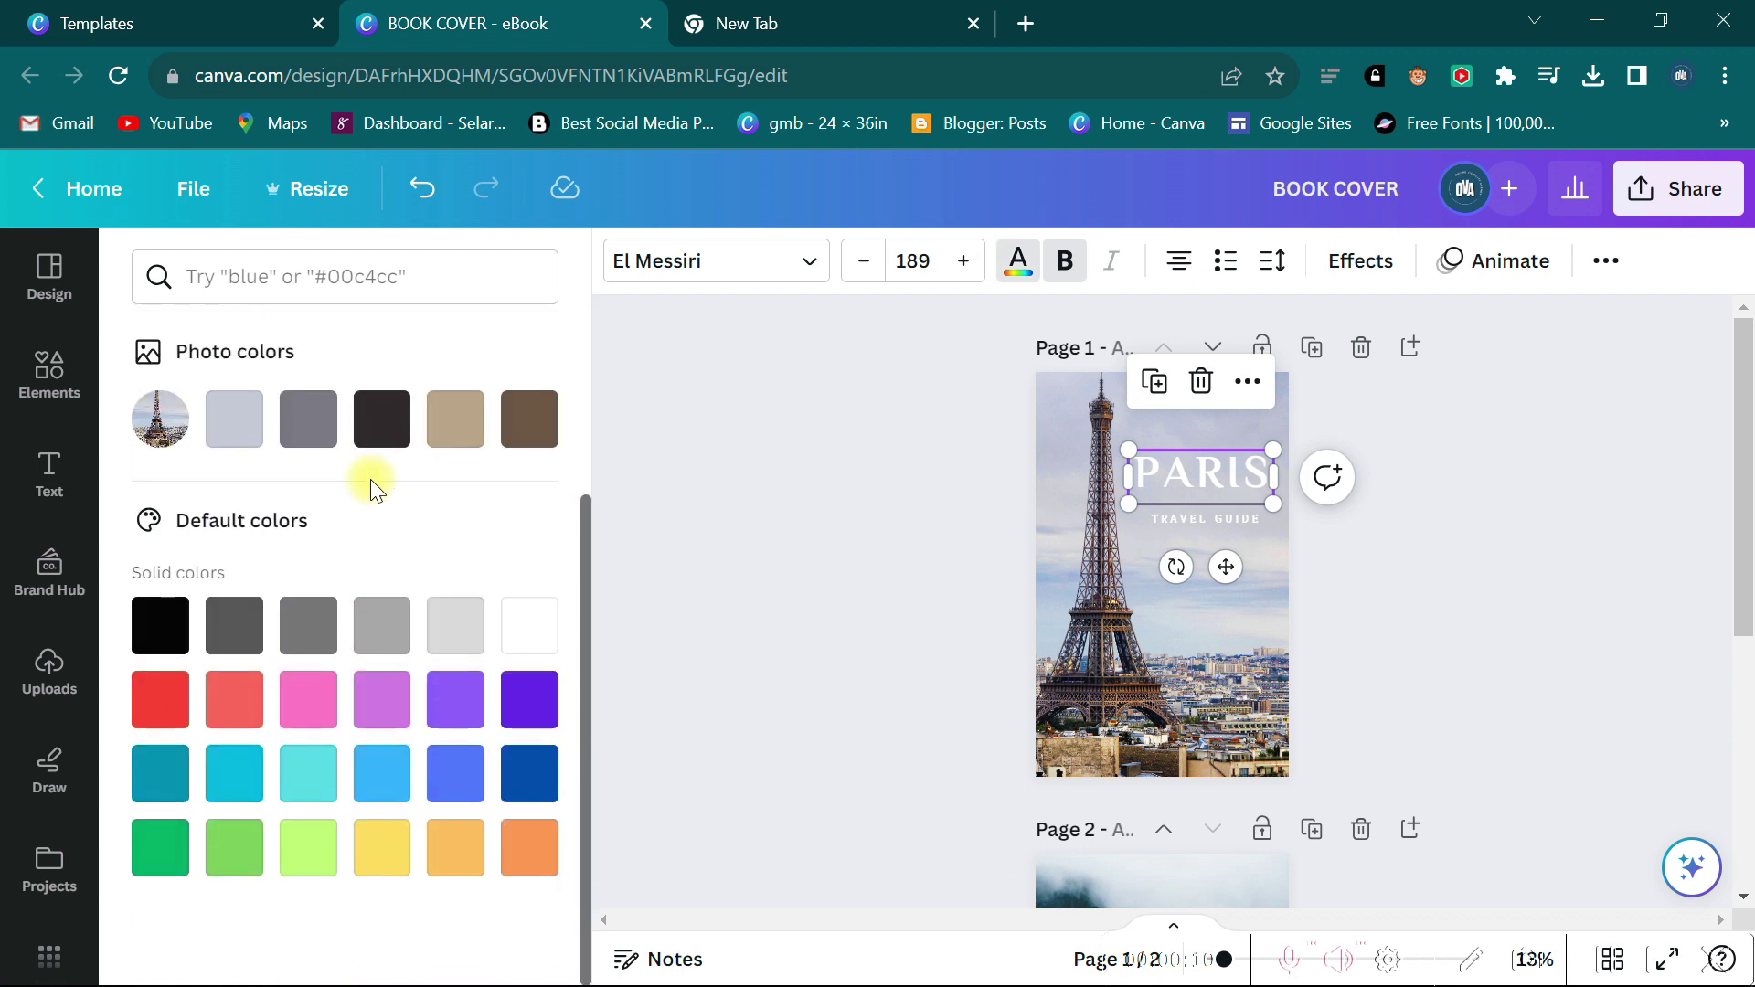
{"action": "left_click", "coordinate": [369, 857]}
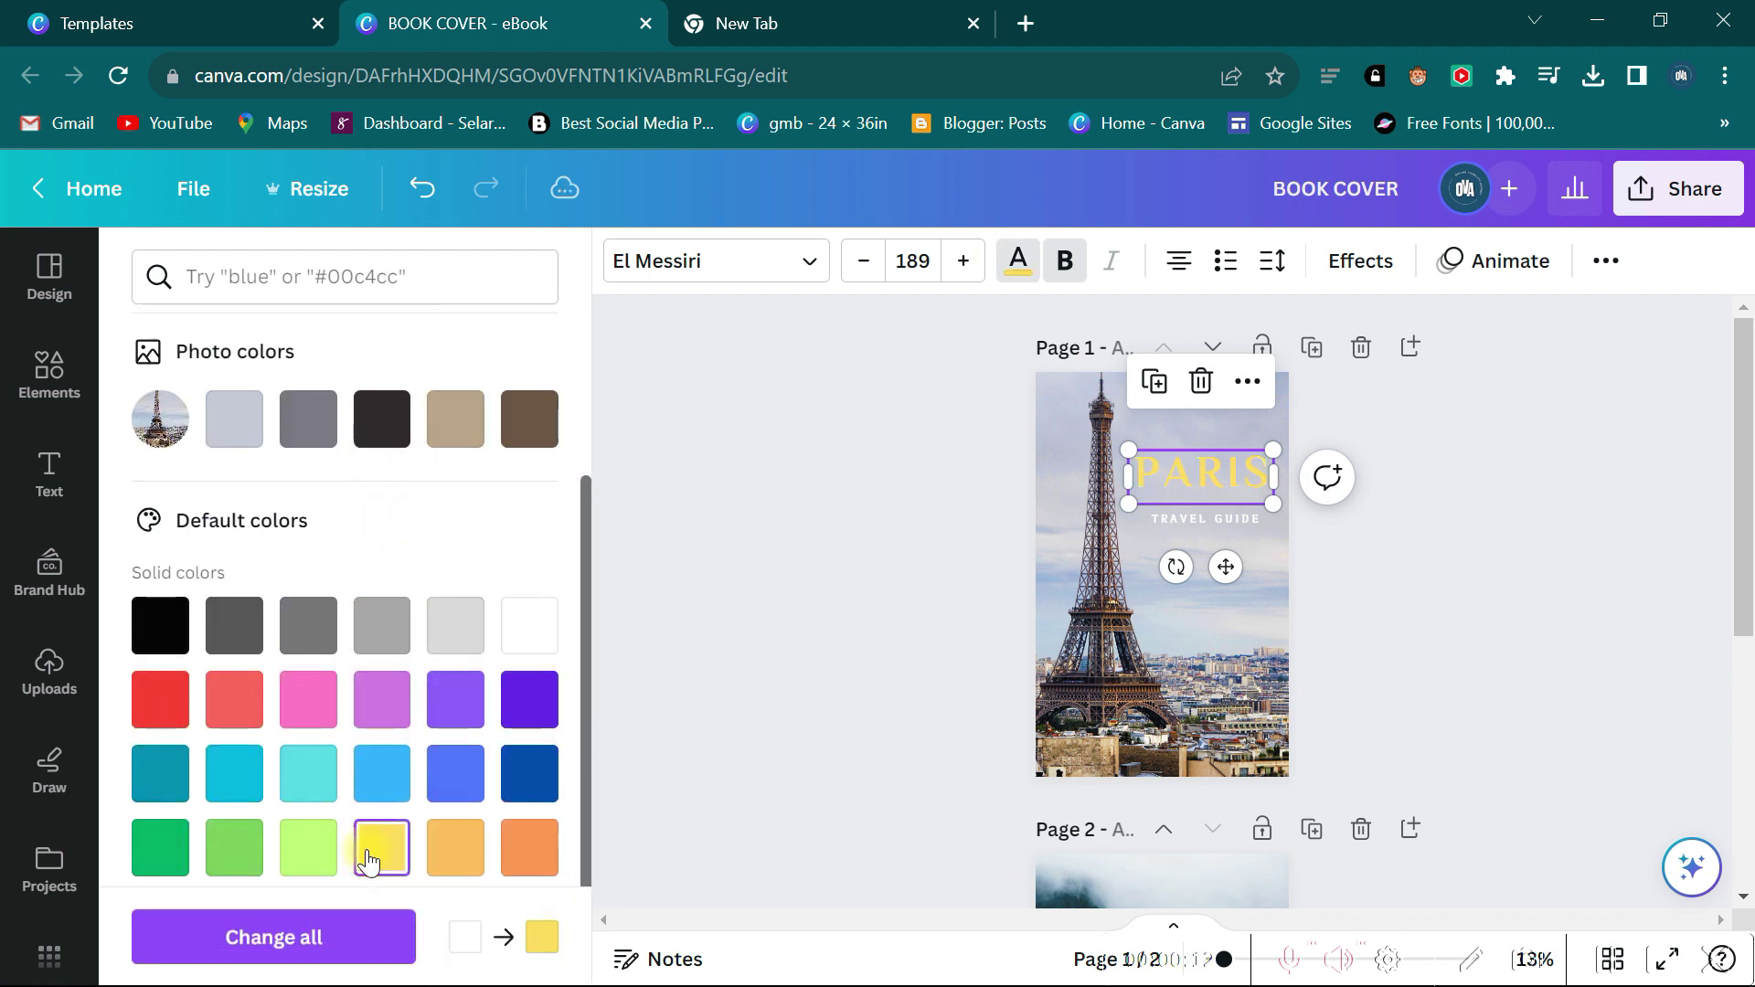
{"action": "left_click", "coordinate": [1225, 519]}
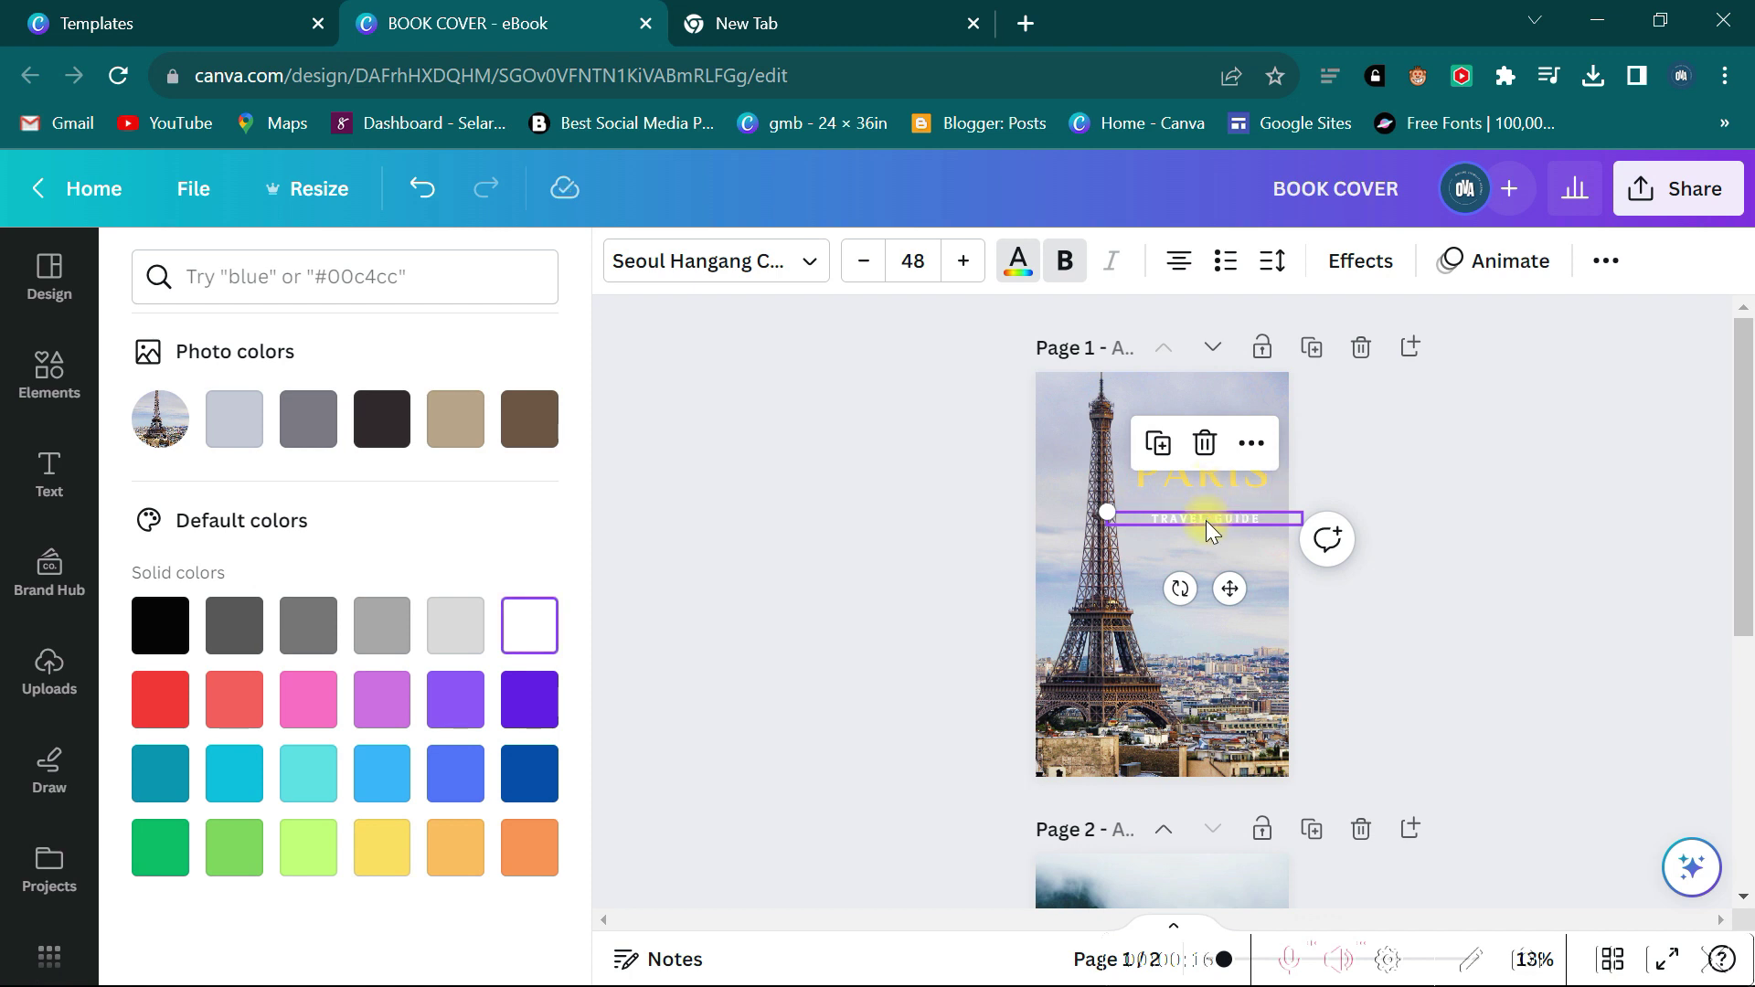
{"action": "left_click", "coordinate": [1206, 519]}
{"action": "triple_click", "coordinate": [1207, 520]}
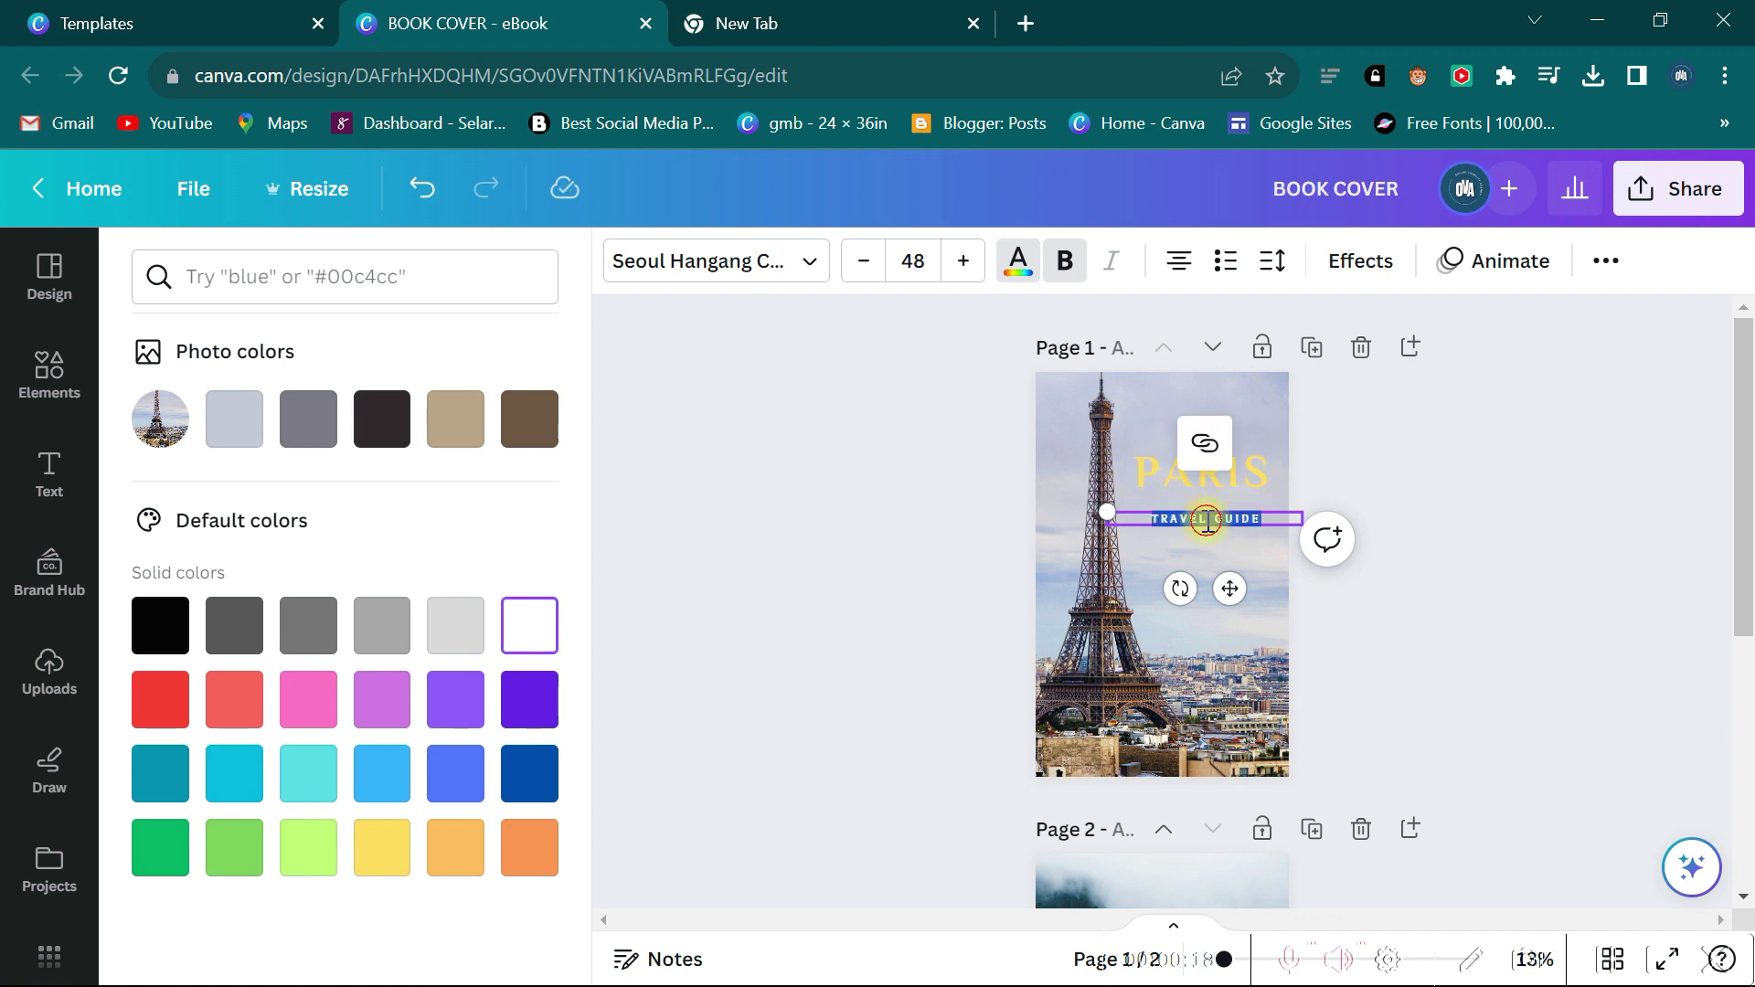
{"action": "left_click", "coordinate": [1427, 416]}
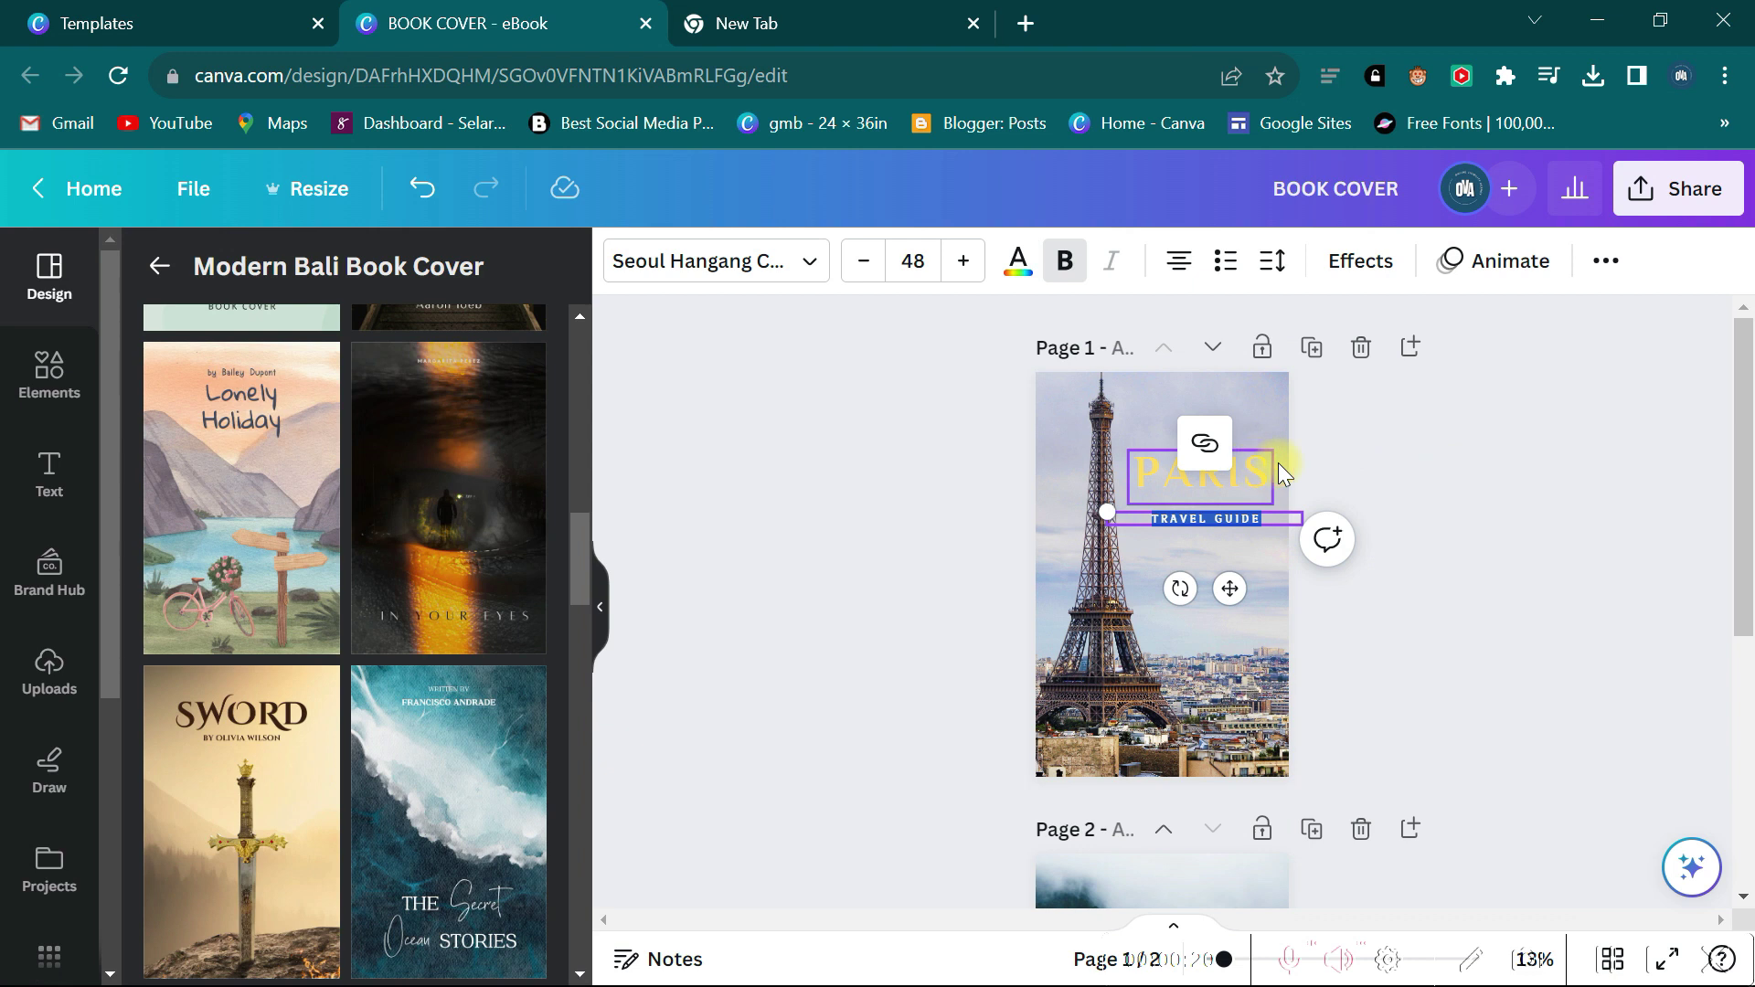
{"action": "left_click", "coordinate": [1390, 464]}
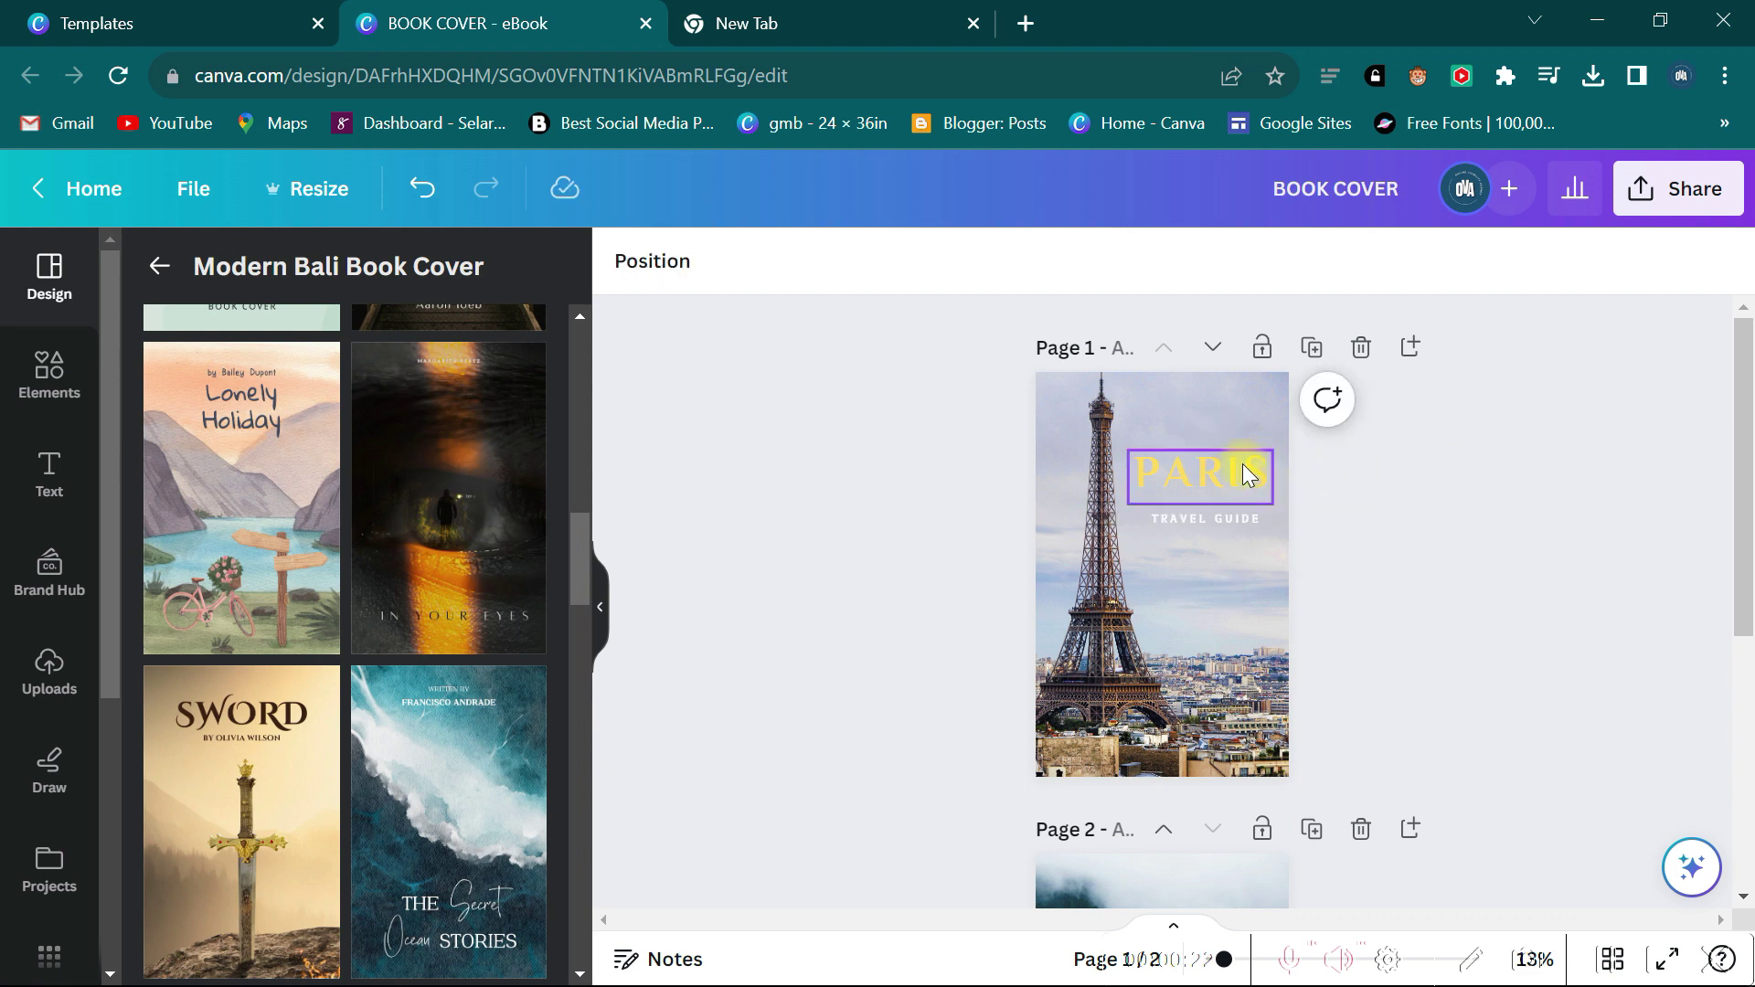
Give the PARIS title a black Outline text effect.
{"action": "left_click", "coordinate": [1210, 479]}
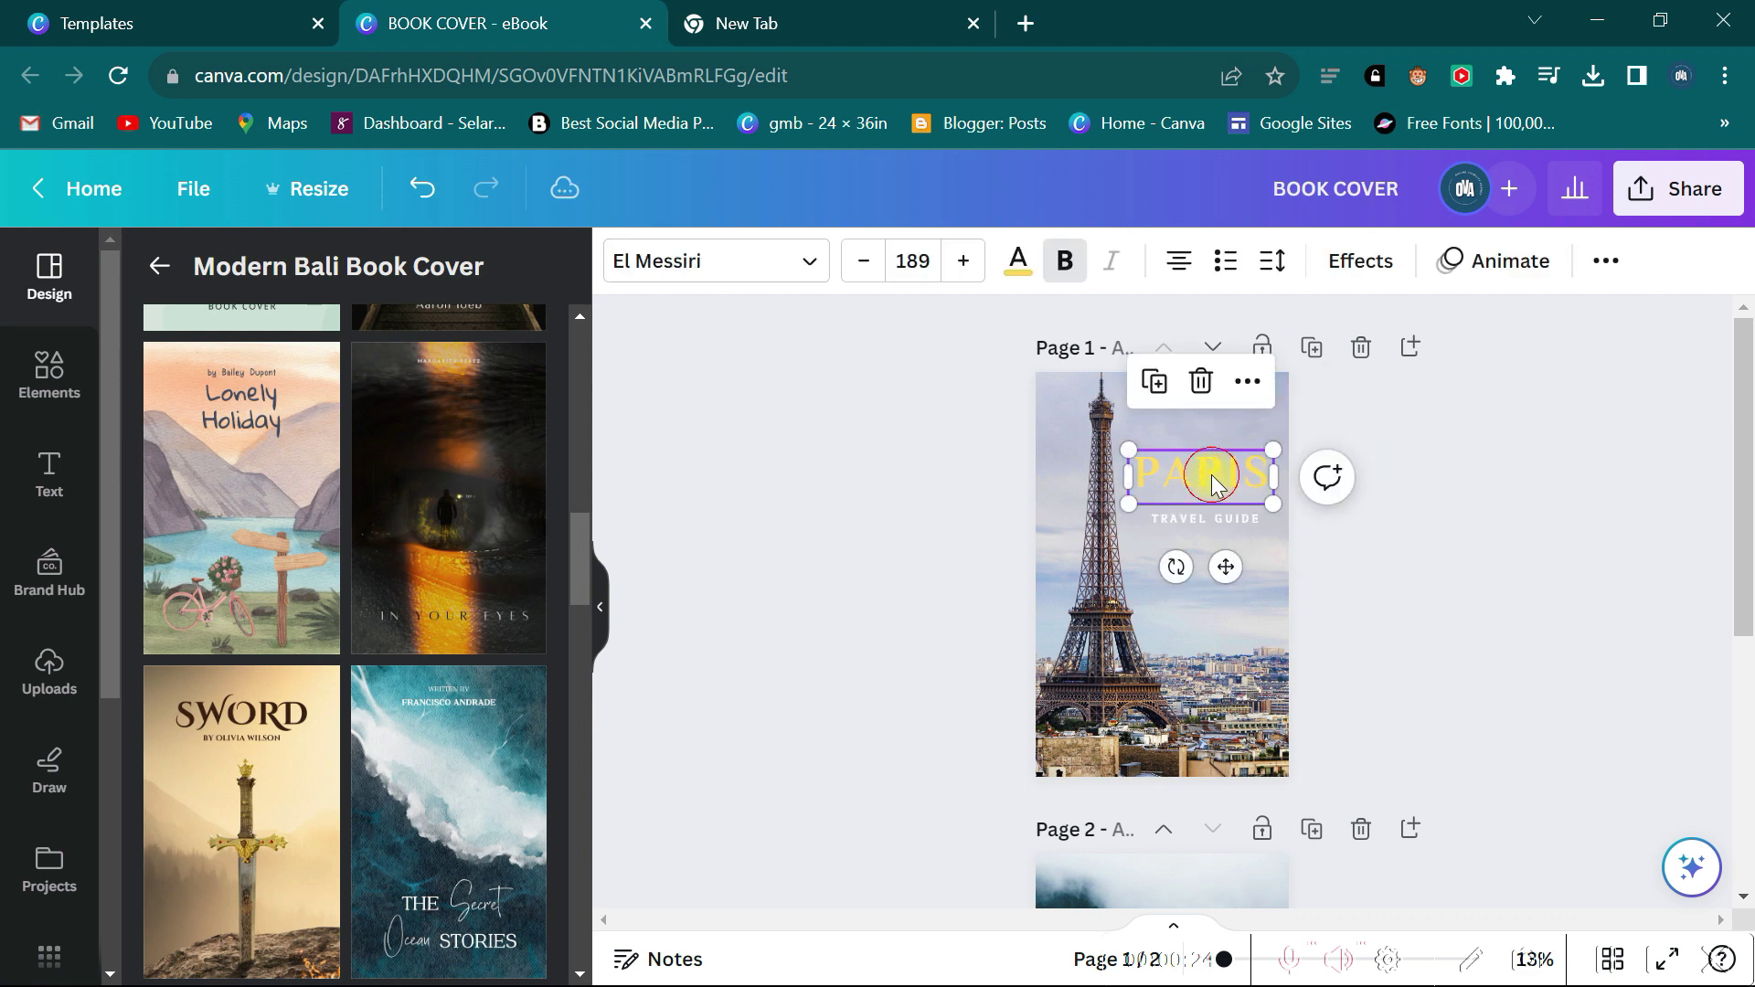
{"action": "left_click", "coordinate": [1360, 260]}
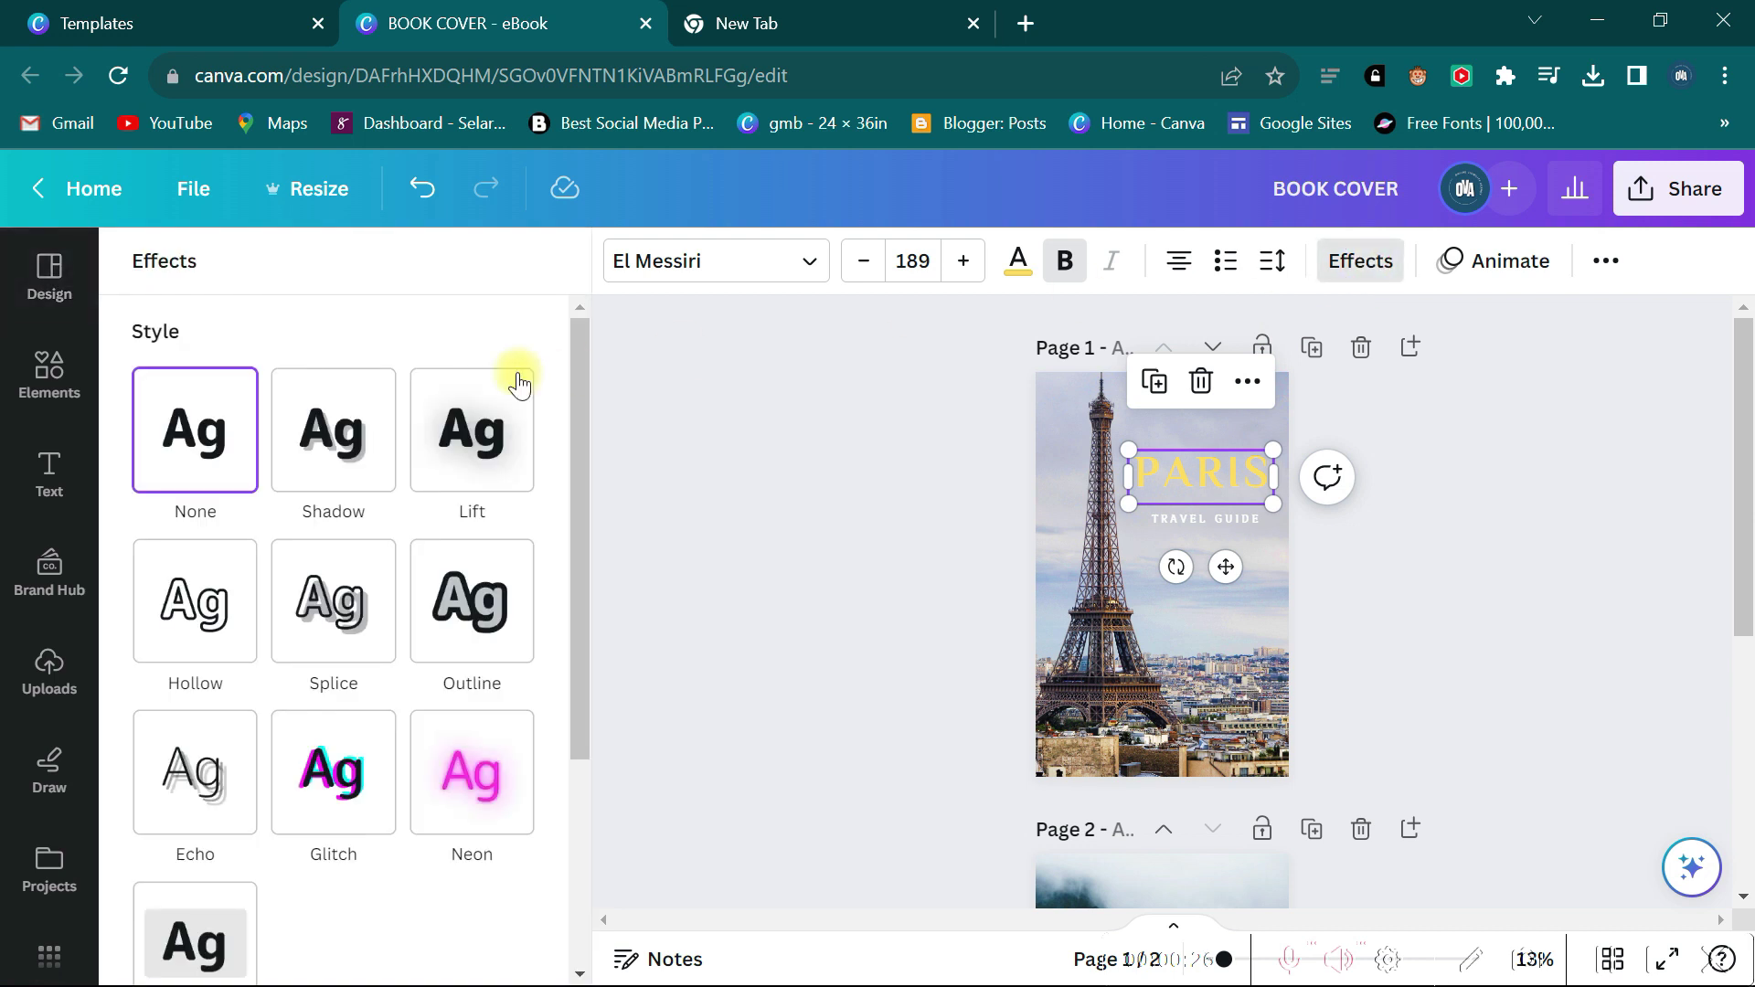
{"action": "left_click", "coordinate": [366, 433]}
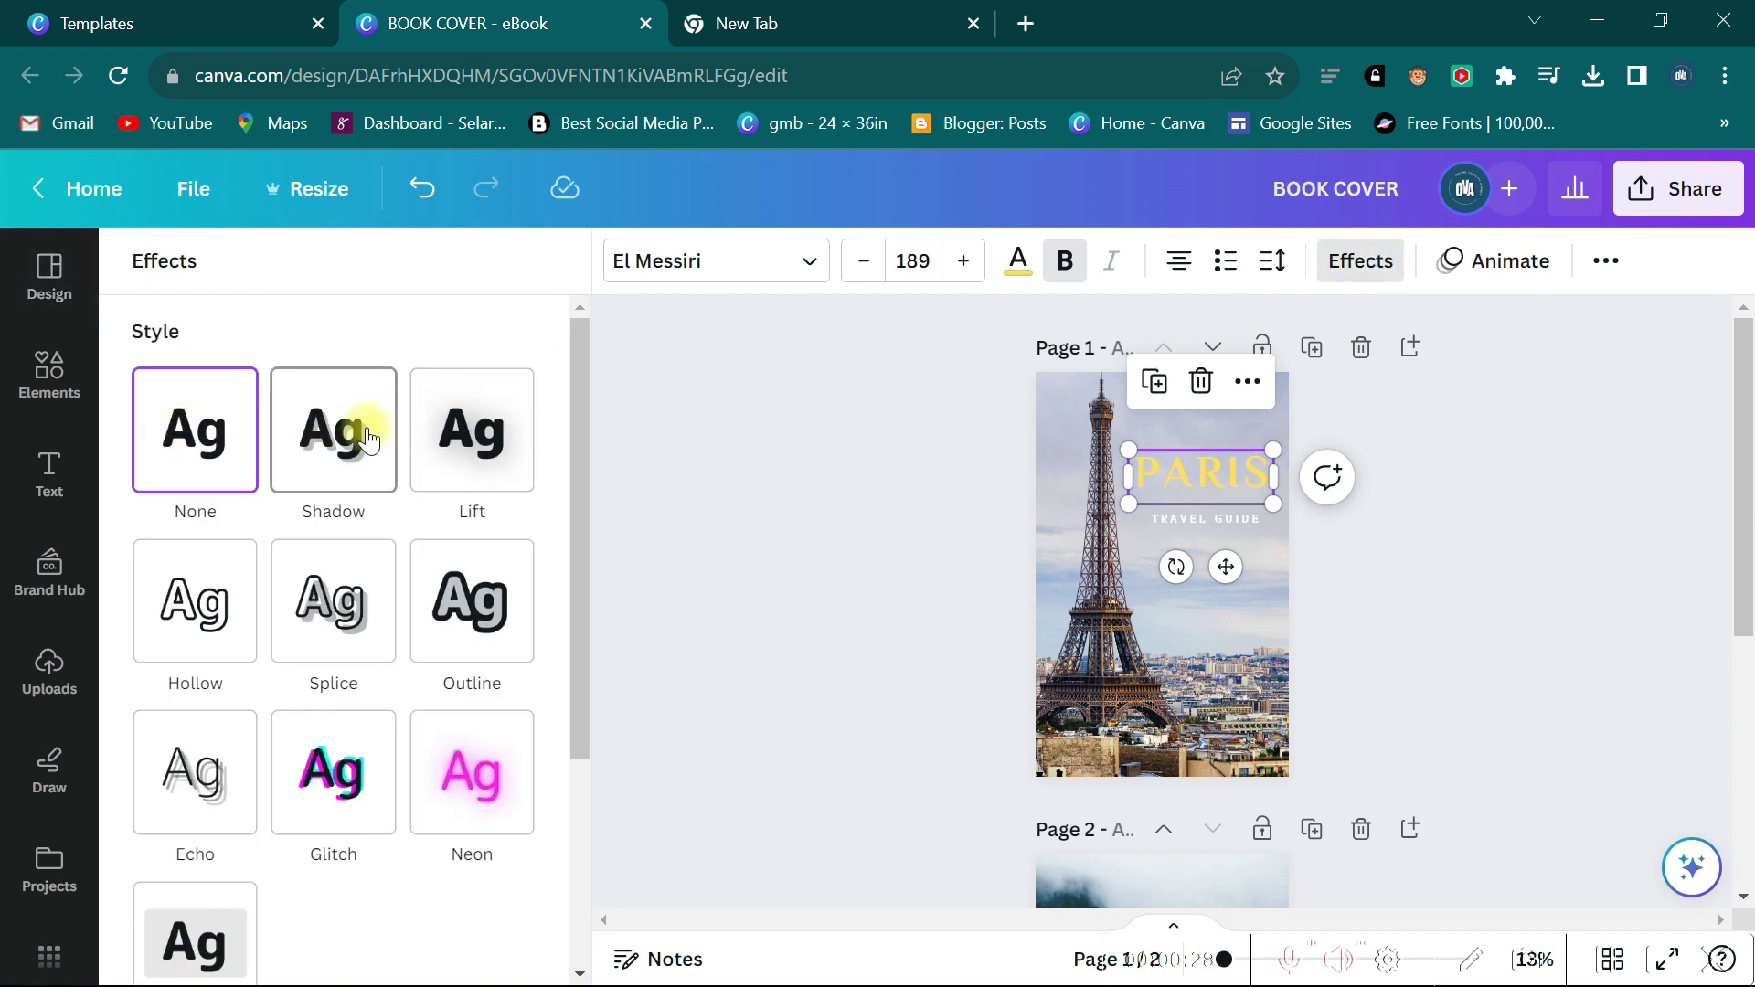
{"action": "left_click", "coordinate": [459, 437]}
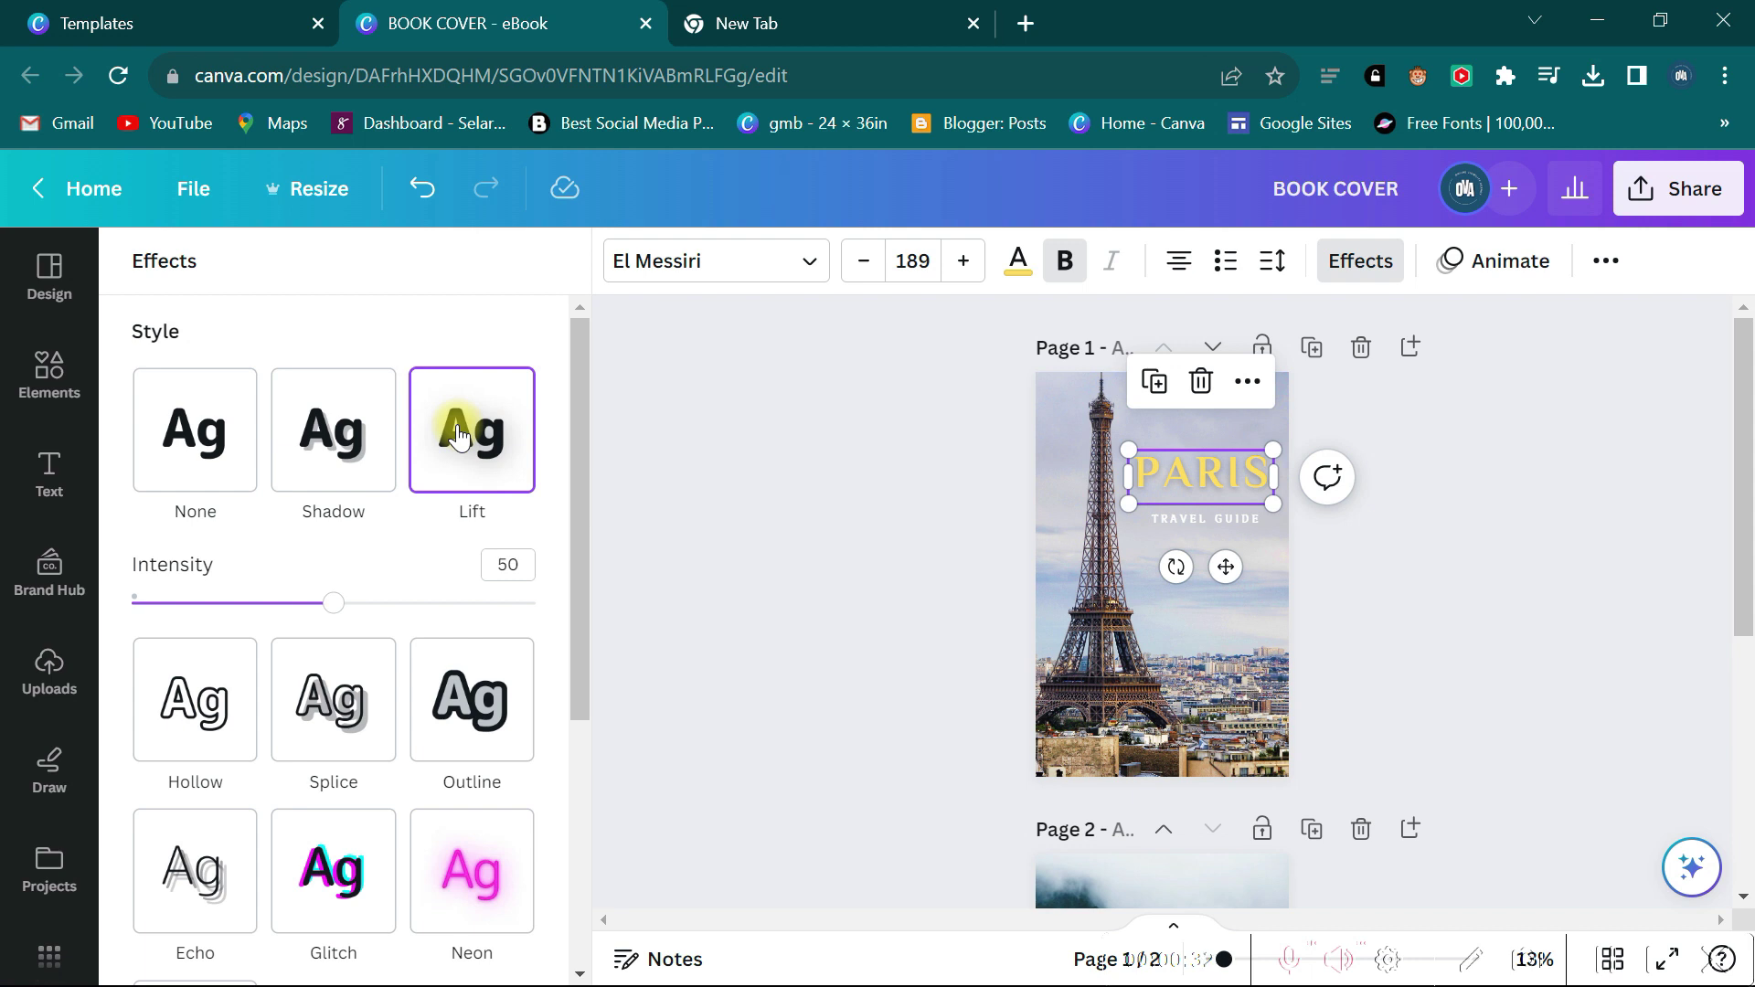
{"action": "left_click", "coordinate": [450, 702]}
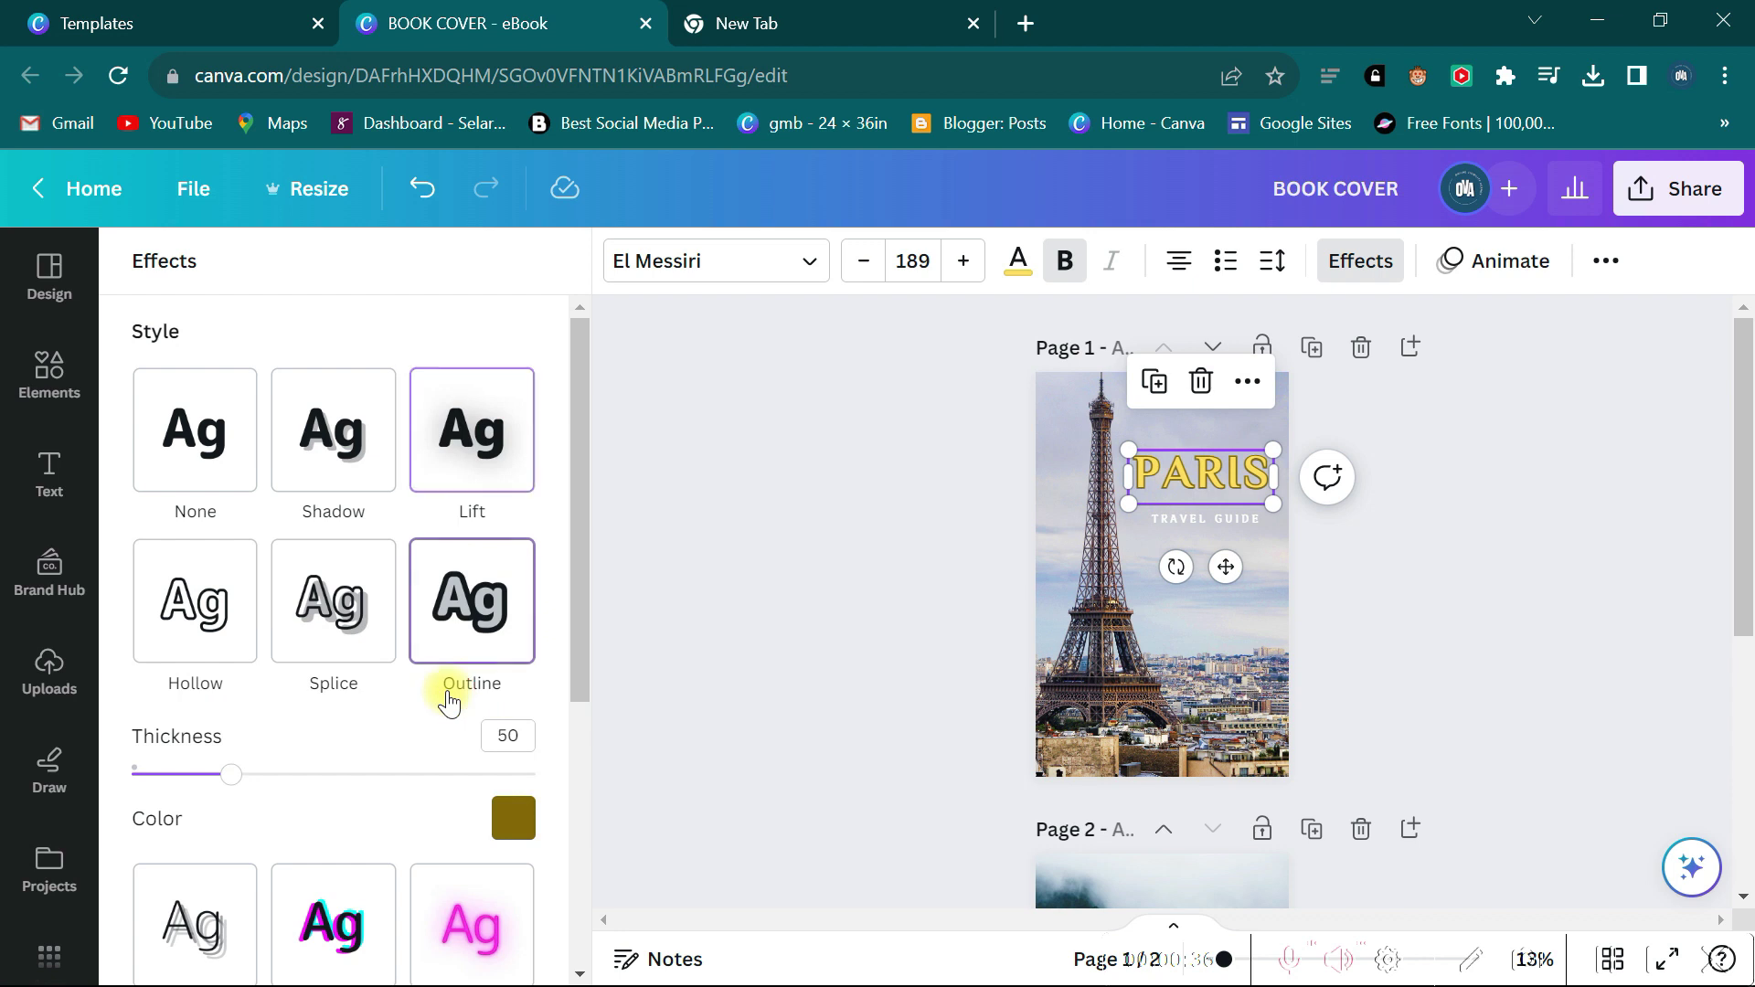
{"action": "left_click", "coordinate": [510, 823]}
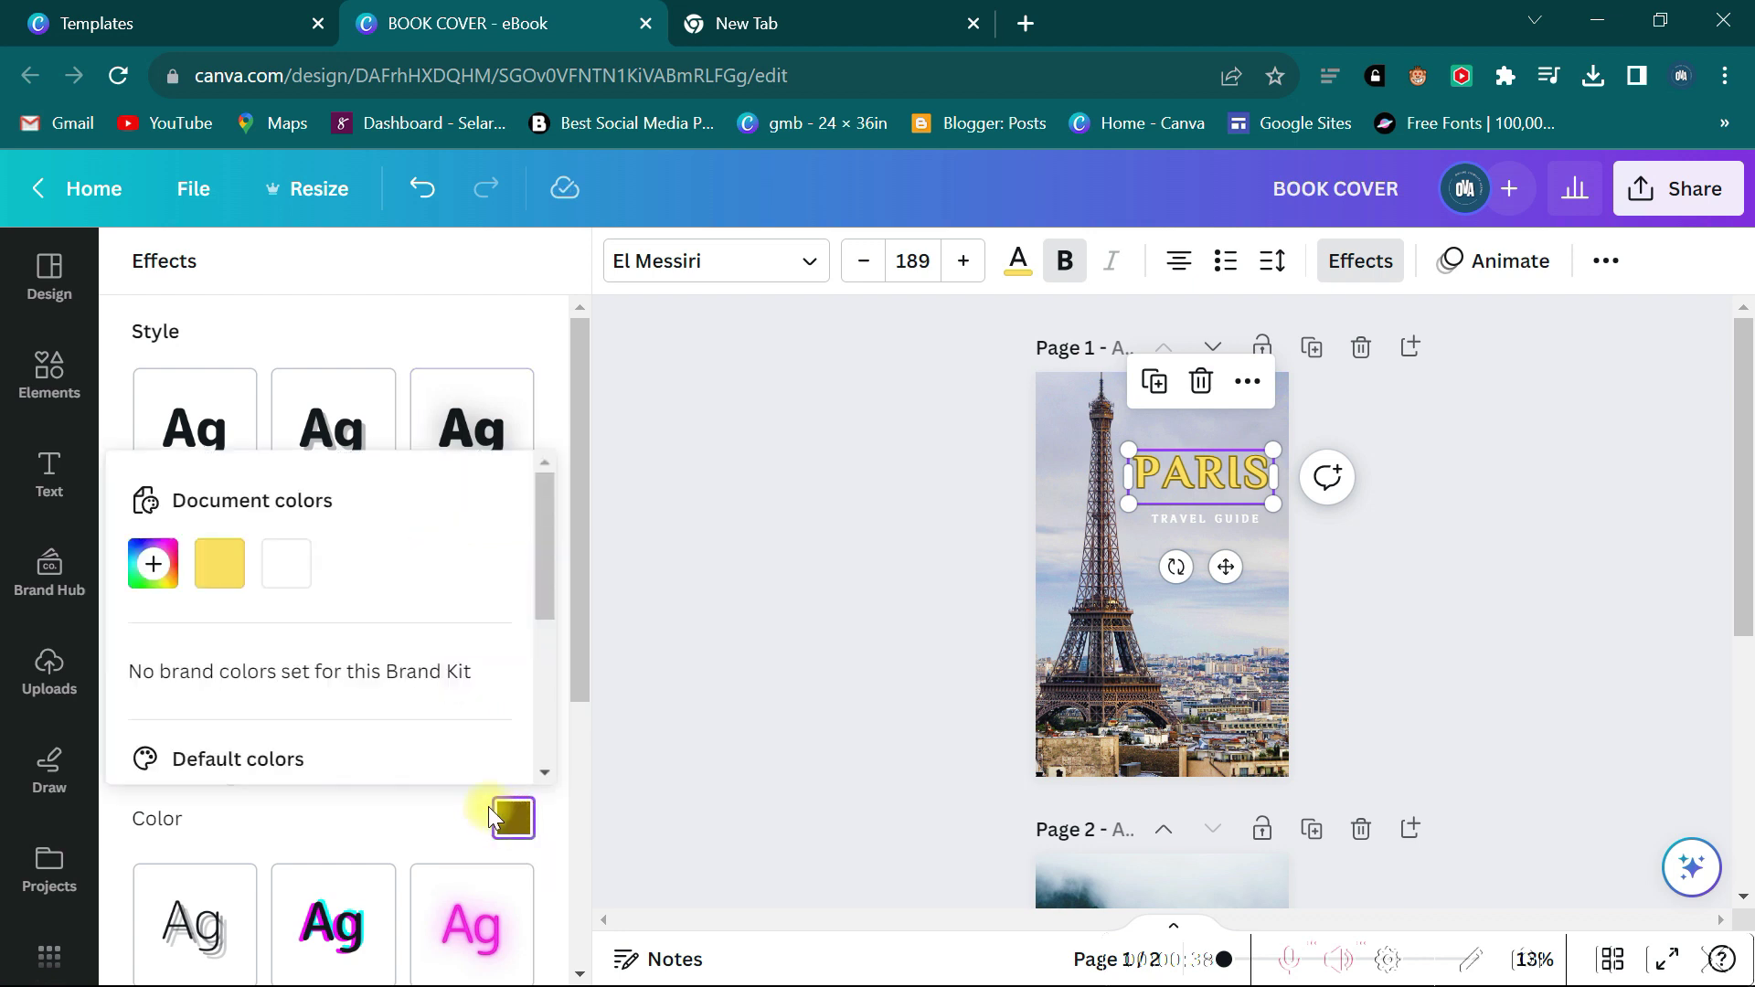
{"action": "scroll", "coordinate": [229, 685], "scroll_direction": "down", "scroll_amount": 3}
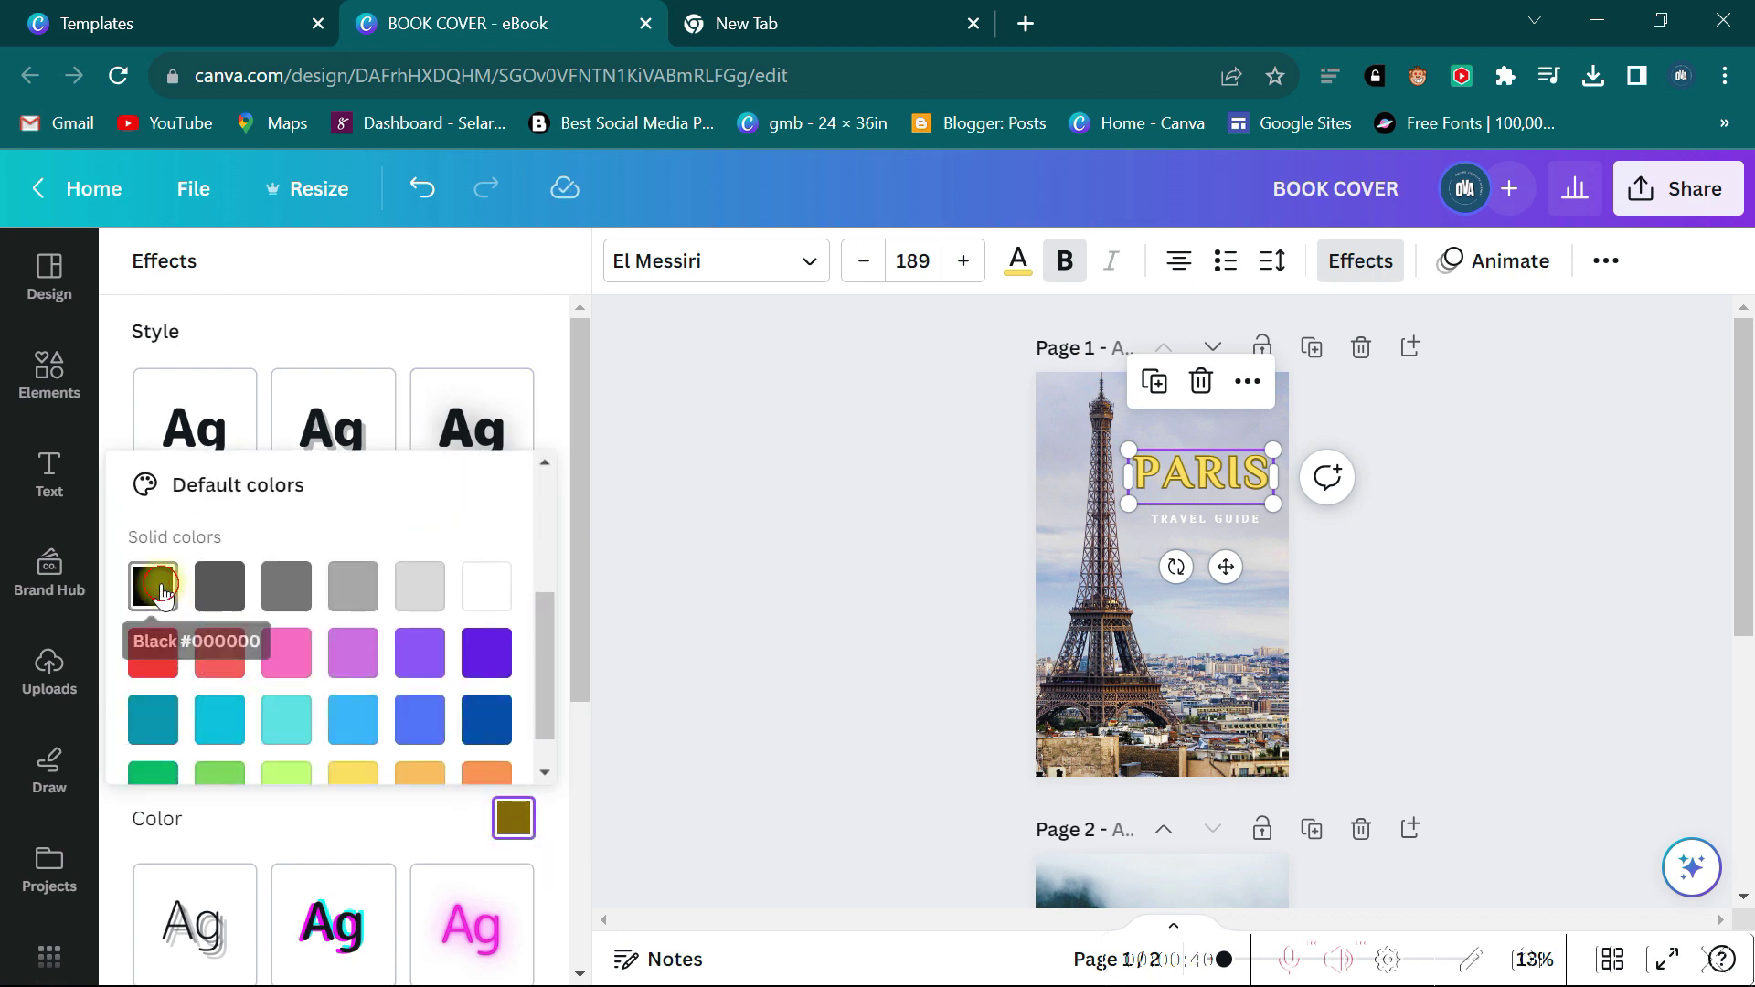
{"action": "left_click", "coordinate": [158, 592]}
{"action": "left_click", "coordinate": [687, 520]}
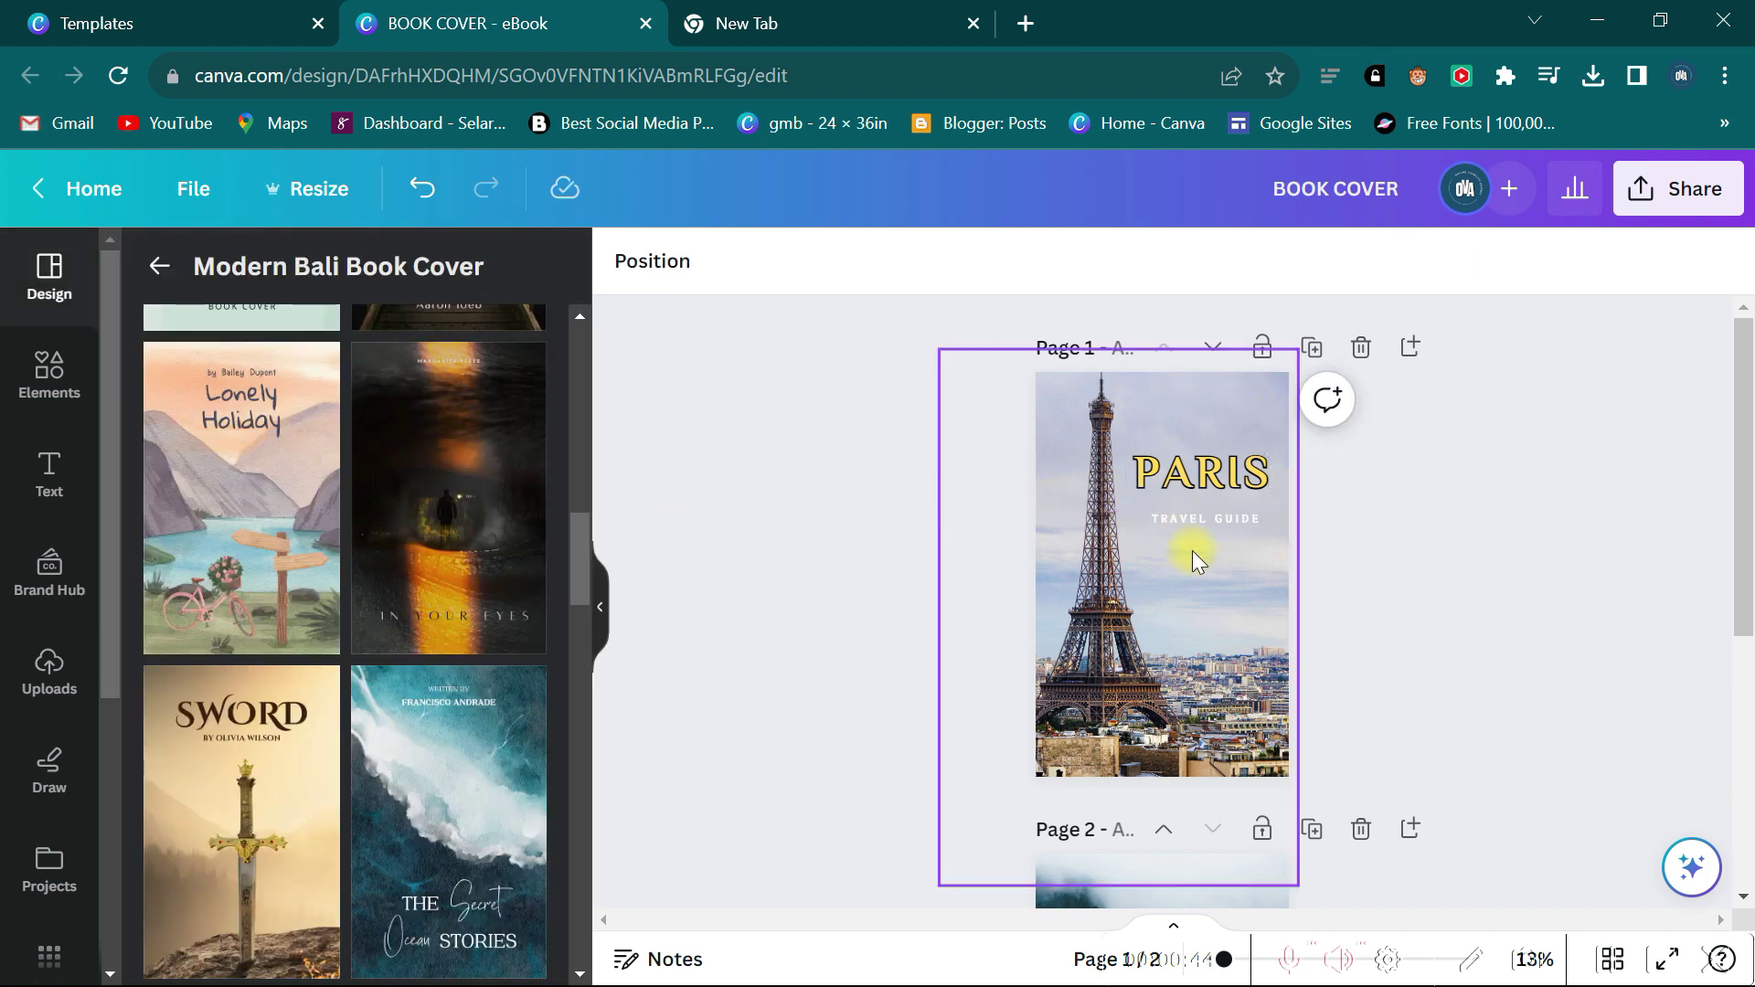
Try lime and green colours on the TRAVEL GUIDE text, then keep it white.
{"action": "left_click", "coordinate": [1191, 517]}
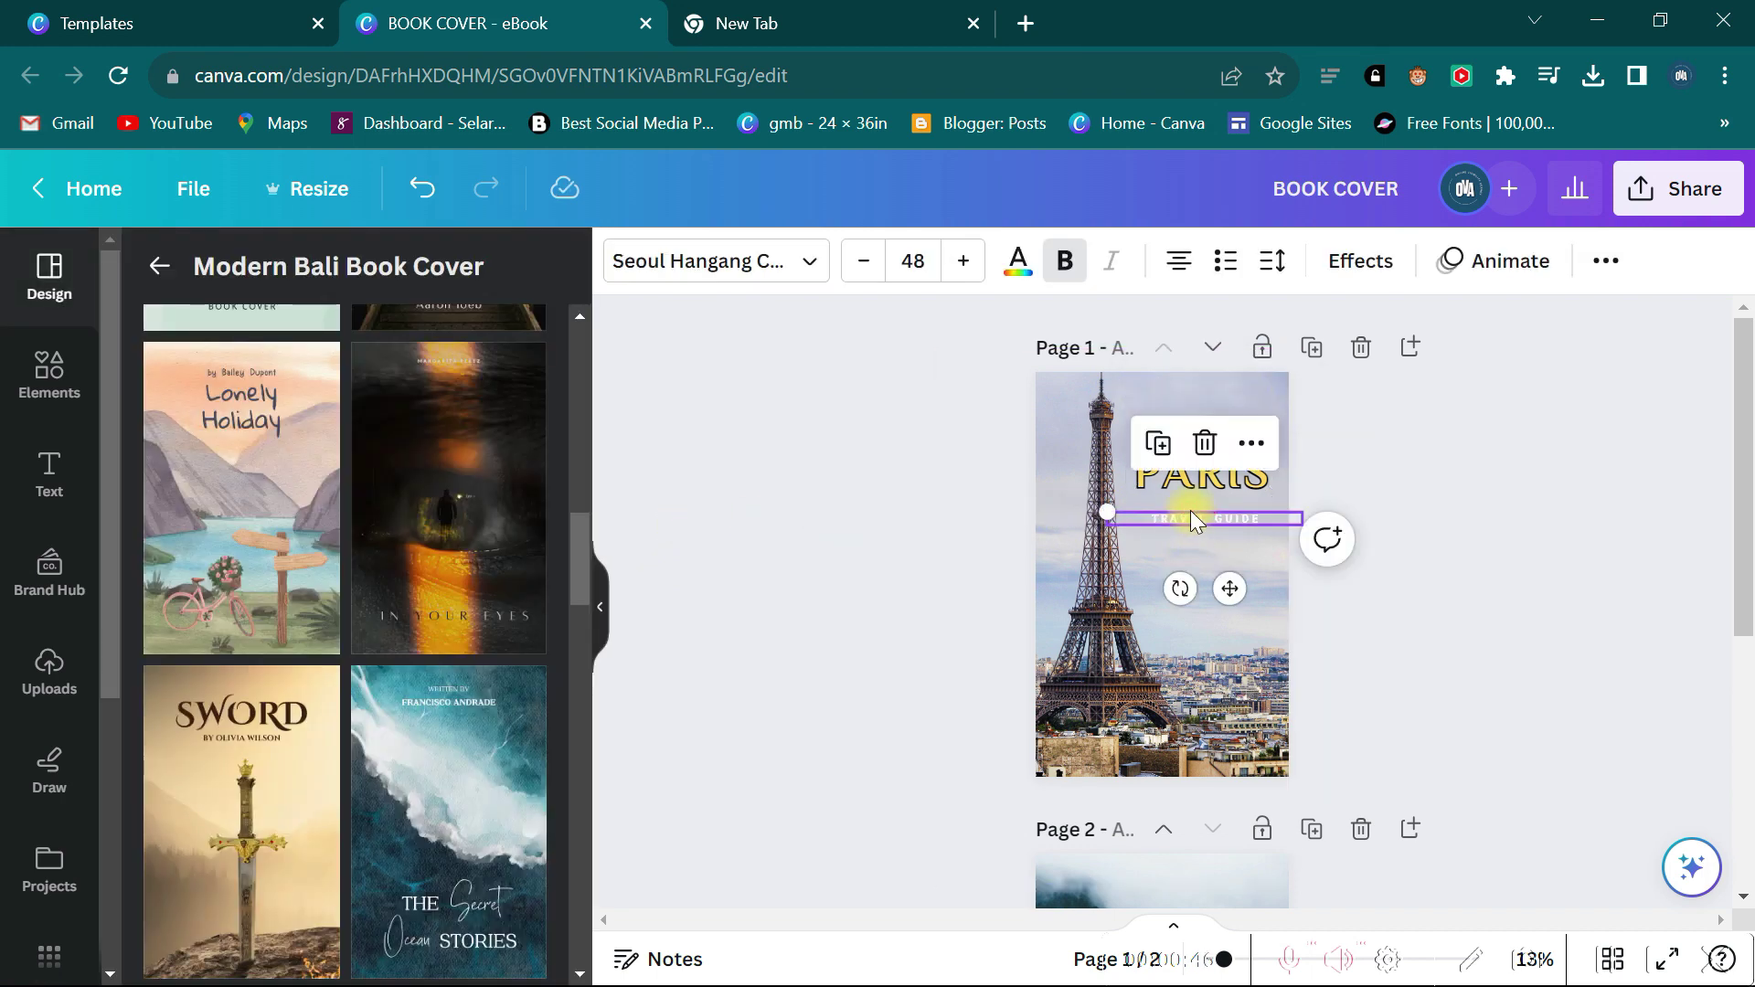
{"action": "left_click", "coordinate": [1017, 262]}
{"action": "scroll", "coordinate": [302, 548], "scroll_direction": "down", "scroll_amount": 3}
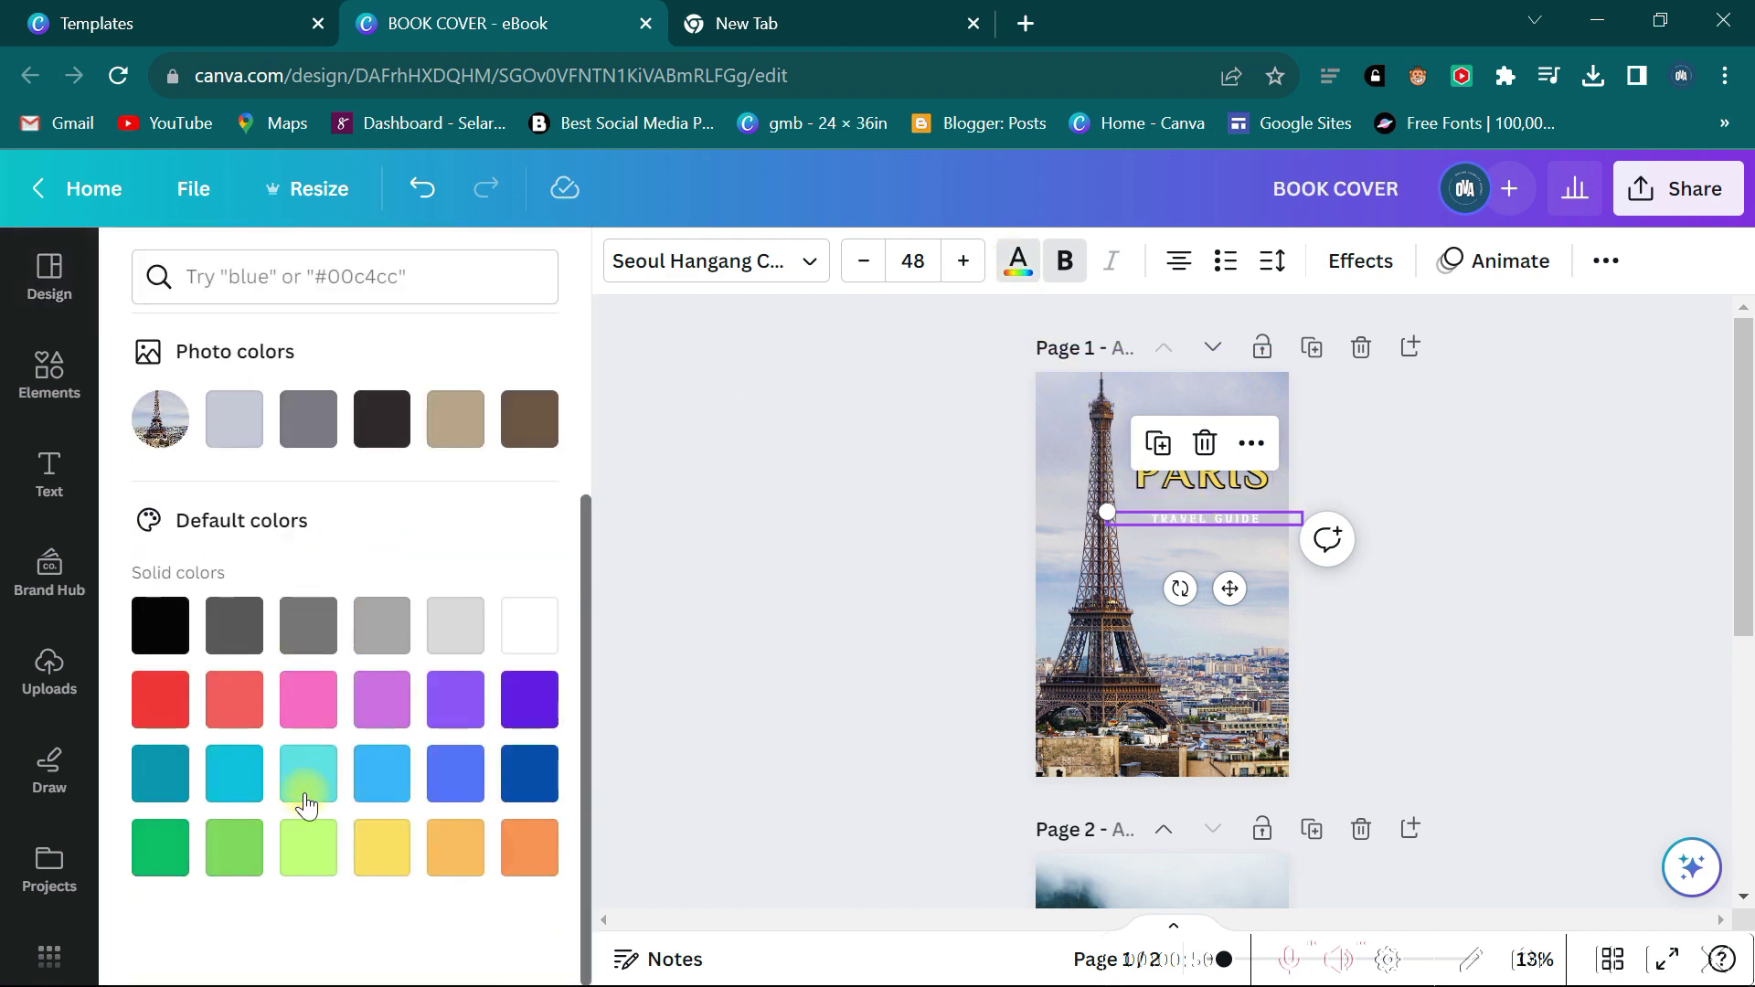
{"action": "left_click", "coordinate": [298, 859]}
{"action": "left_click", "coordinate": [229, 845]}
{"action": "left_click", "coordinate": [139, 850]}
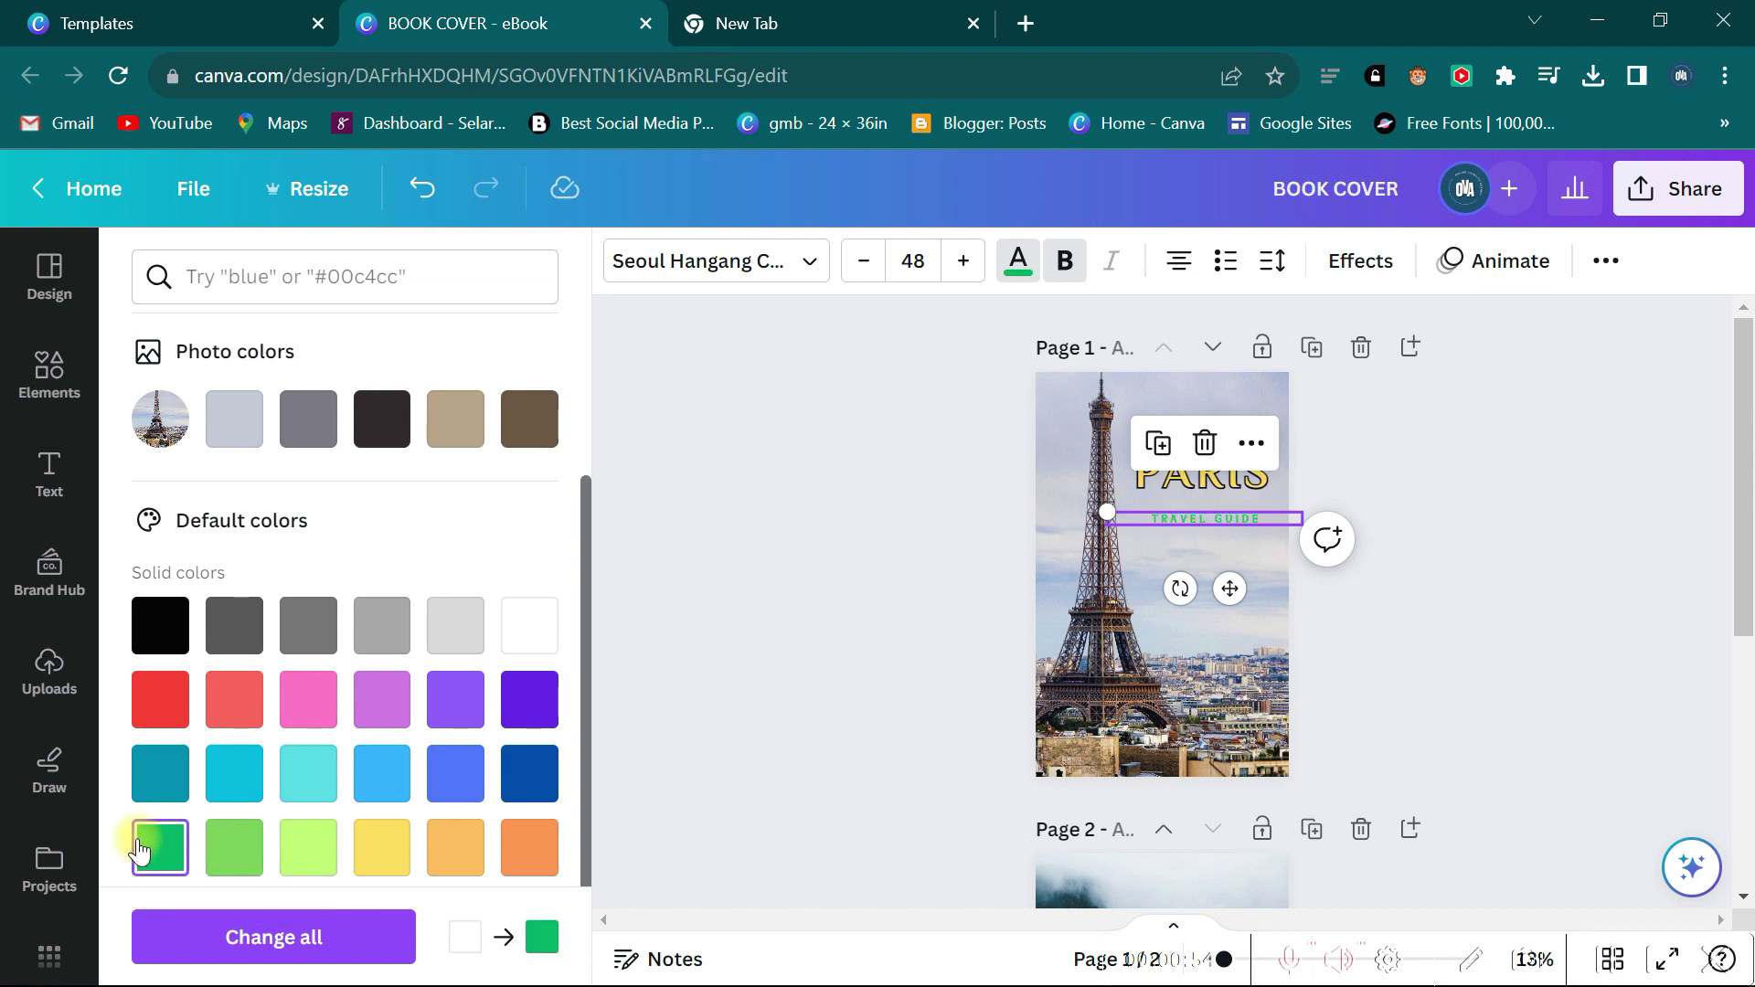
{"action": "left_click", "coordinate": [529, 626]}
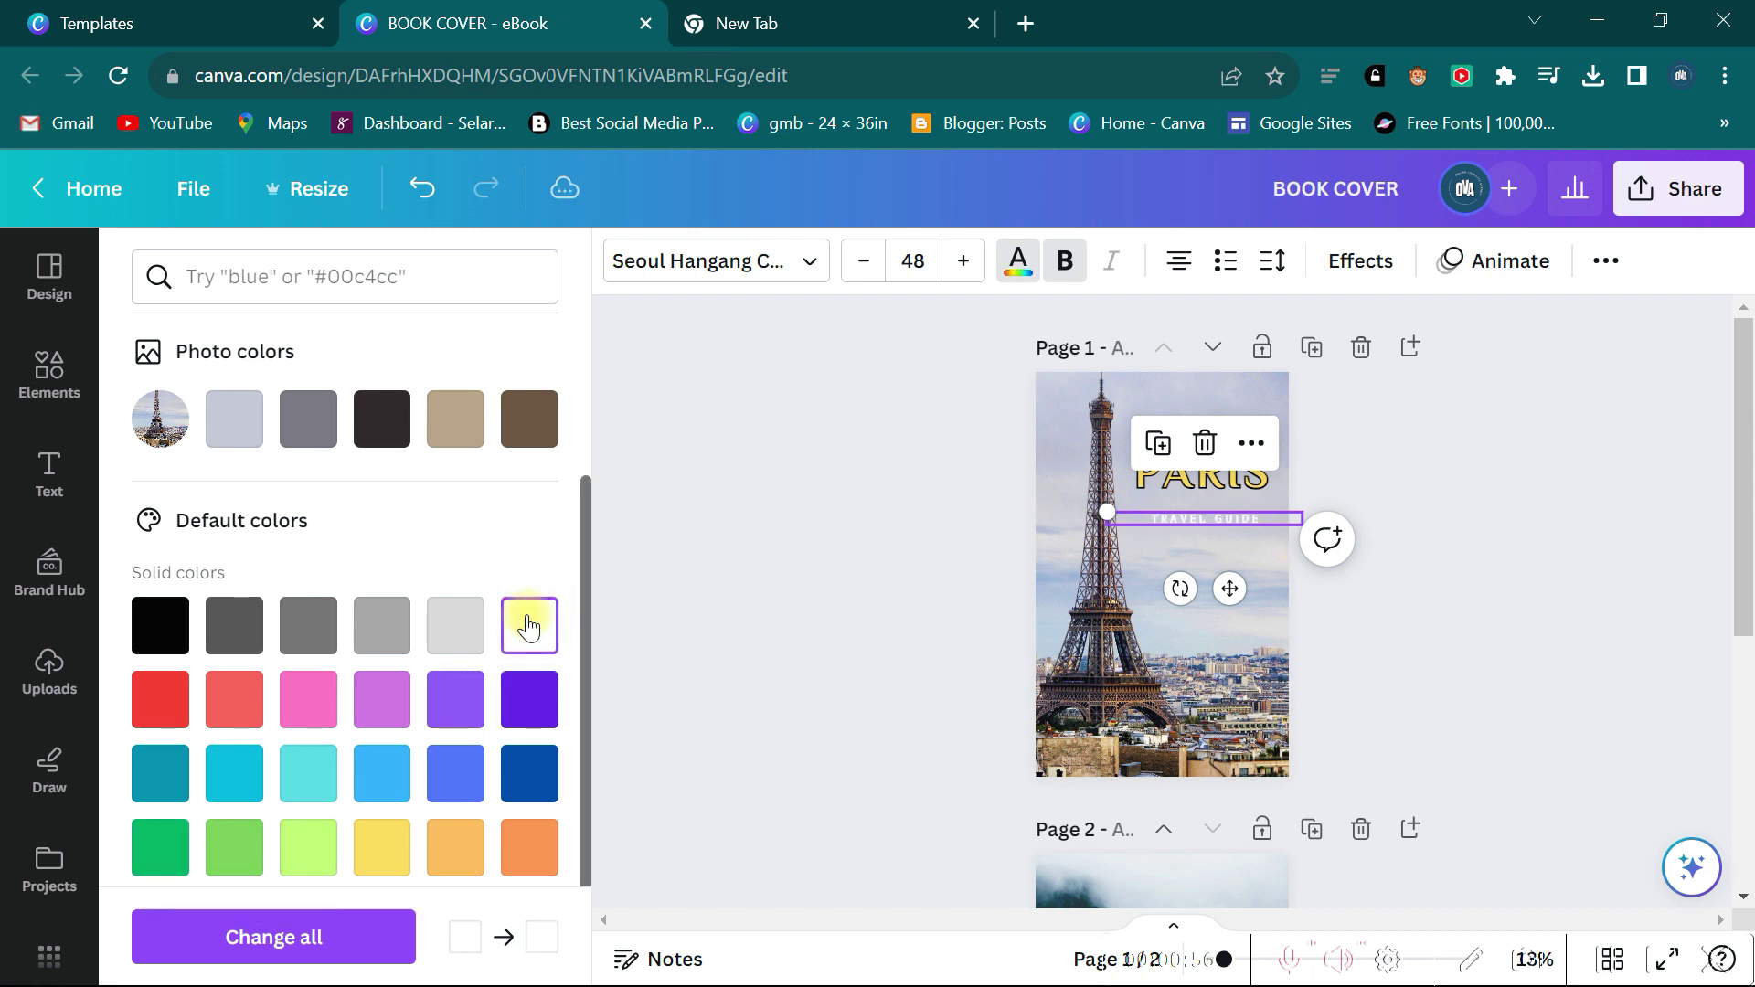
Add a black Outline effect to the TRAVEL GUIDE text.
{"action": "left_click", "coordinate": [1355, 262]}
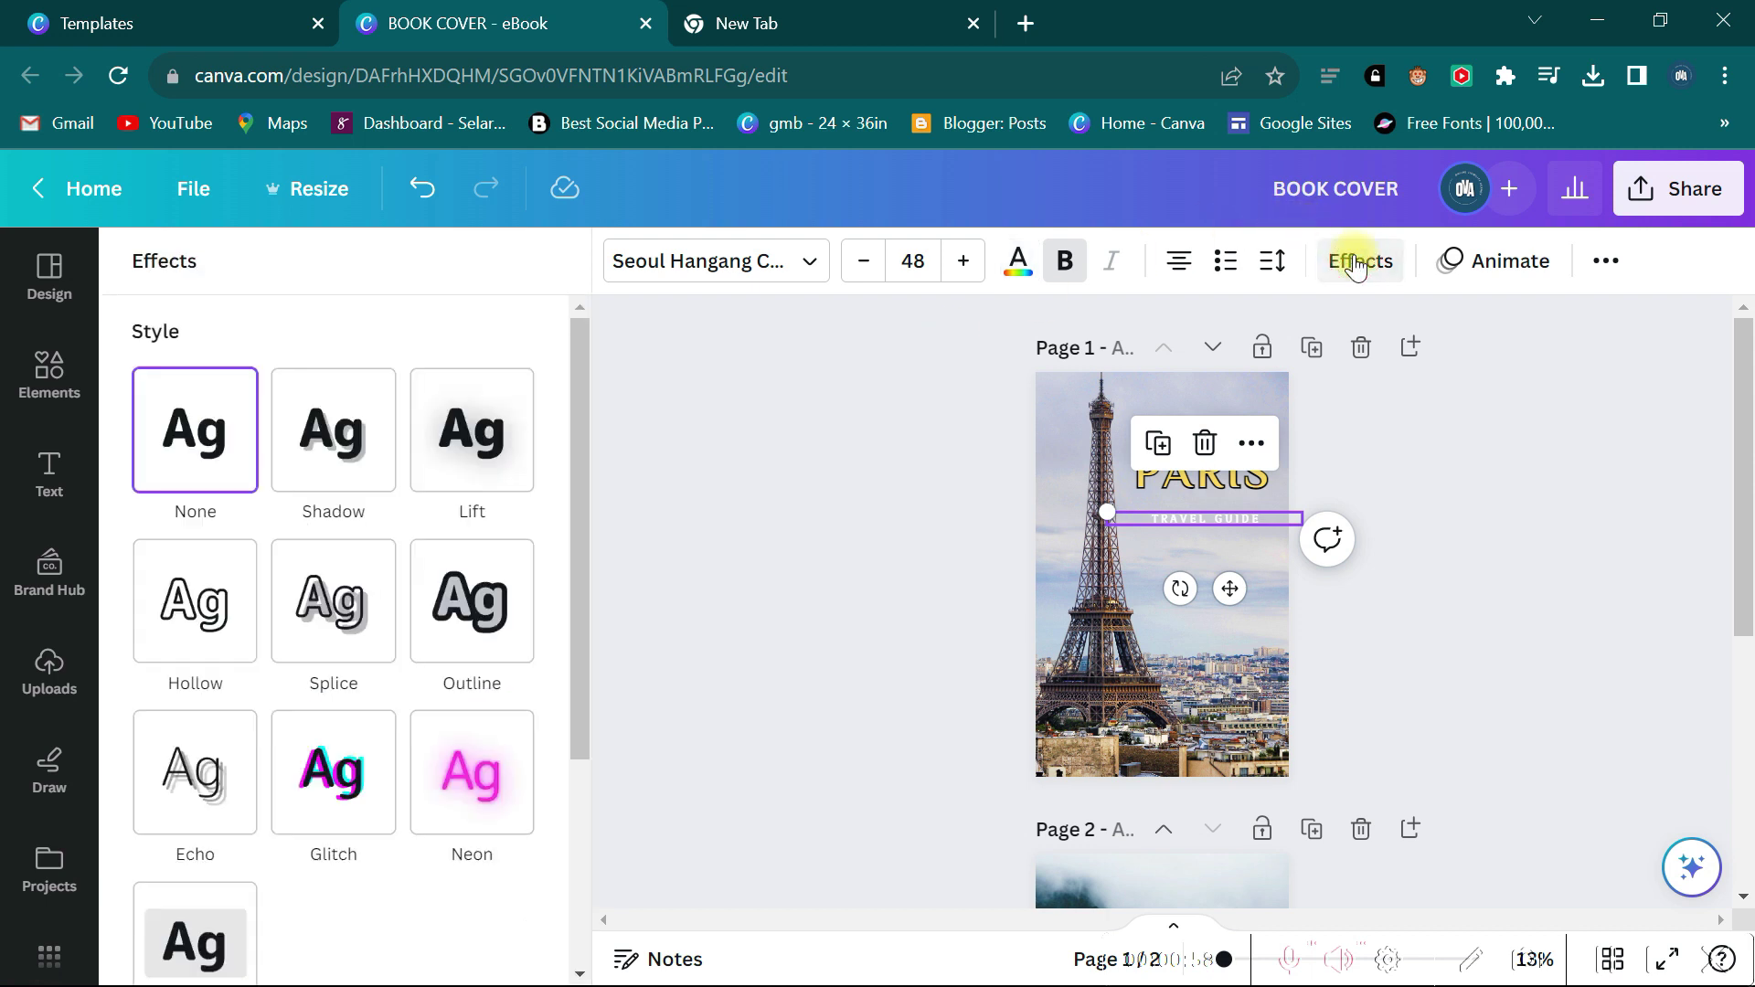
{"action": "left_click", "coordinate": [468, 605]}
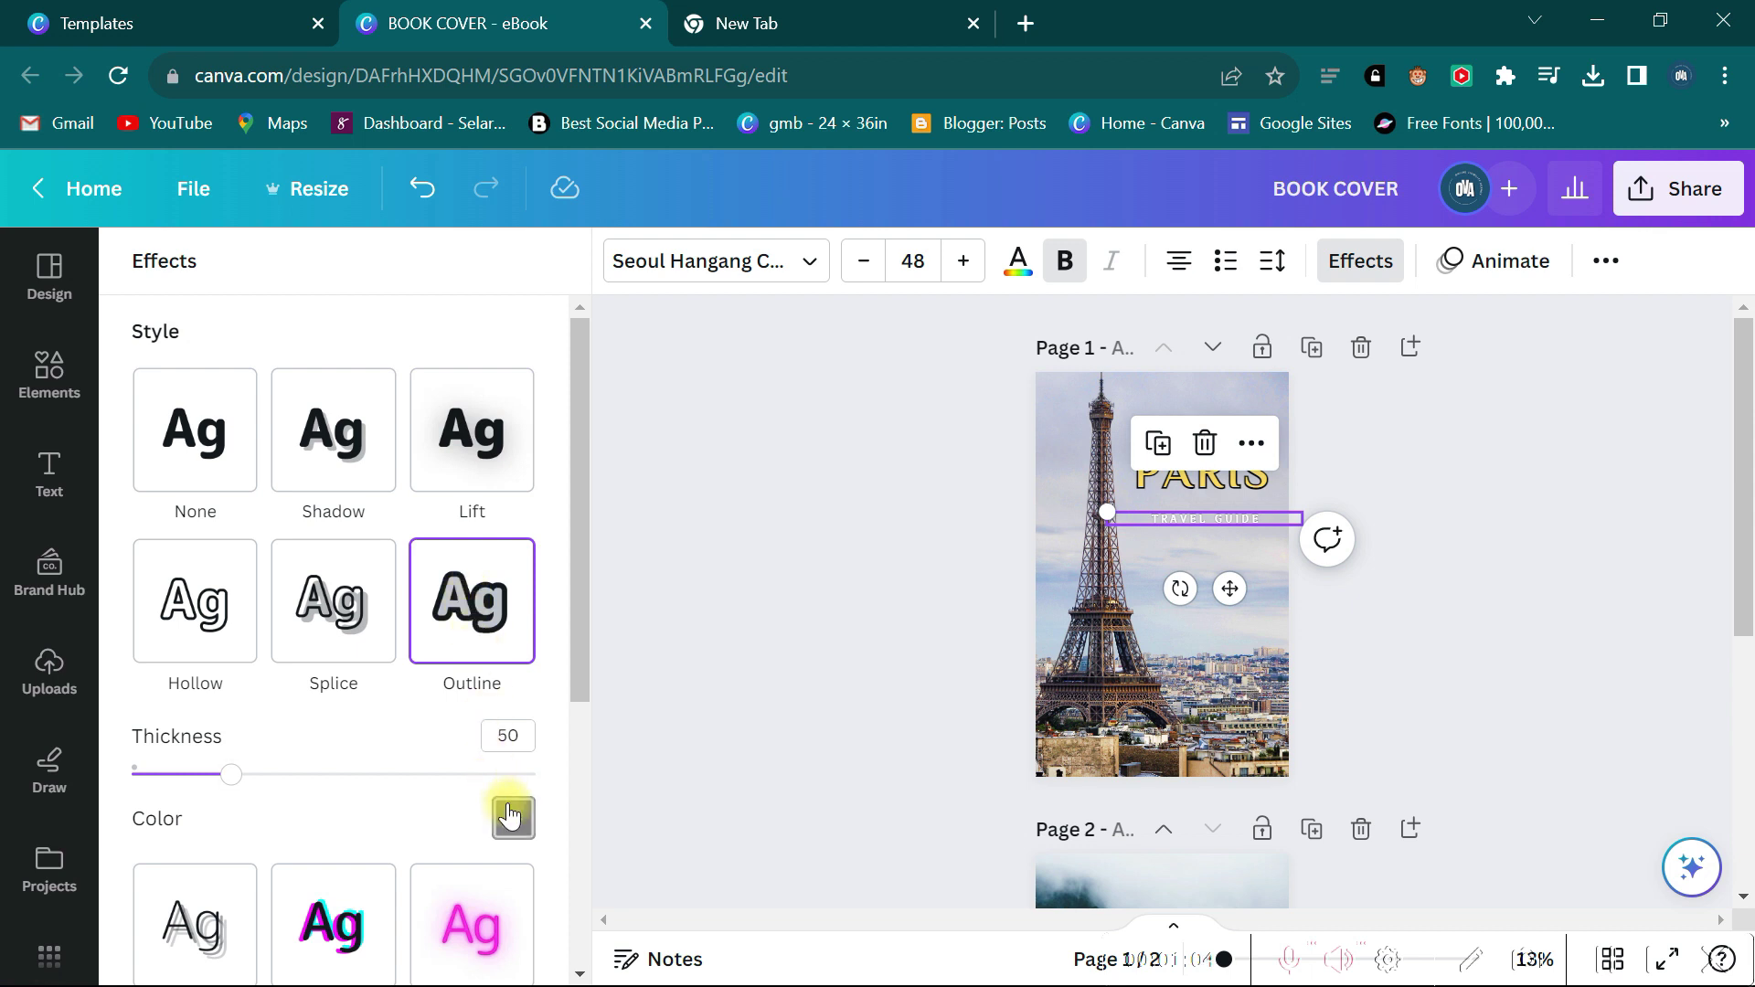
{"action": "left_click", "coordinate": [512, 816]}
{"action": "scroll", "coordinate": [341, 627], "scroll_direction": "down", "scroll_amount": 3}
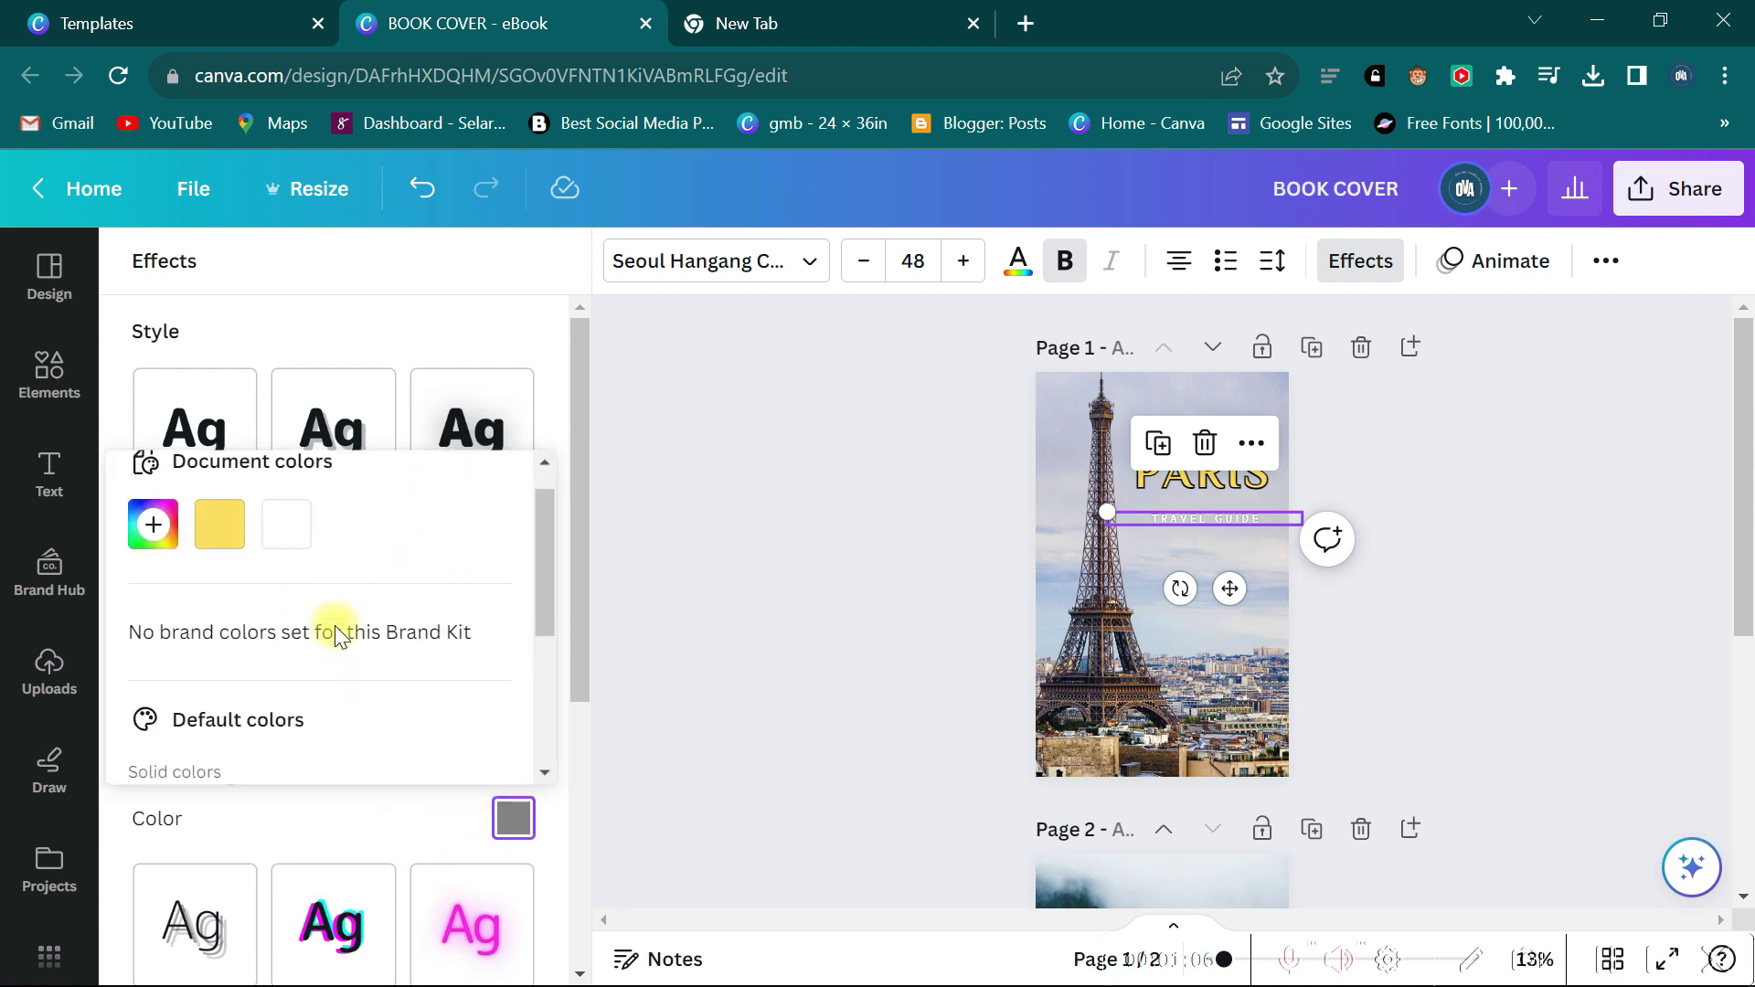
{"action": "left_click", "coordinate": [153, 586]}
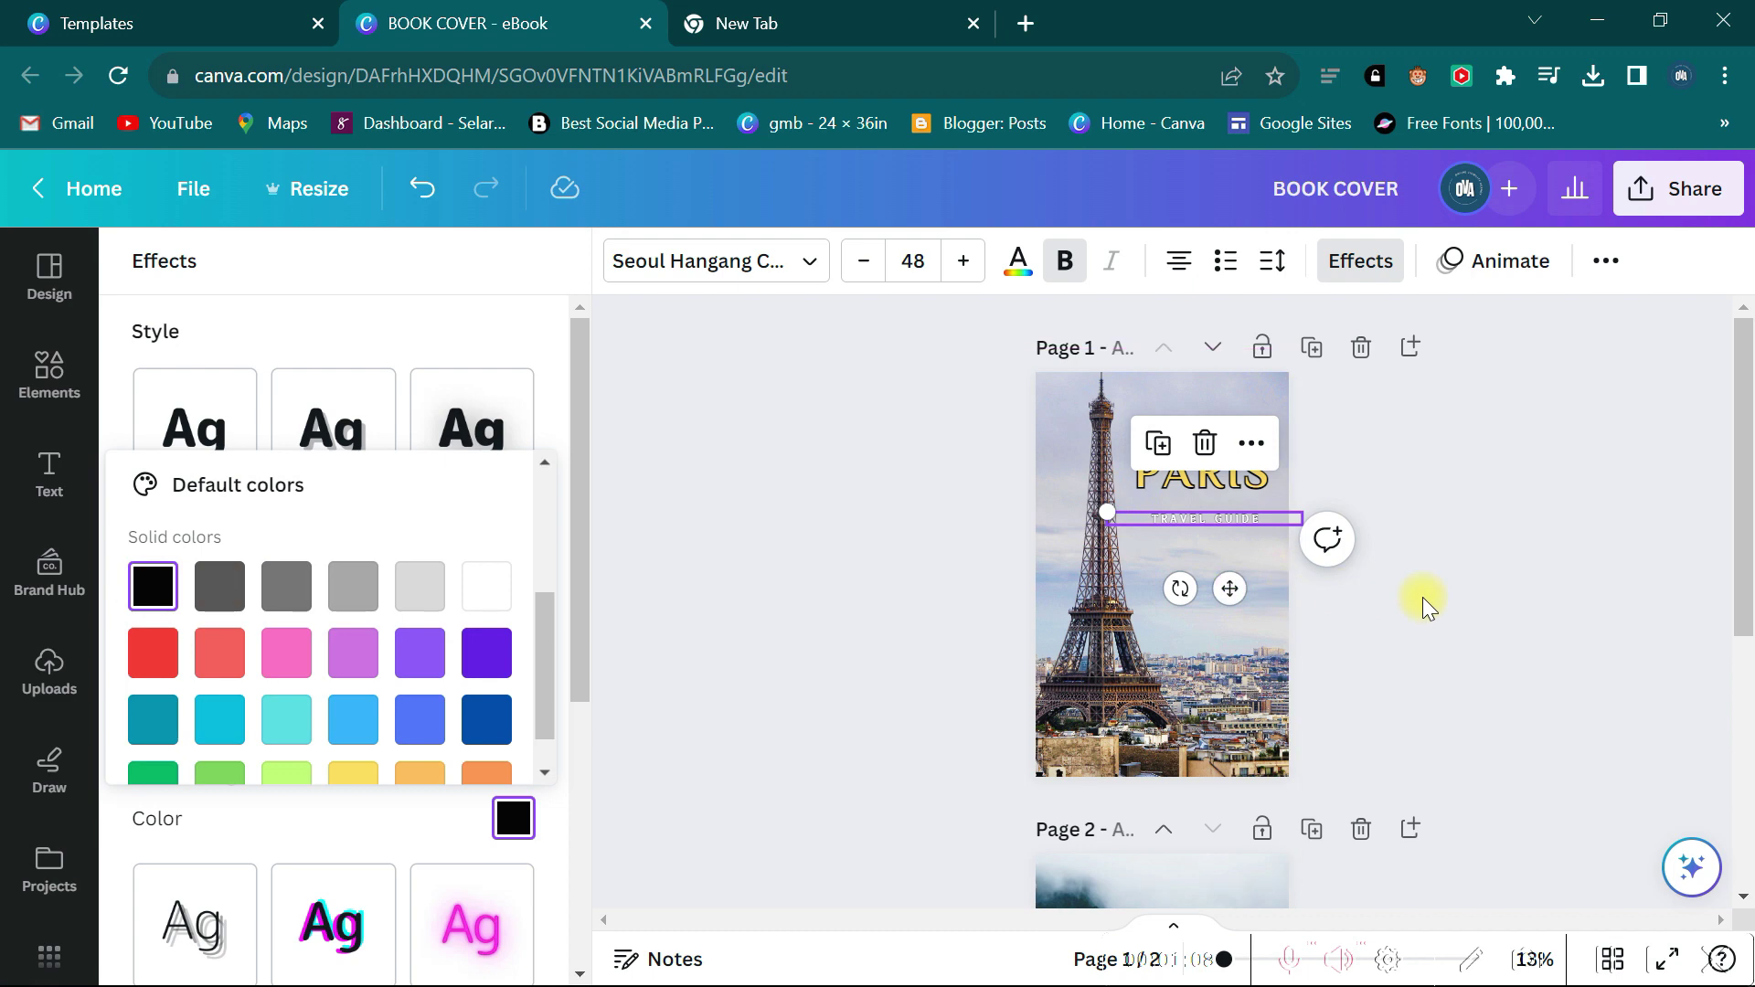
Nudge TRAVEL GUIDE slightly up beneath PARIS.
{"action": "left_click", "coordinate": [1462, 588]}
{"action": "left_click_drag", "start_coordinate": [1199, 512], "coordinate": [1204, 502]}
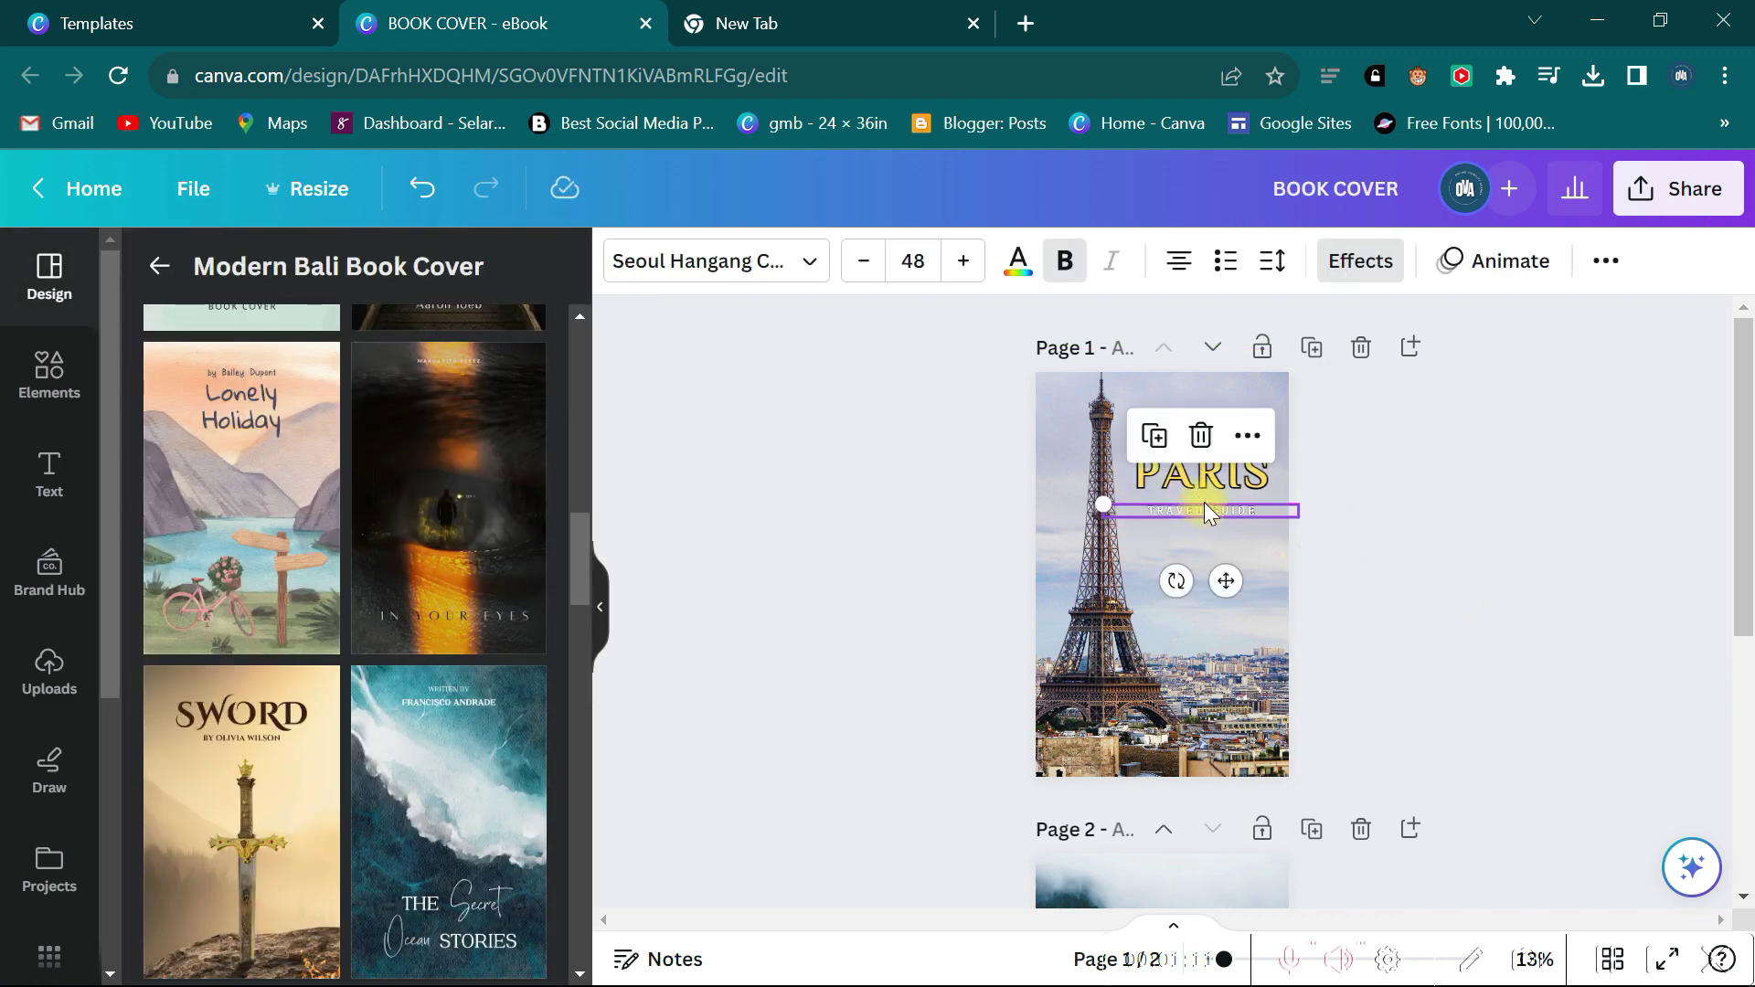
{"action": "left_click", "coordinate": [1449, 480]}
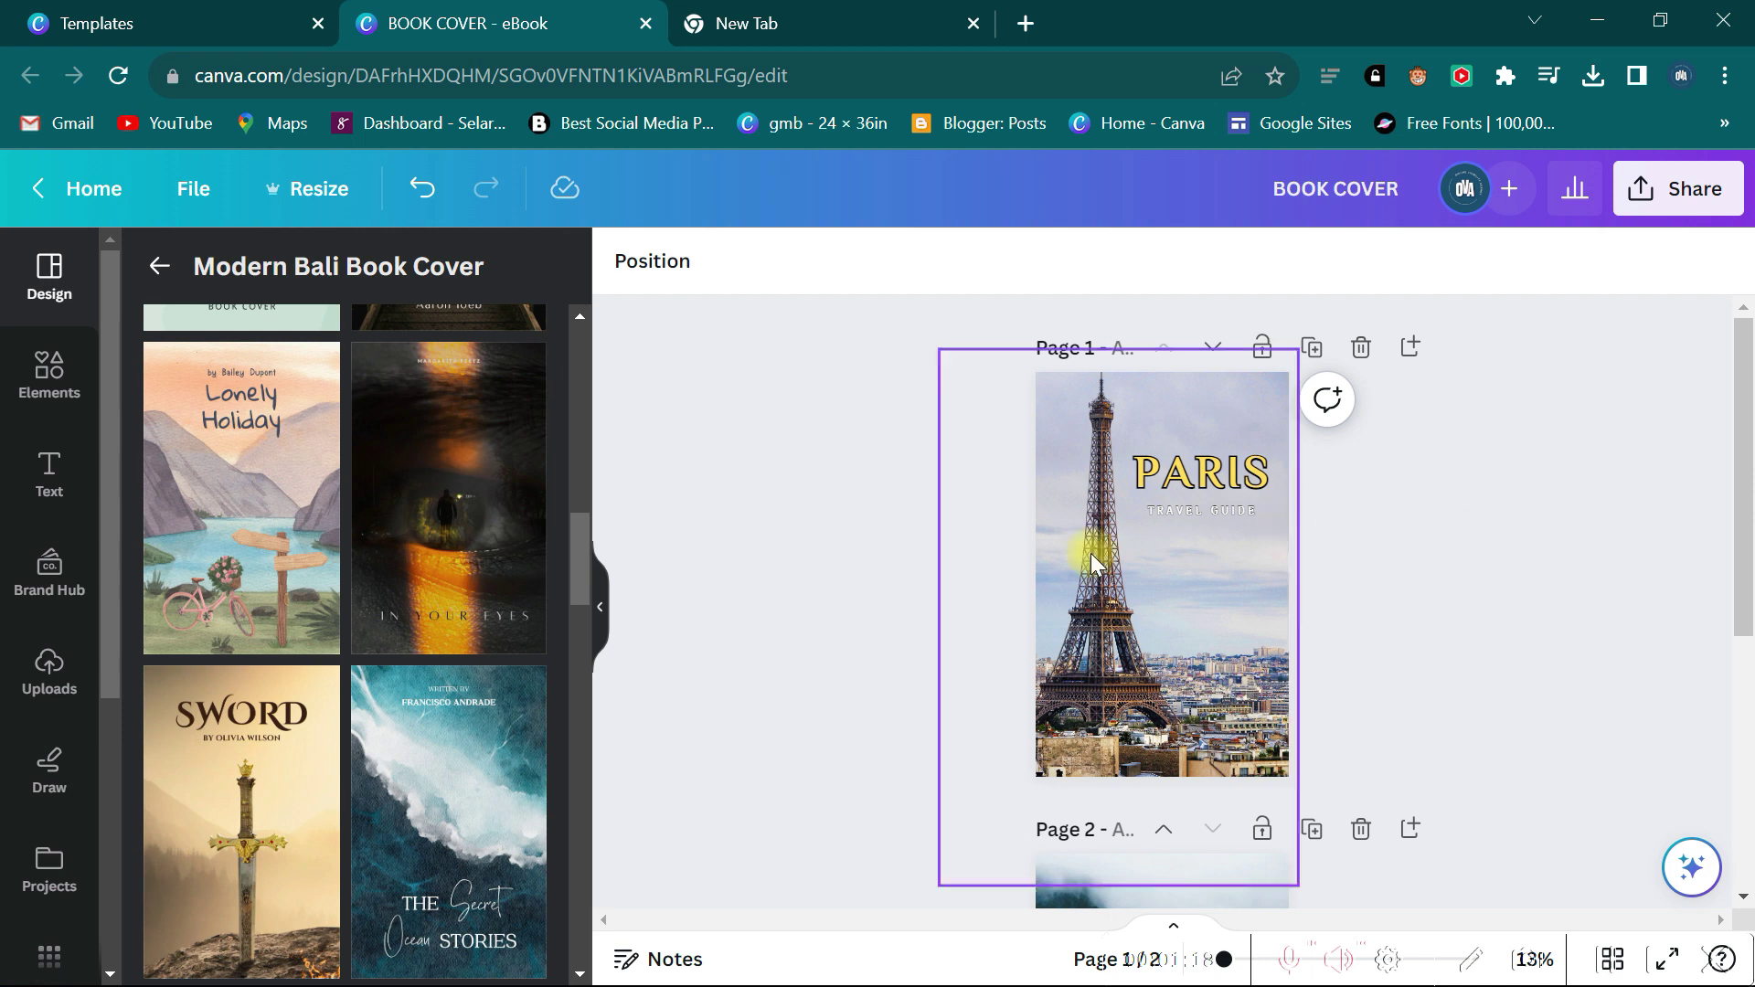
Search Elements for GRADIENT and filter the results to Graphics.
{"action": "left_click", "coordinate": [77, 374]}
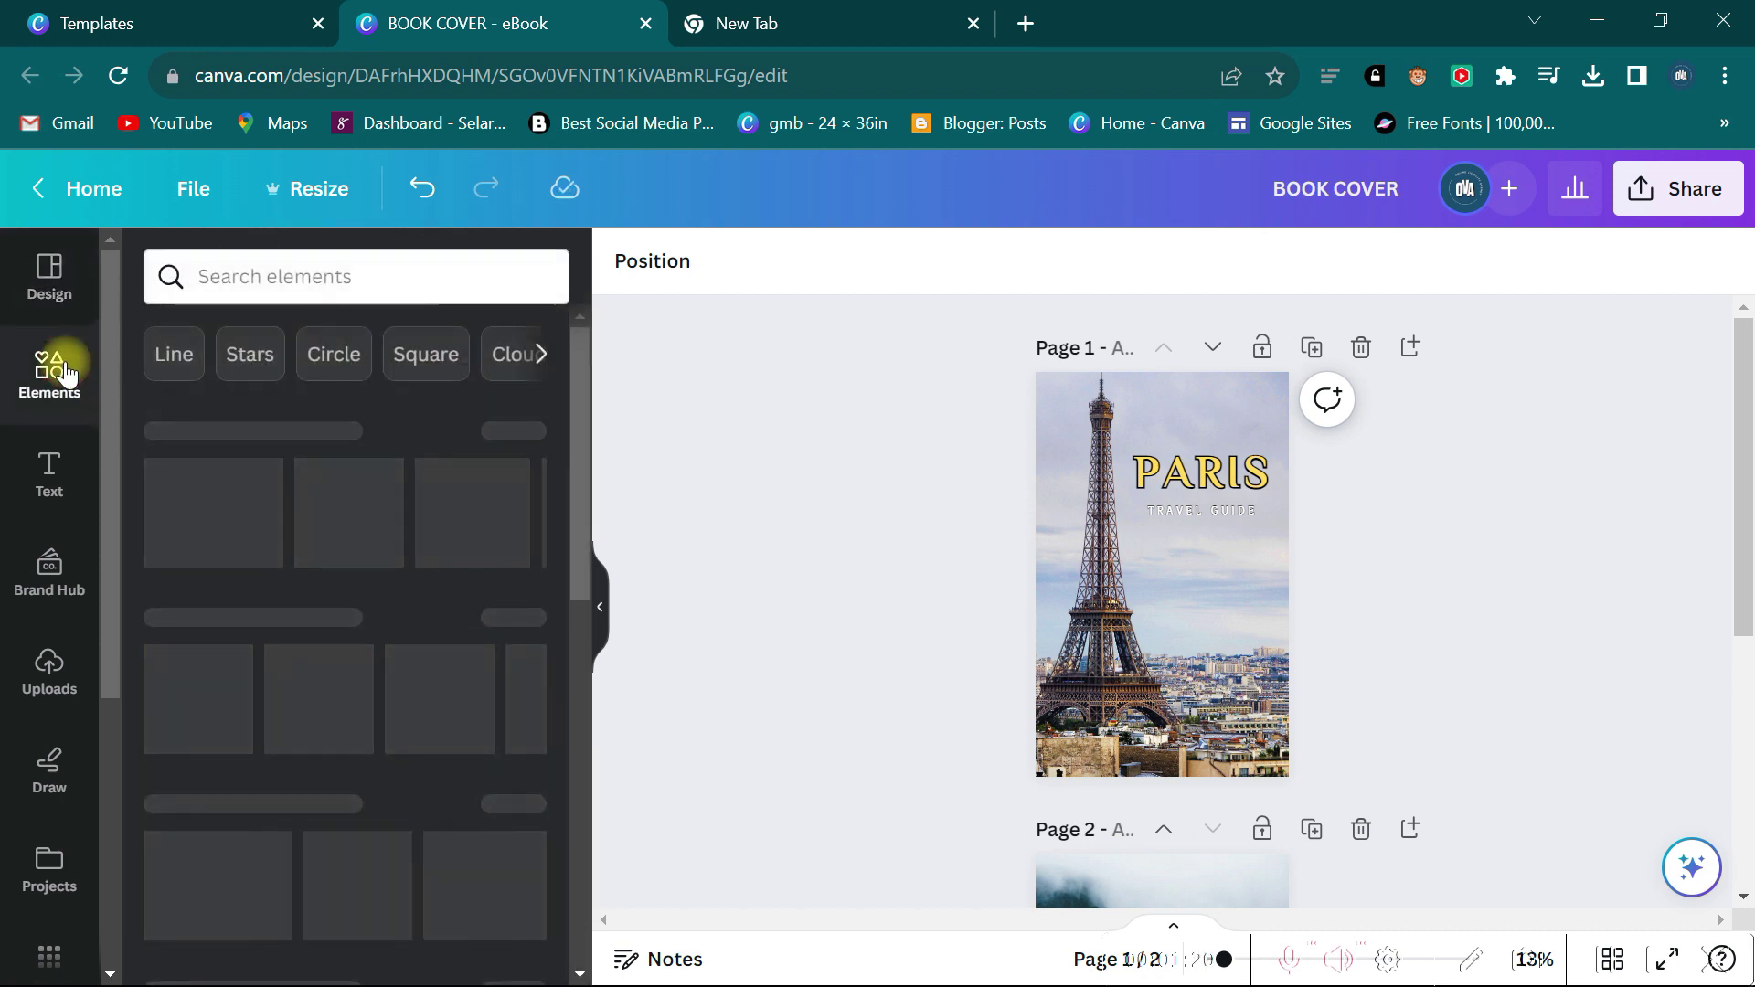
{"action": "left_click", "coordinate": [270, 278]}
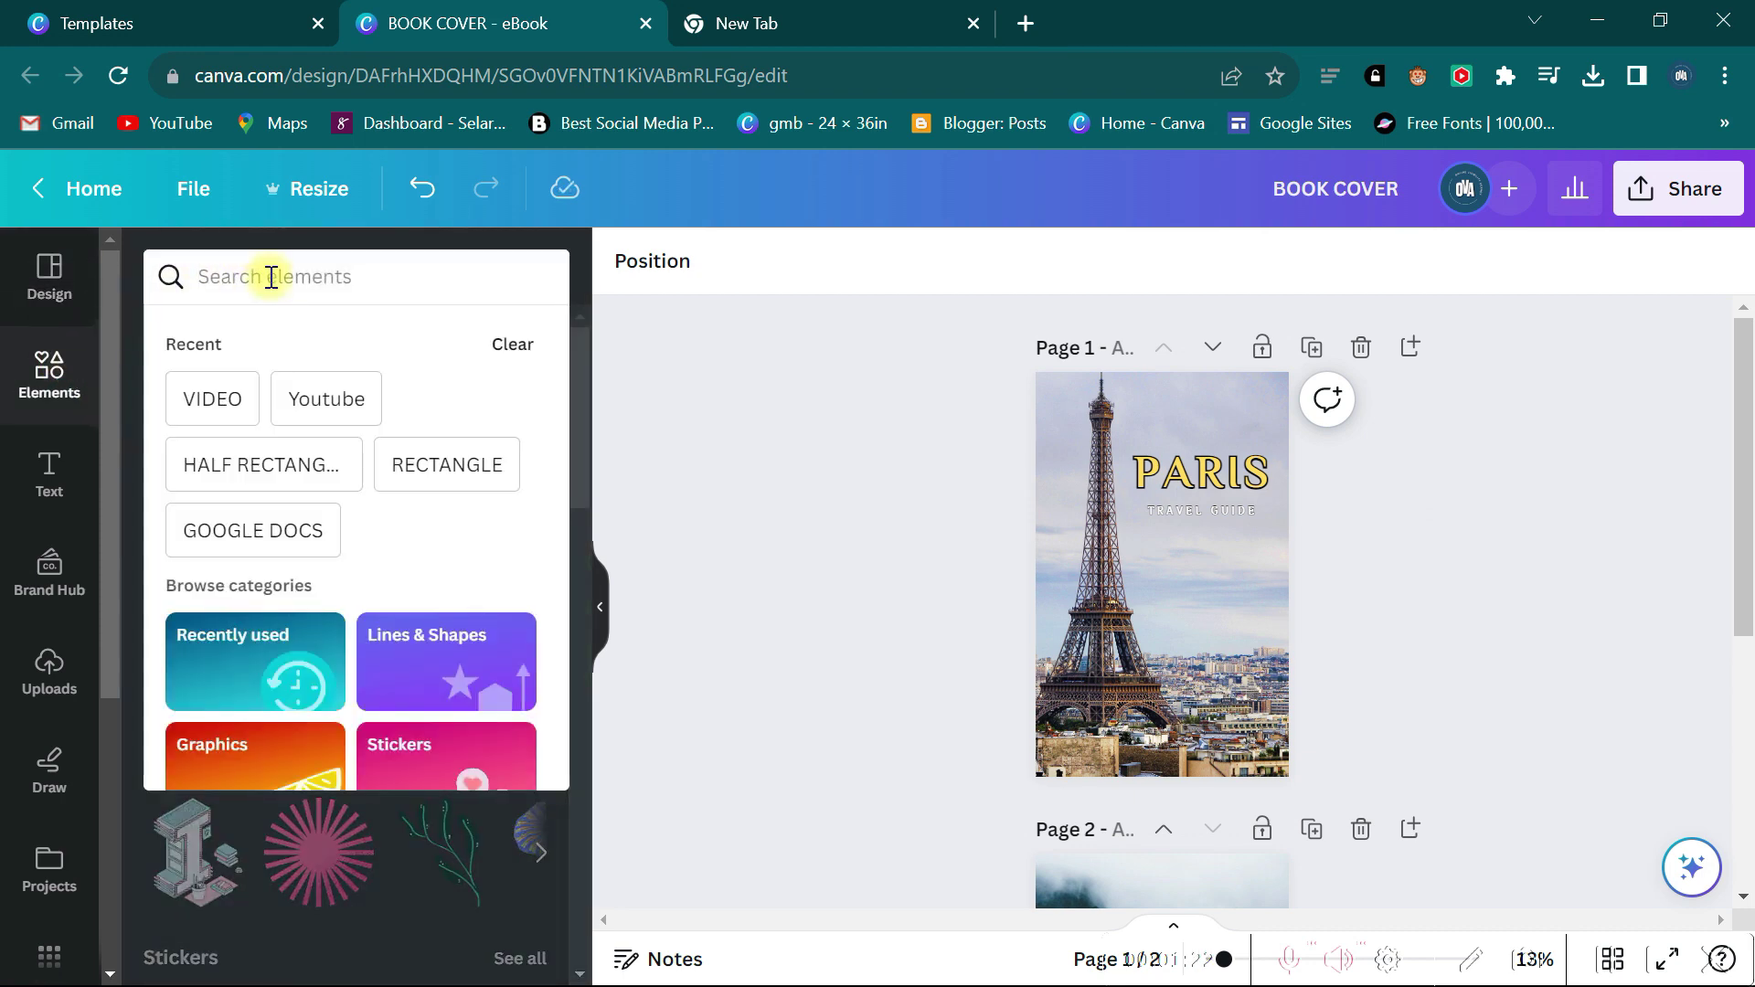
{"action": "type", "text": "GEA"}
{"action": "key", "text": "BackSpace"}
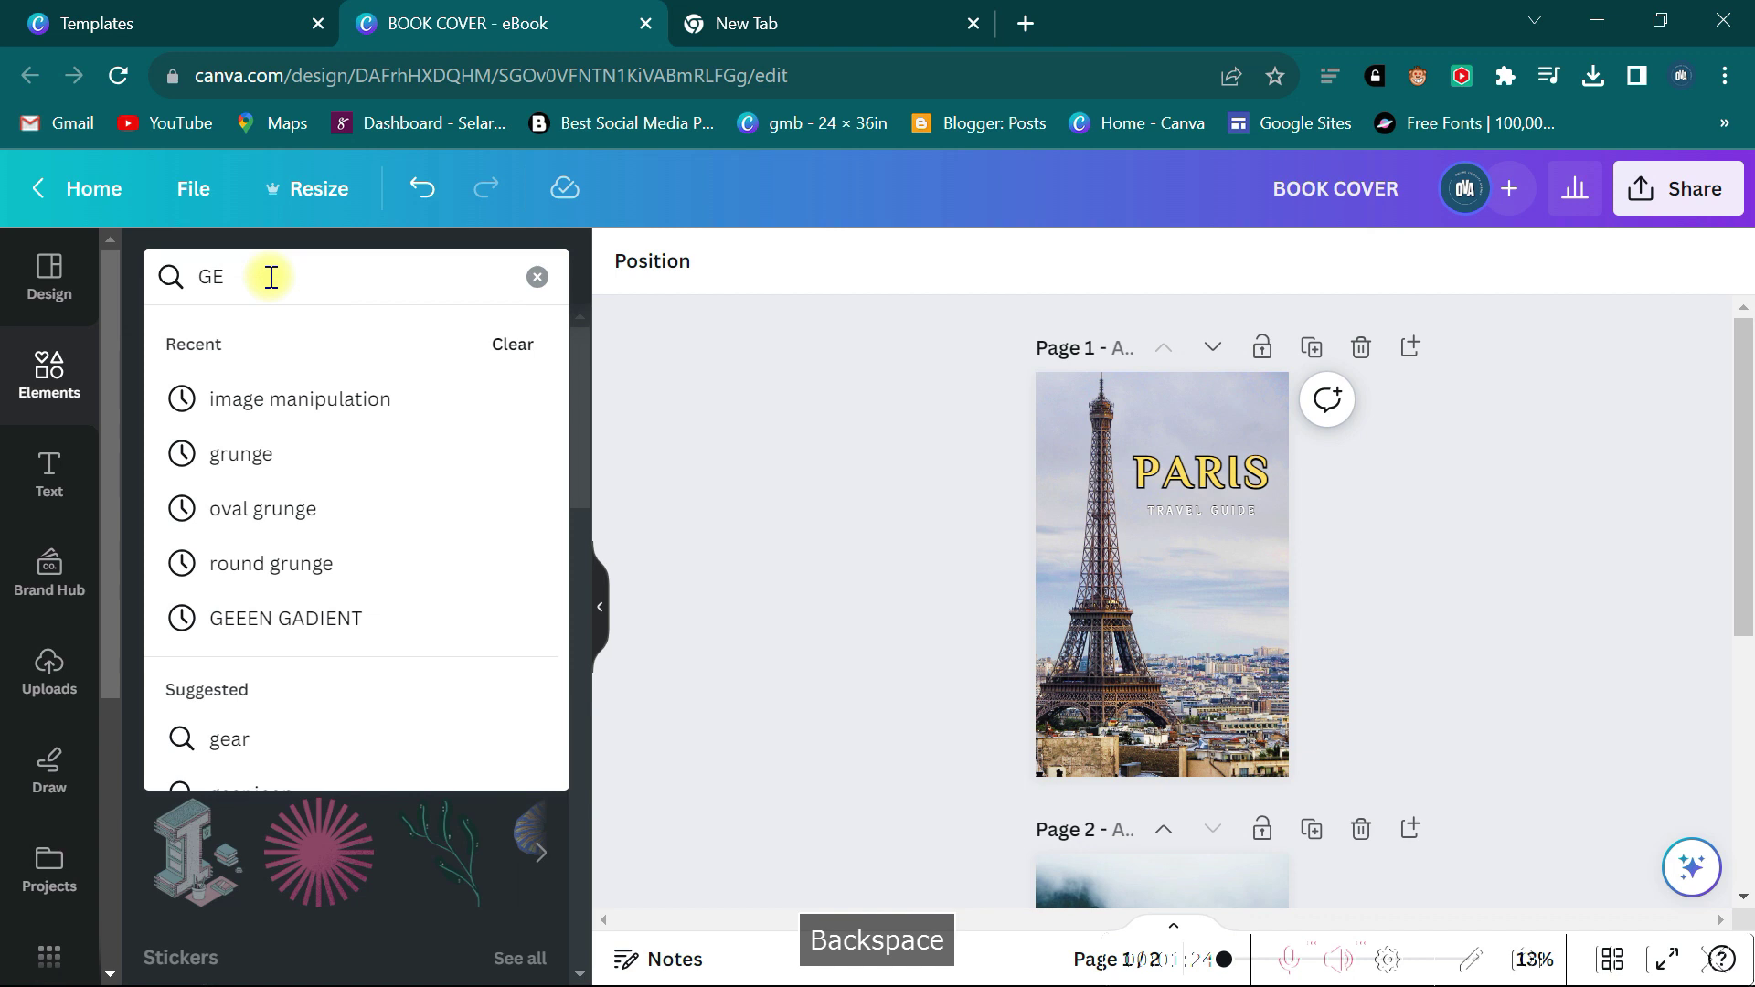
{"action": "key", "text": "BackSpace"}
{"action": "type", "text": "RA"}
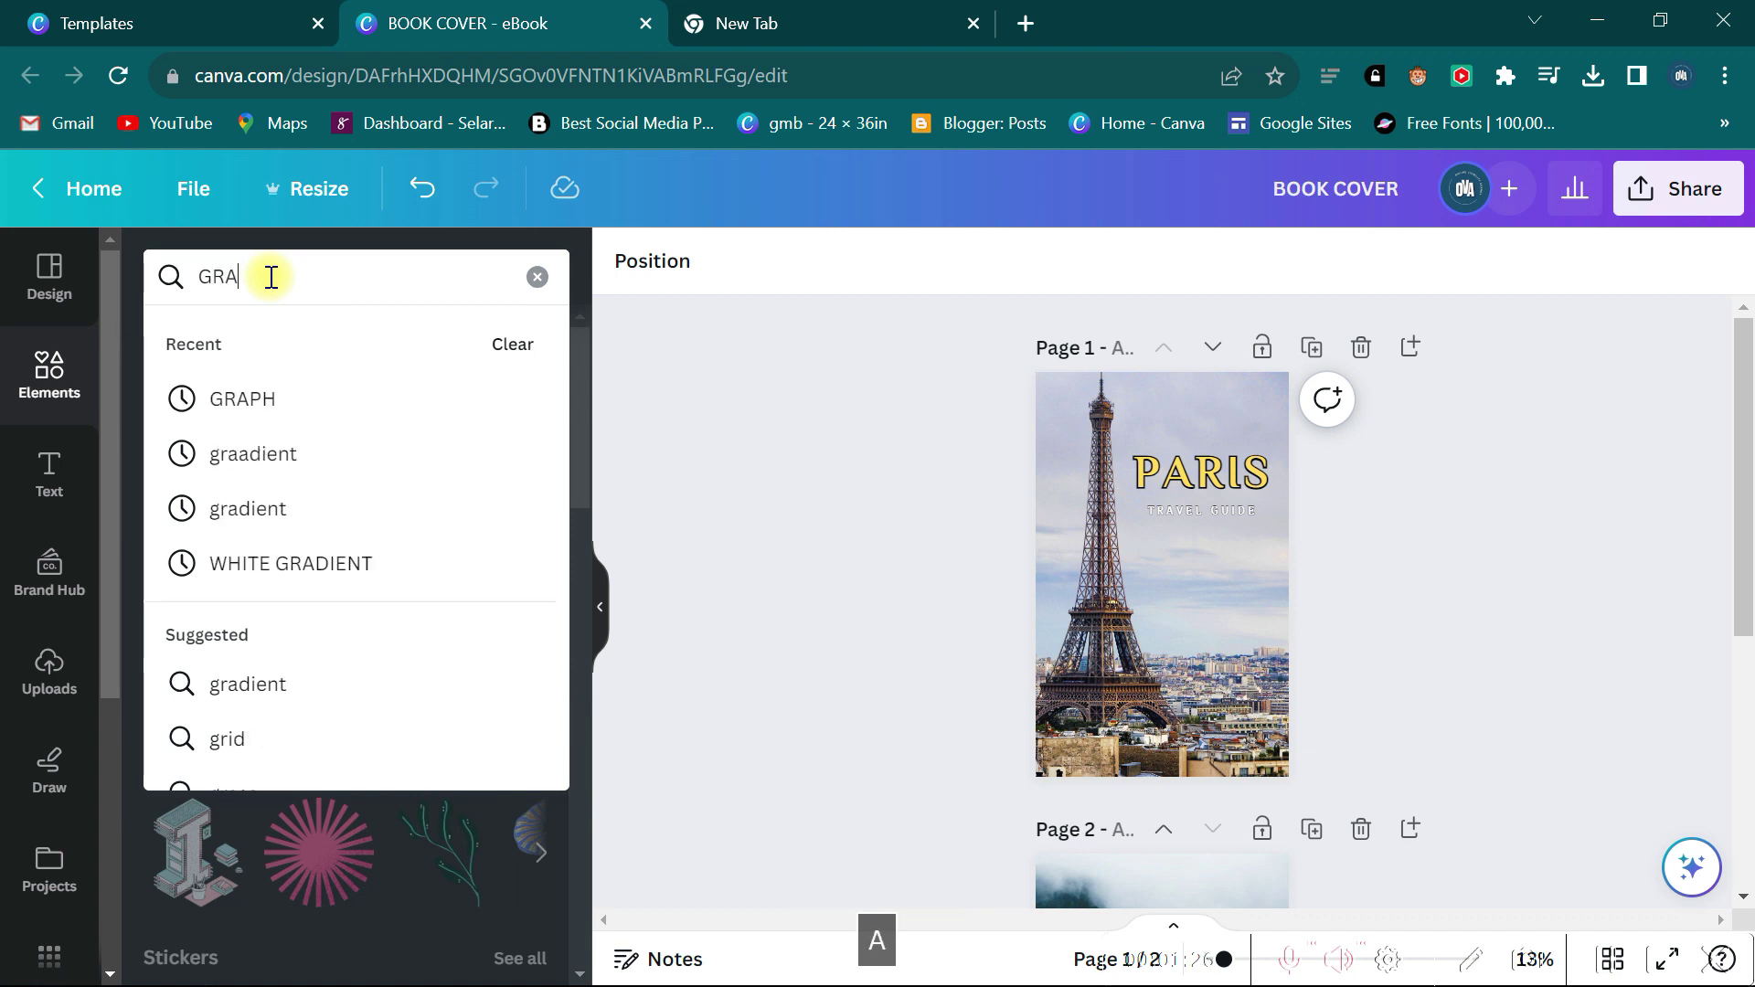
{"action": "type", "text": "DIENT"}
{"action": "key", "text": "Return"}
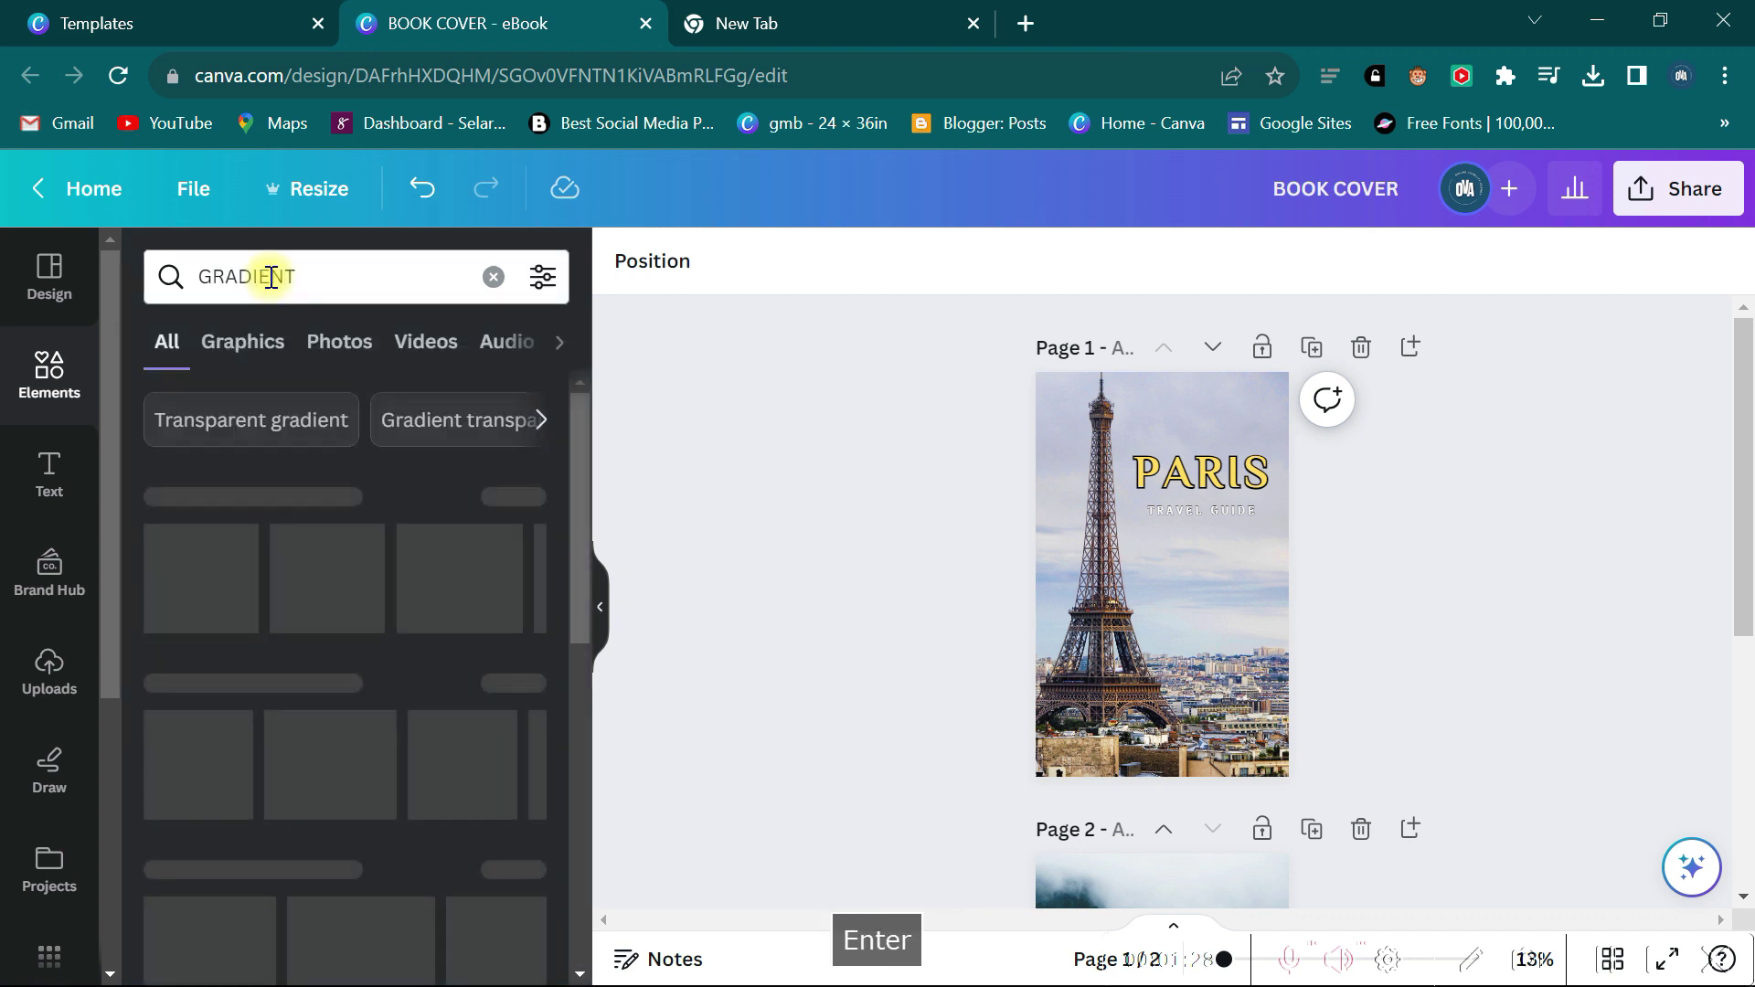
{"action": "left_click", "coordinate": [243, 341]}
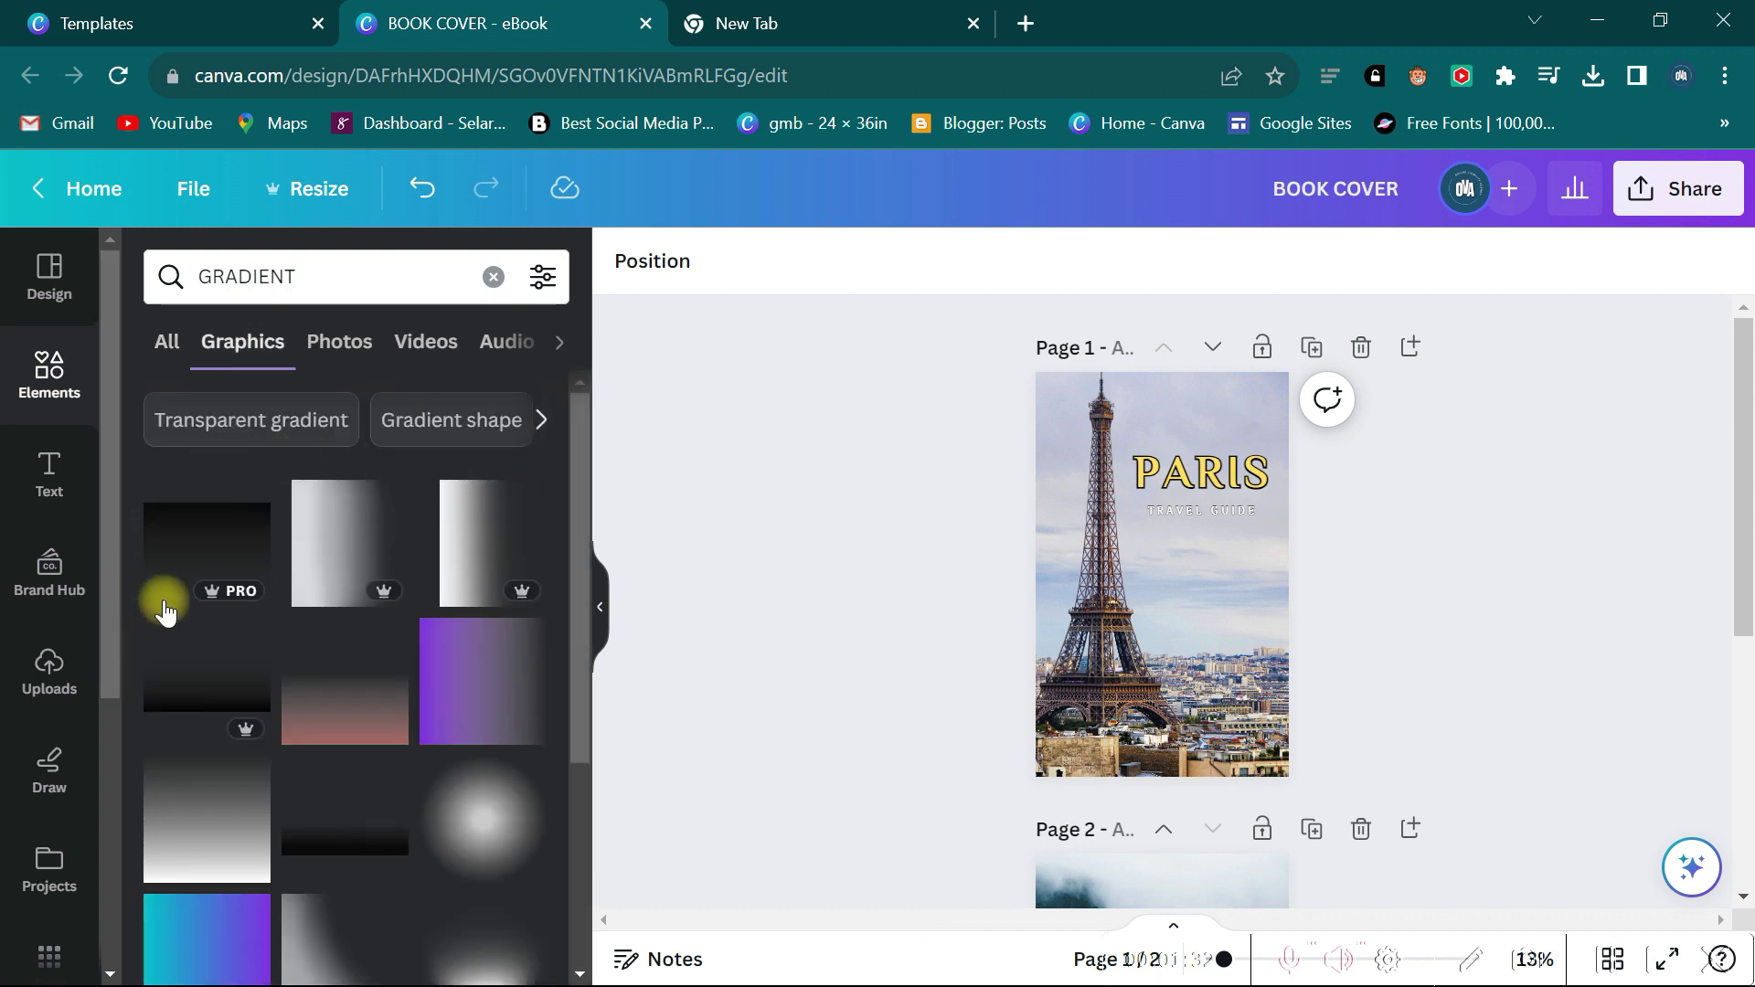
{"action": "scroll", "coordinate": [313, 560], "scroll_direction": "down", "scroll_amount": 5}
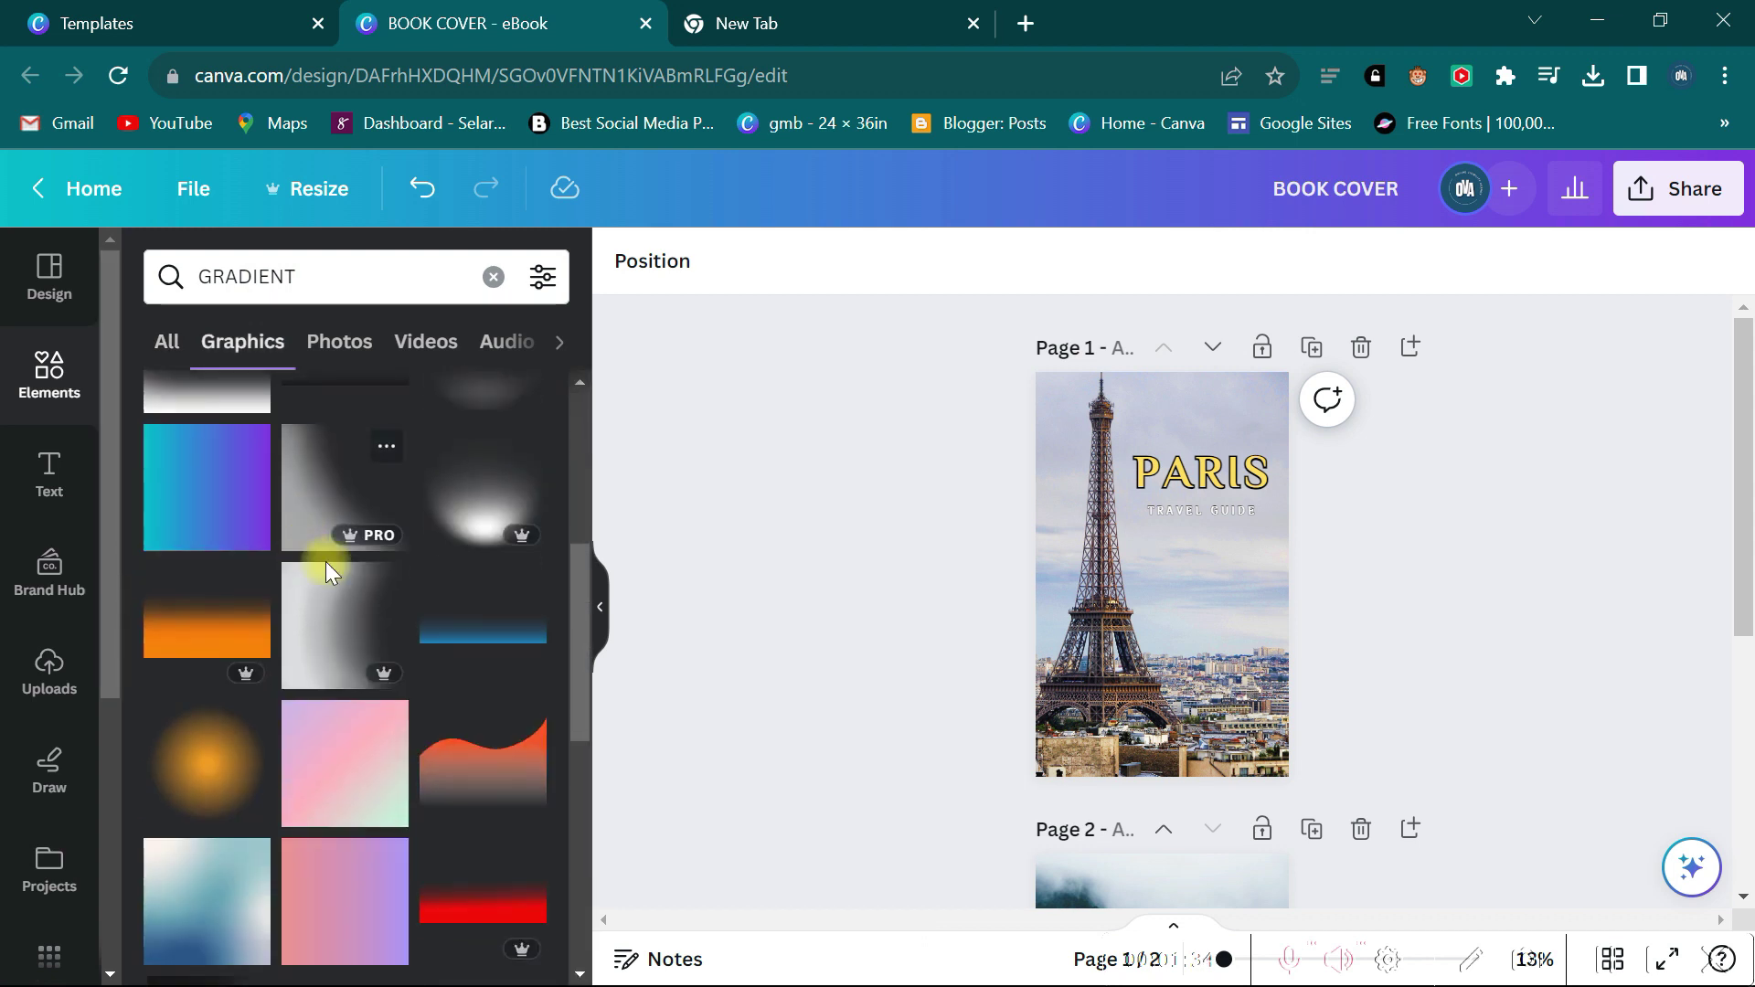
Add the blue gradient graphic, rotate it about -93° and stretch it down the cover's right edge.
{"action": "left_click", "coordinate": [461, 605]}
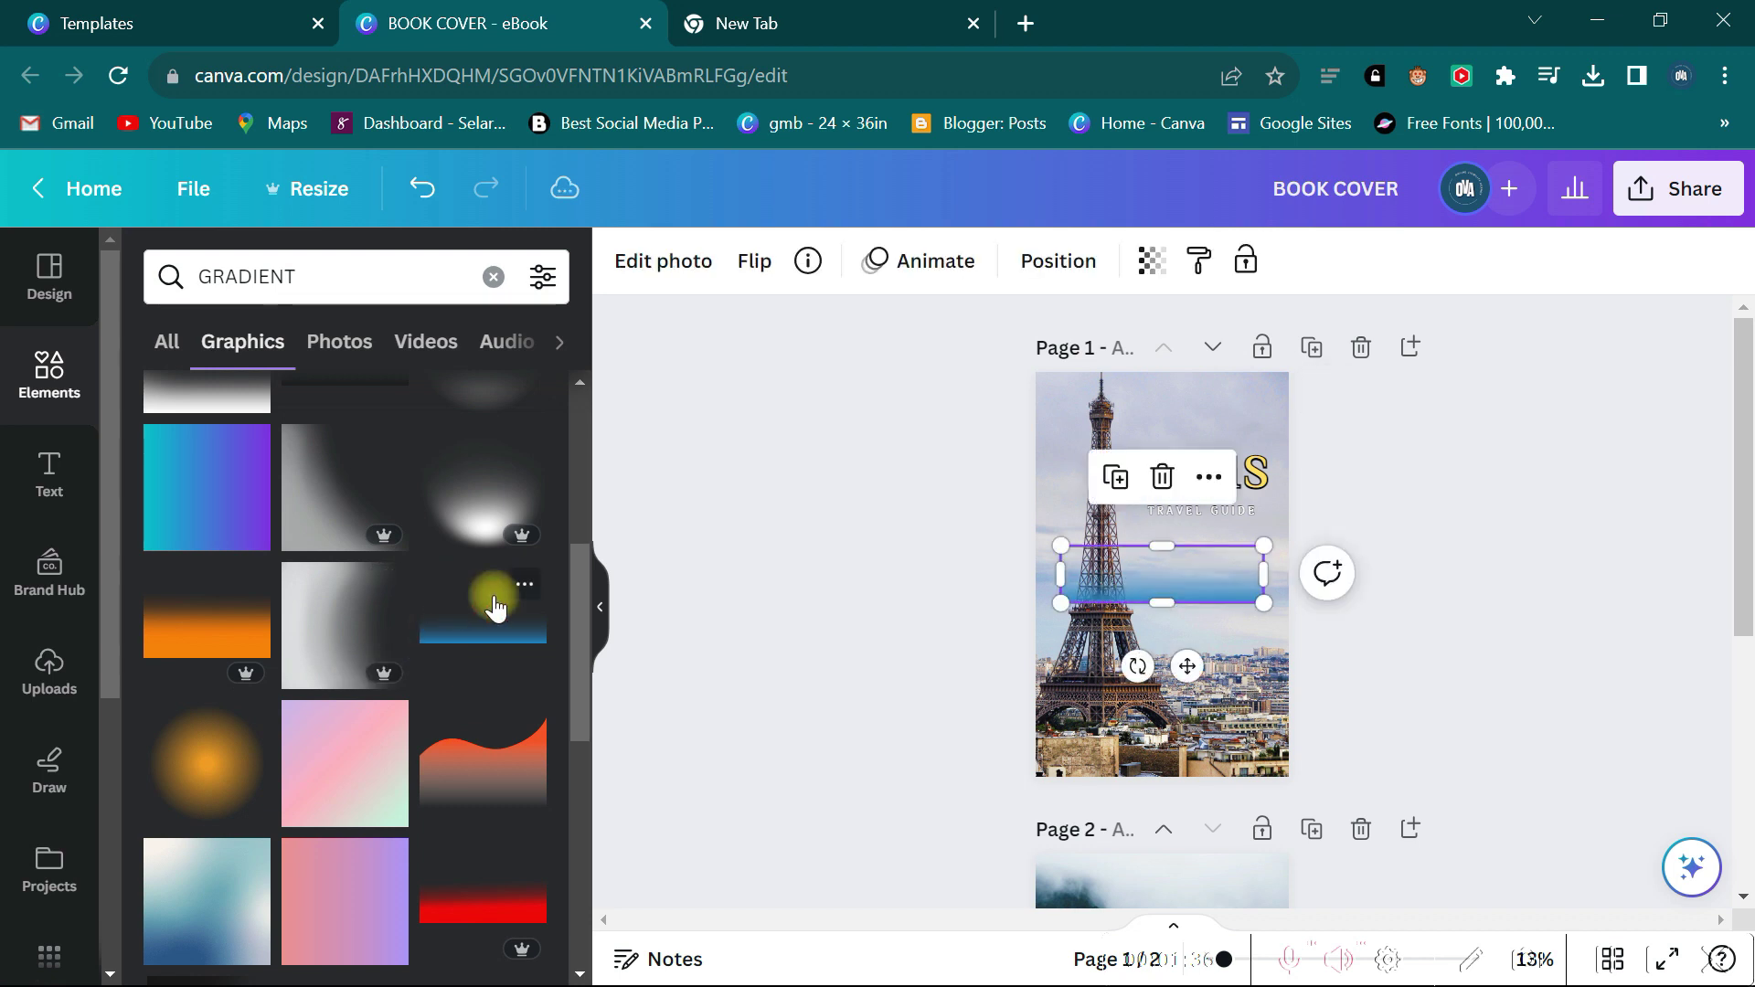
{"action": "left_click_drag", "start_coordinate": [1134, 664], "coordinate": [1276, 606]}
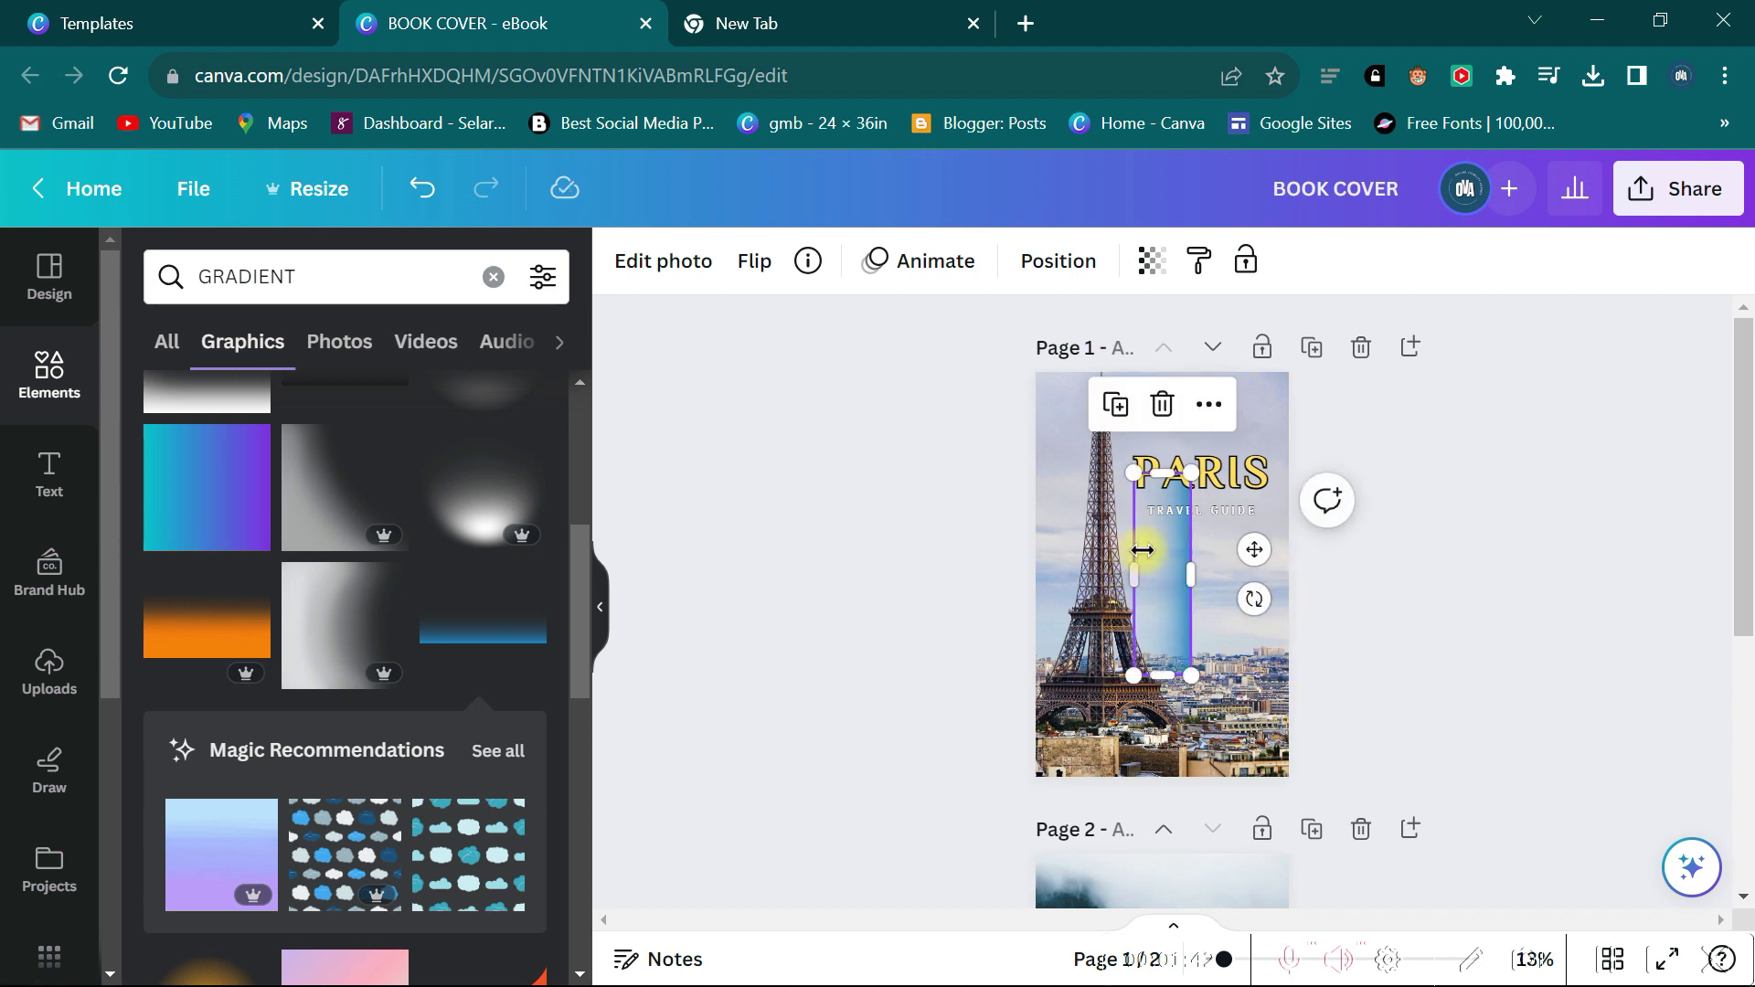
{"action": "left_click_drag", "start_coordinate": [1155, 552], "coordinate": [1256, 415]}
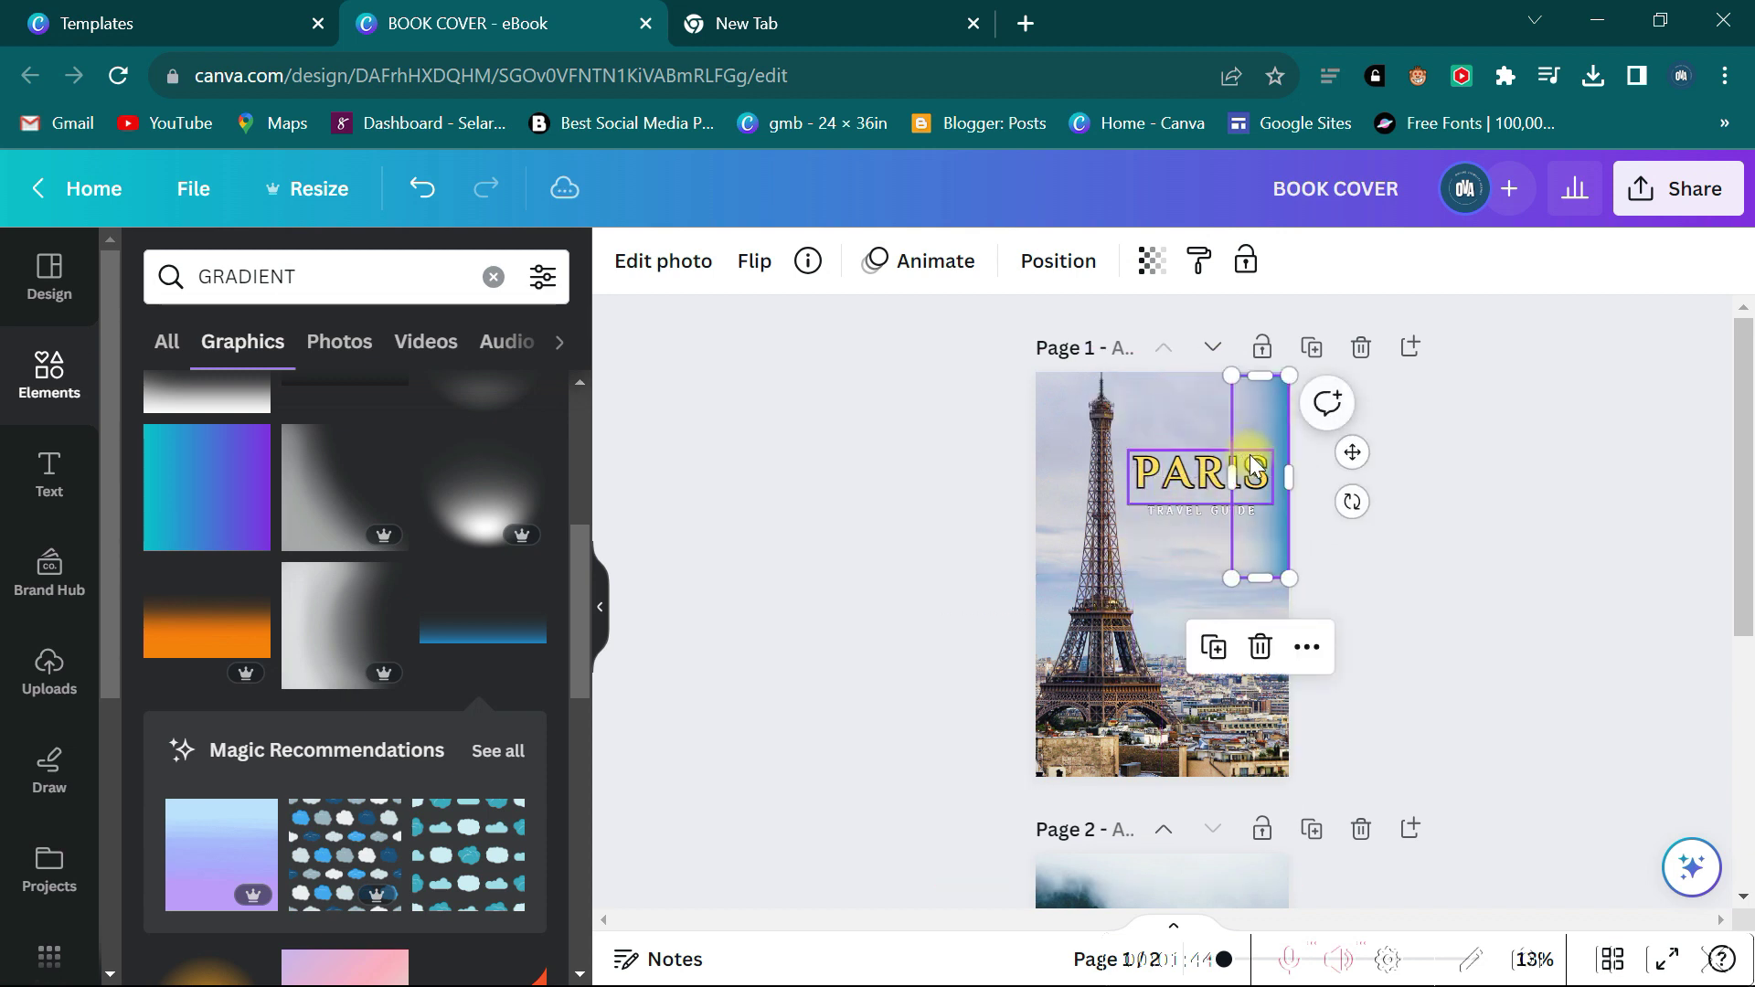
{"action": "left_click_drag", "start_coordinate": [1231, 578], "coordinate": [539, 904]}
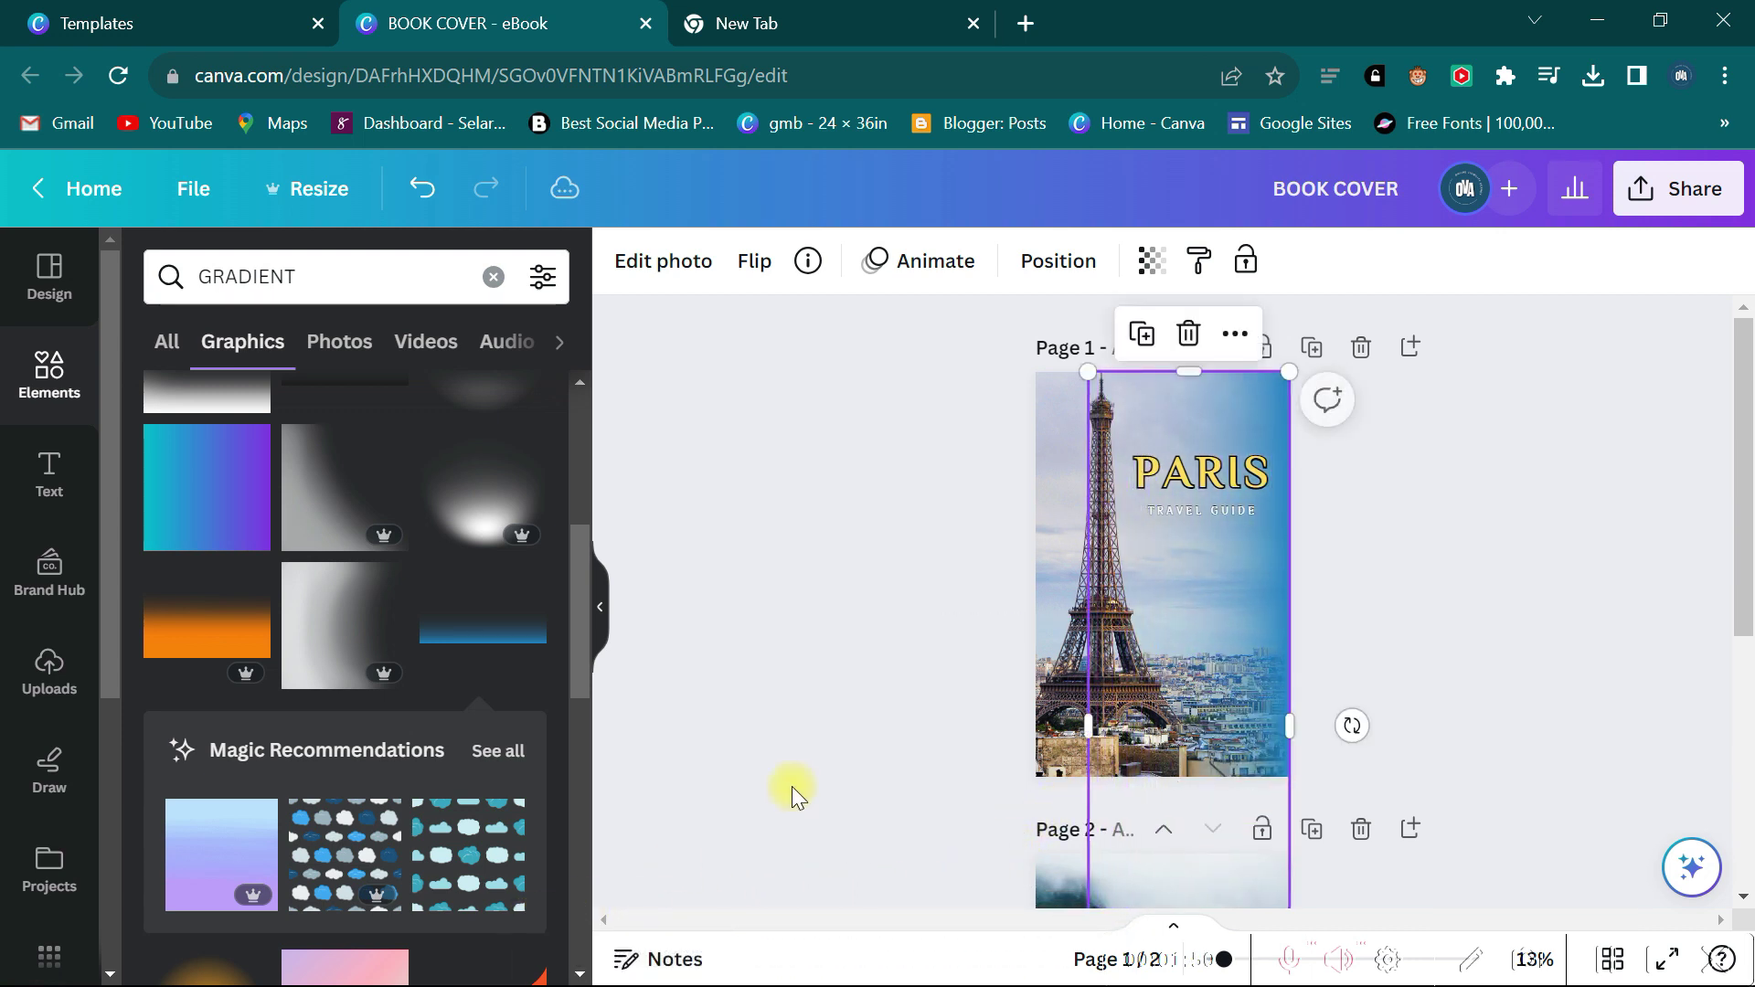
{"action": "left_click_drag", "start_coordinate": [1082, 370], "coordinate": [1108, 403]}
{"action": "left_click", "coordinate": [1512, 486]}
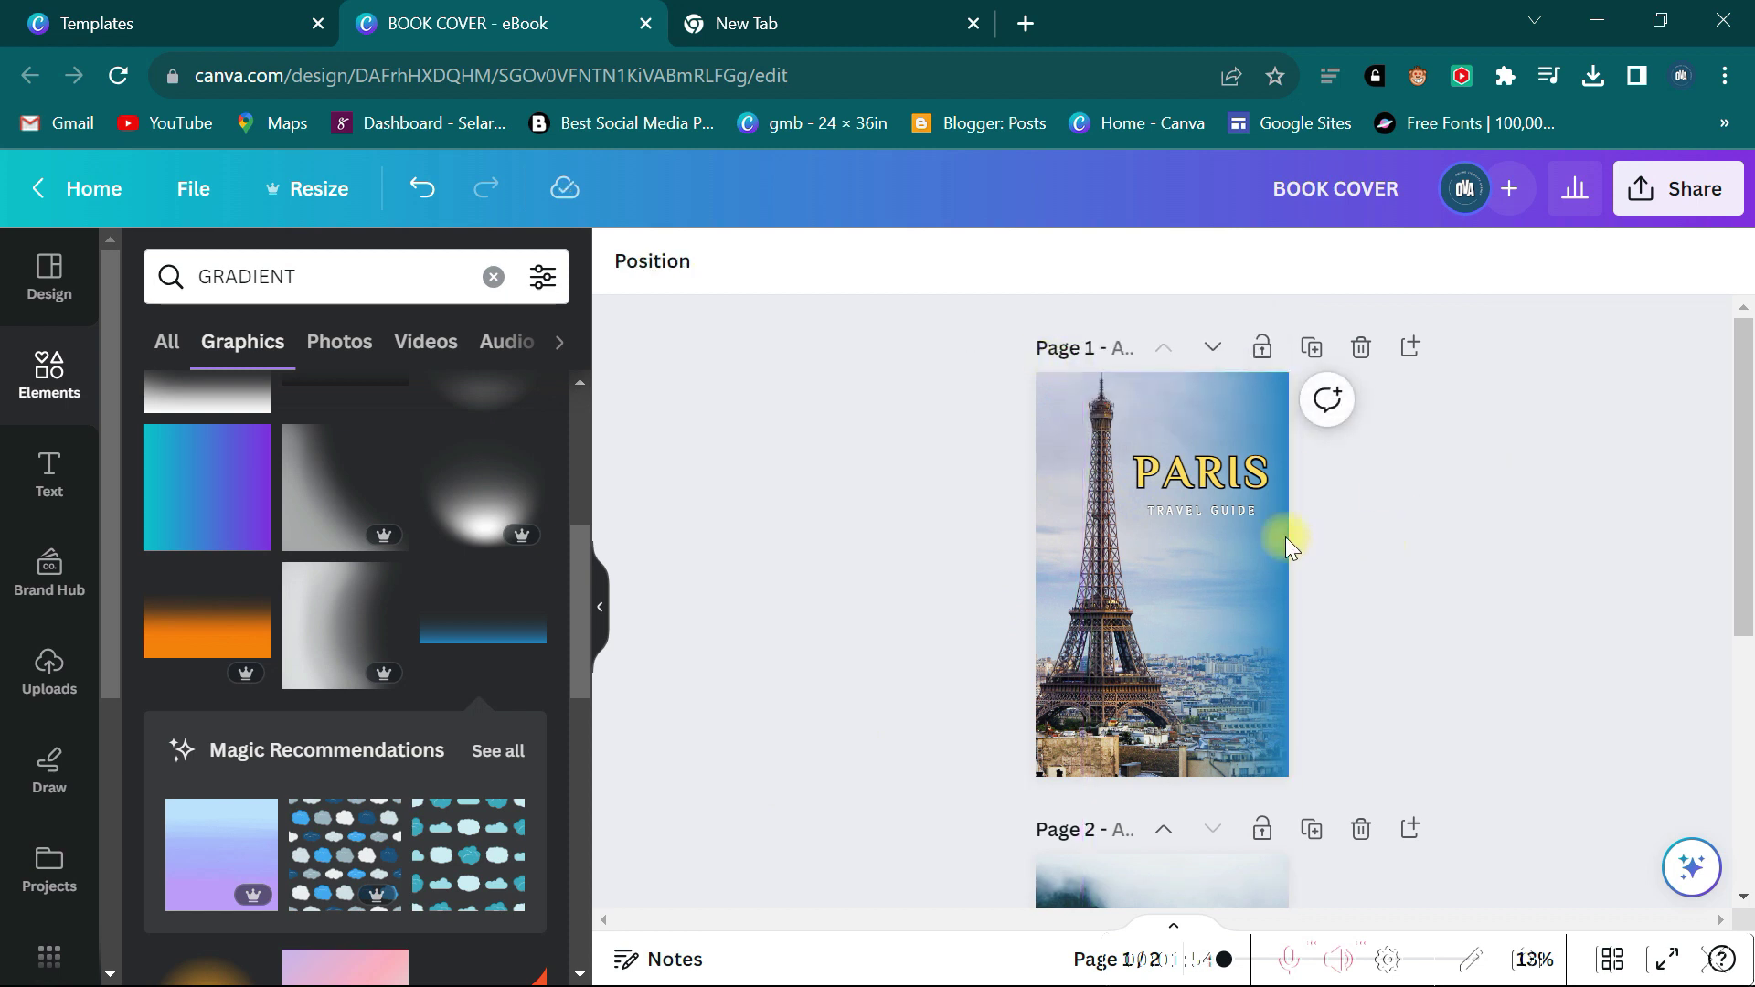
{"action": "left_click", "coordinate": [1199, 585]}
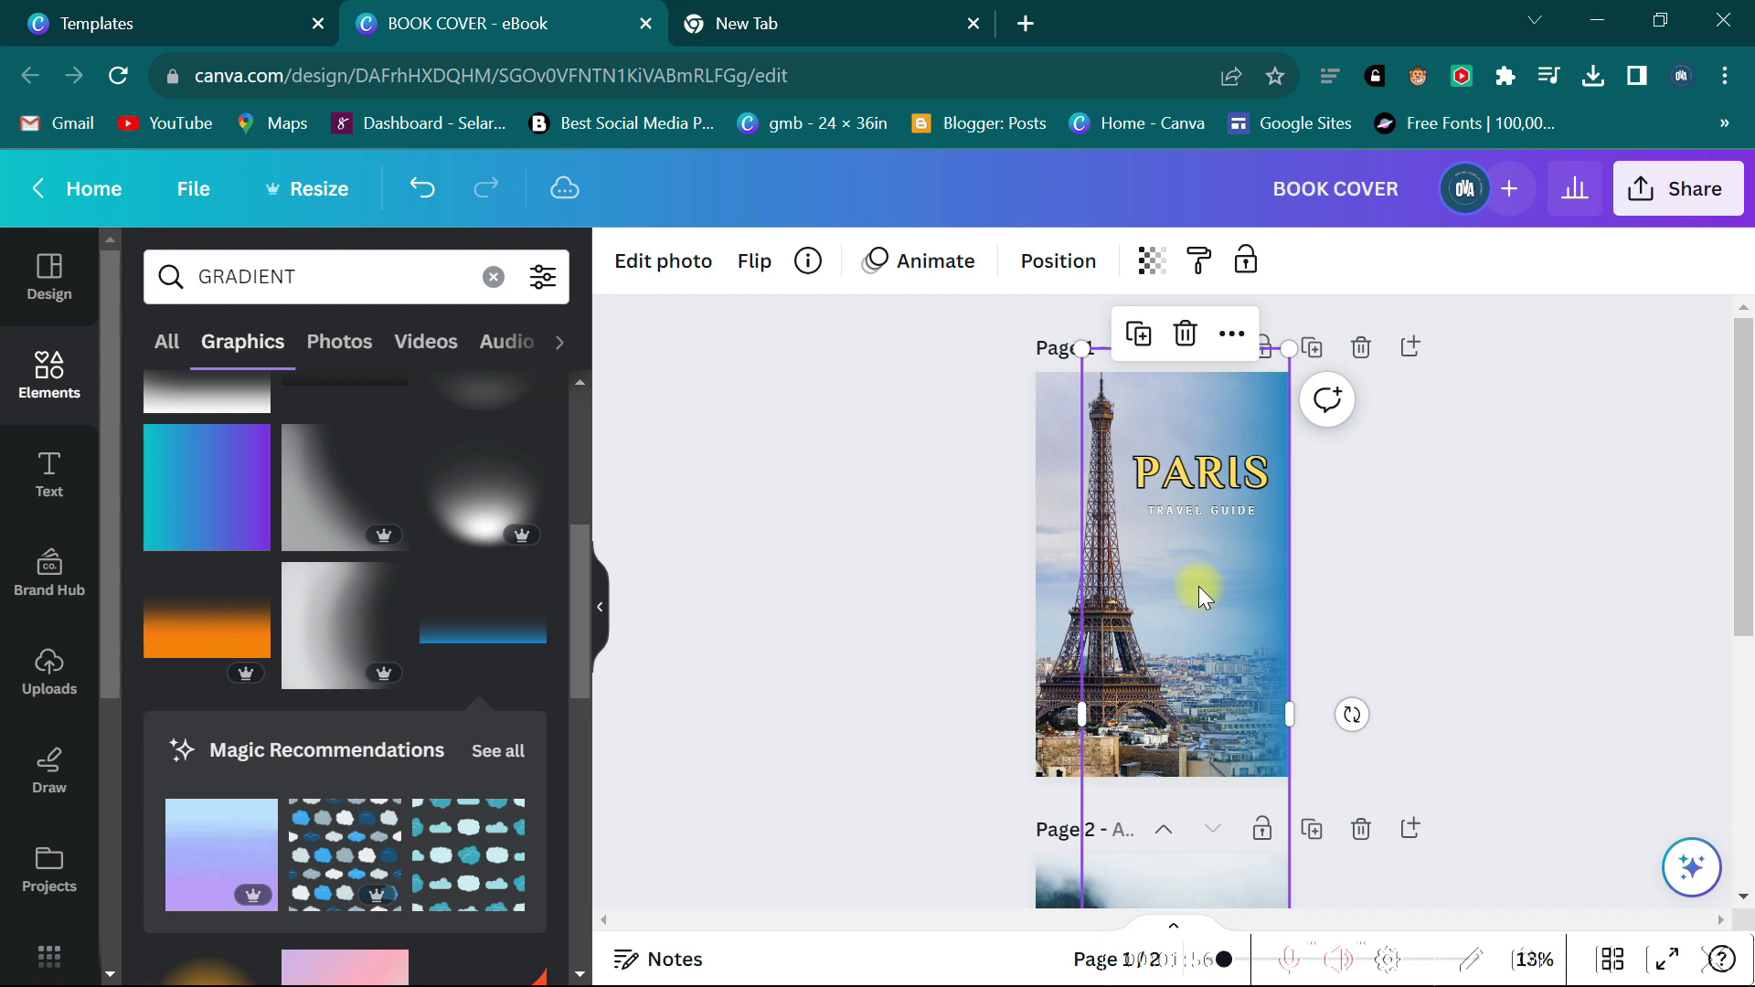
{"action": "left_click", "coordinate": [648, 260]}
Preview the Lite, Scandi and Ink filters on the gradient overlay.
{"action": "scroll", "coordinate": [454, 544], "scroll_direction": "down", "scroll_amount": 2}
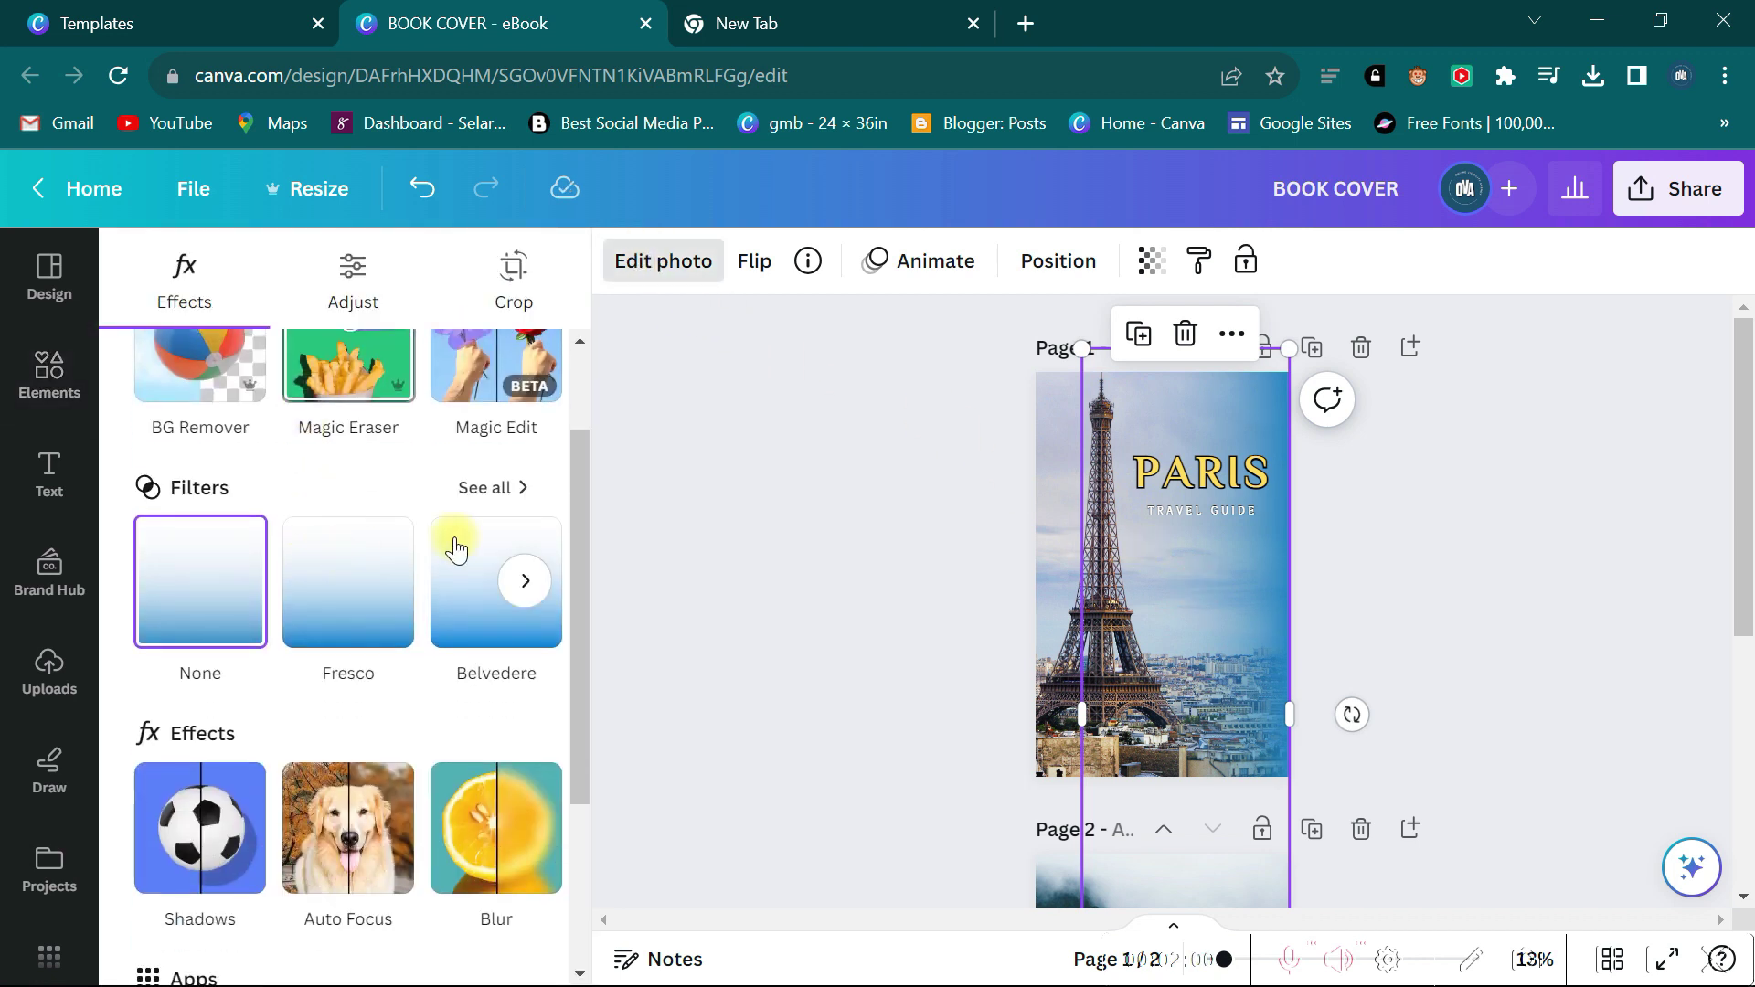
{"action": "left_click", "coordinate": [491, 487]}
{"action": "scroll", "coordinate": [491, 479], "scroll_direction": "down", "scroll_amount": 5}
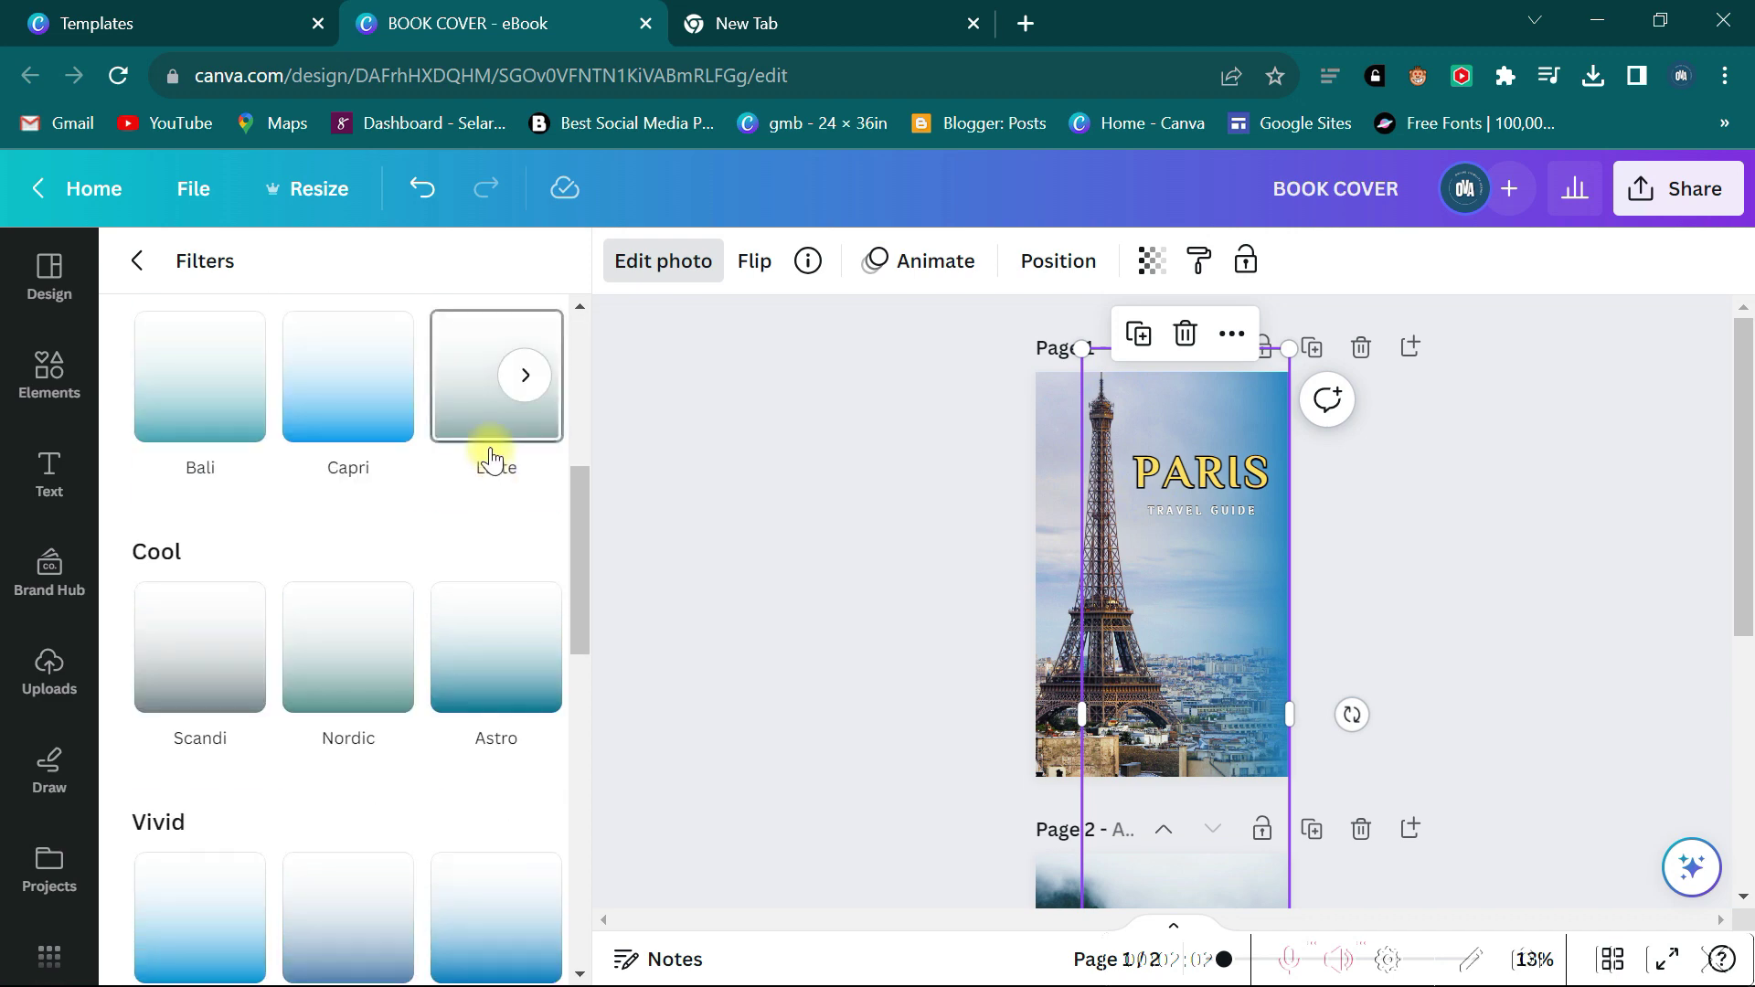
{"action": "left_click", "coordinate": [478, 382]}
{"action": "scroll", "coordinate": [470, 457], "scroll_direction": "down", "scroll_amount": 4}
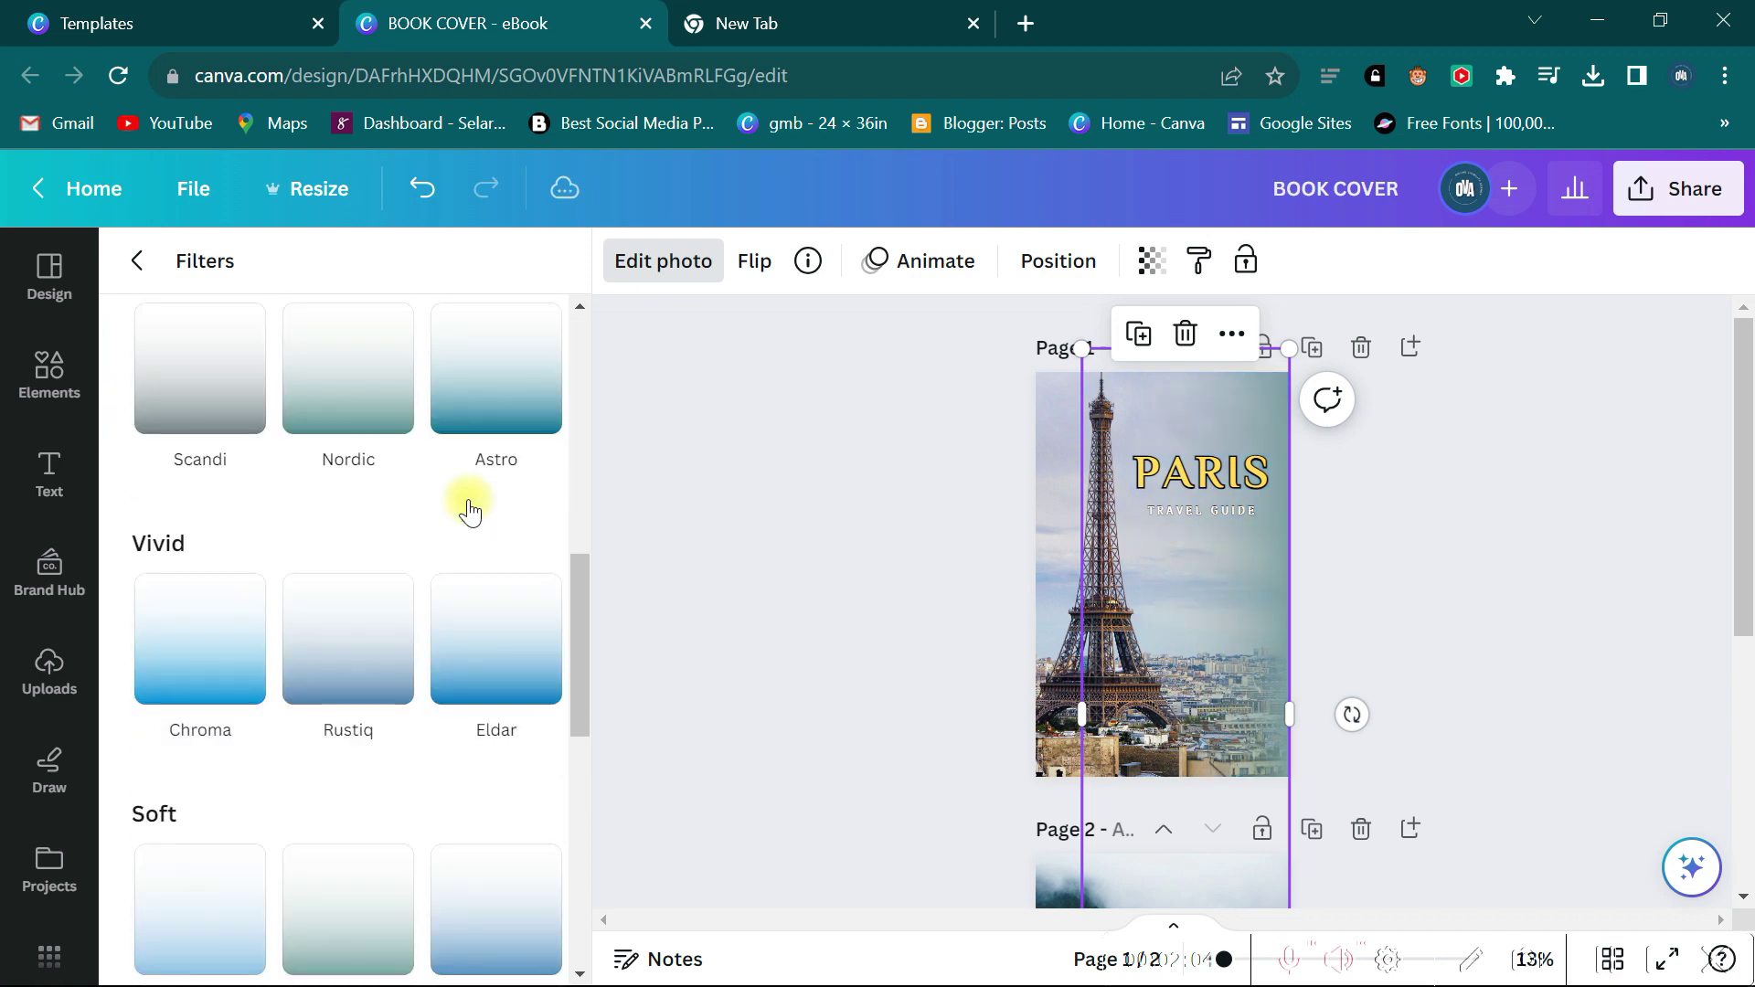
{"action": "left_click", "coordinate": [188, 380]}
{"action": "scroll", "coordinate": [393, 496], "scroll_direction": "down", "scroll_amount": 5}
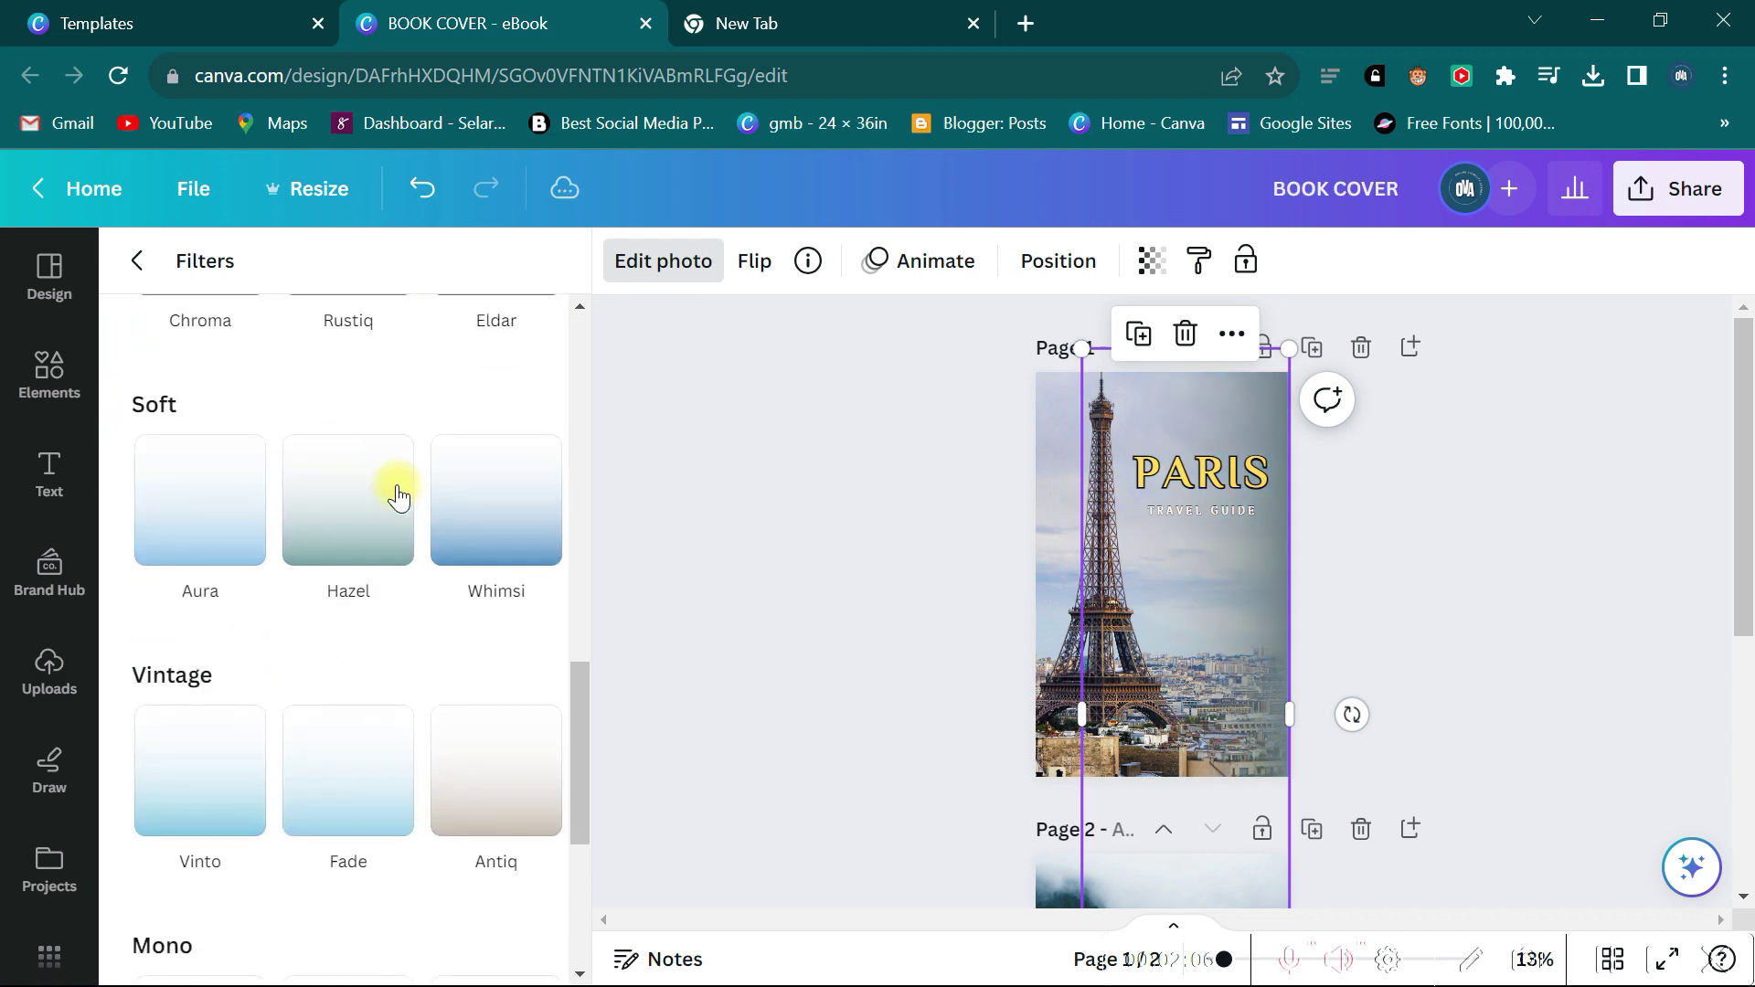
{"action": "left_click", "coordinate": [512, 768]}
{"action": "scroll", "coordinate": [421, 605], "scroll_direction": "down", "scroll_amount": 5}
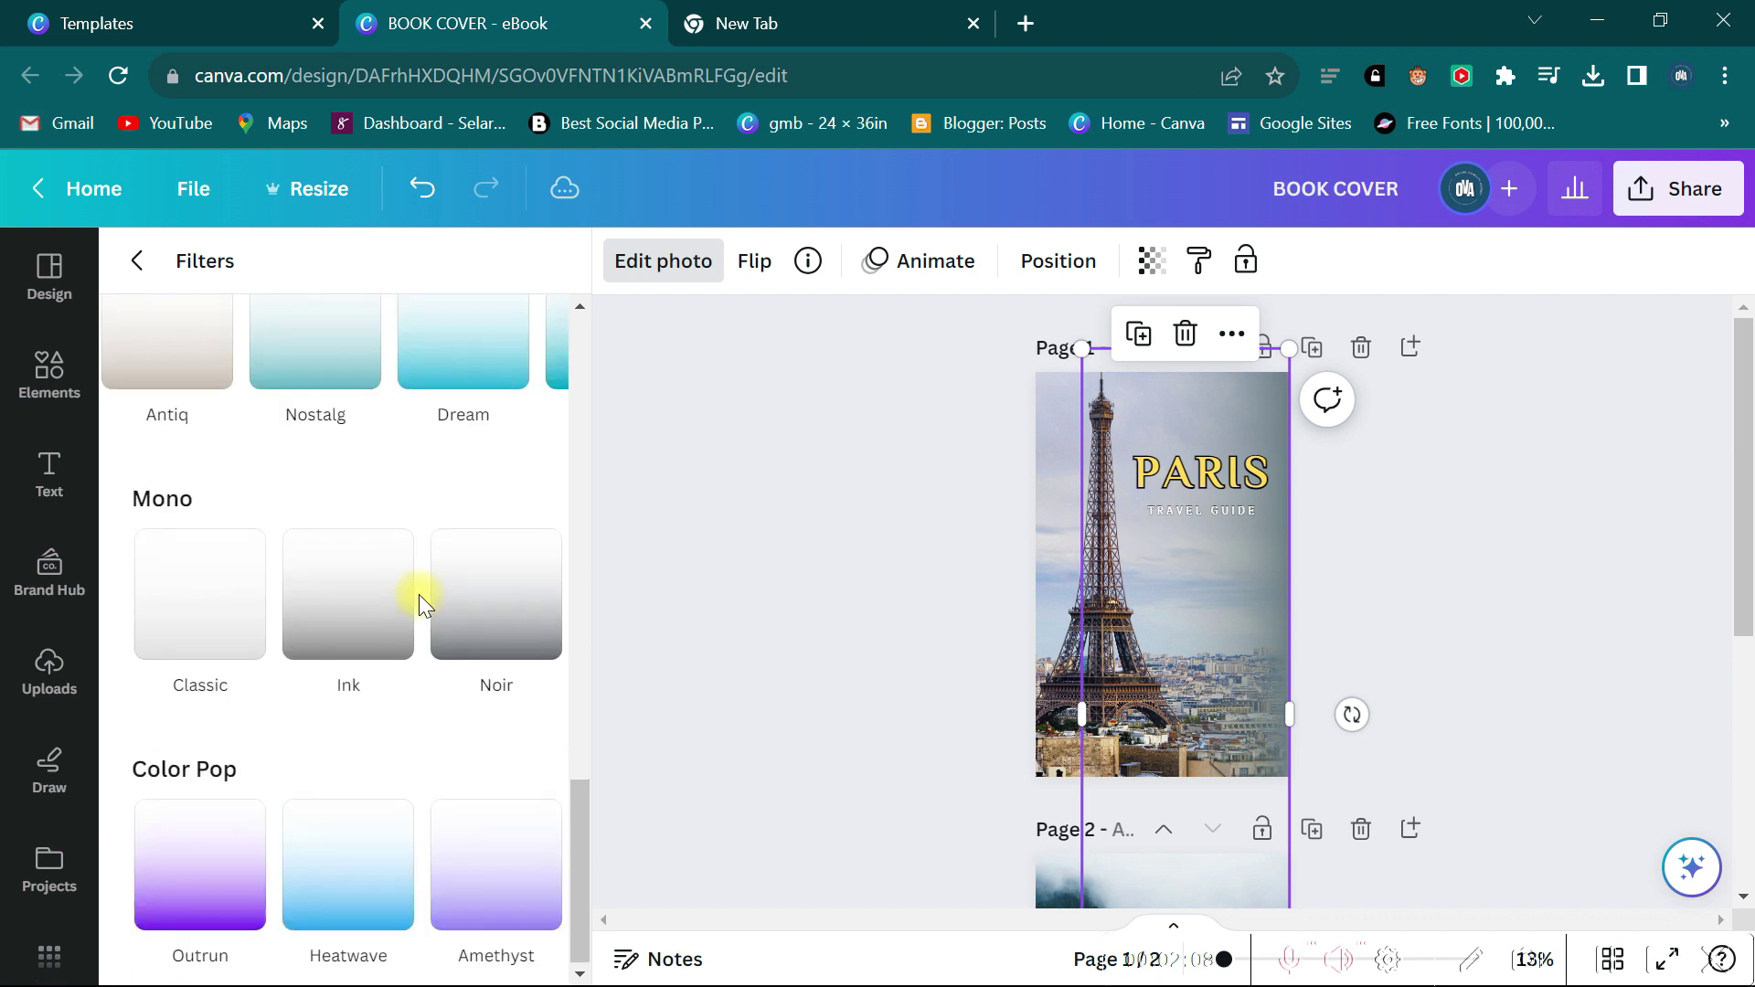
{"action": "left_click", "coordinate": [370, 599]}
Apply the Noir filter so the gradient turns grey.
{"action": "scroll", "coordinate": [430, 608], "scroll_direction": "down", "scroll_amount": 1}
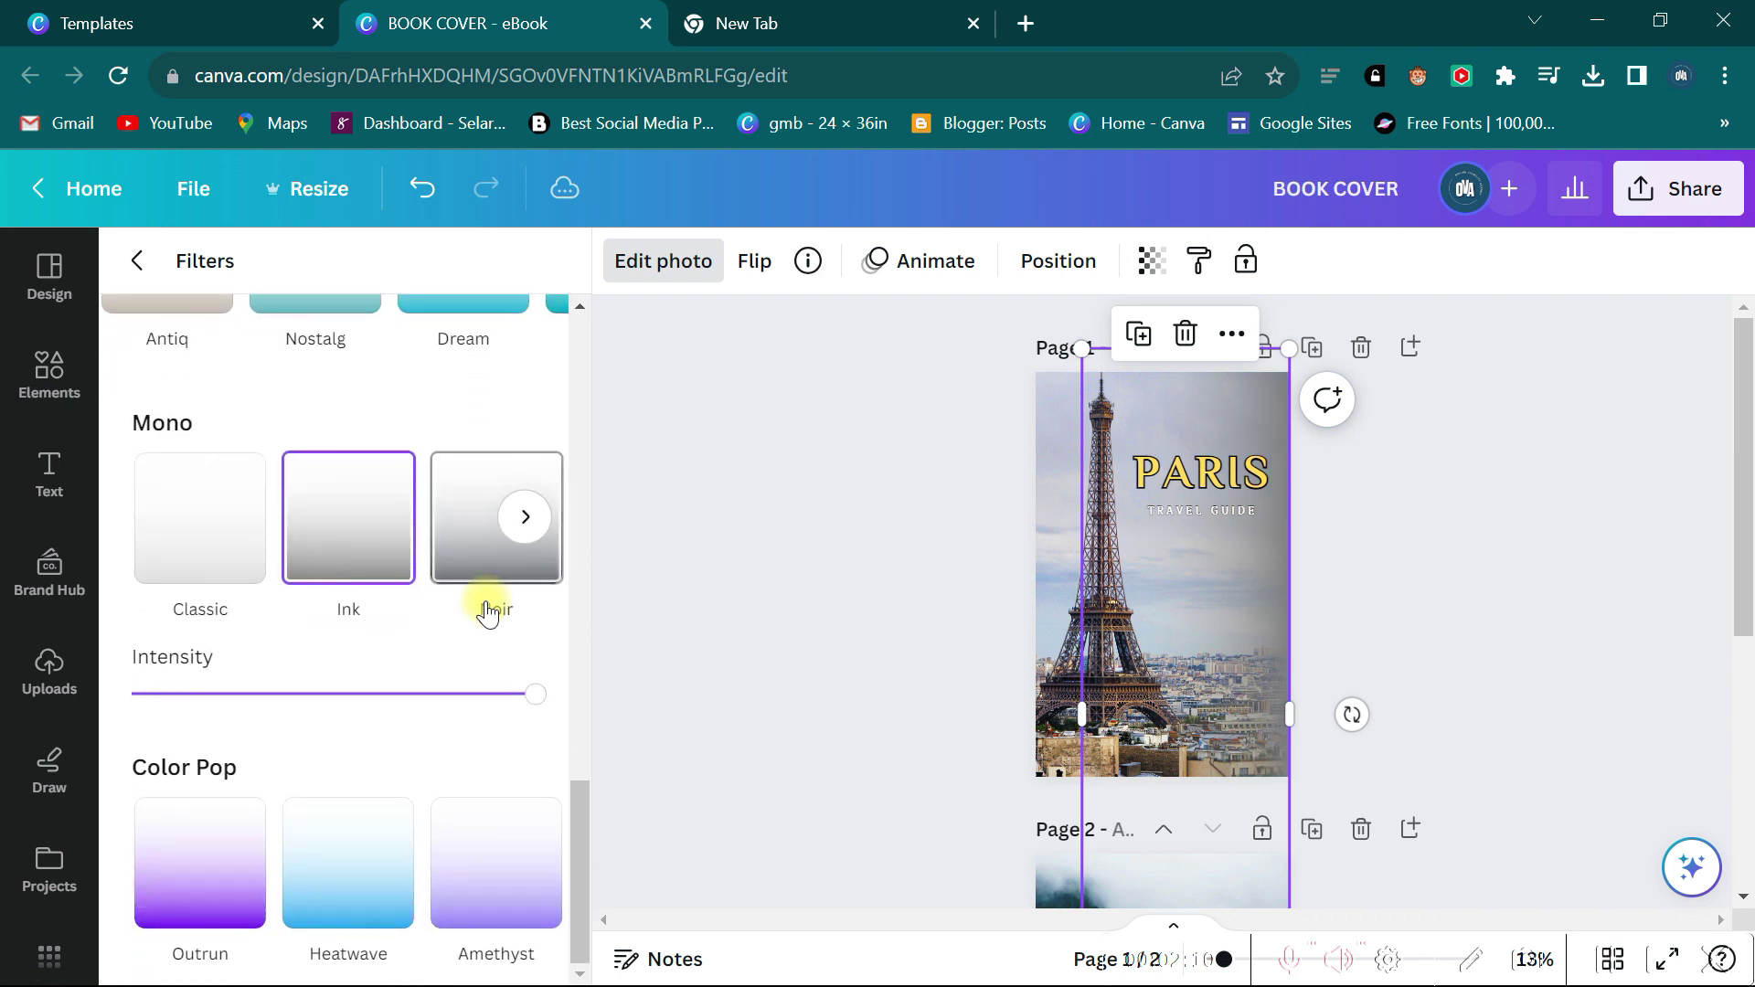
{"action": "left_click", "coordinate": [484, 541]}
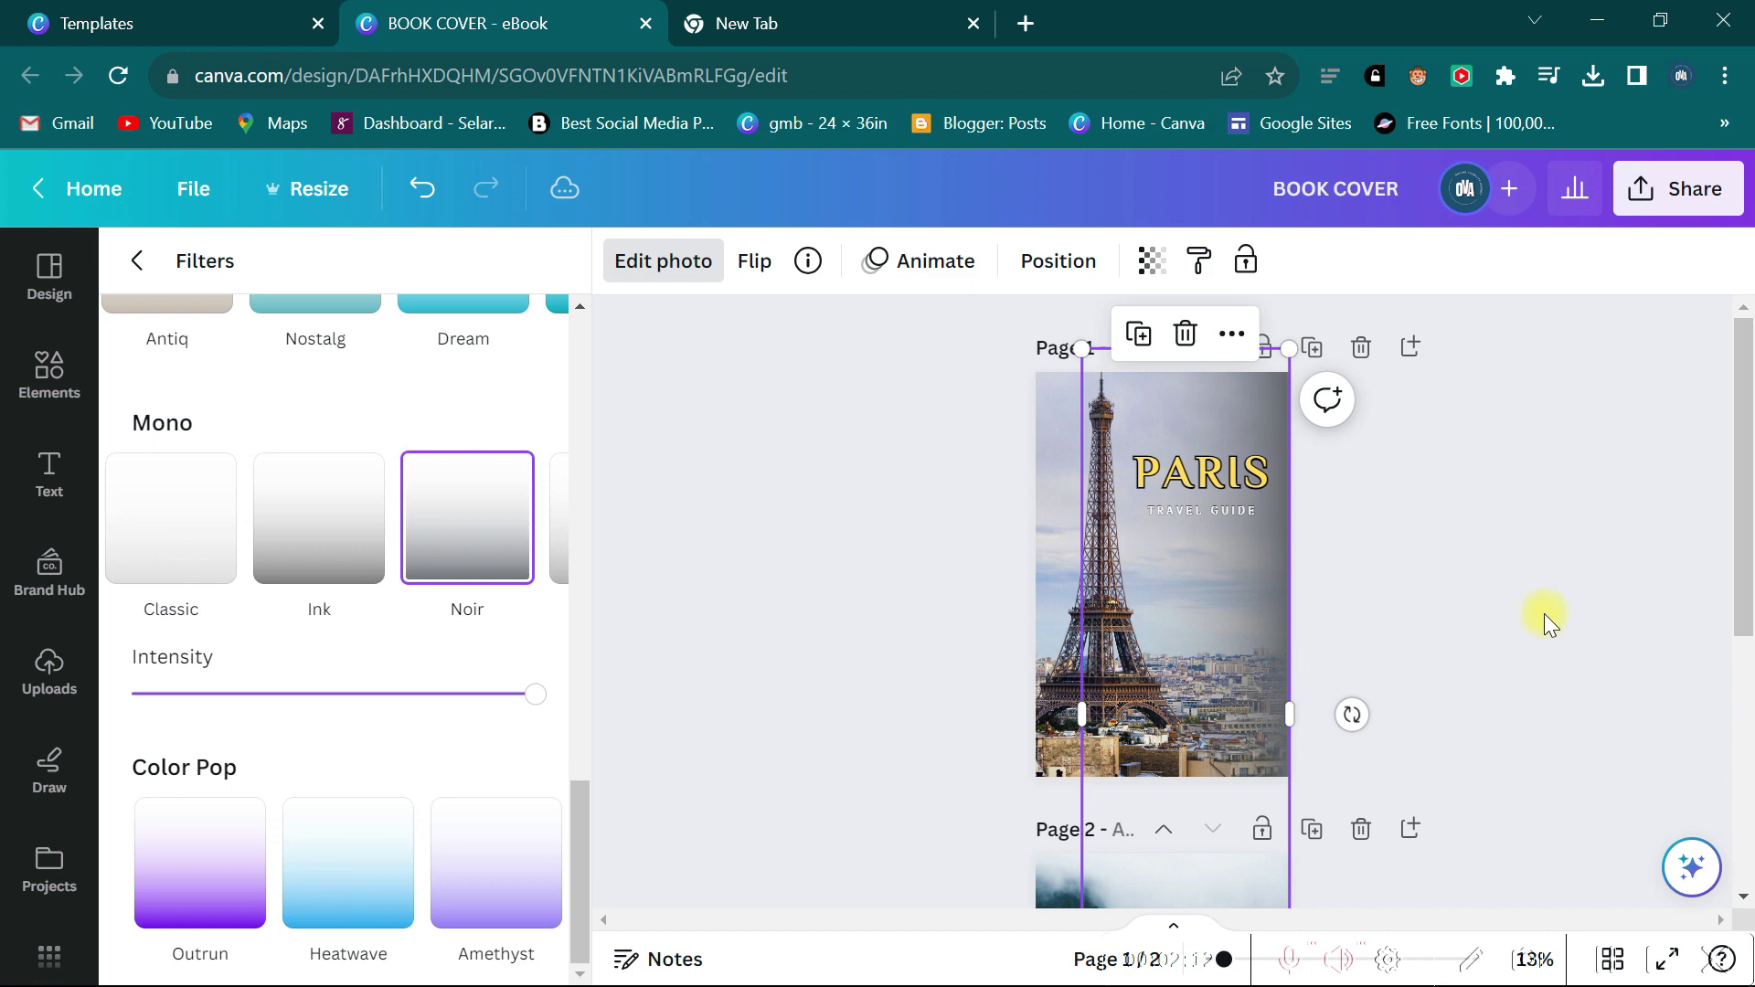
{"action": "left_click", "coordinate": [1572, 564]}
{"action": "scroll", "coordinate": [1571, 559], "scroll_direction": "down", "scroll_amount": 1}
{"action": "scroll", "coordinate": [1571, 559], "scroll_direction": "up", "scroll_amount": 1}
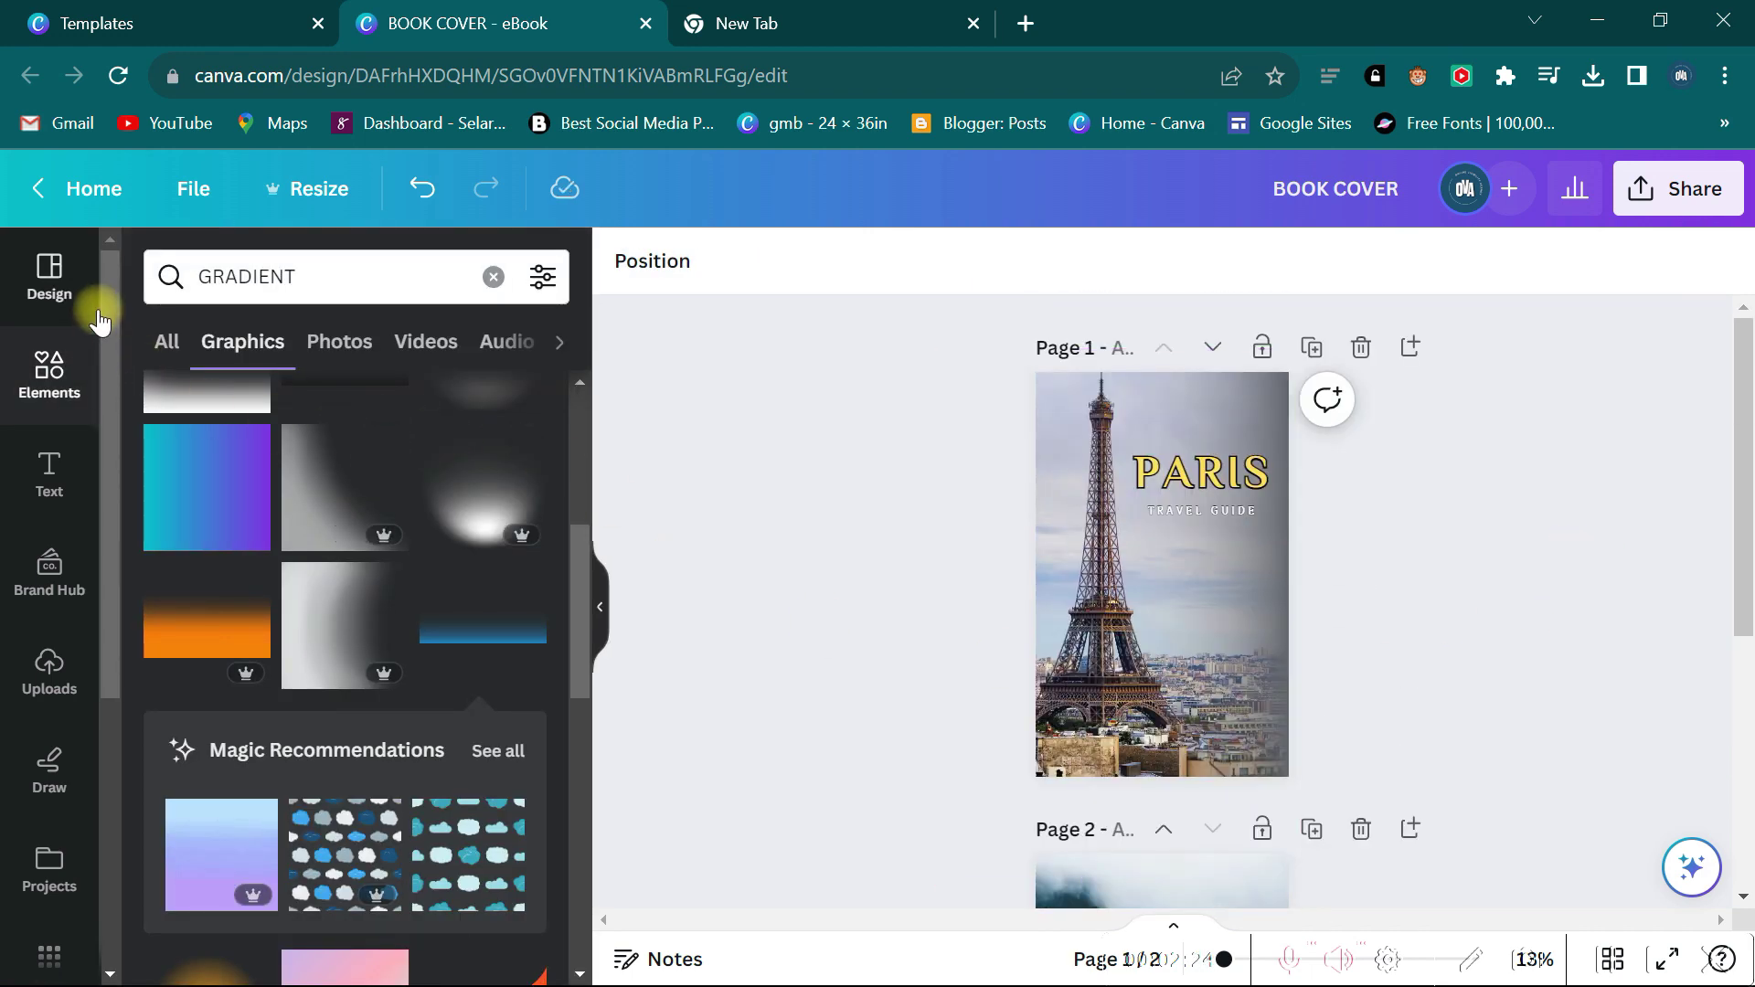
Add a Rounded Square, flatten it into a short bar and centre it behind TRAVEL GUIDE.
{"action": "left_click", "coordinate": [49, 371]}
{"action": "left_click", "coordinate": [254, 680]}
{"action": "left_click", "coordinate": [254, 680]}
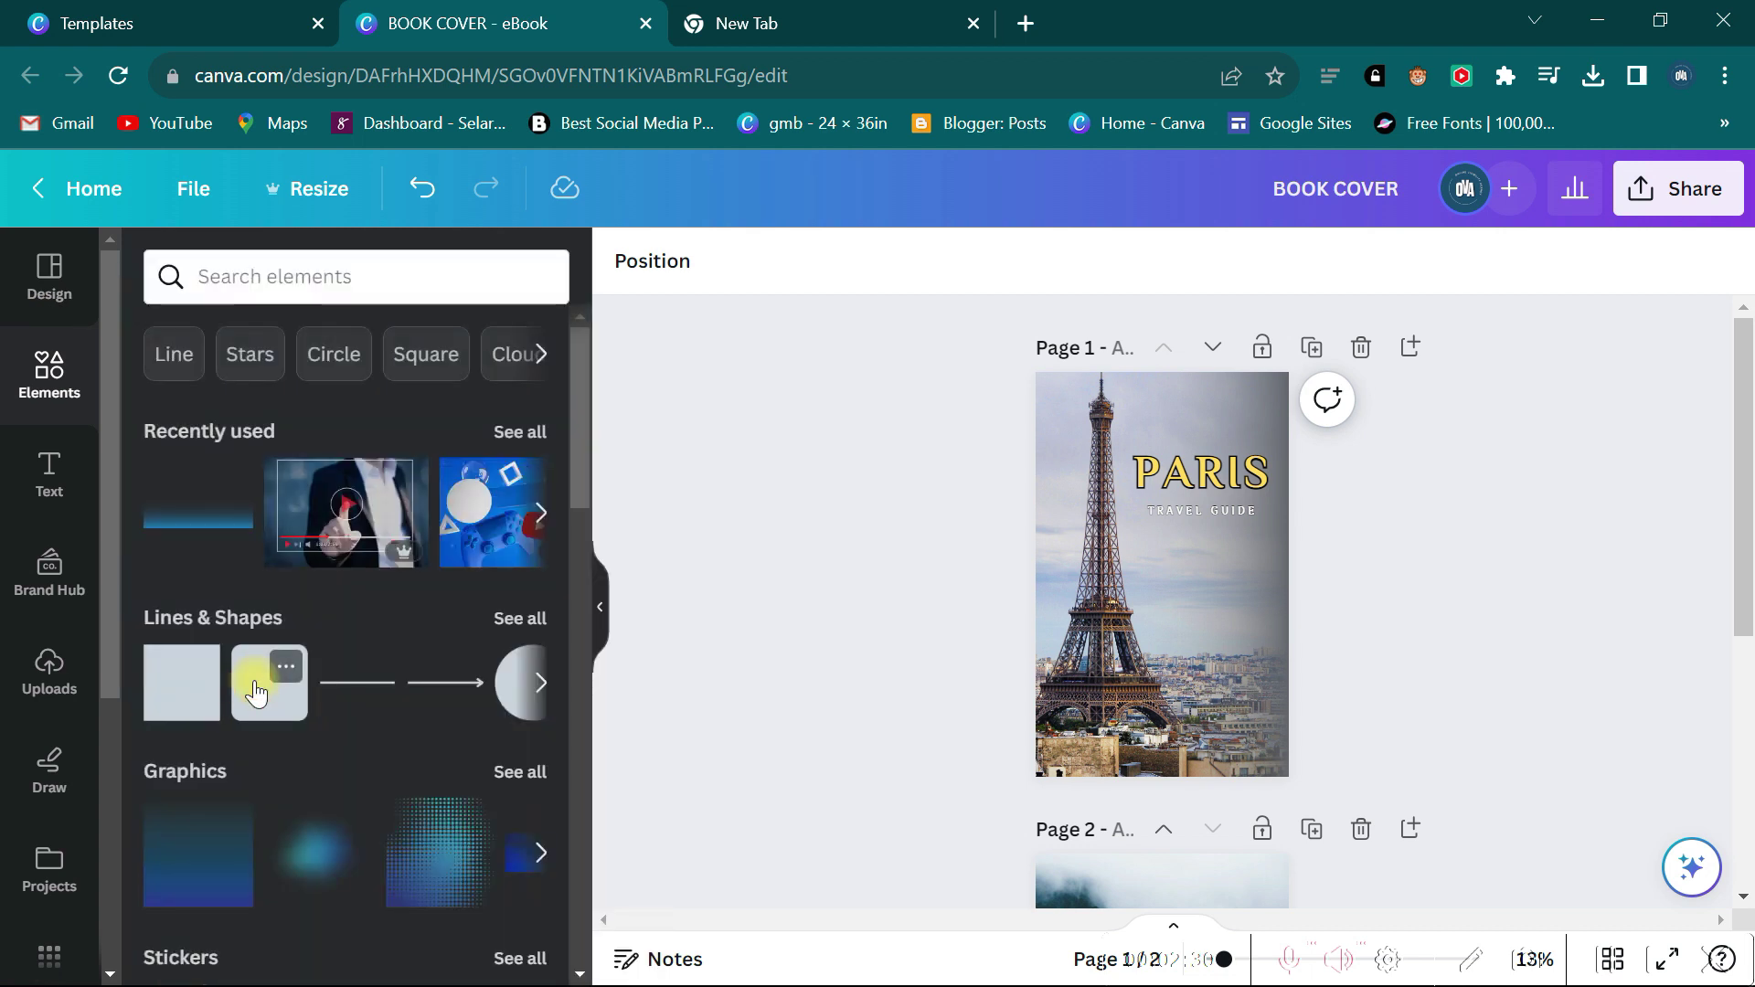
{"action": "left_click", "coordinate": [254, 680]}
{"action": "left_click_drag", "start_coordinate": [1165, 631], "coordinate": [1273, 512]}
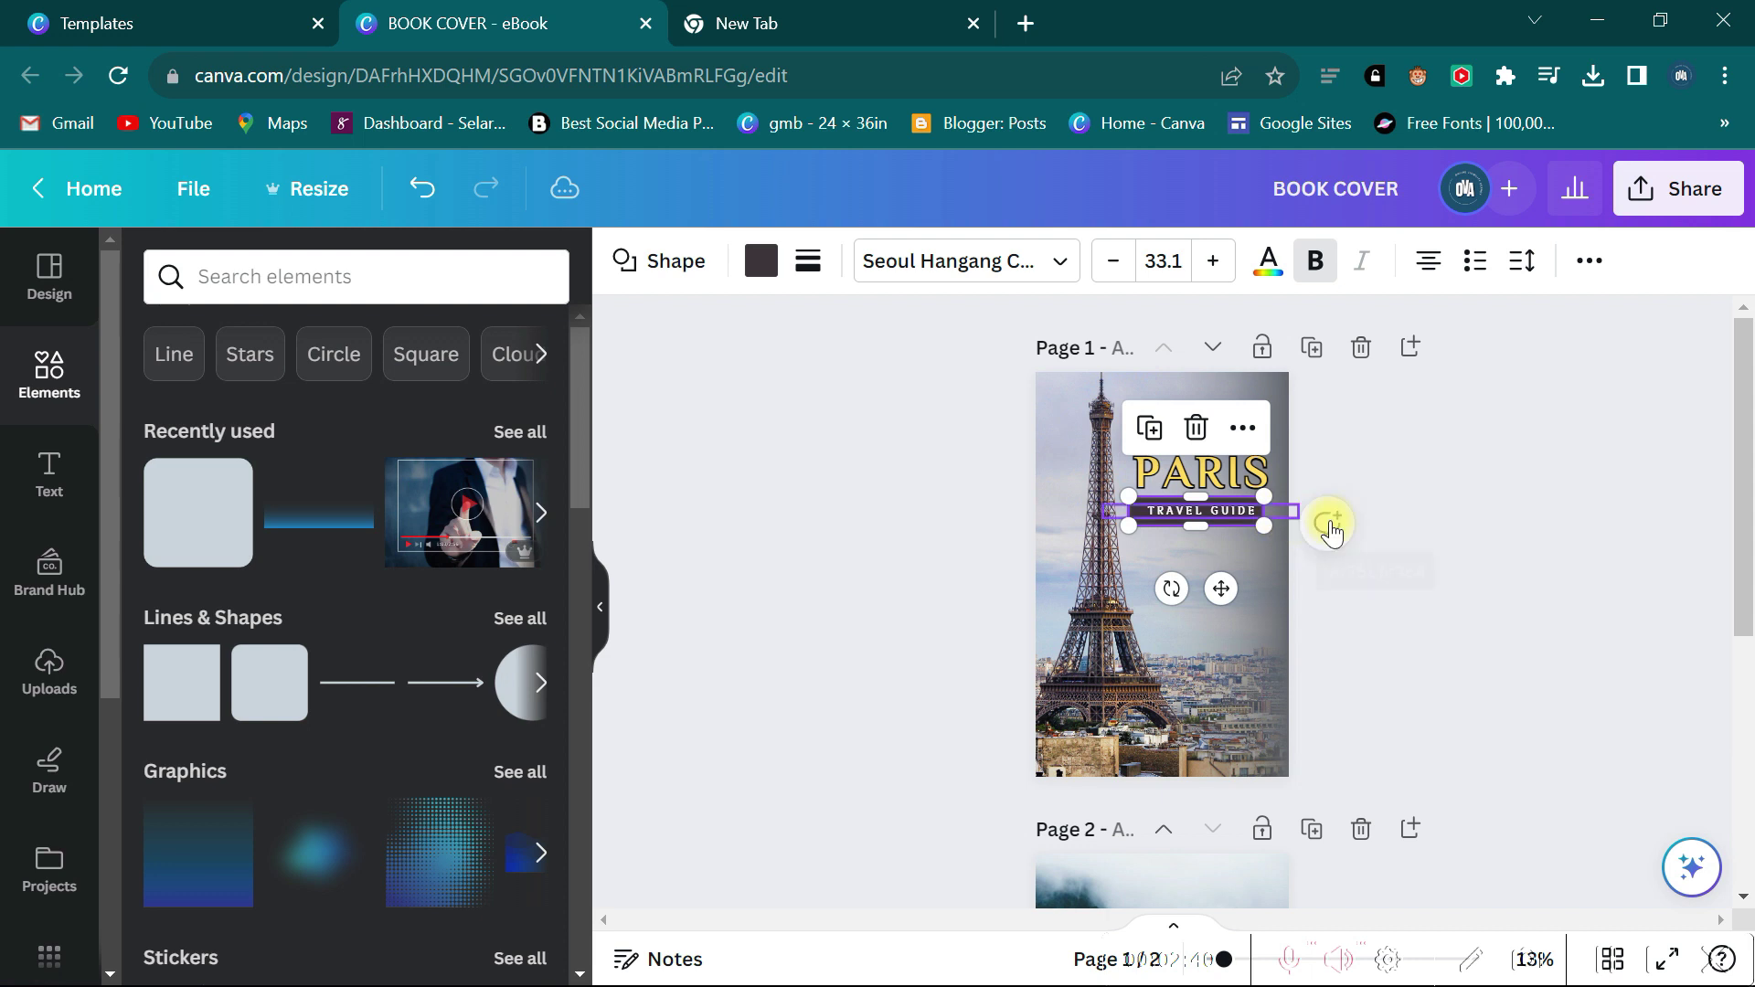
{"action": "left_click", "coordinate": [1451, 494]}
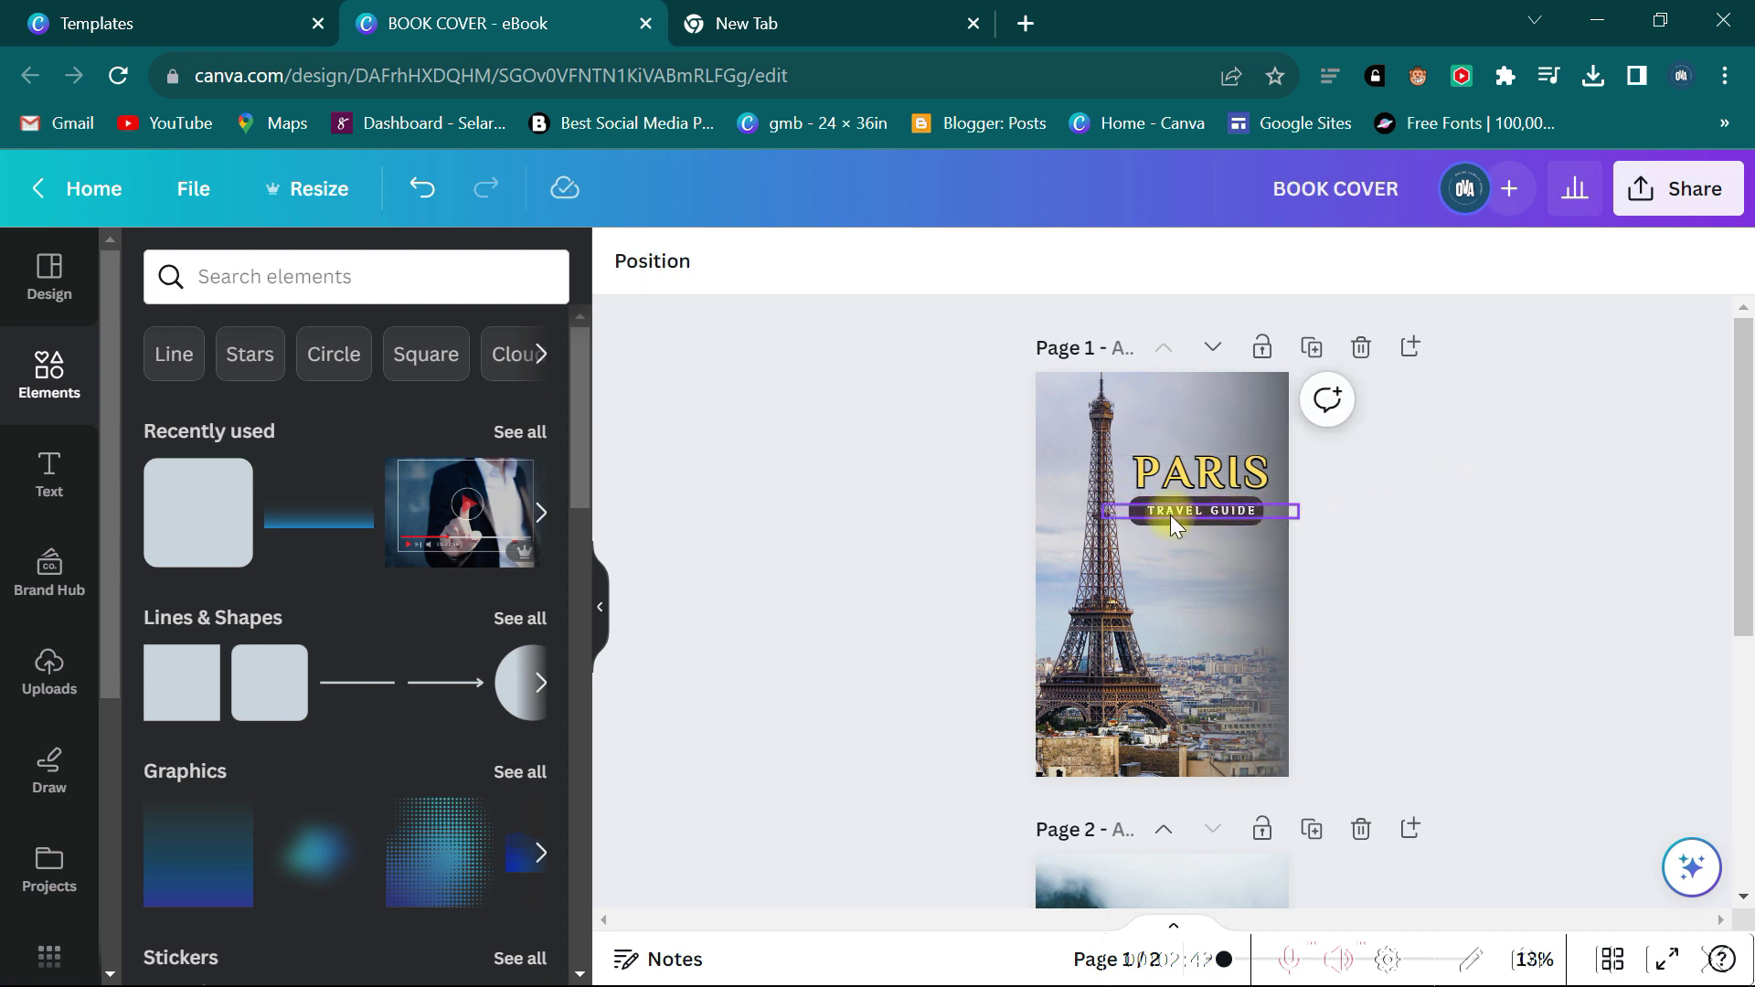
{"action": "left_click_drag", "start_coordinate": [1143, 523], "coordinate": [1150, 522]}
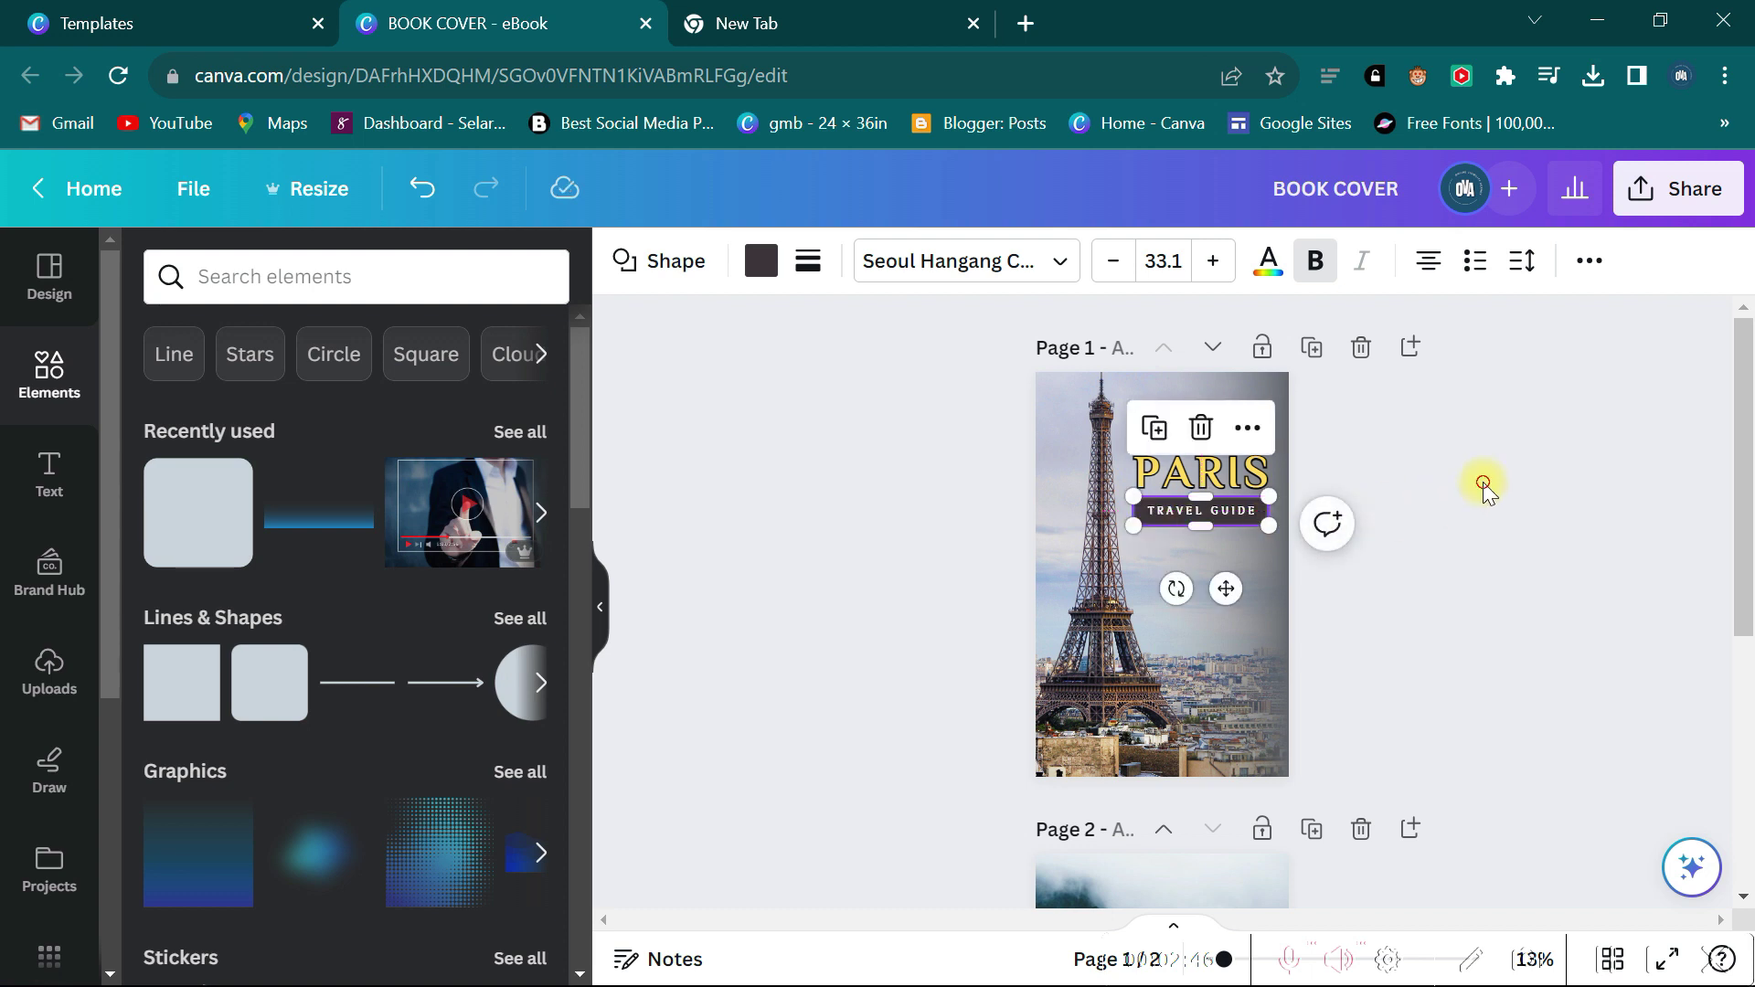
{"action": "left_click", "coordinate": [1482, 485]}
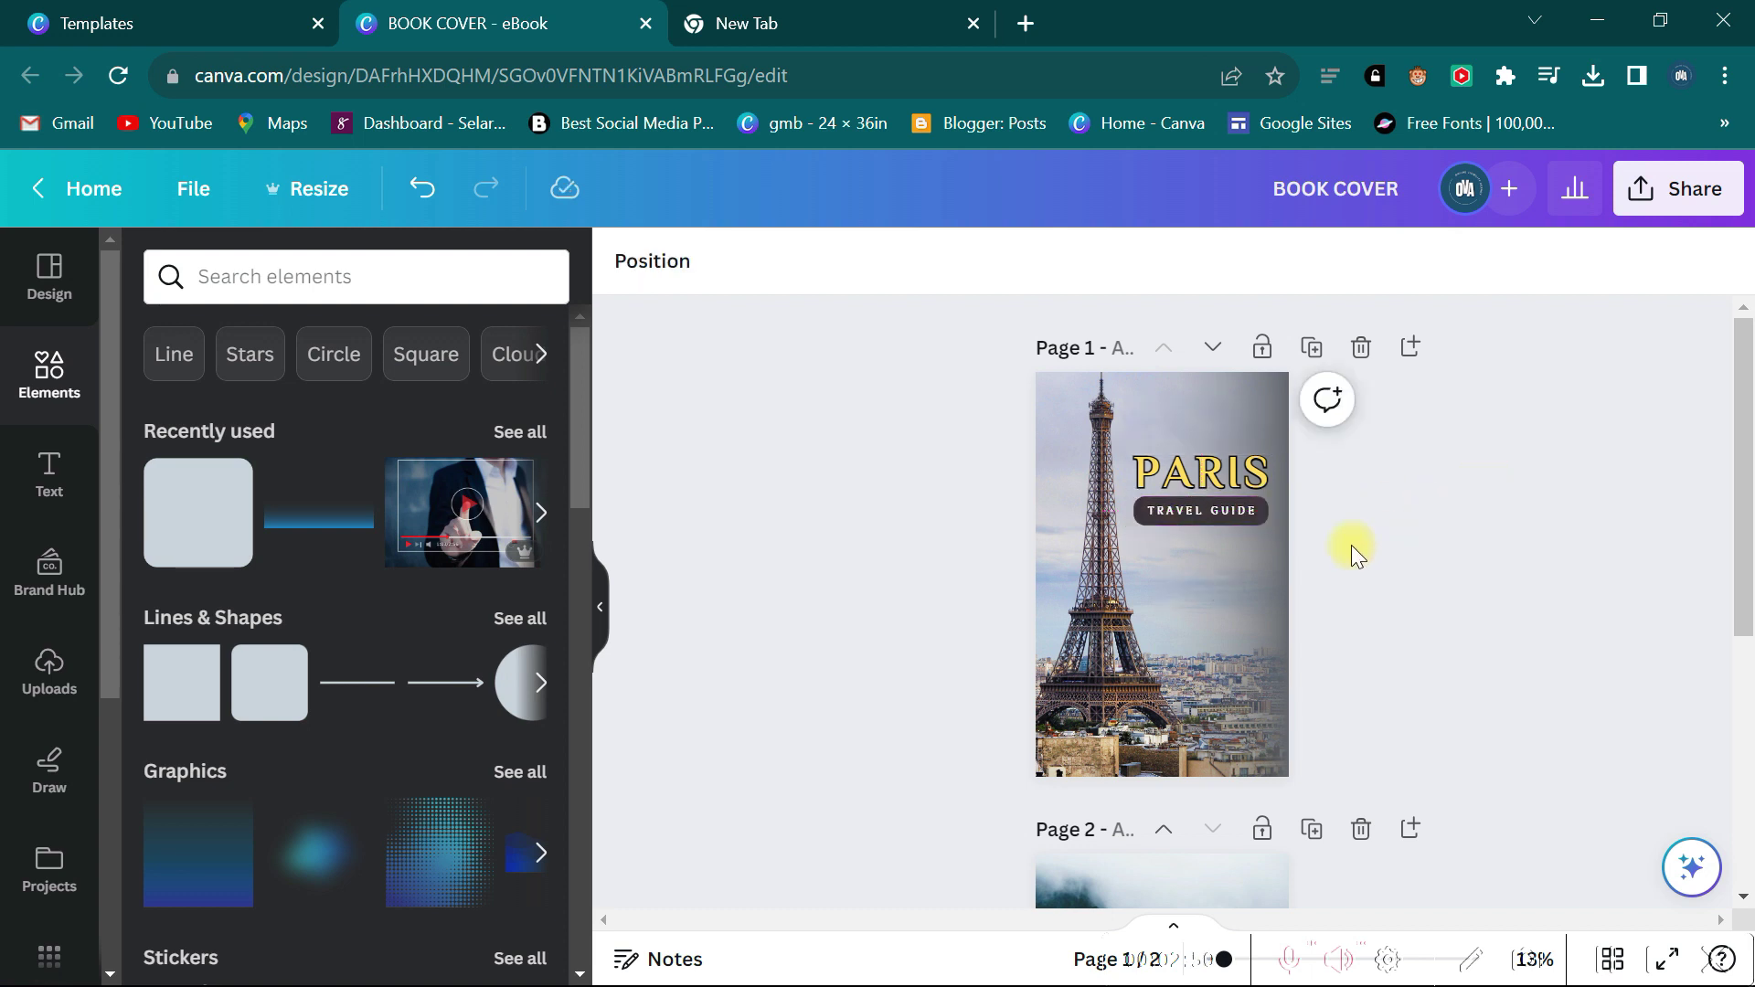
{"action": "left_click", "coordinate": [1187, 521]}
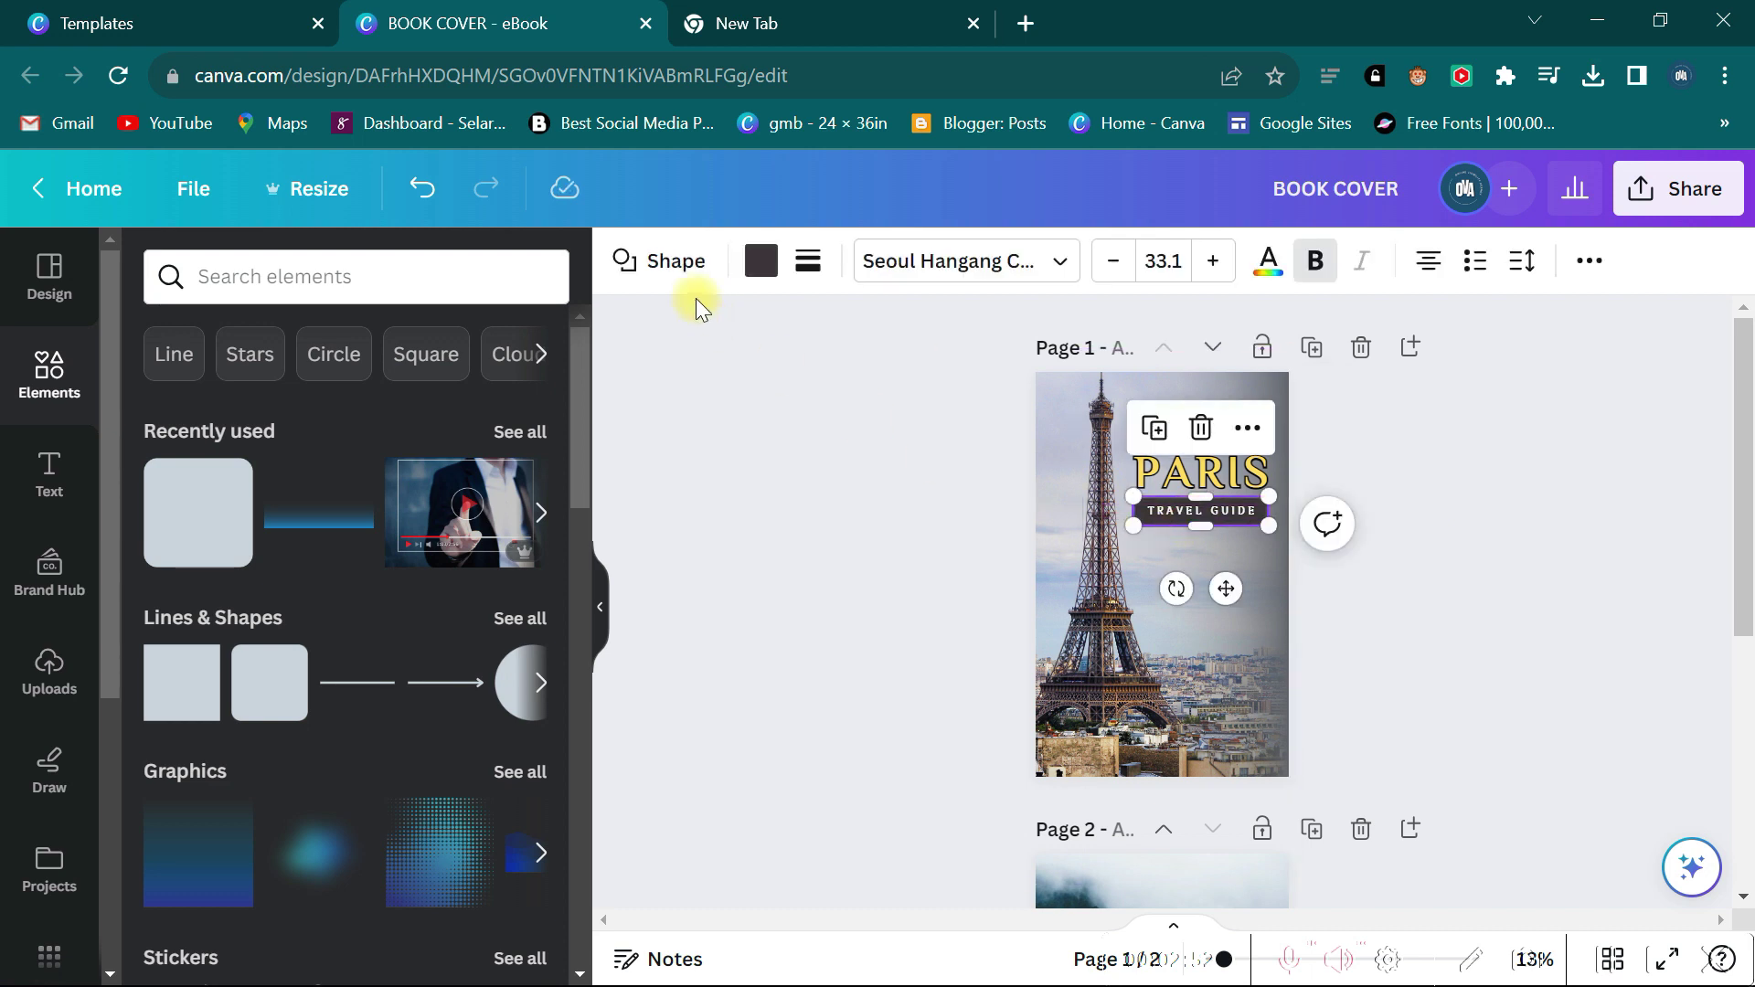
Fill the TRAVEL GUIDE badge with the custom rust colour #A45645.
{"action": "left_click", "coordinate": [761, 261]}
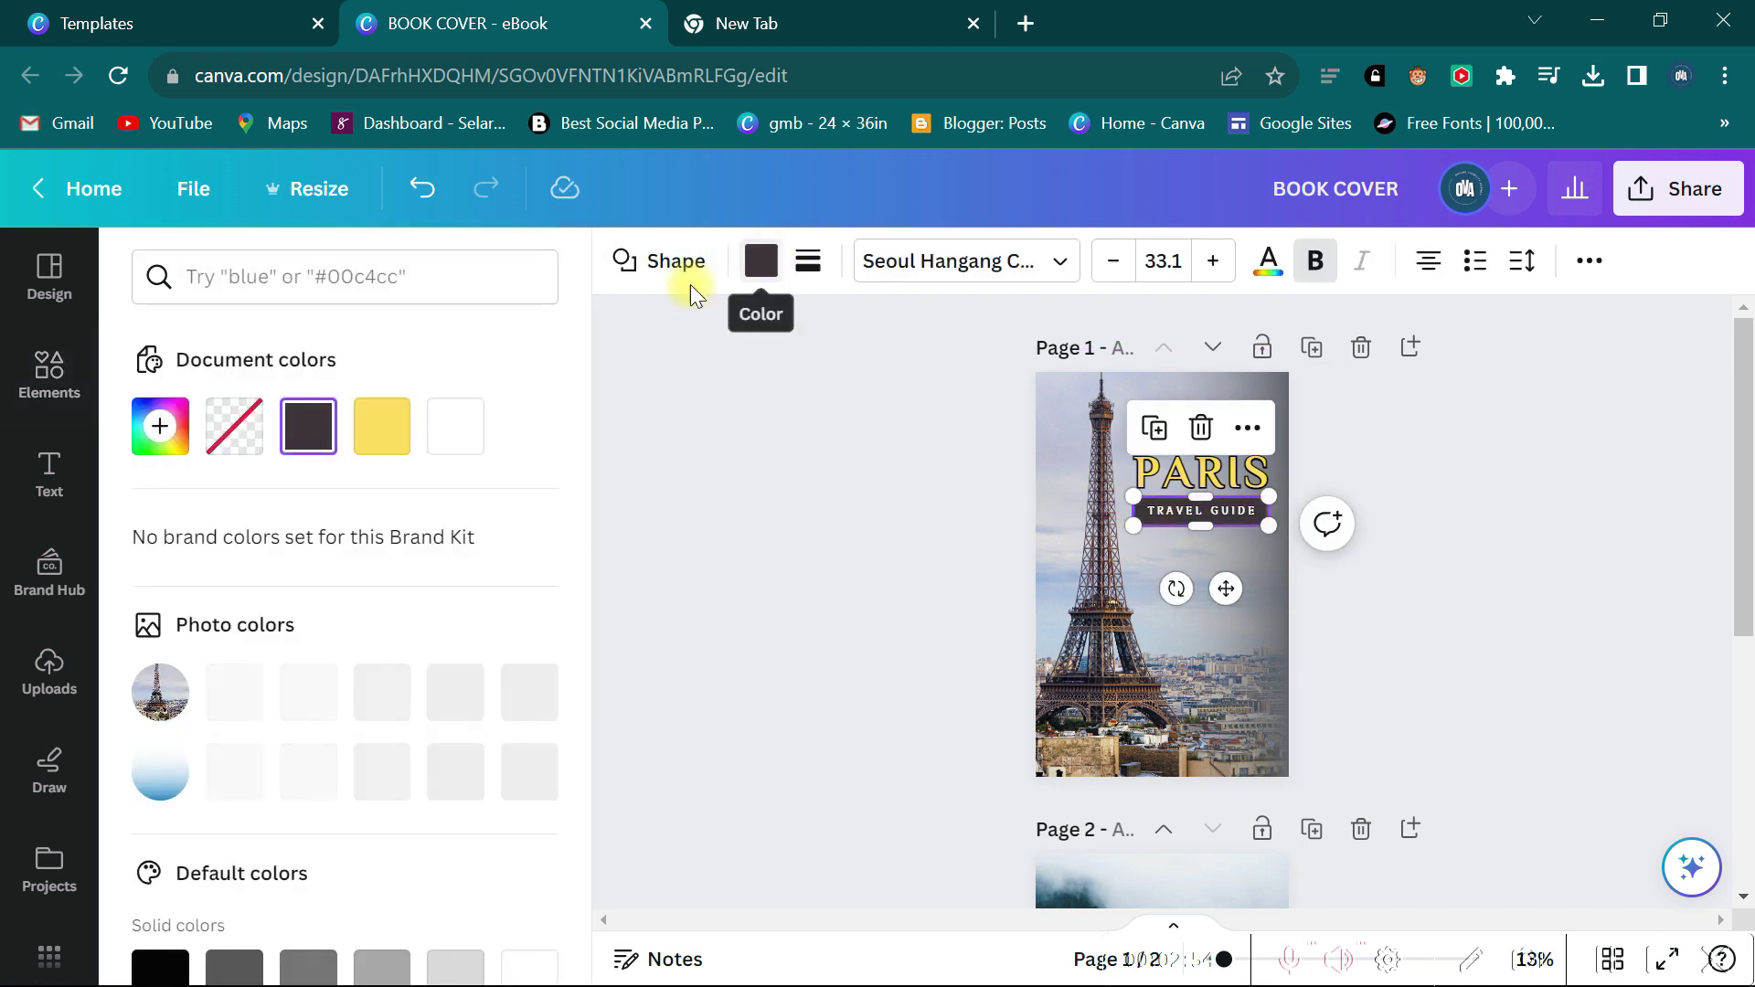
{"action": "left_click", "coordinate": [364, 441]}
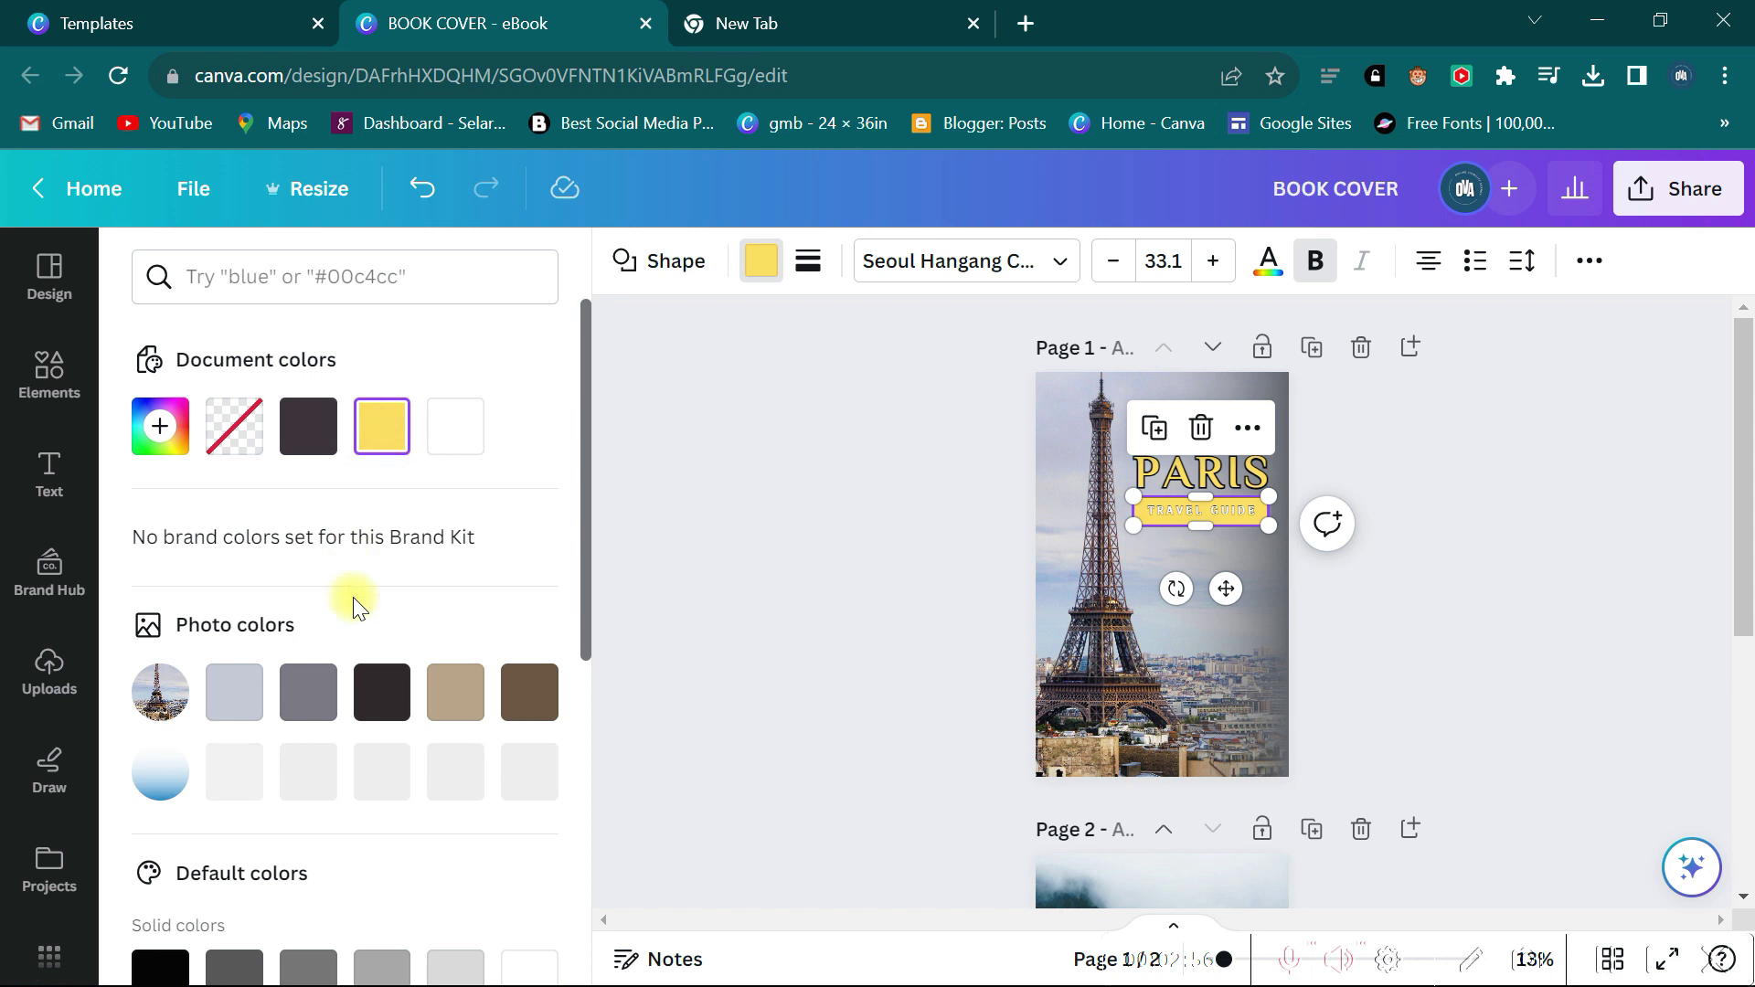
{"action": "left_click", "coordinate": [170, 430]}
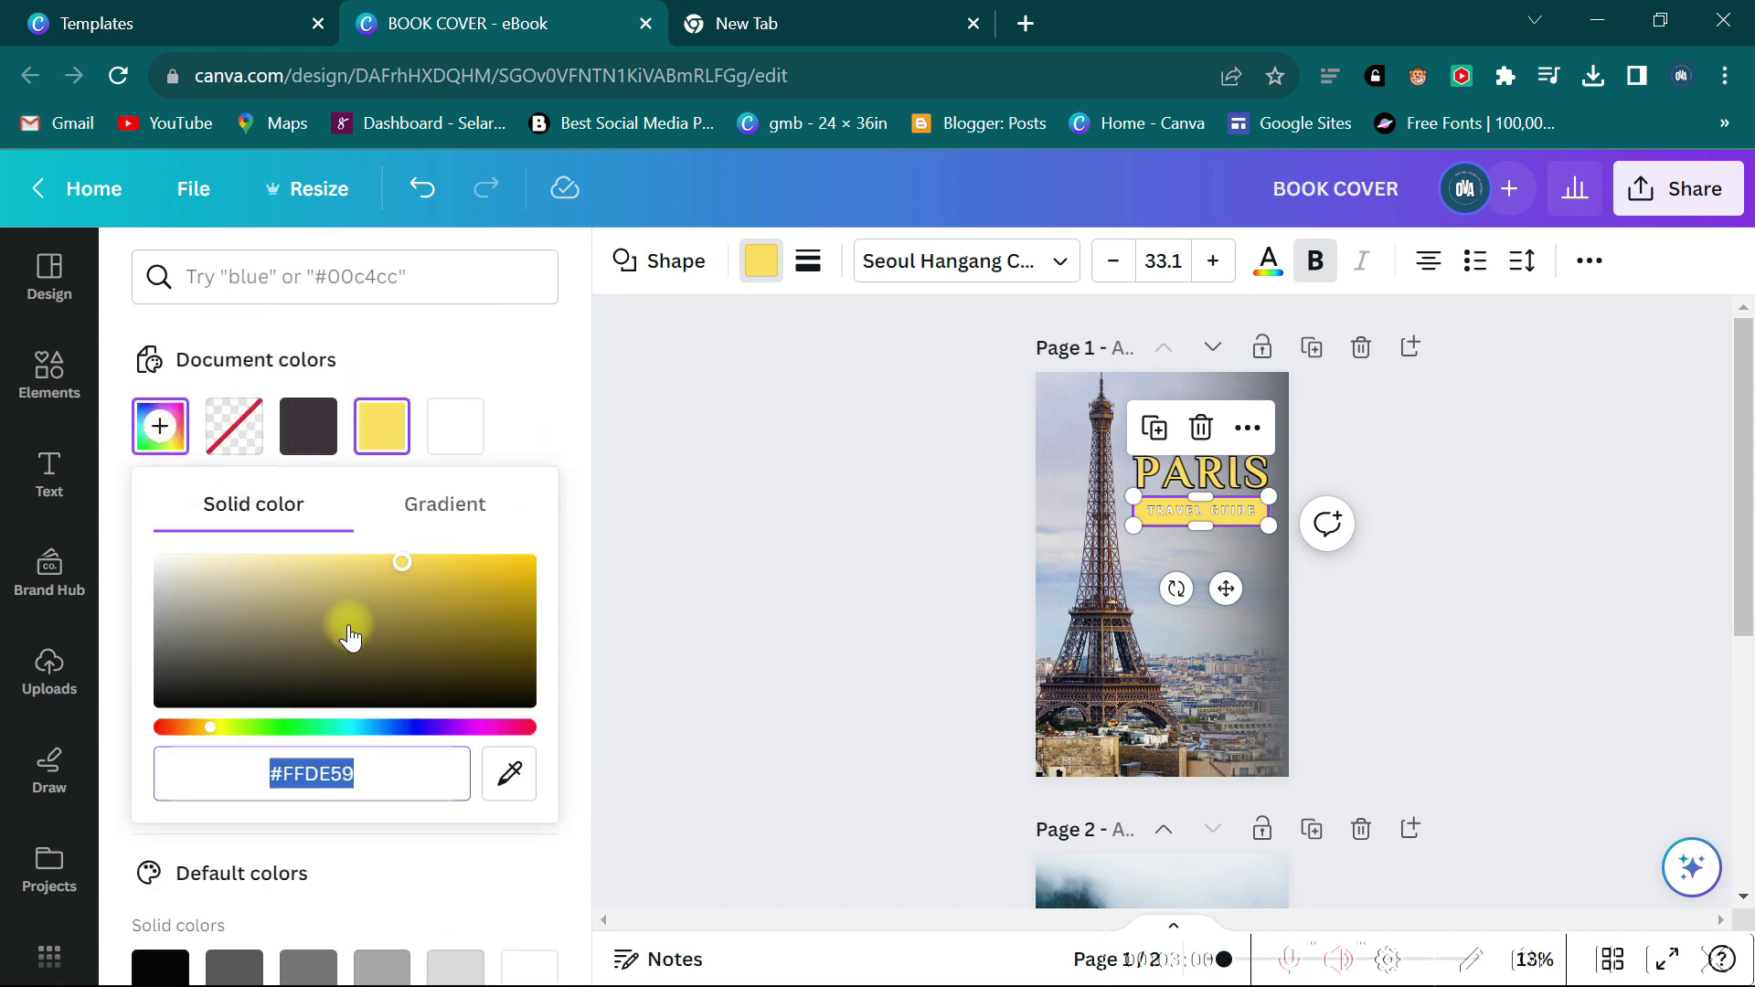
{"action": "left_click_drag", "start_coordinate": [210, 726], "coordinate": [562, 722]}
{"action": "left_click_drag", "start_coordinate": [562, 722], "coordinate": [172, 727]}
{"action": "left_click_drag", "start_coordinate": [402, 567], "coordinate": [372, 607]}
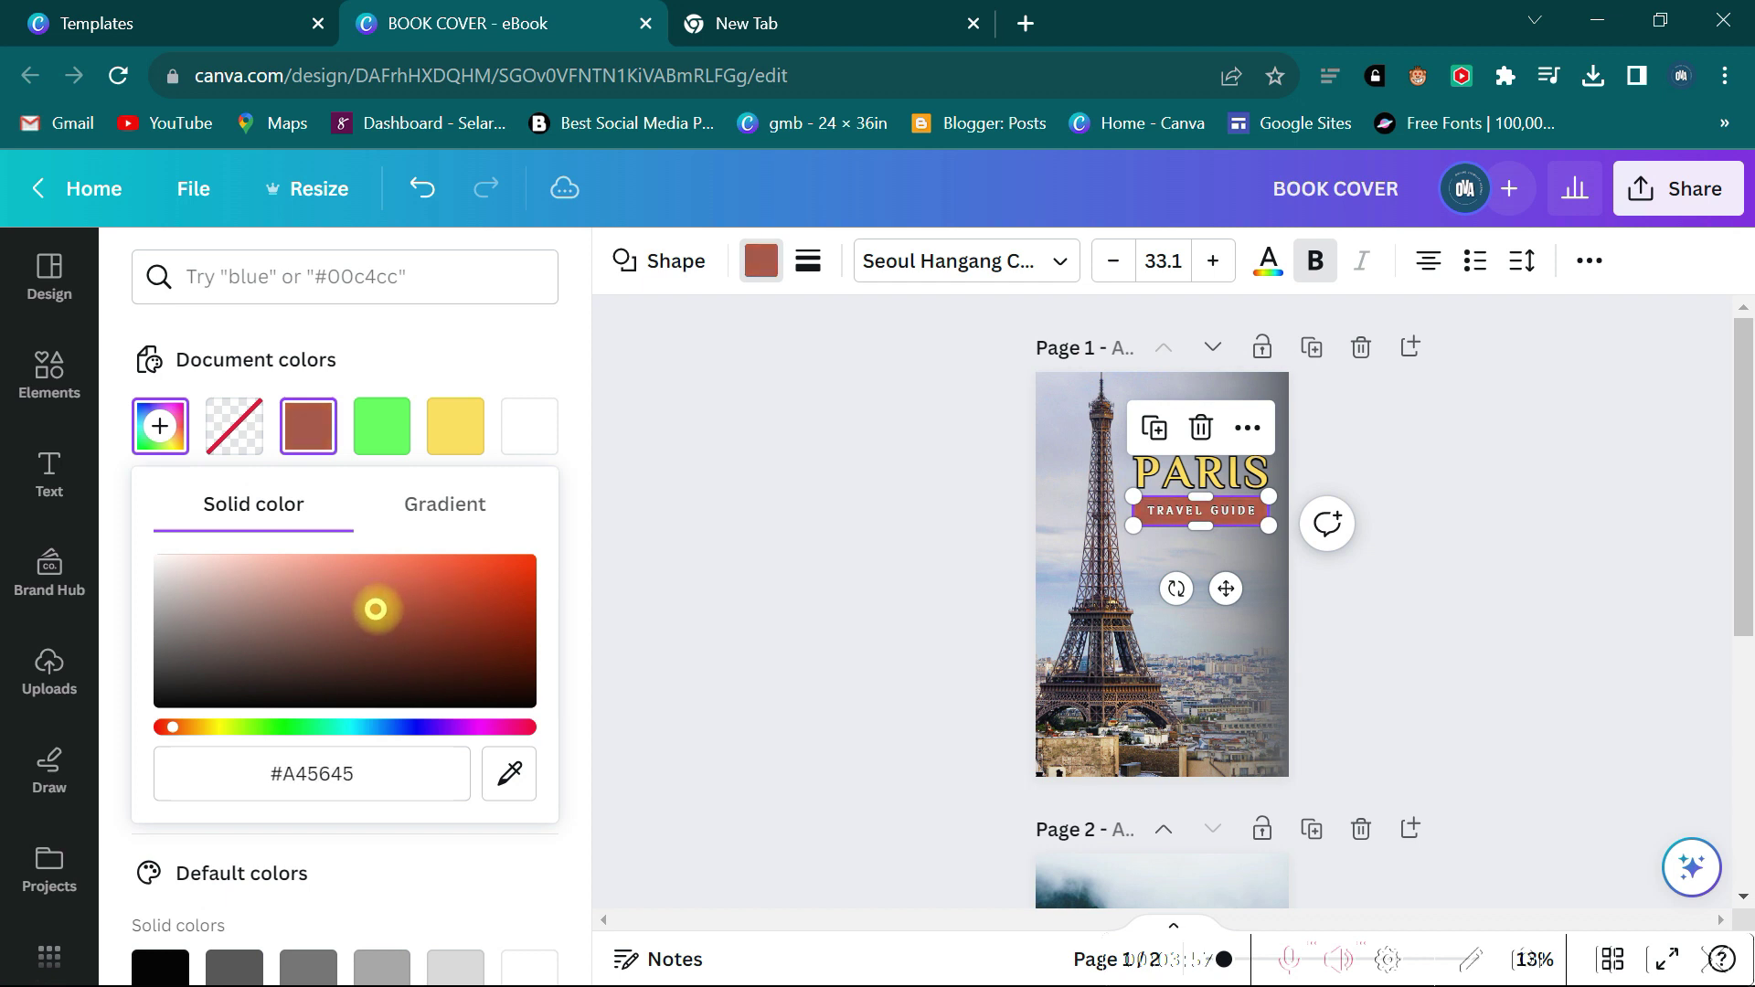
{"action": "left_click", "coordinate": [896, 457]}
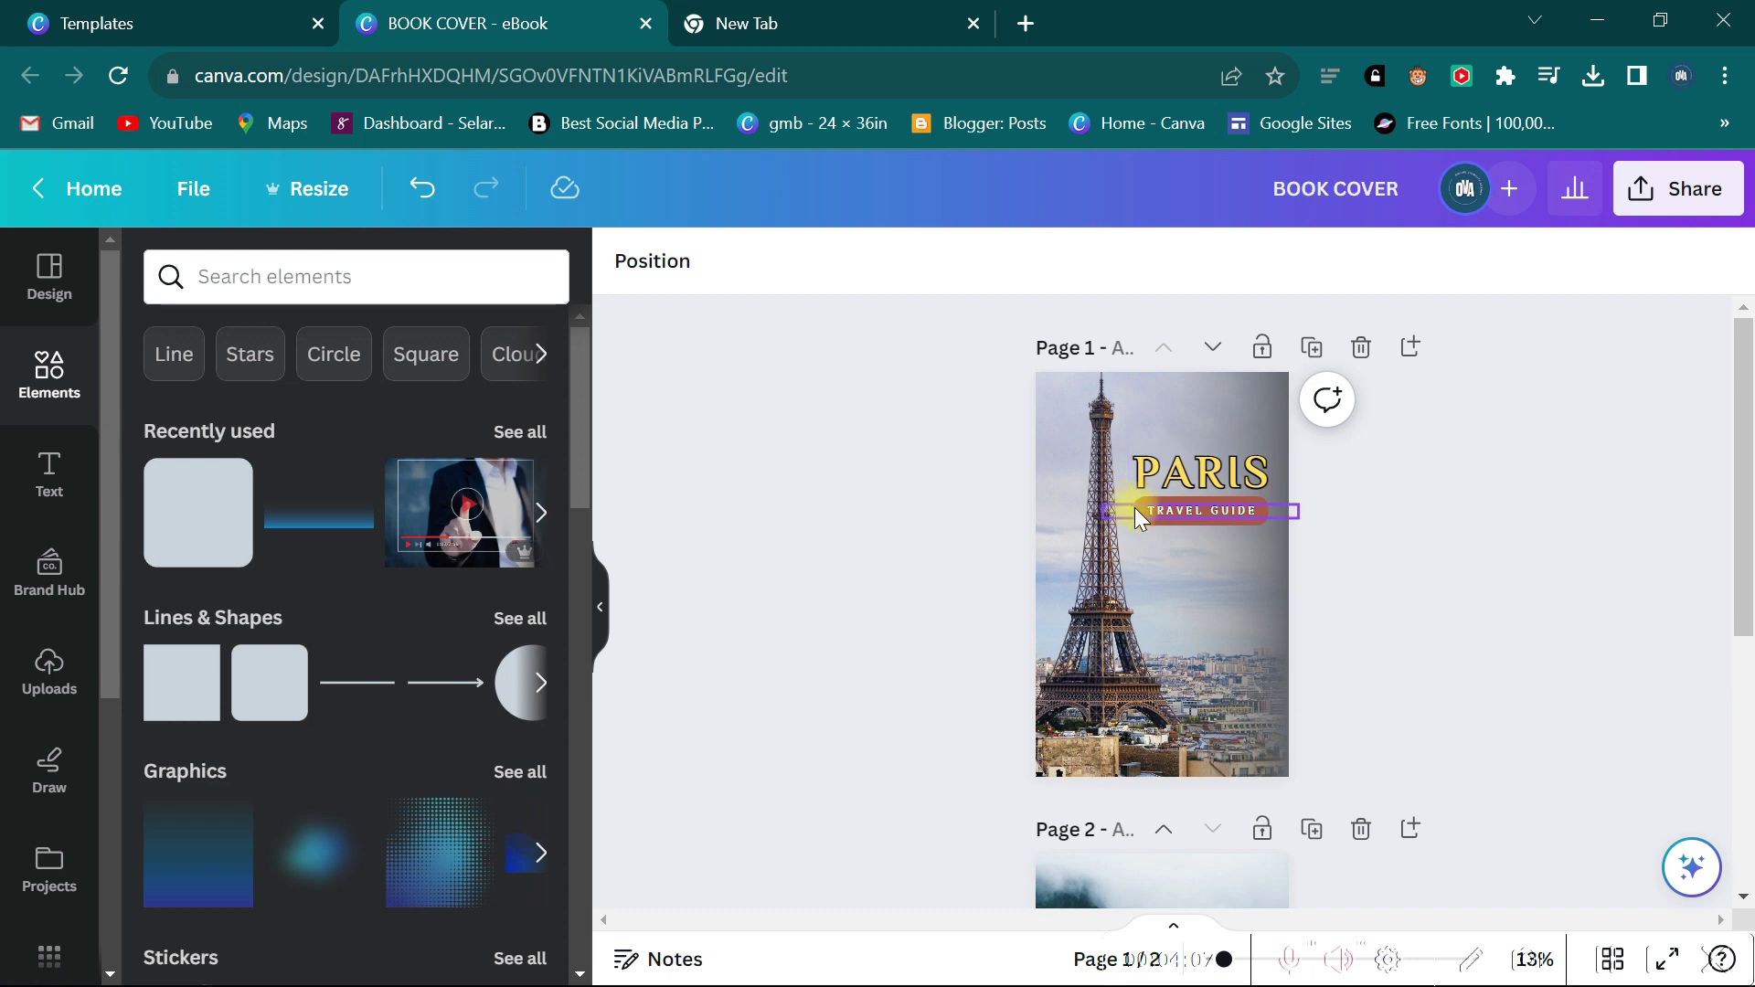
Duplicate the rust badge and move the copy down near the cover's bottom.
{"action": "left_click", "coordinate": [1230, 527]}
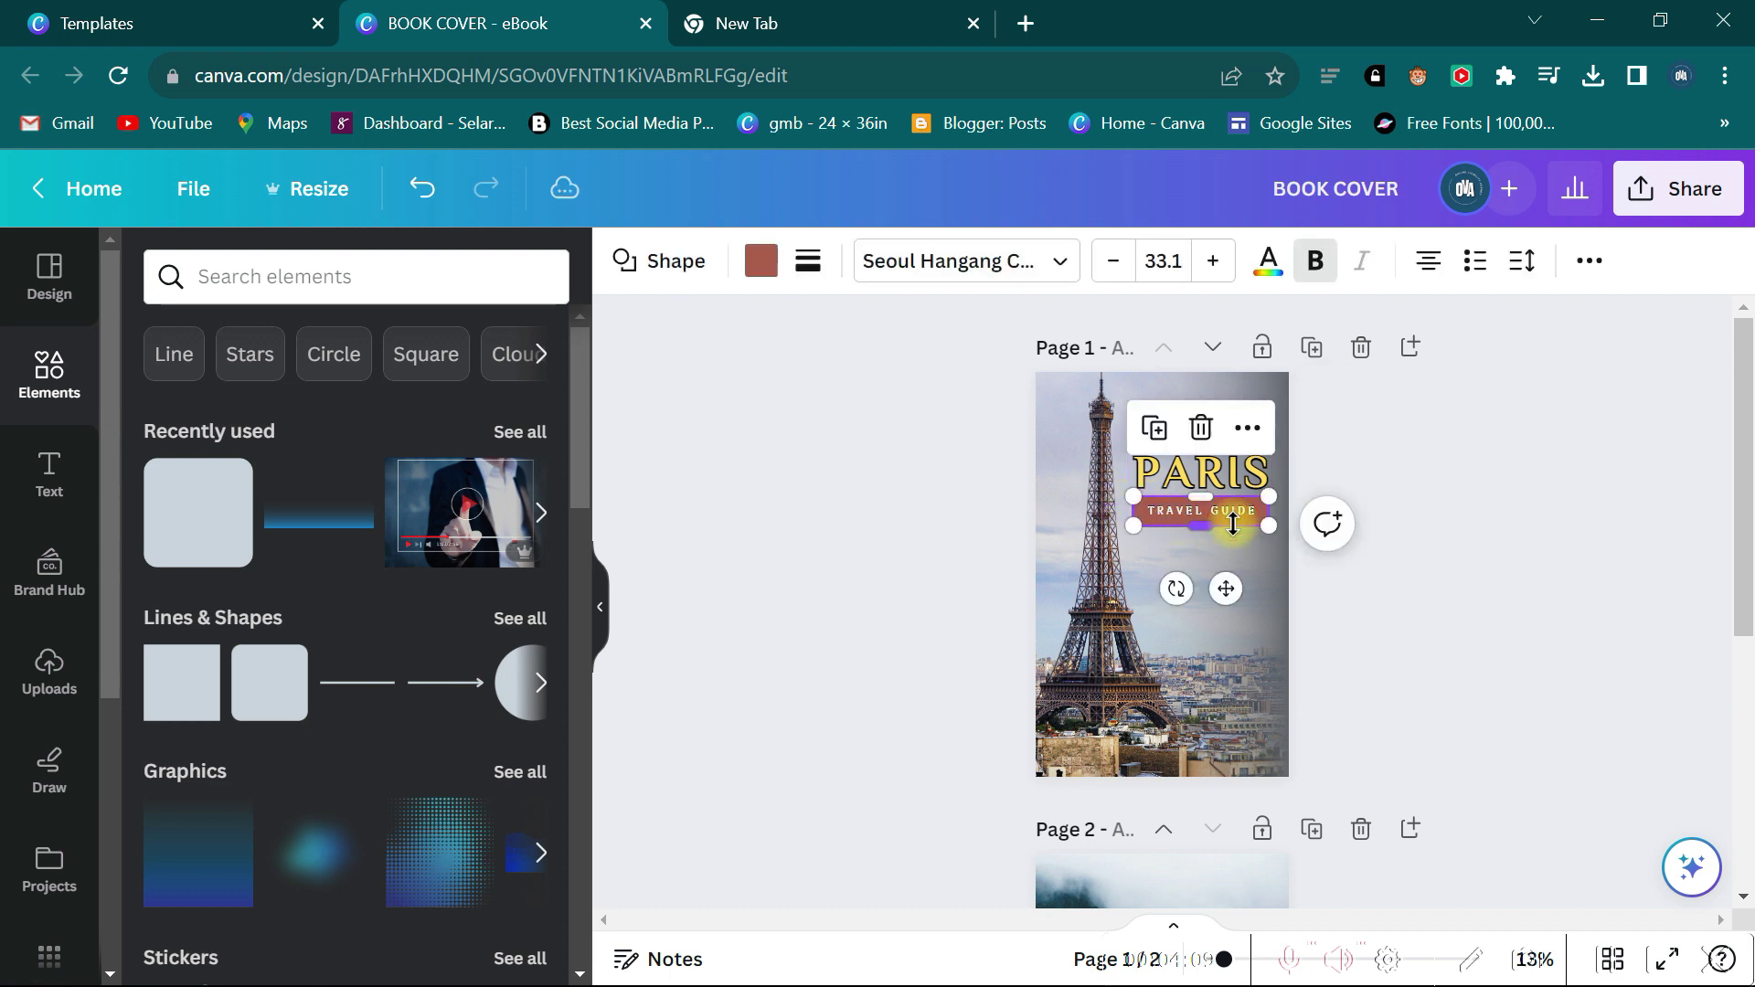
{"action": "left_click", "coordinate": [1153, 428]}
{"action": "left_click_drag", "start_coordinate": [1177, 528], "coordinate": [1398, 699]}
{"action": "left_click", "coordinate": [1459, 576]}
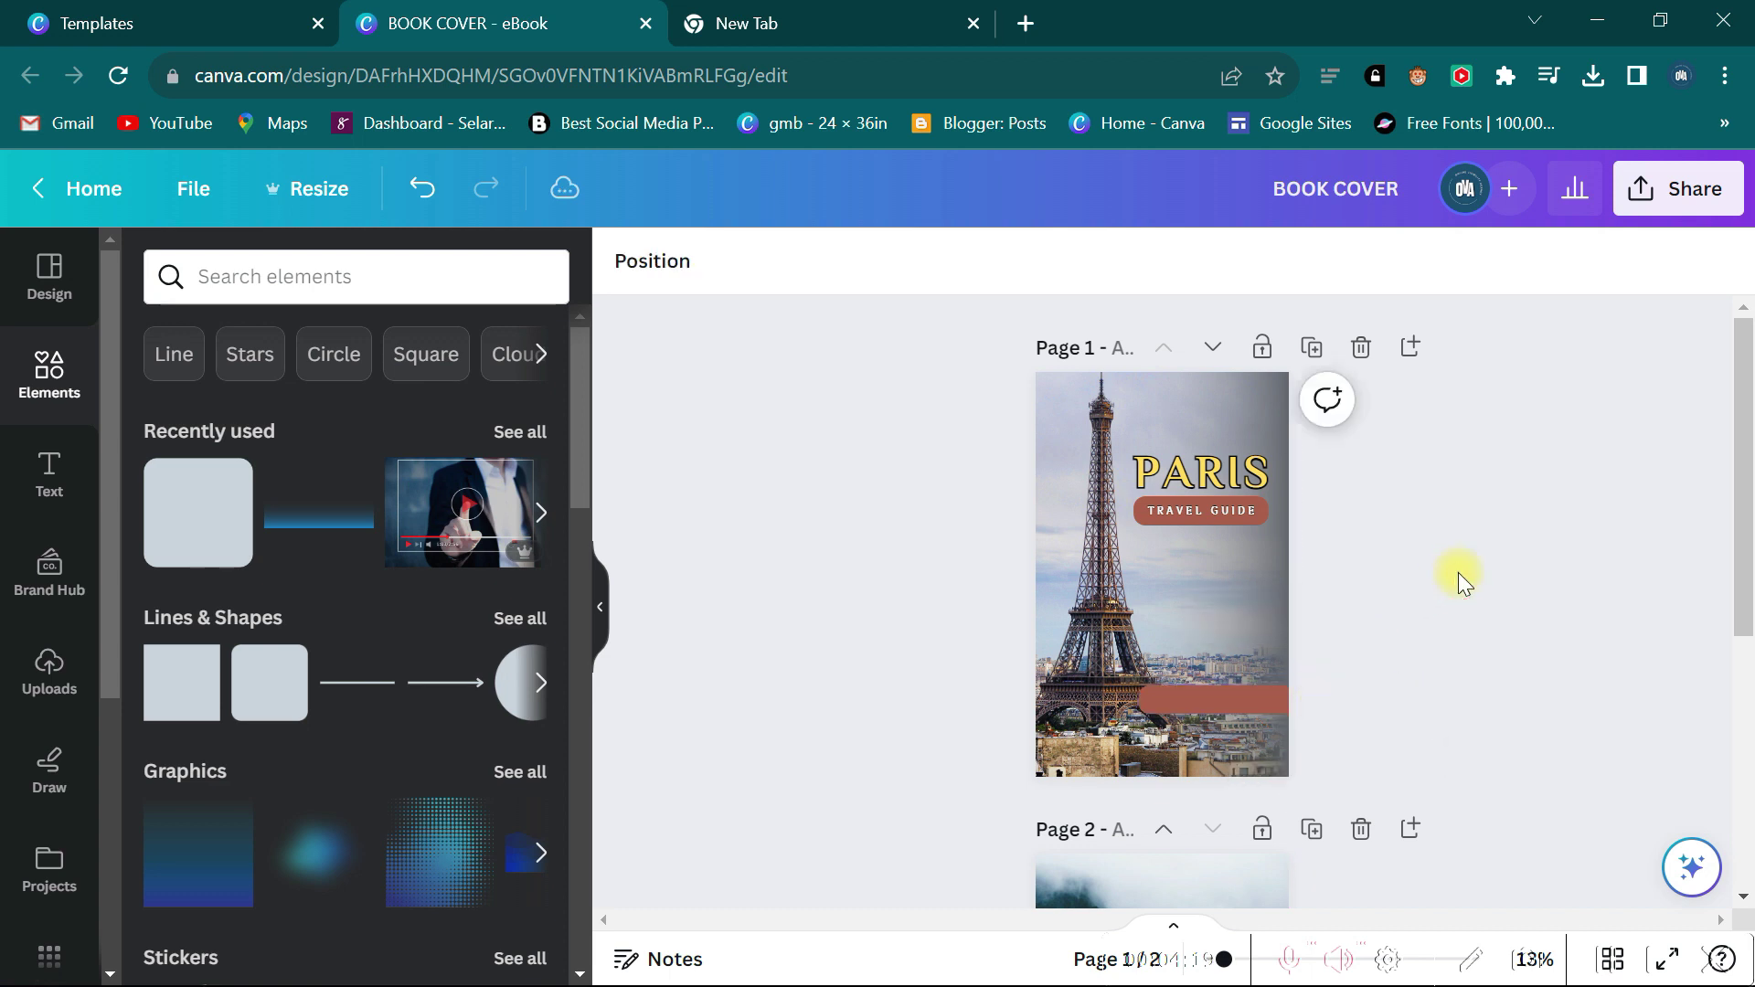
{"action": "left_click", "coordinate": [1192, 704]}
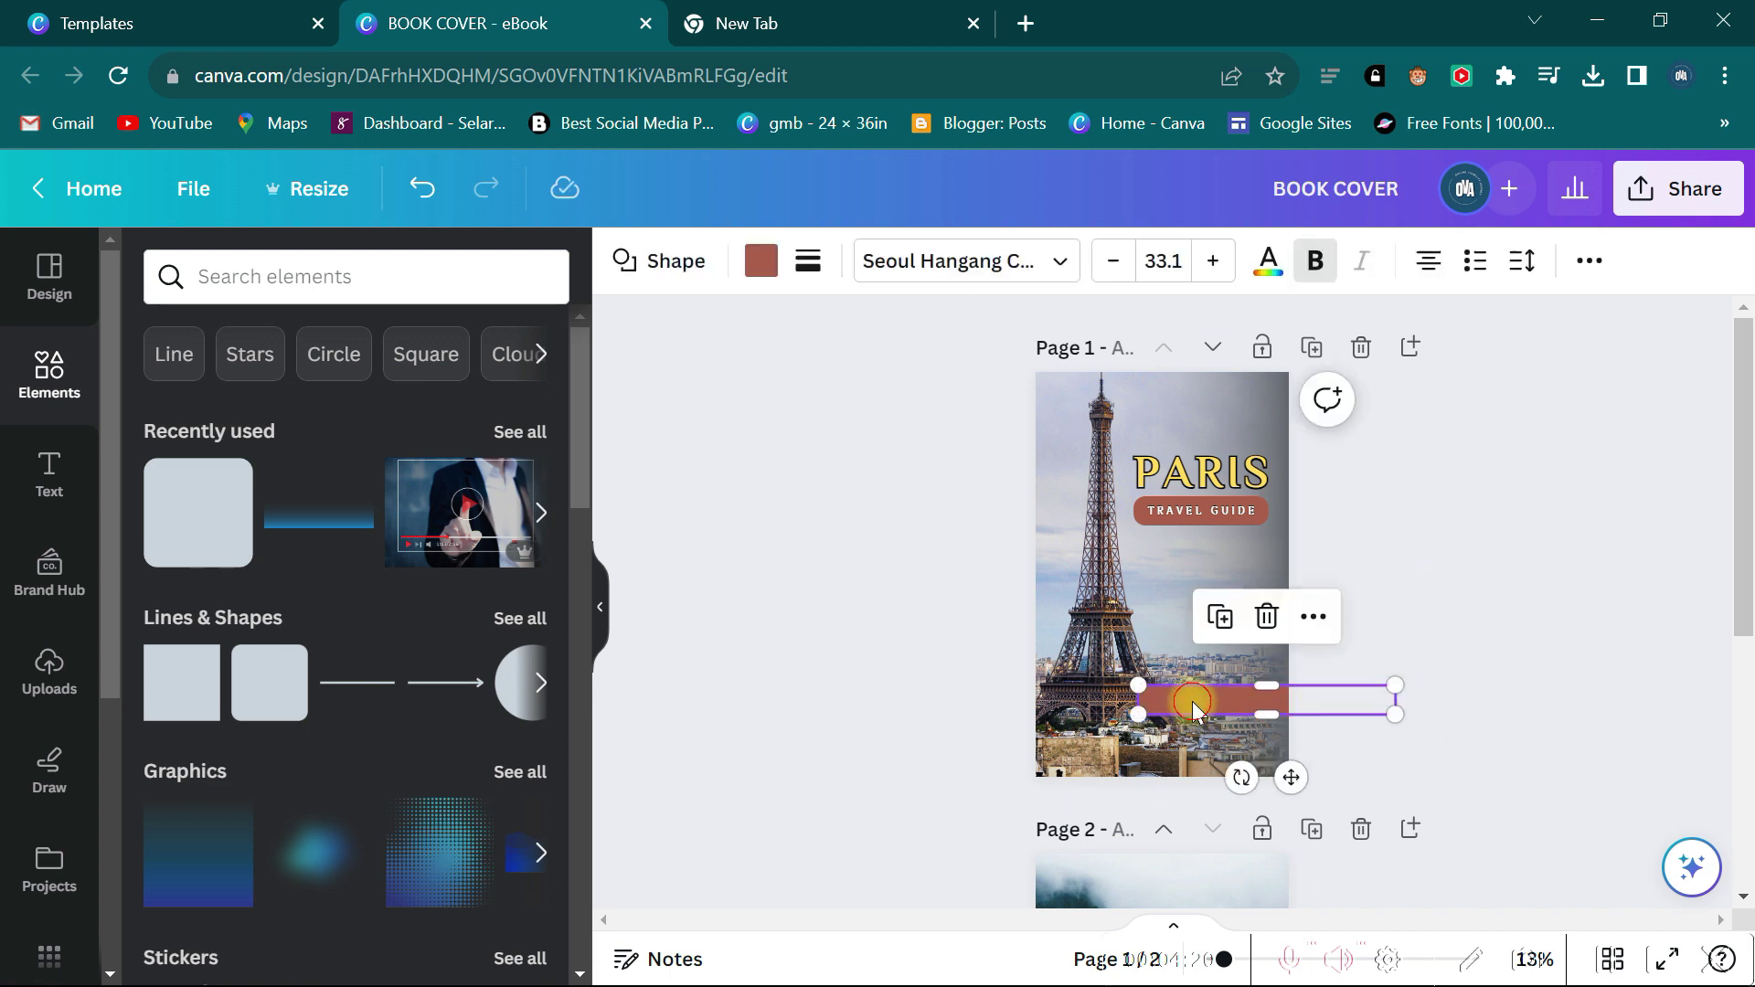
Set the bar's corner rounding to 0 and give it a solid border.
{"action": "left_click", "coordinate": [807, 263]}
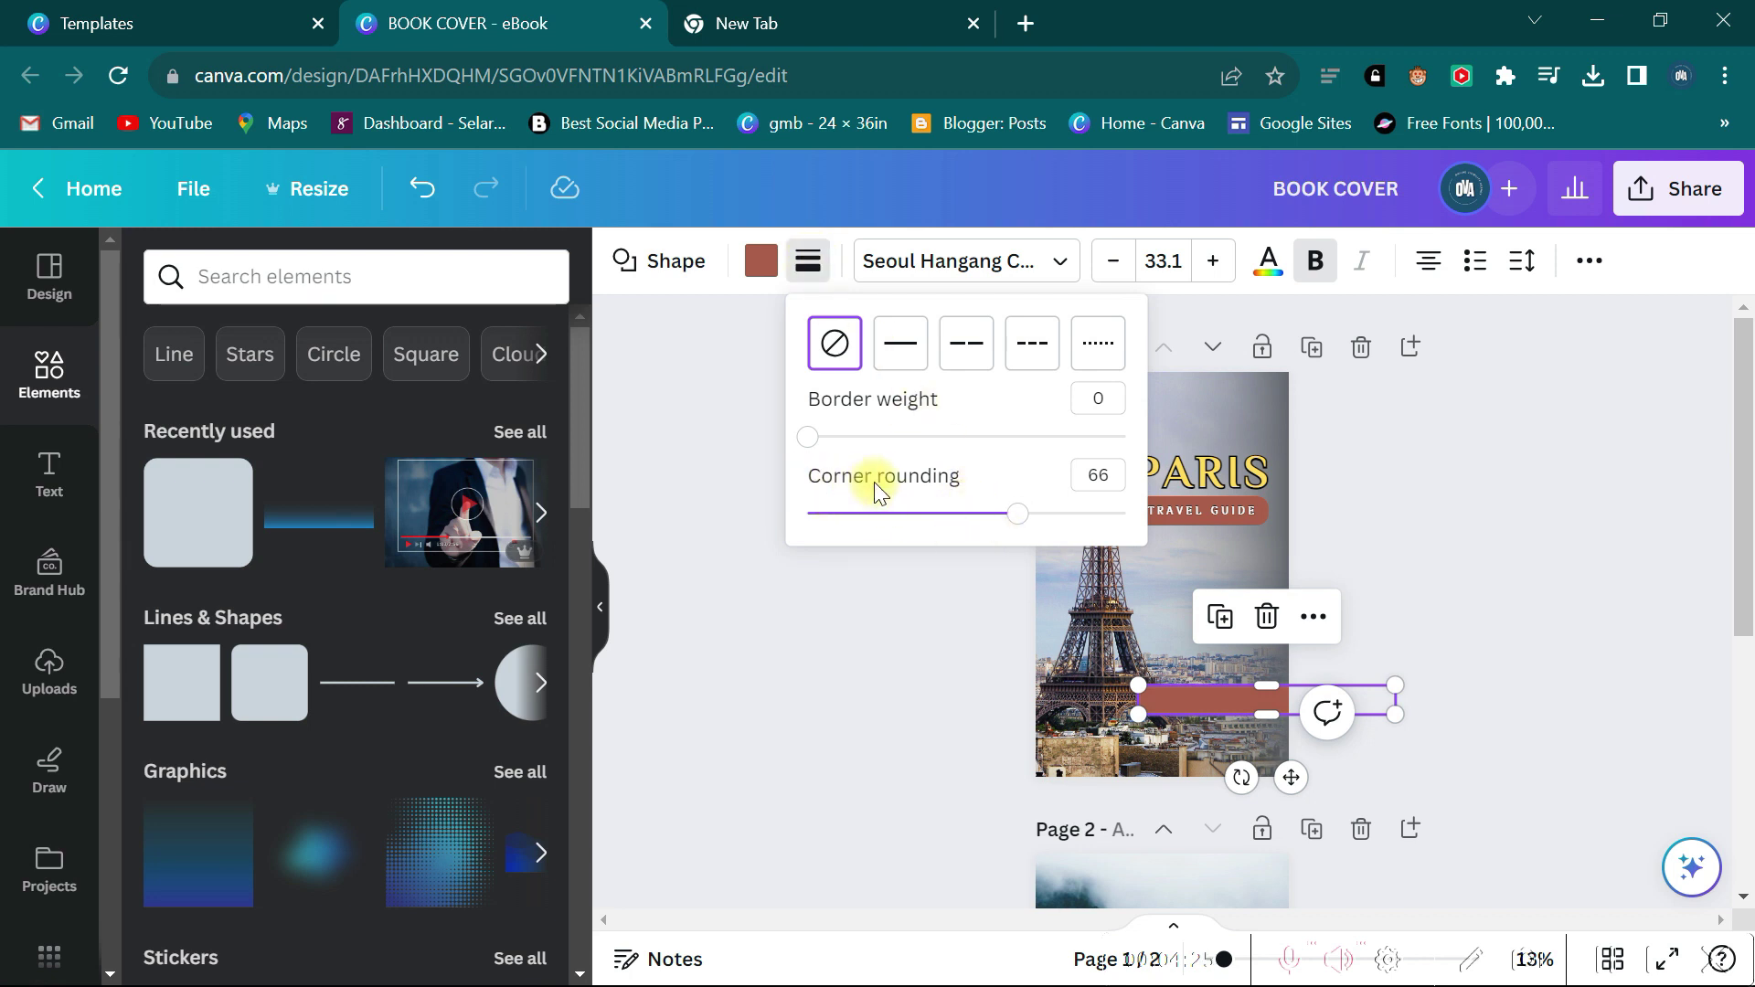
{"action": "left_click_drag", "start_coordinate": [1016, 514], "coordinate": [399, 555]}
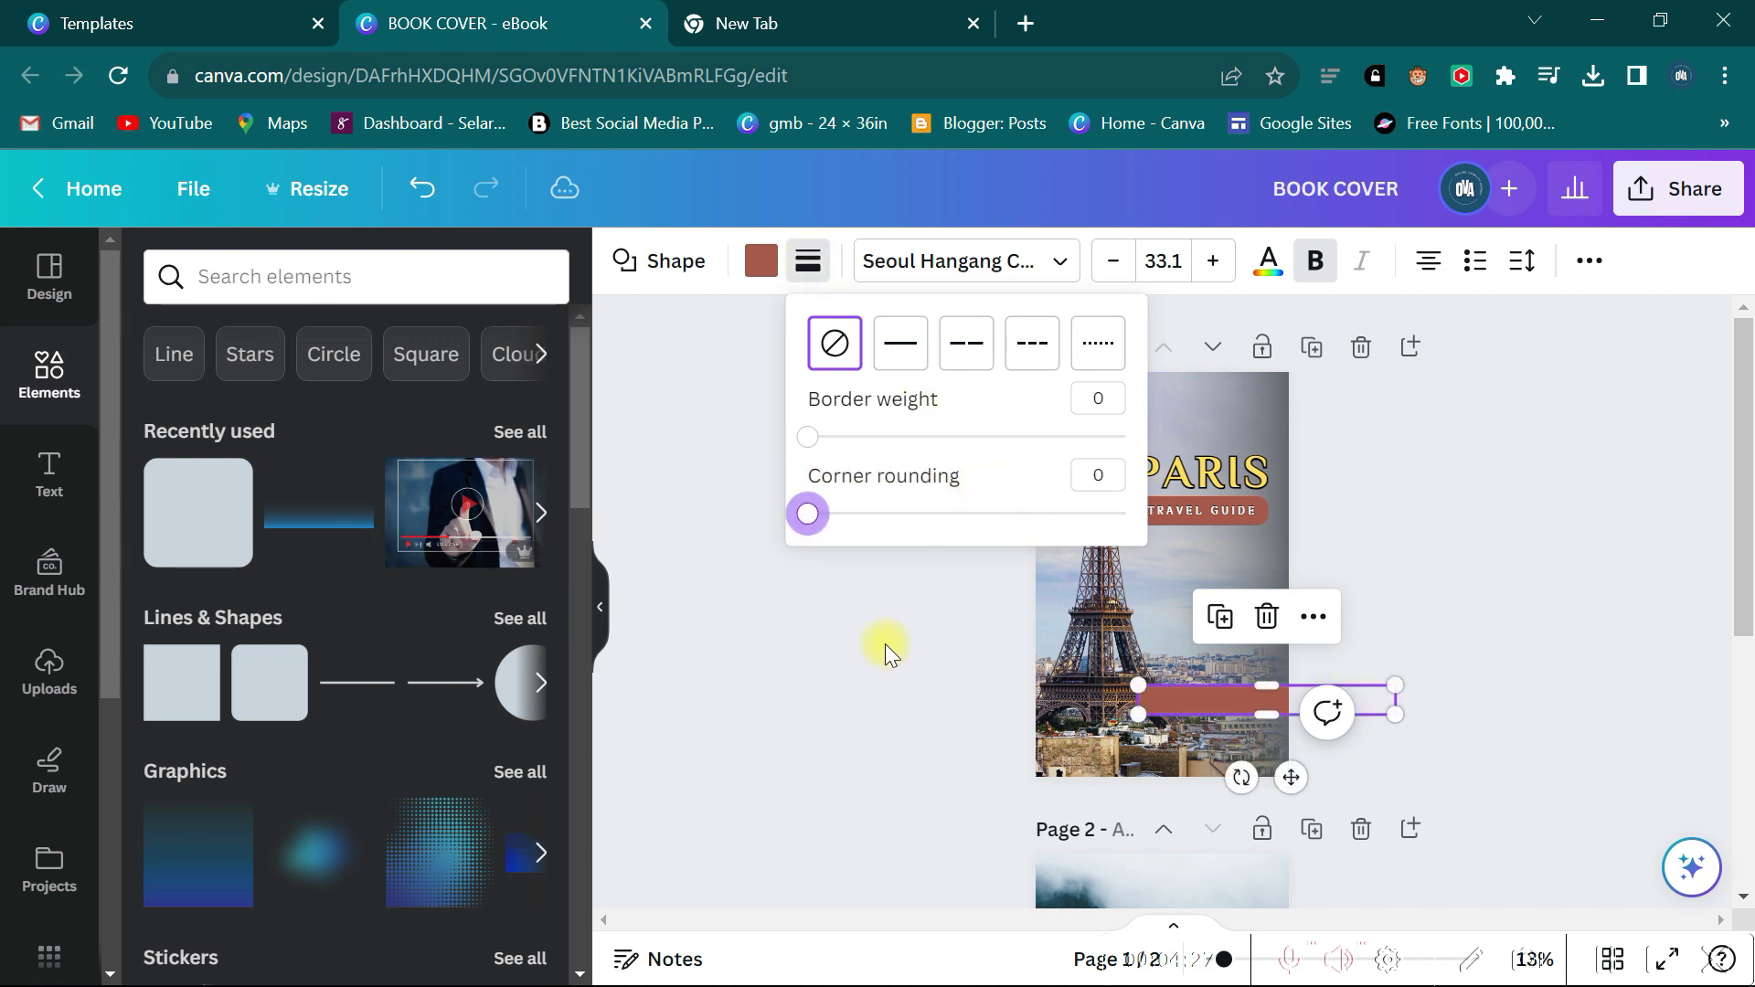
{"action": "left_click", "coordinate": [895, 343]}
{"action": "left_click_drag", "start_coordinate": [816, 437], "coordinate": [837, 441]}
Make the bar's border white and its fill the document yellow.
{"action": "left_click", "coordinate": [760, 265]}
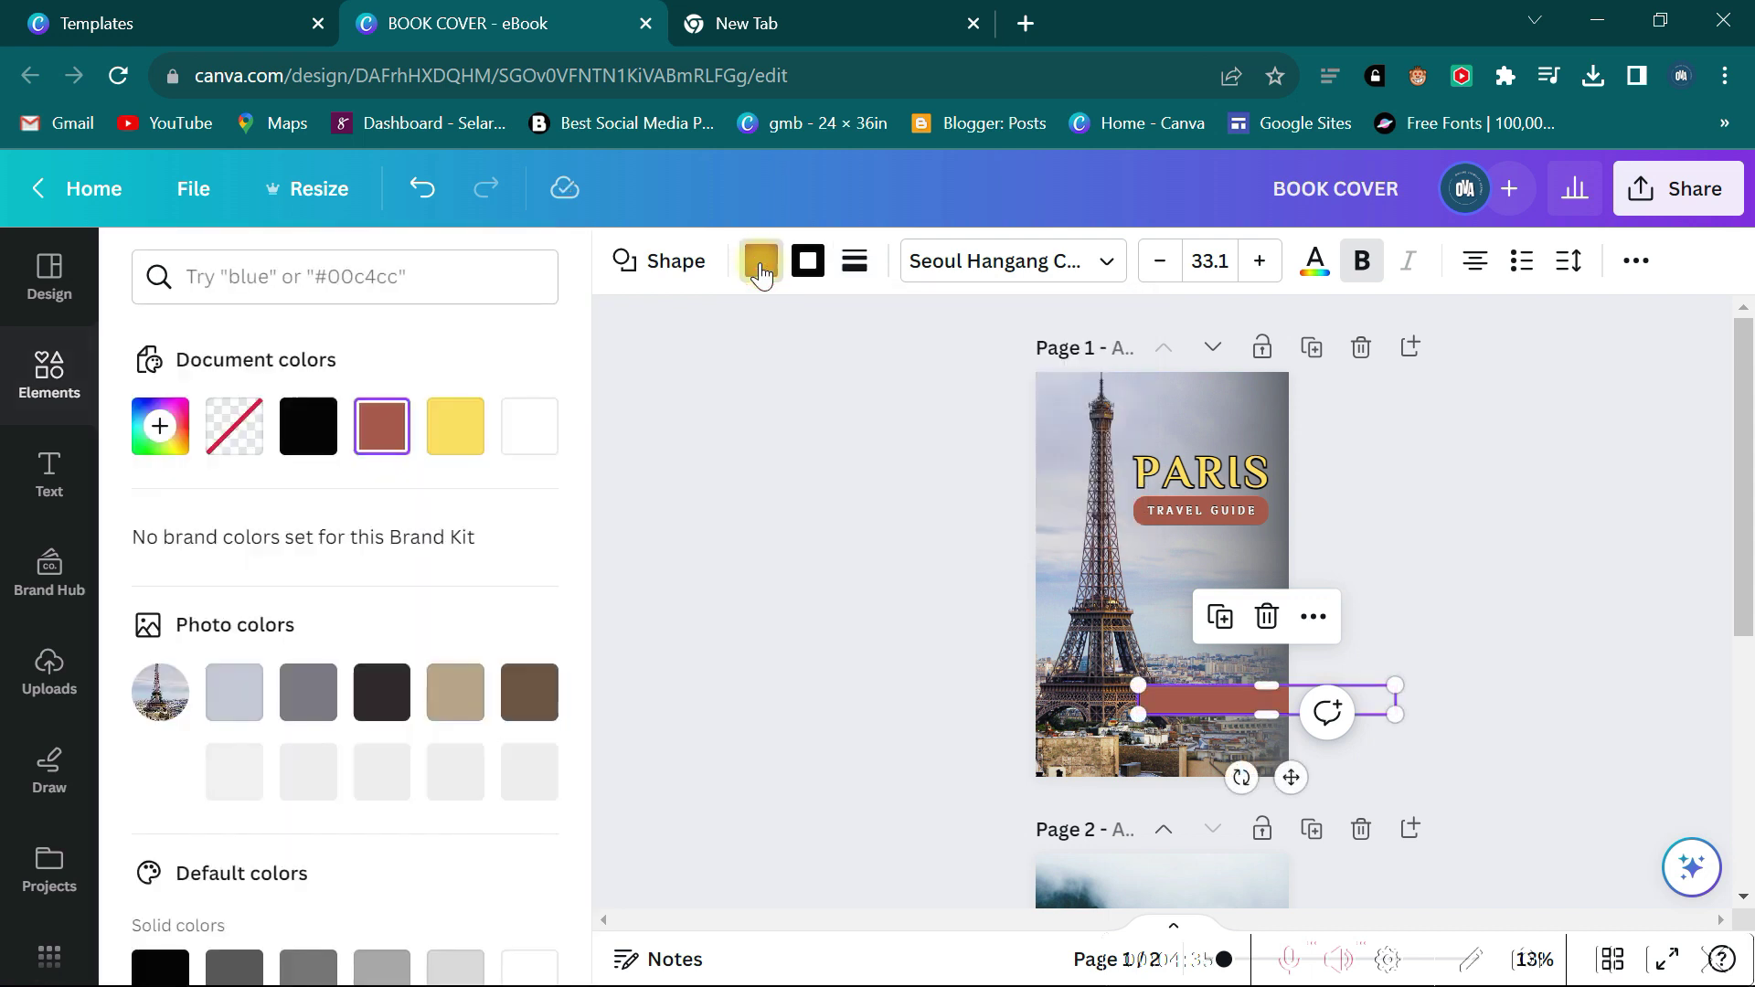
{"action": "left_click", "coordinate": [539, 428]}
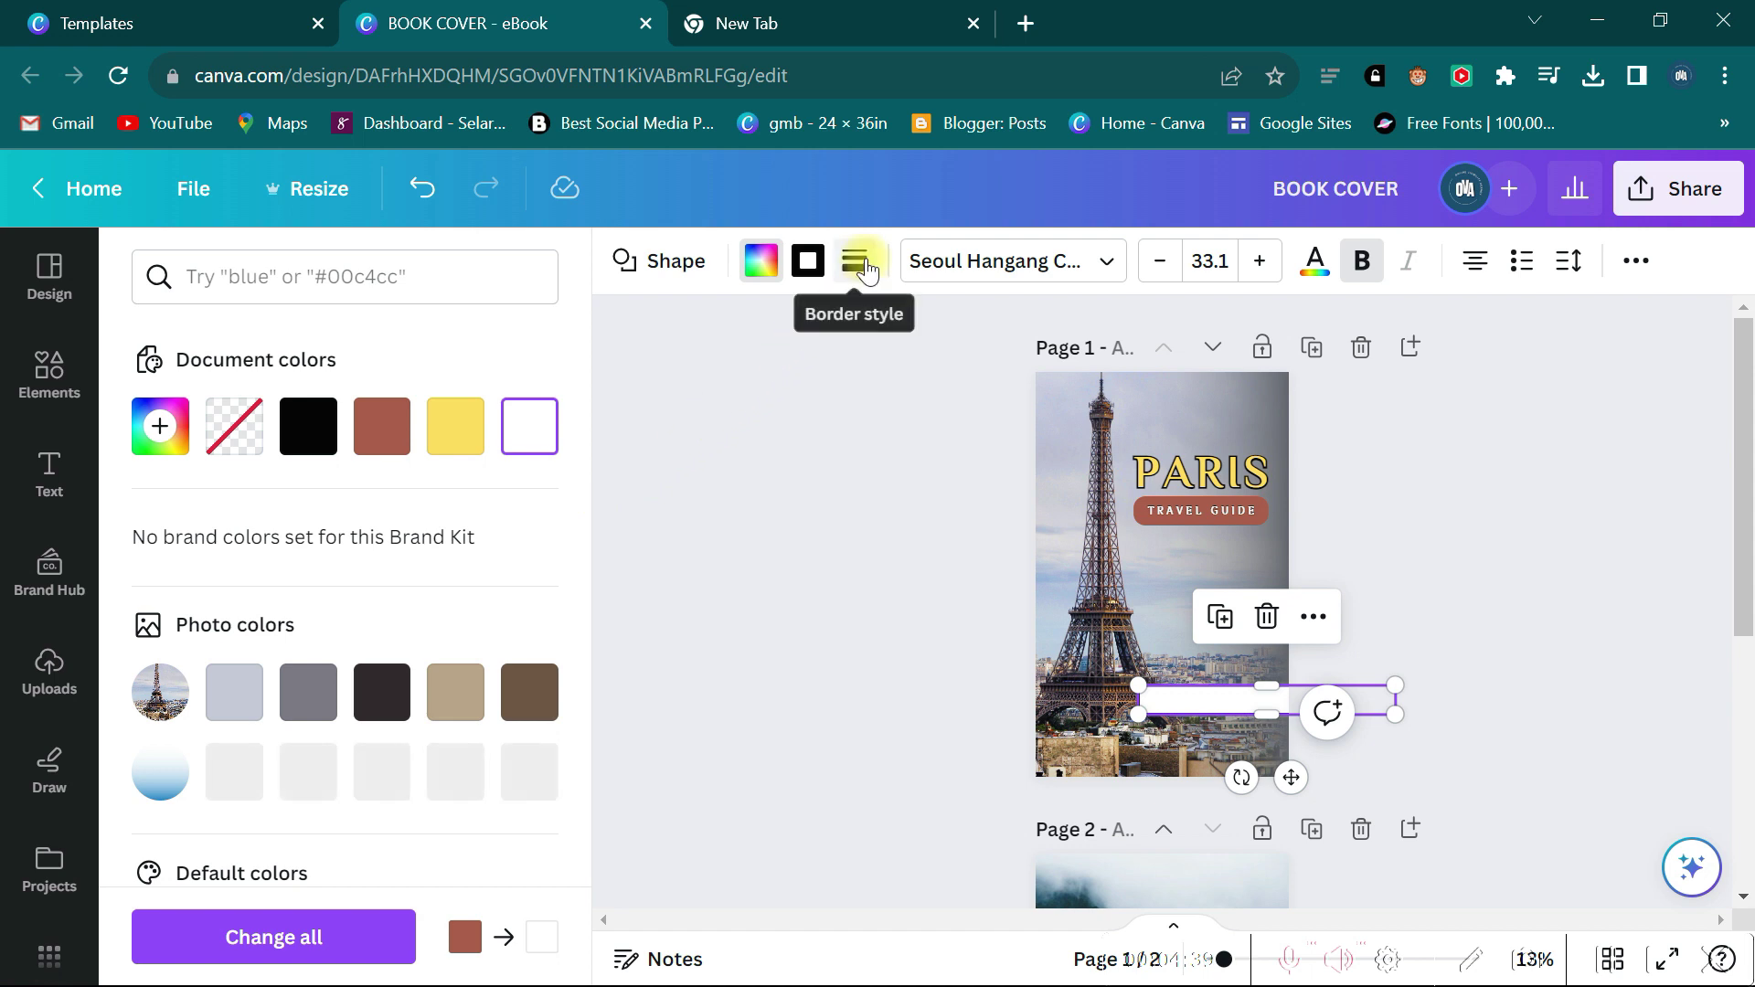
{"action": "left_click", "coordinate": [807, 262]}
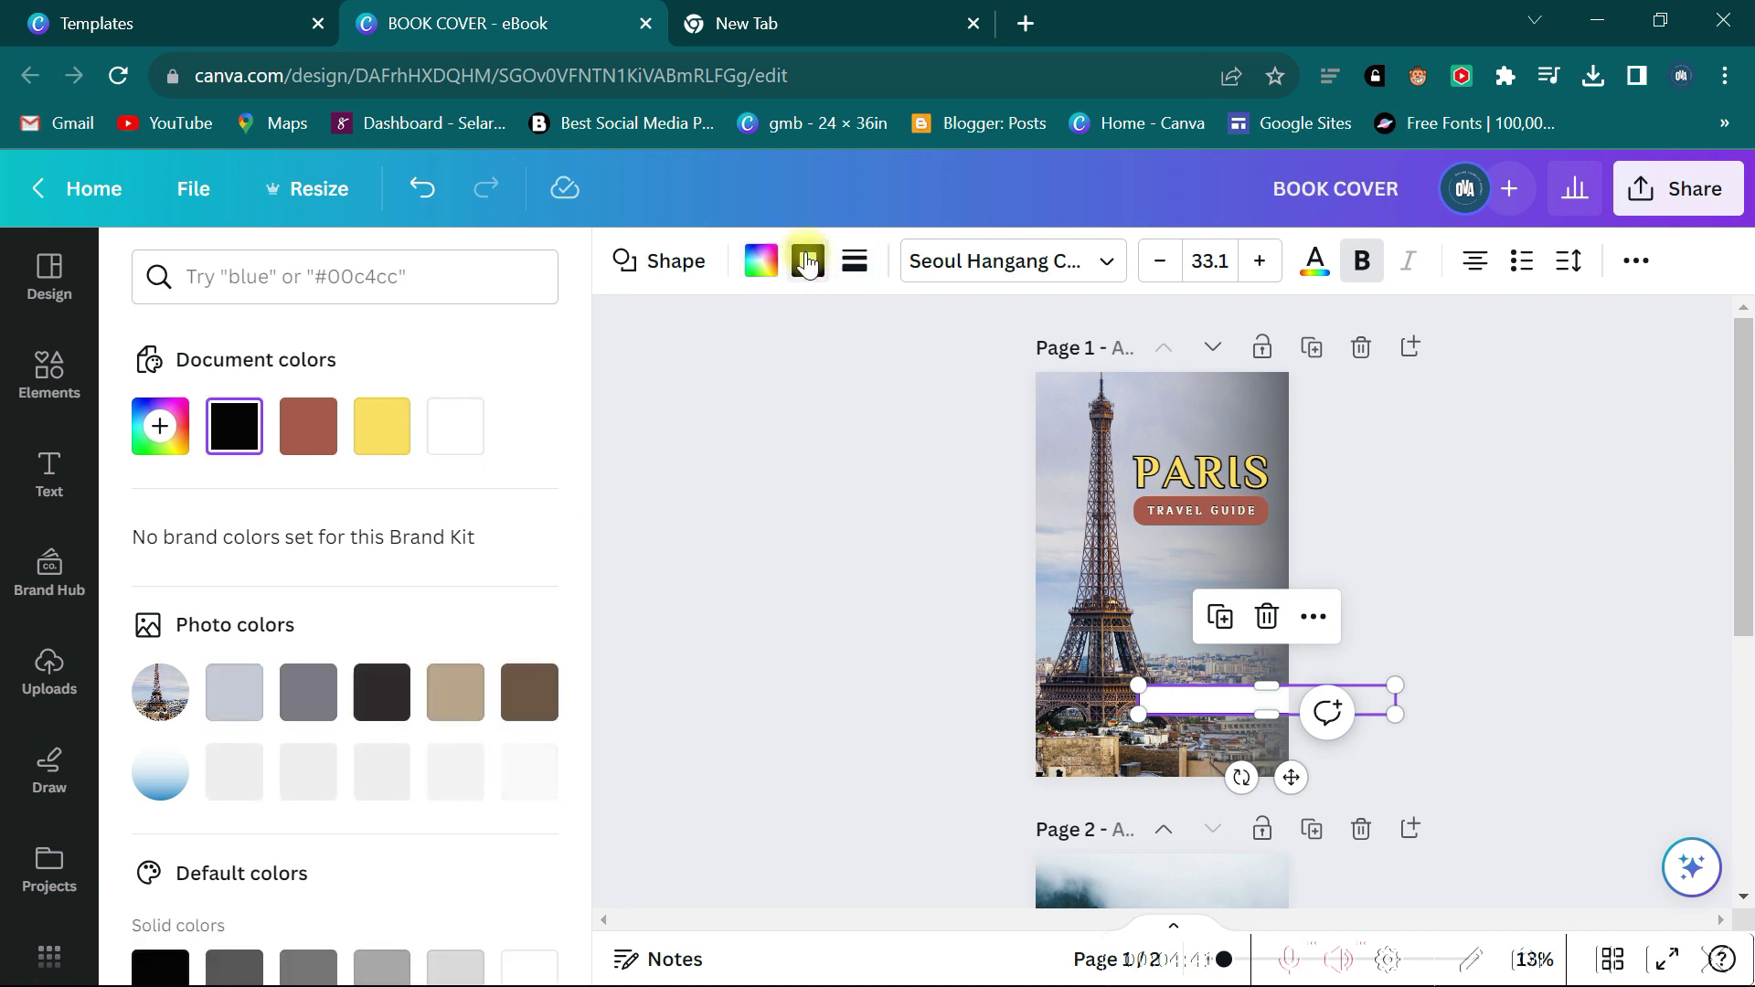
{"action": "left_click", "coordinate": [454, 430]}
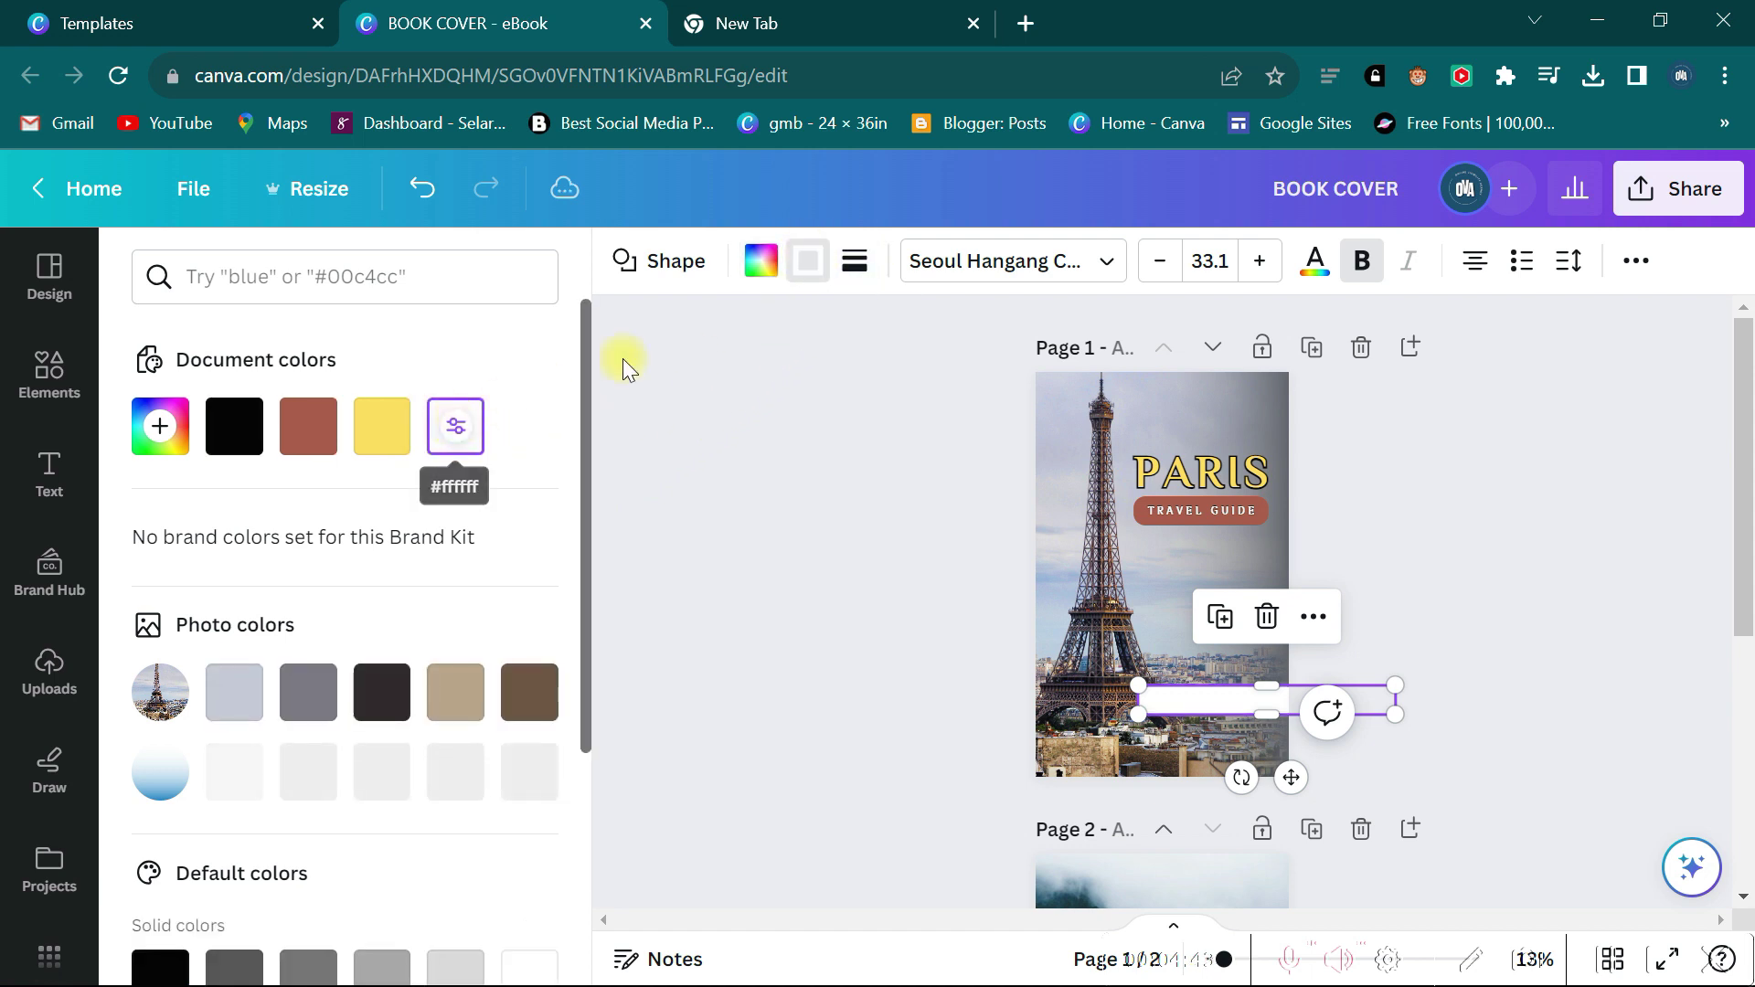
{"action": "left_click", "coordinate": [761, 261]}
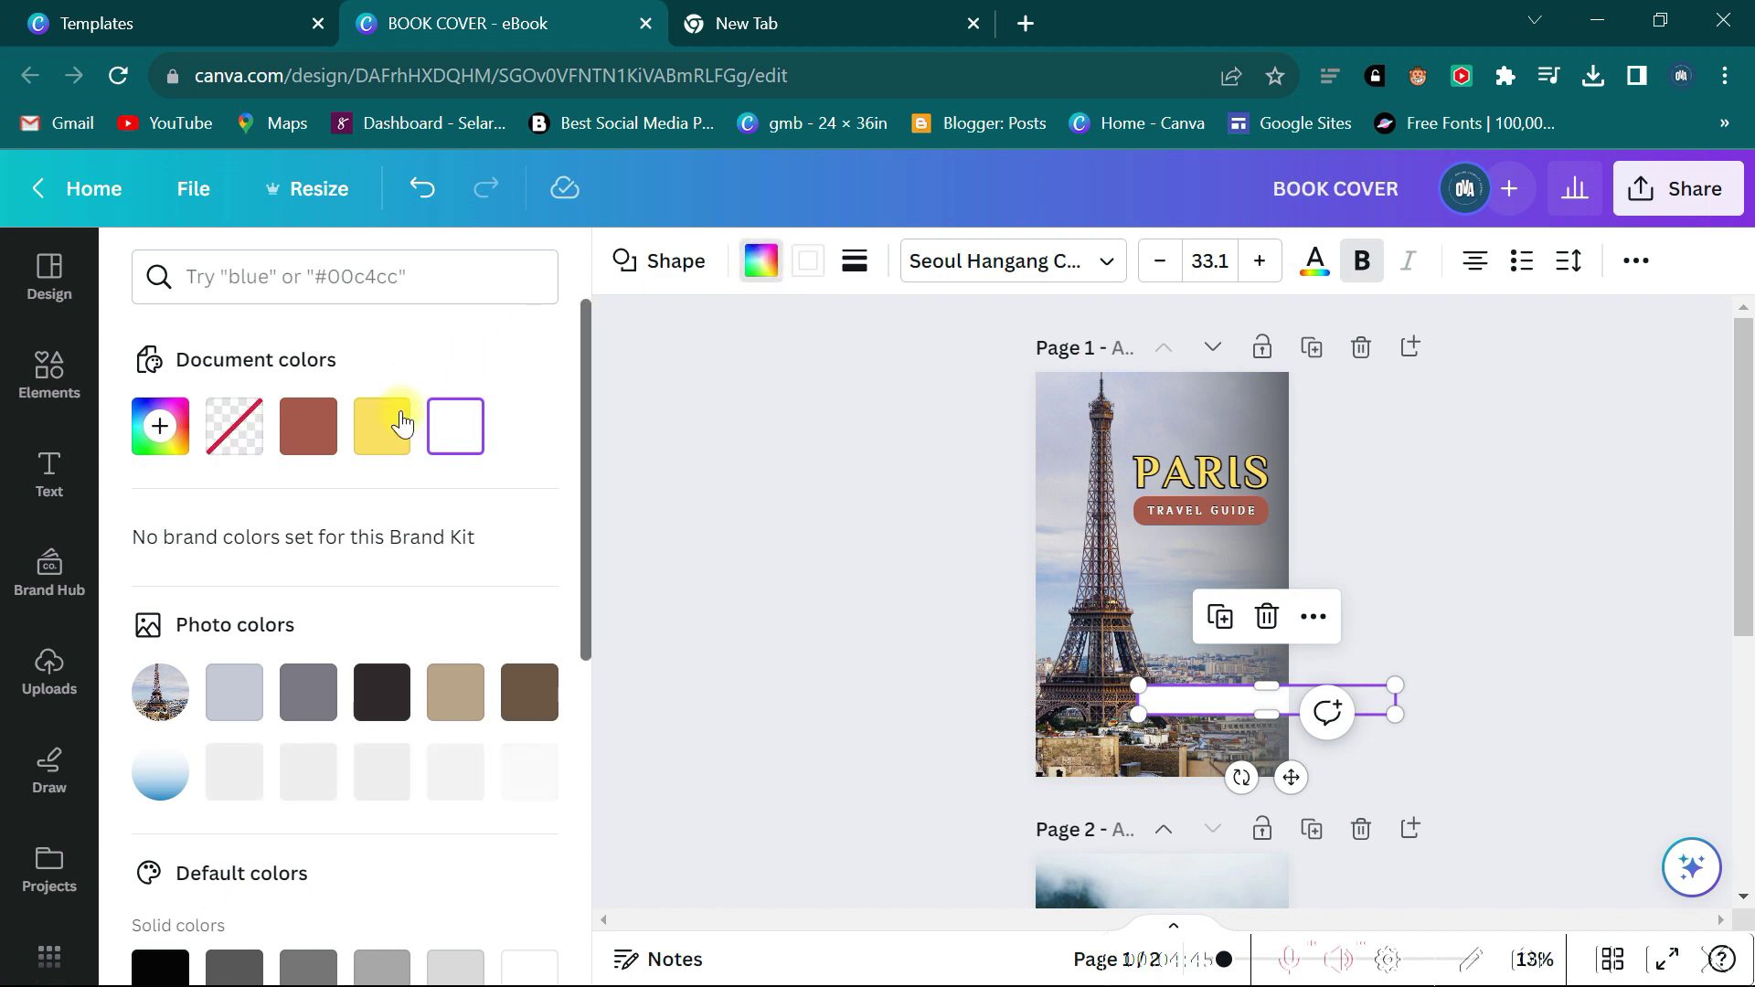
{"action": "left_click", "coordinate": [381, 426]}
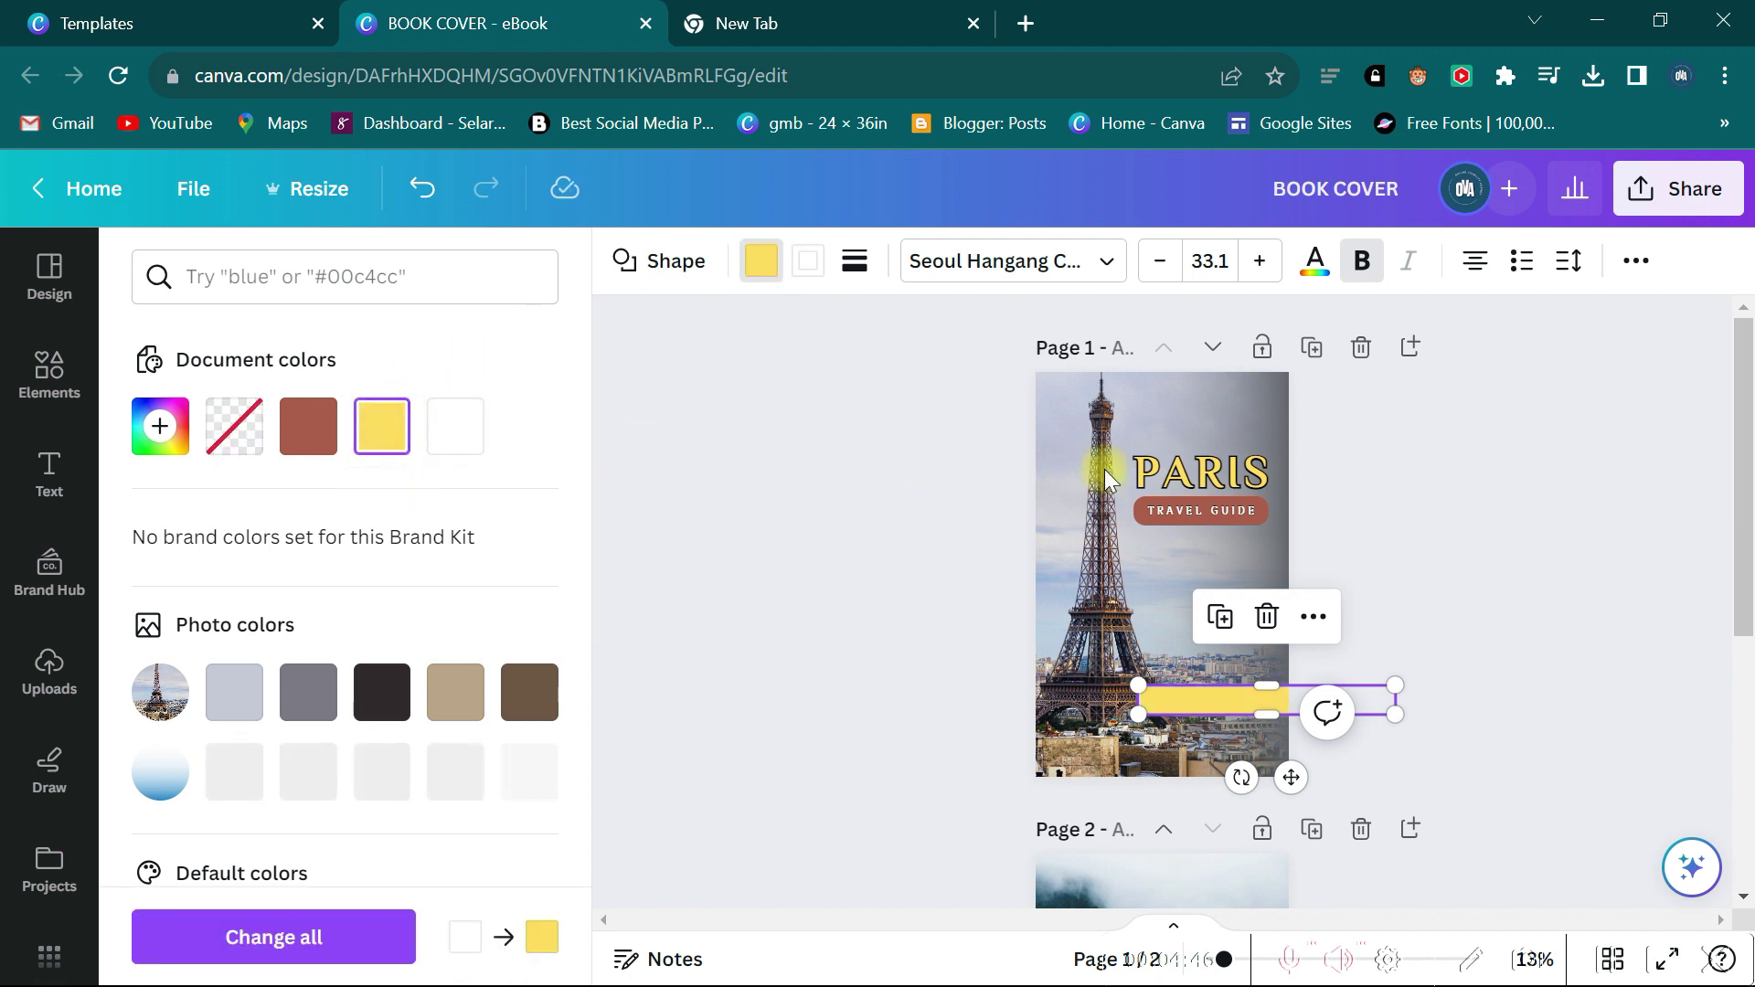
{"action": "left_click", "coordinate": [1446, 492]}
{"action": "left_click", "coordinate": [1446, 492]}
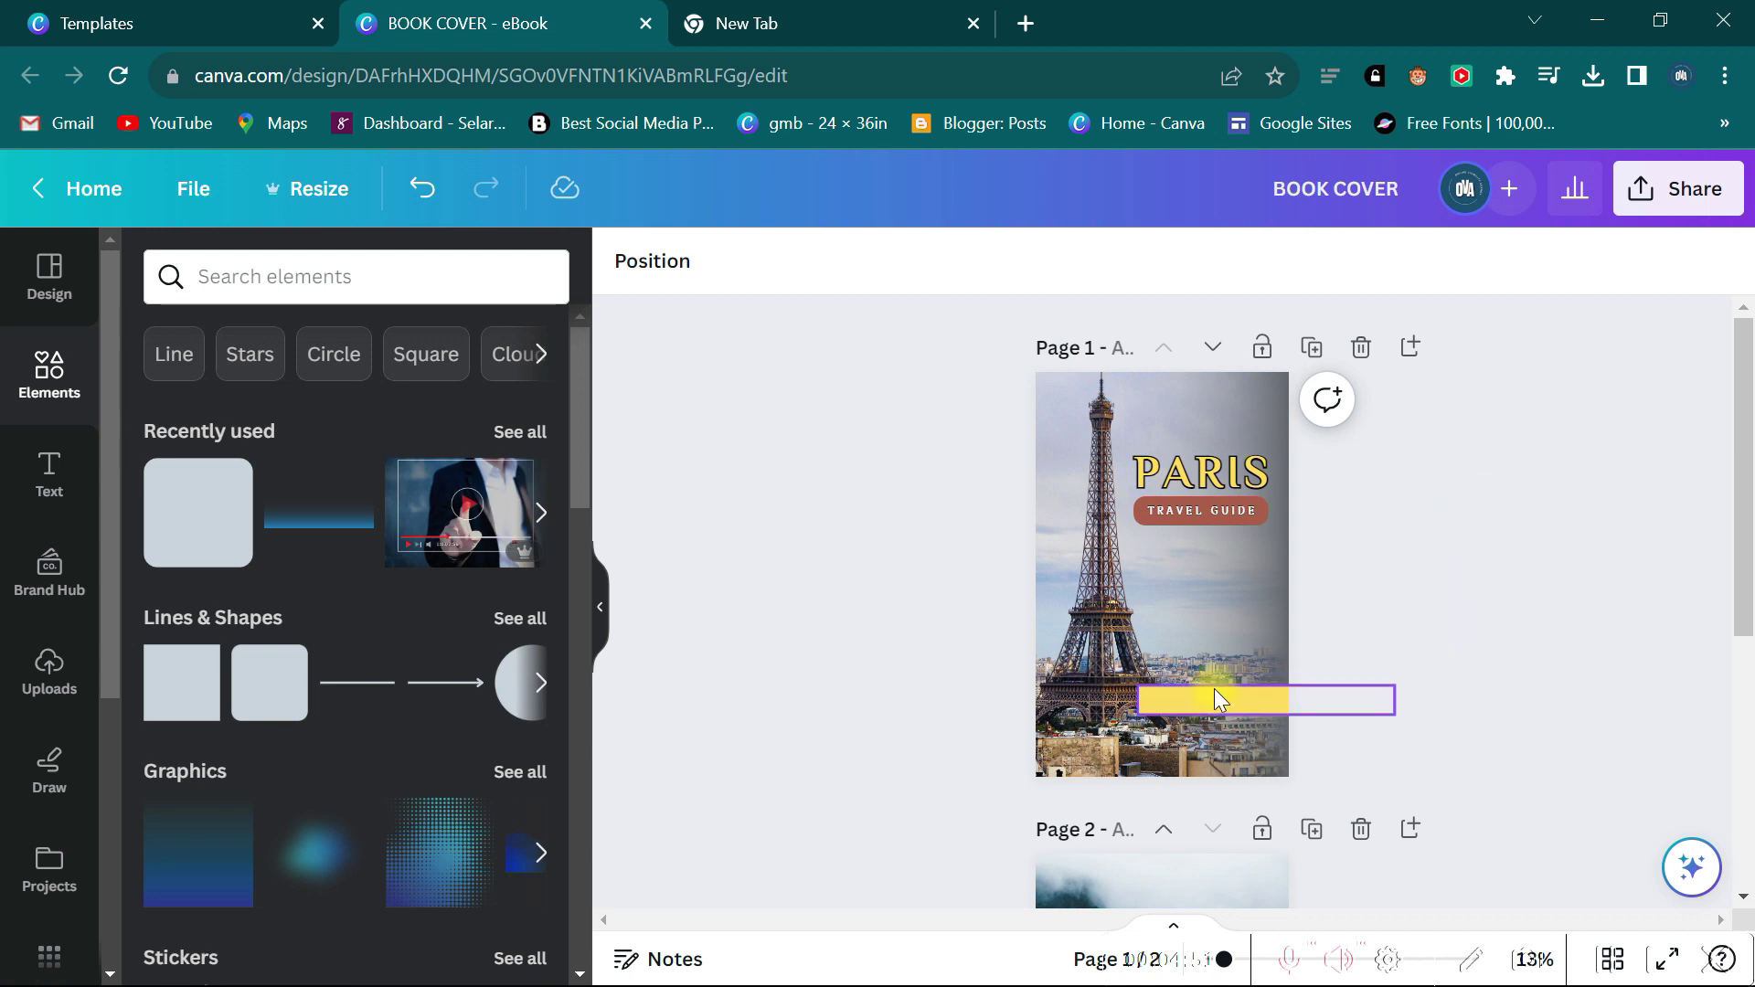
Thicken the yellow bar's white border to weight 18.
{"action": "left_click", "coordinate": [1191, 702]}
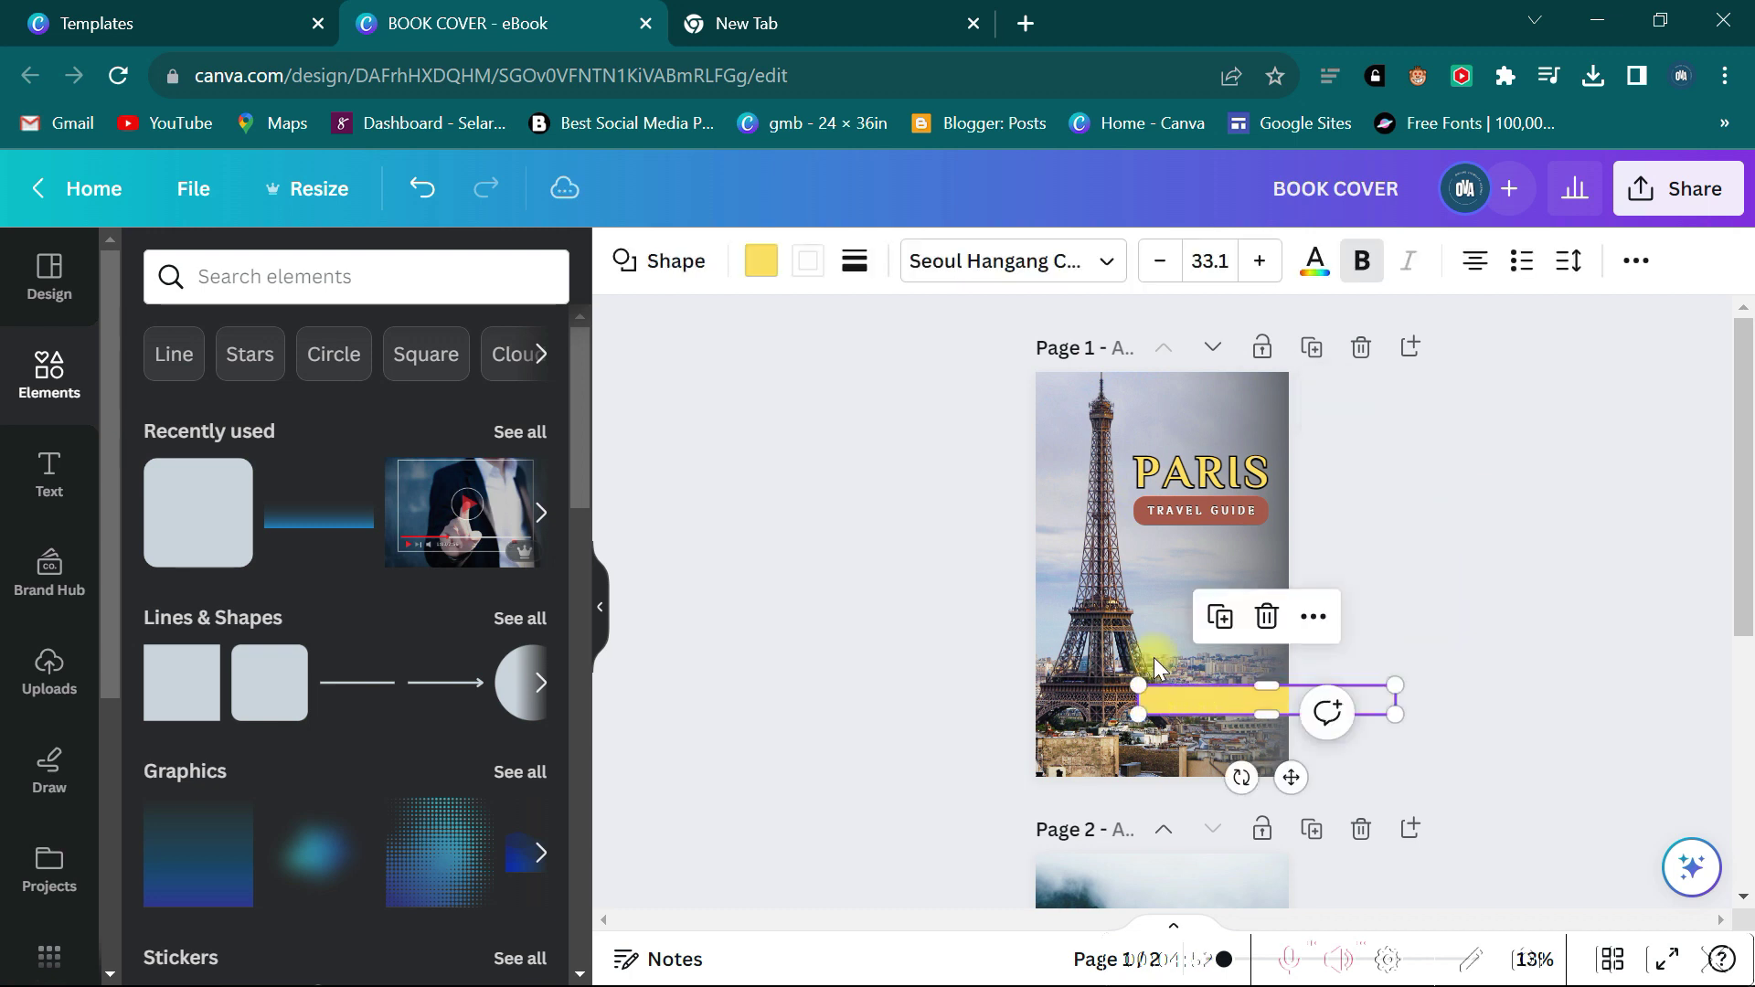
{"action": "left_click", "coordinate": [854, 260]}
{"action": "left_click_drag", "start_coordinate": [894, 450], "coordinate": [924, 450]}
{"action": "left_click", "coordinate": [1481, 490]}
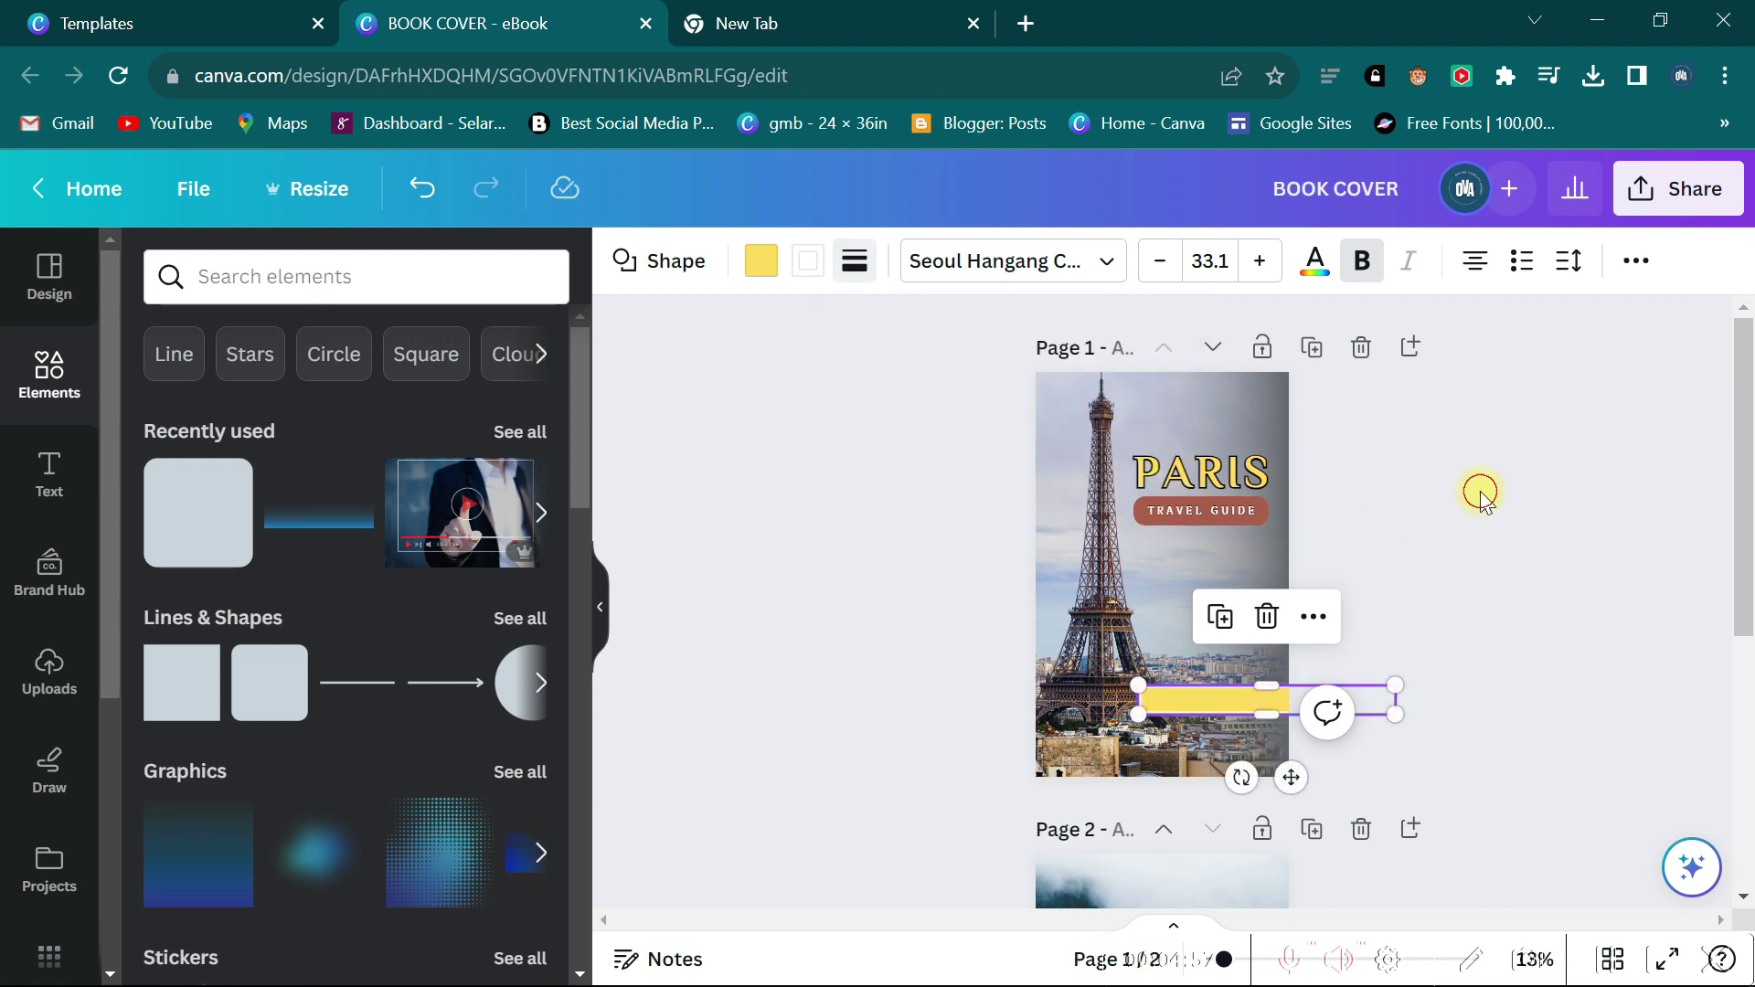
{"action": "left_click", "coordinate": [1481, 493]}
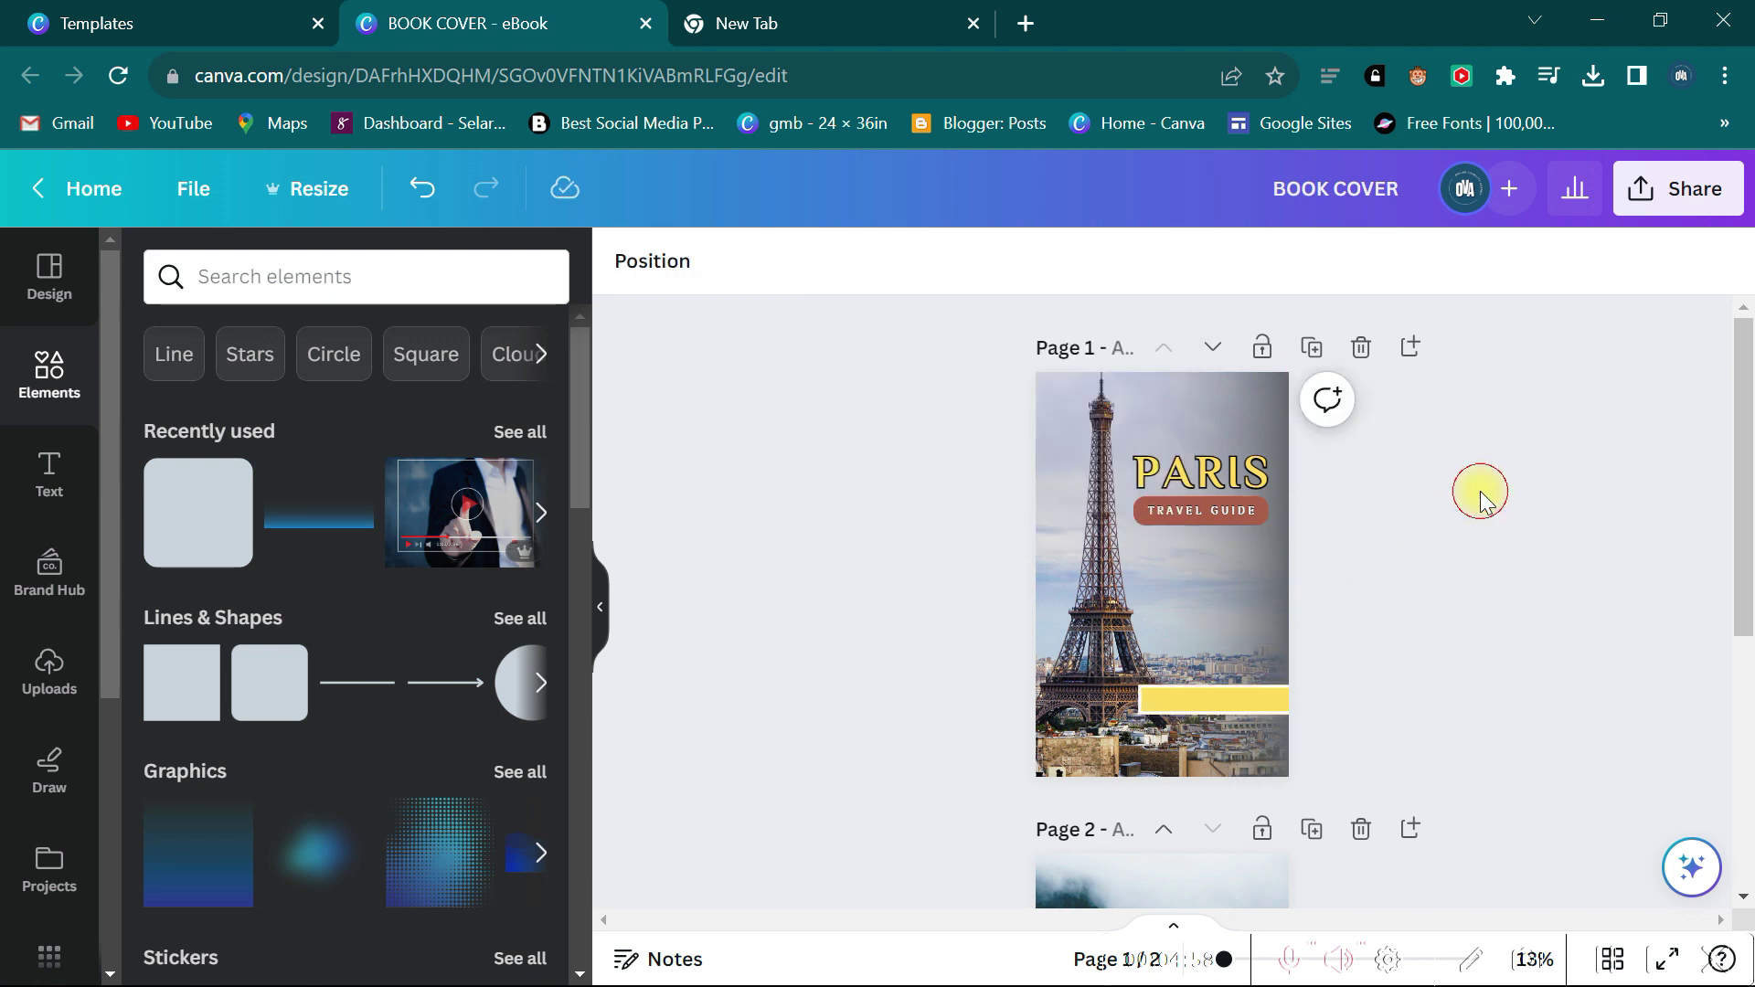
Outline the rust TRAVEL GUIDE badge with a solid white border.
{"action": "left_click", "coordinate": [1233, 529]}
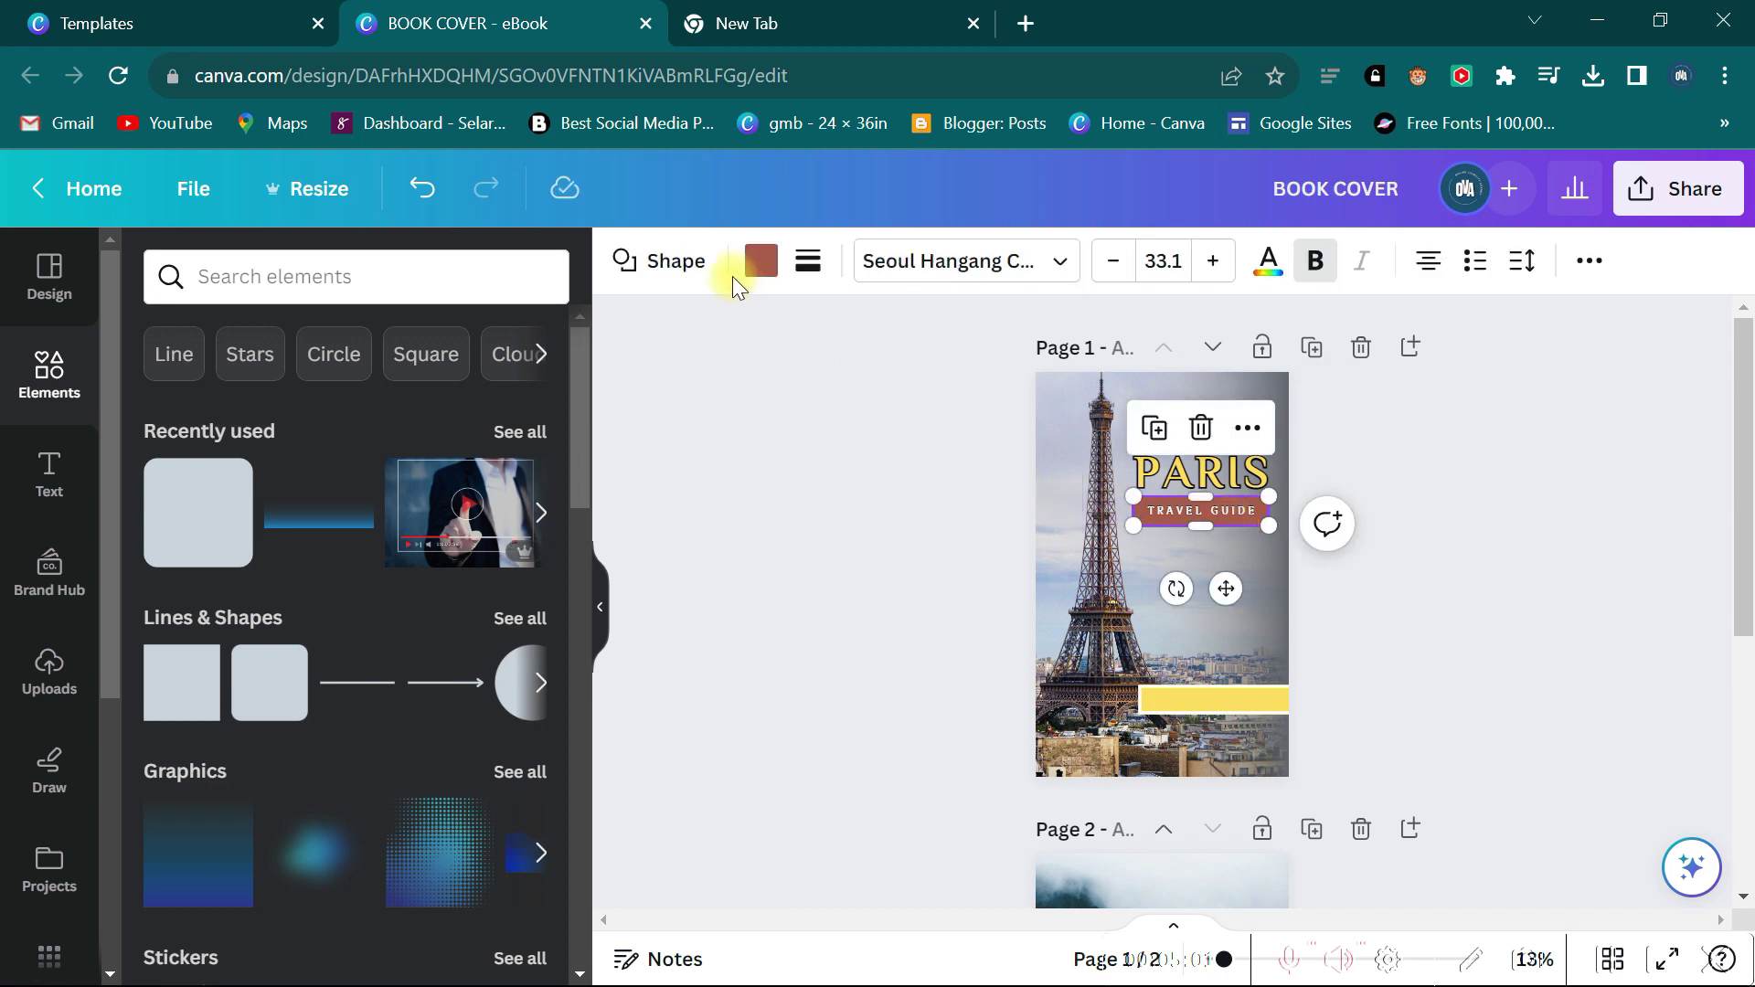
{"action": "left_click", "coordinate": [810, 263]}
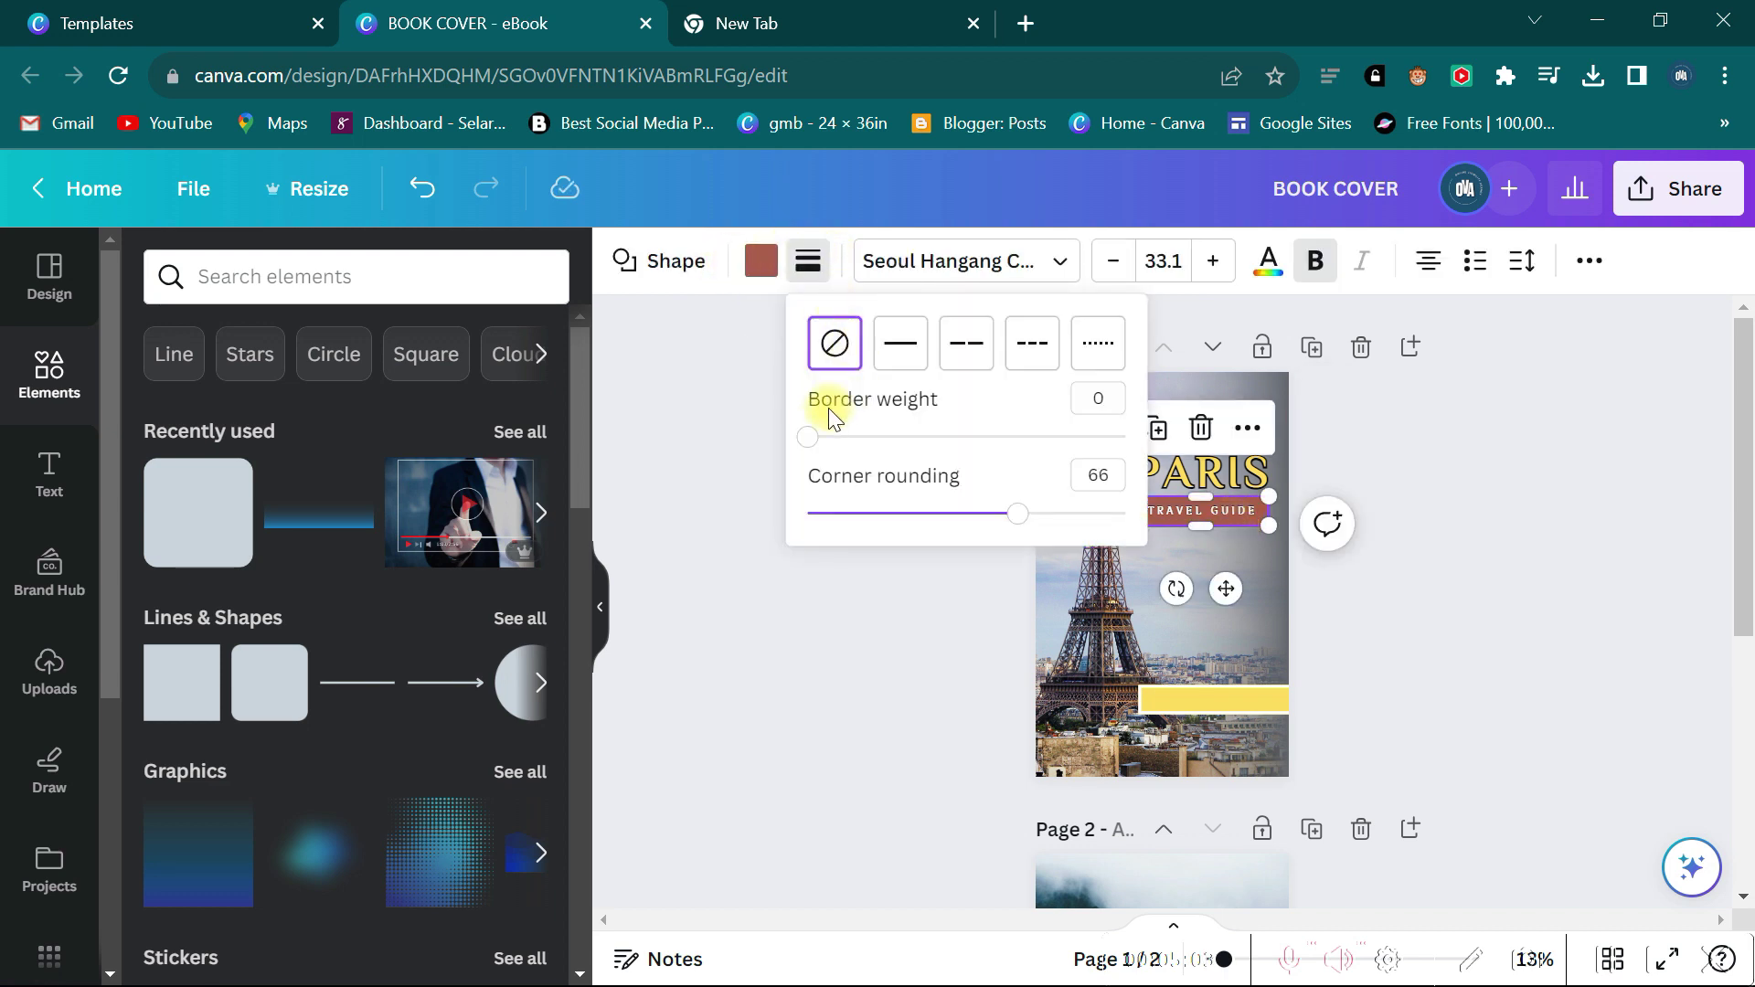
{"action": "left_click_drag", "start_coordinate": [805, 440], "coordinate": [869, 457]}
{"action": "left_click", "coordinate": [807, 262]}
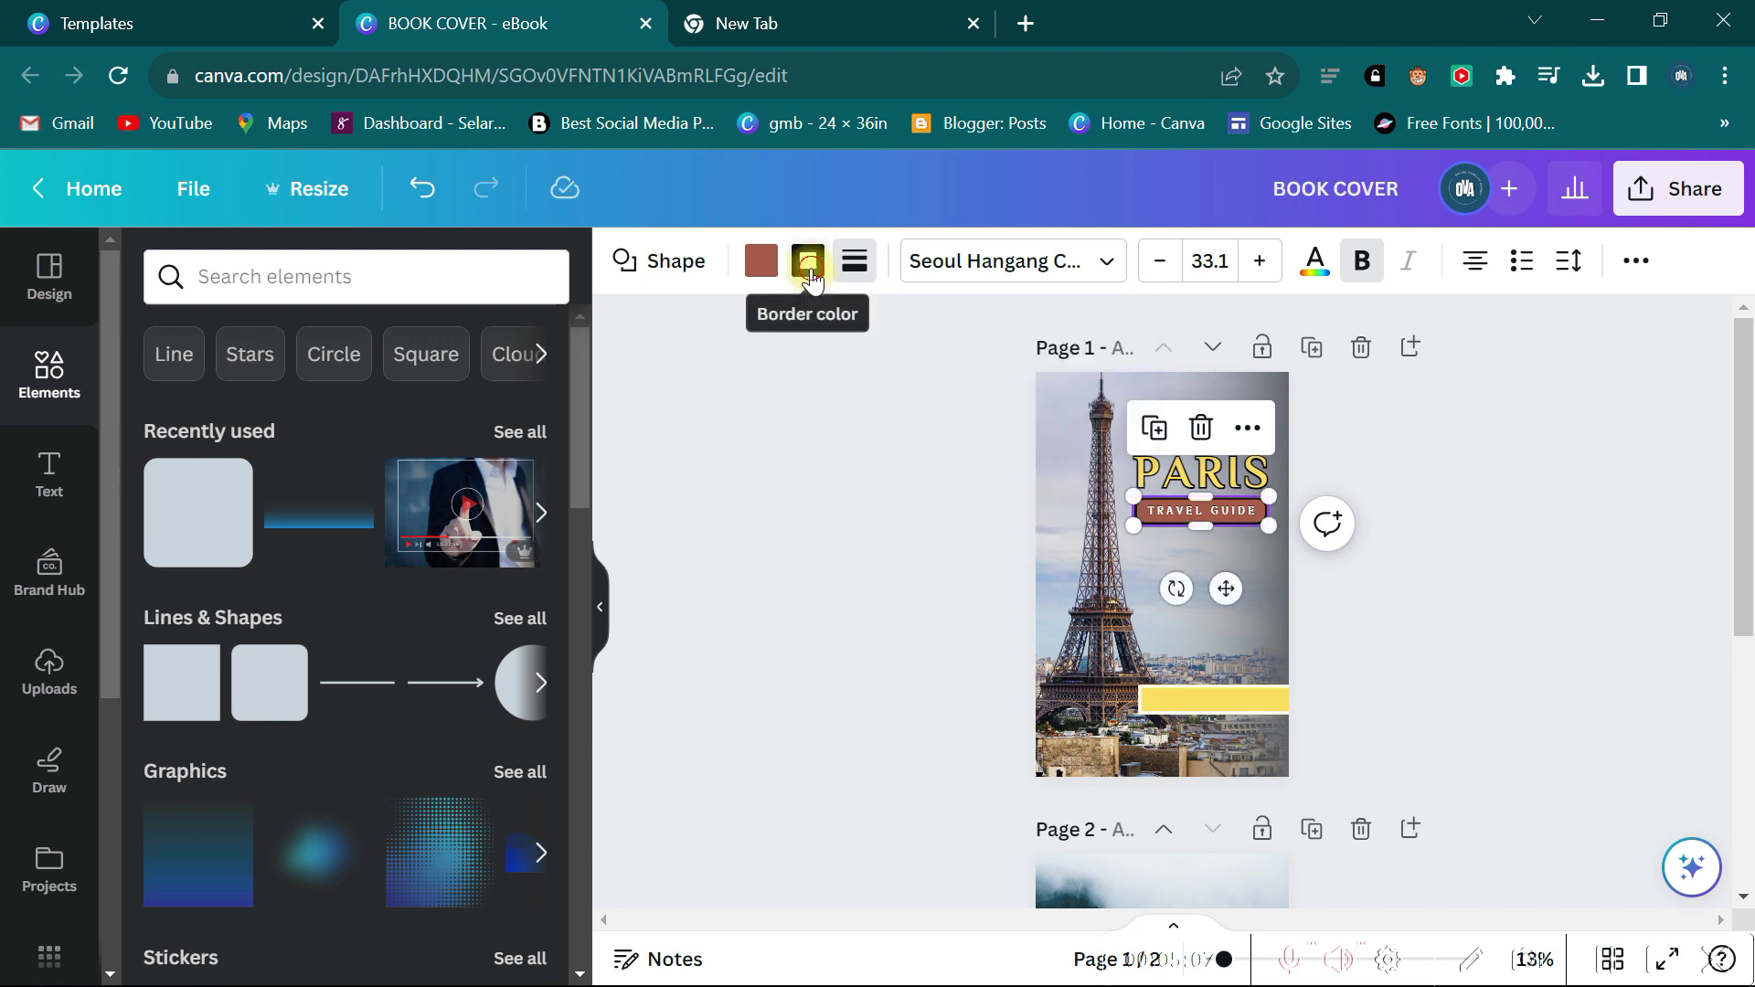
{"action": "left_click", "coordinate": [454, 429]}
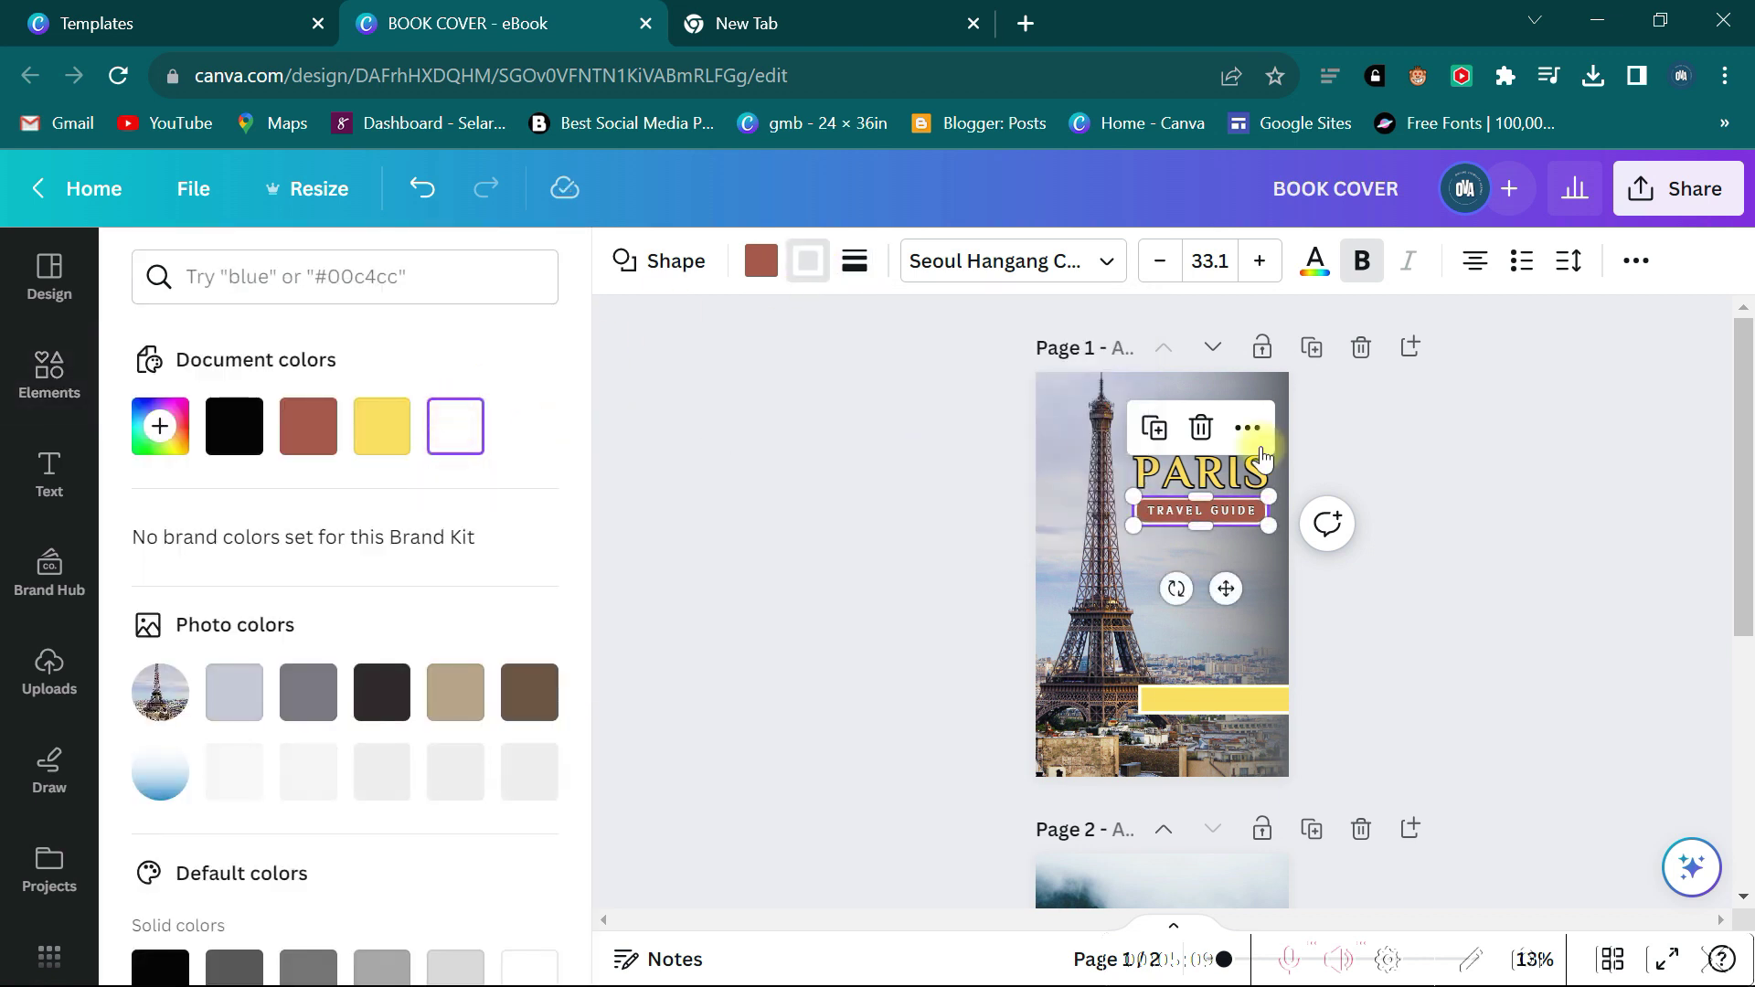
{"action": "left_click", "coordinate": [1463, 489]}
{"action": "left_click", "coordinate": [1463, 490]}
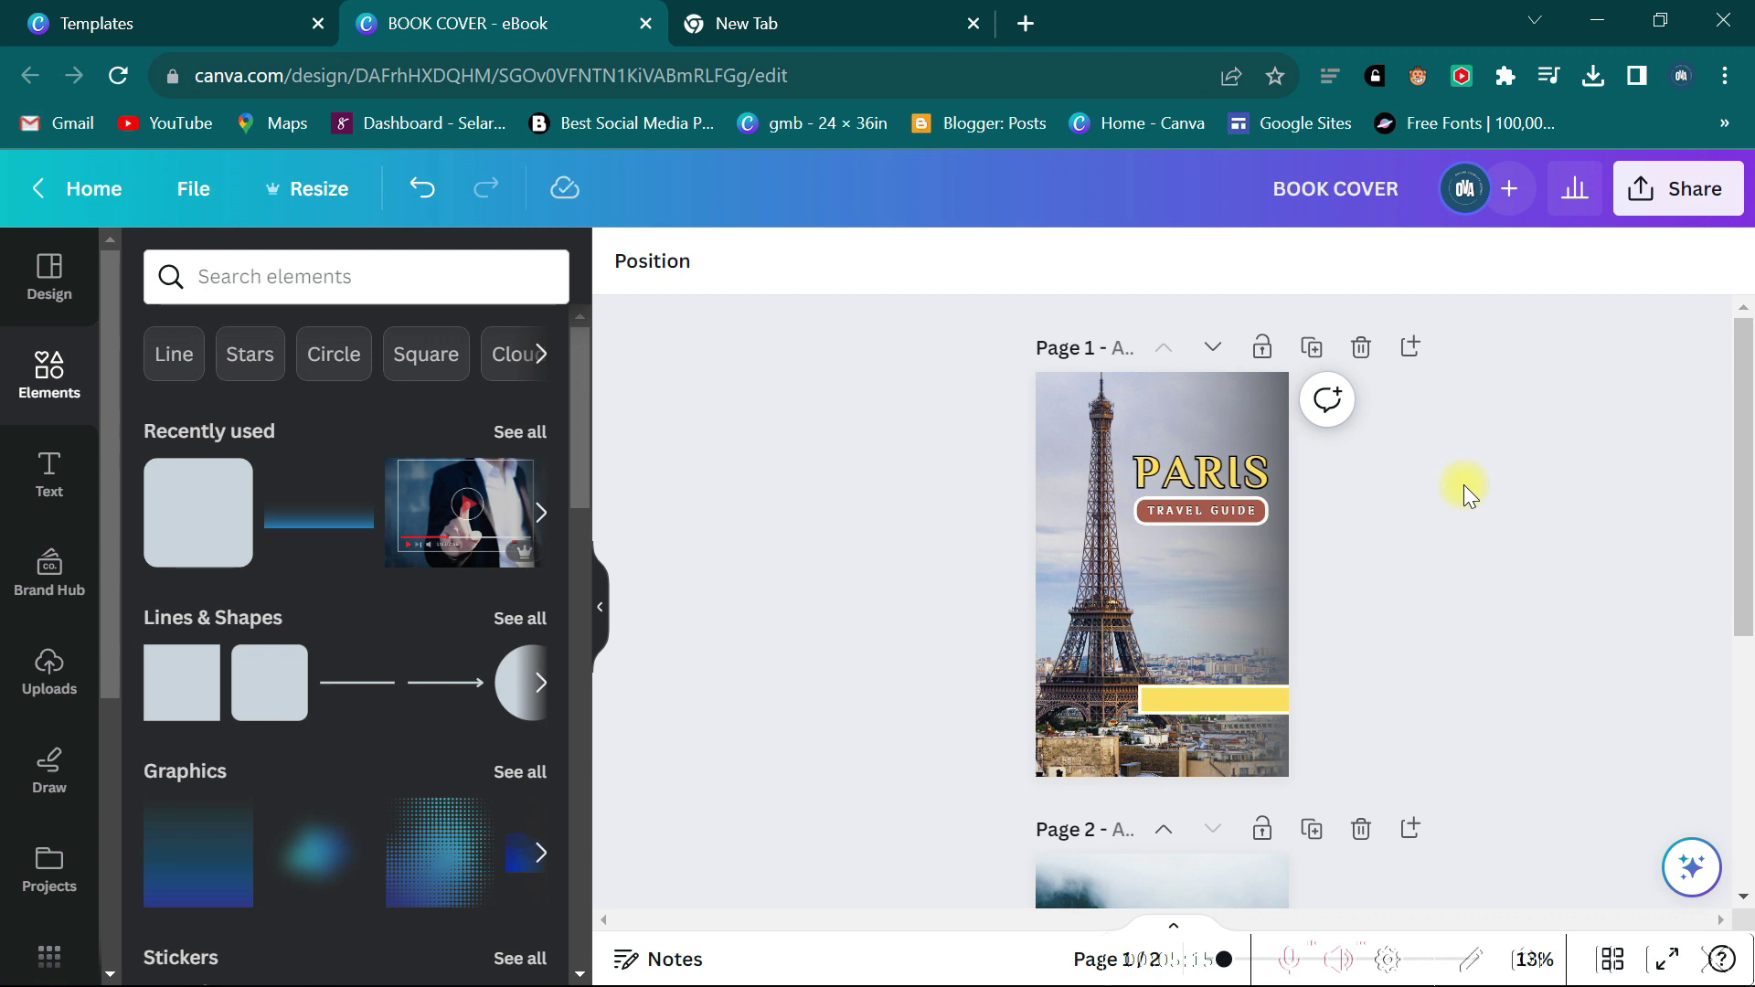
{"action": "left_click", "coordinate": [43, 484]}
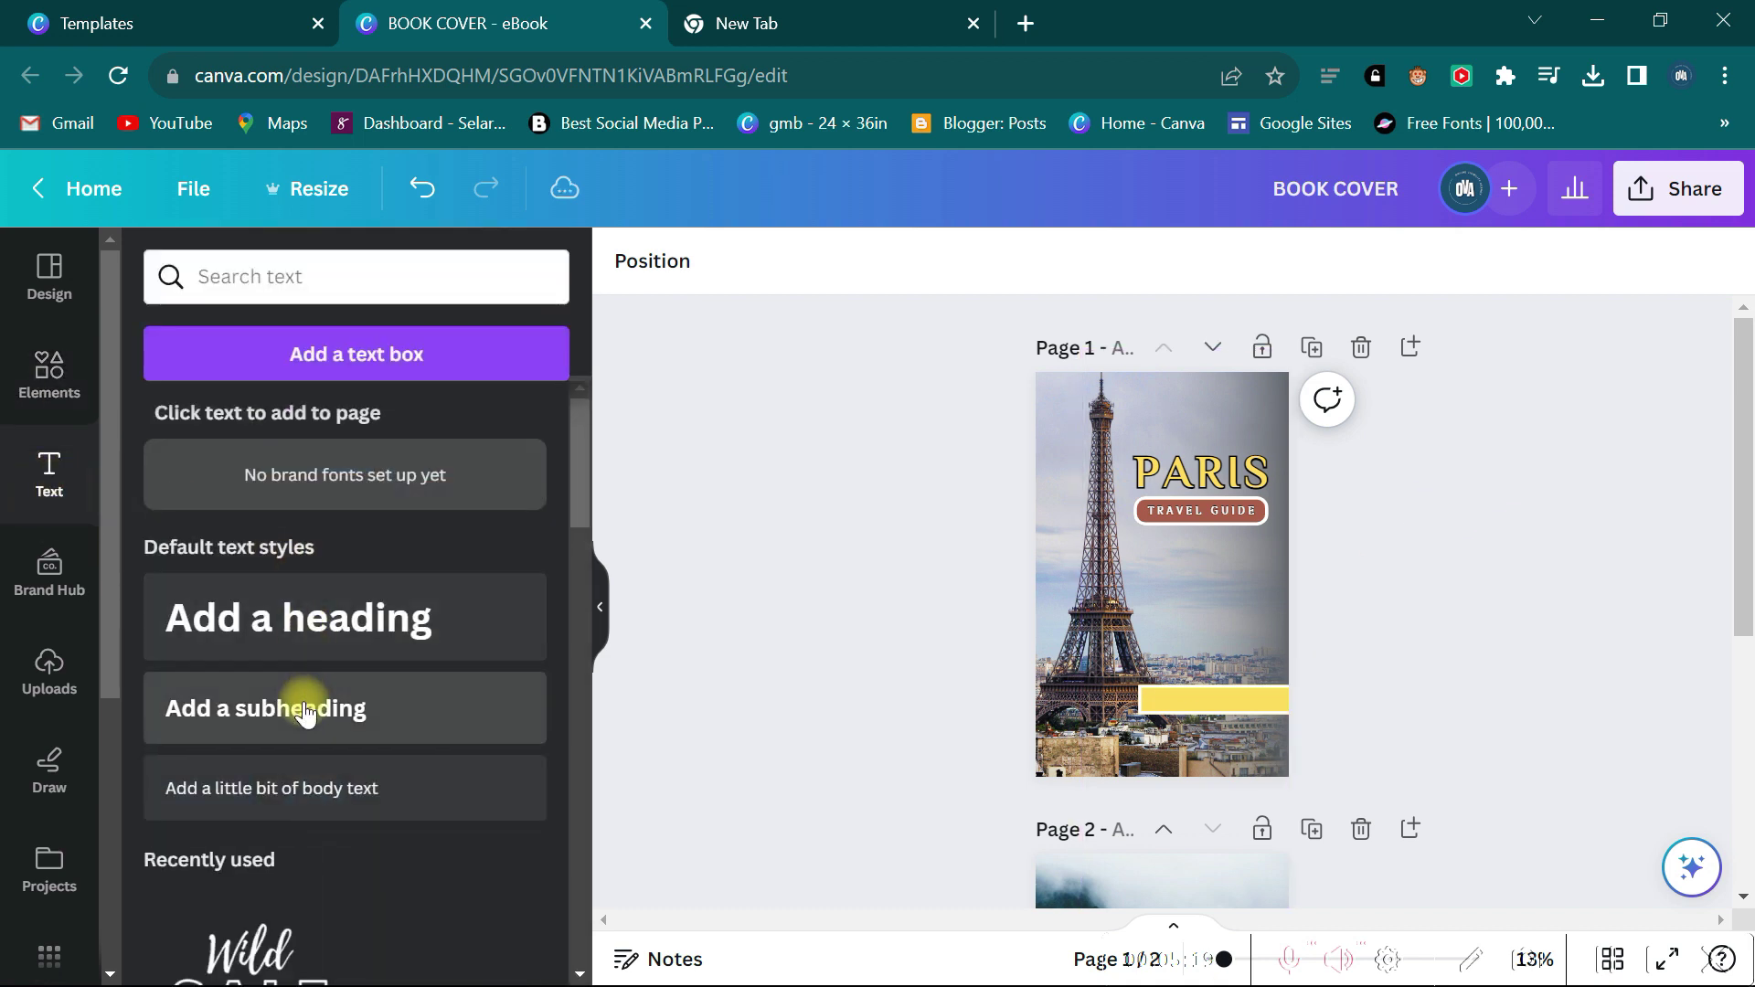
Add a subheading with the author's name and move it onto the yellow bar.
{"action": "left_click", "coordinate": [305, 711]}
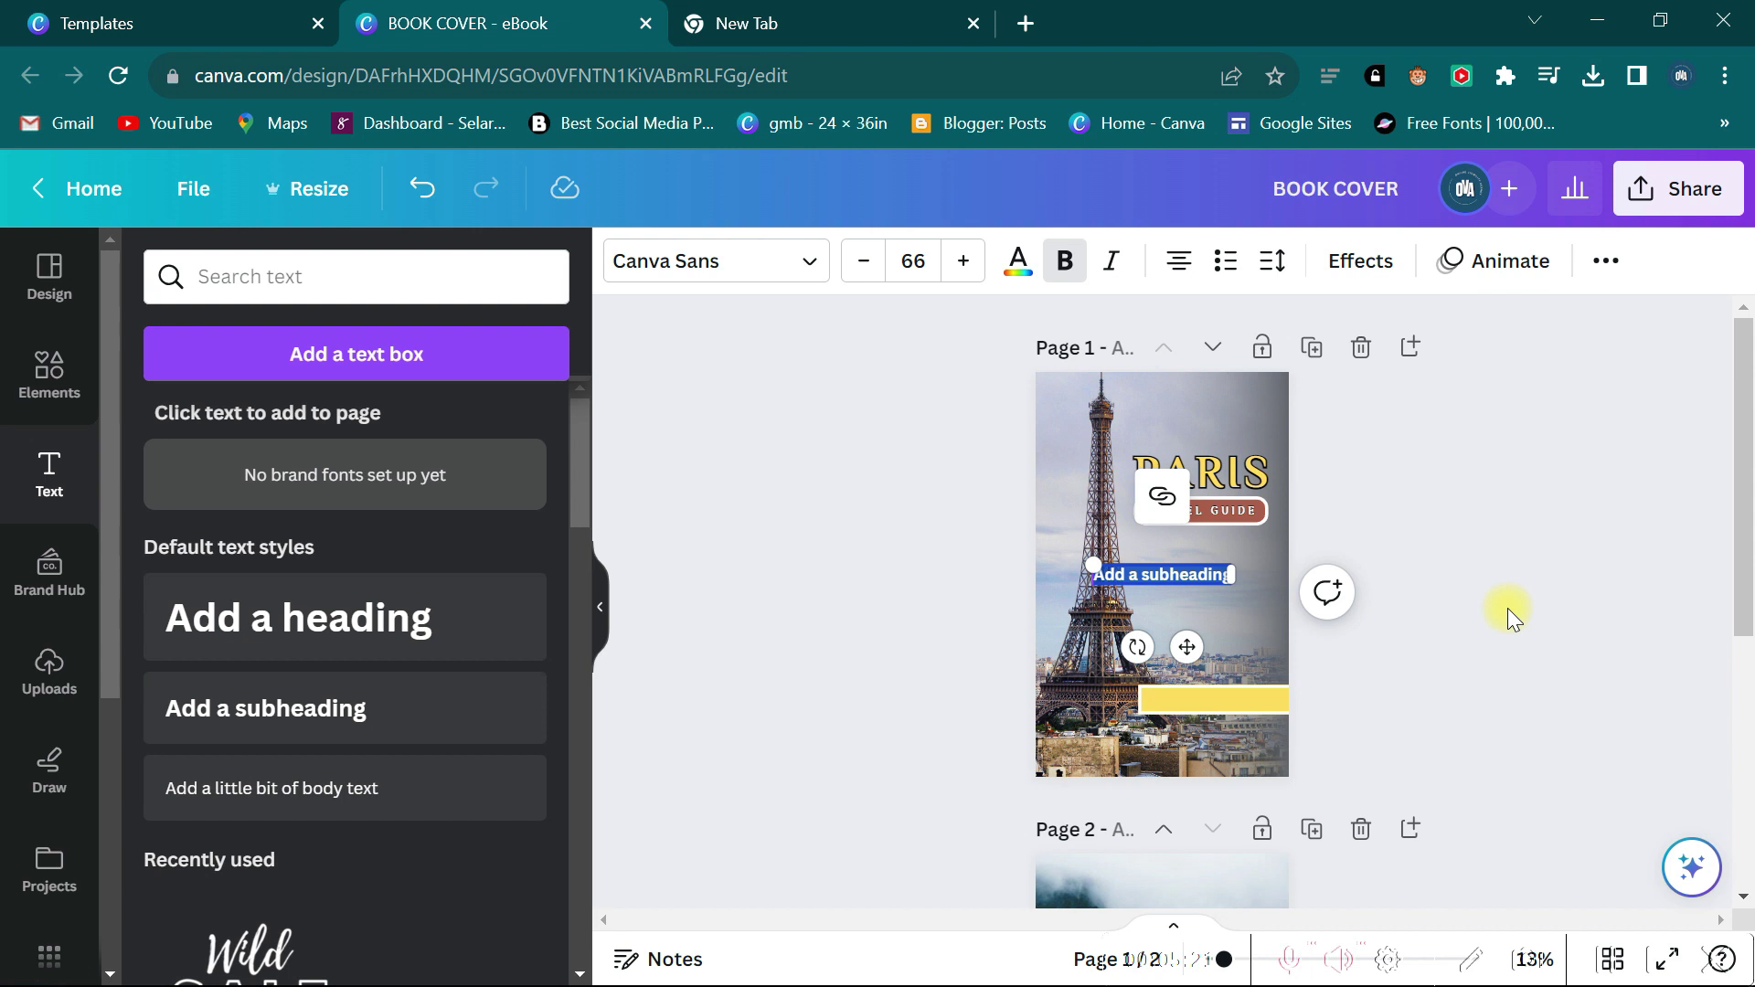
{"action": "type", "text": "Jane"}
{"action": "key", "text": "Caps_Lock"}
{"action": "type", "text": "D"}
{"action": "key", "text": "Caps_Lock"}
{"action": "type", "text": "oe"}
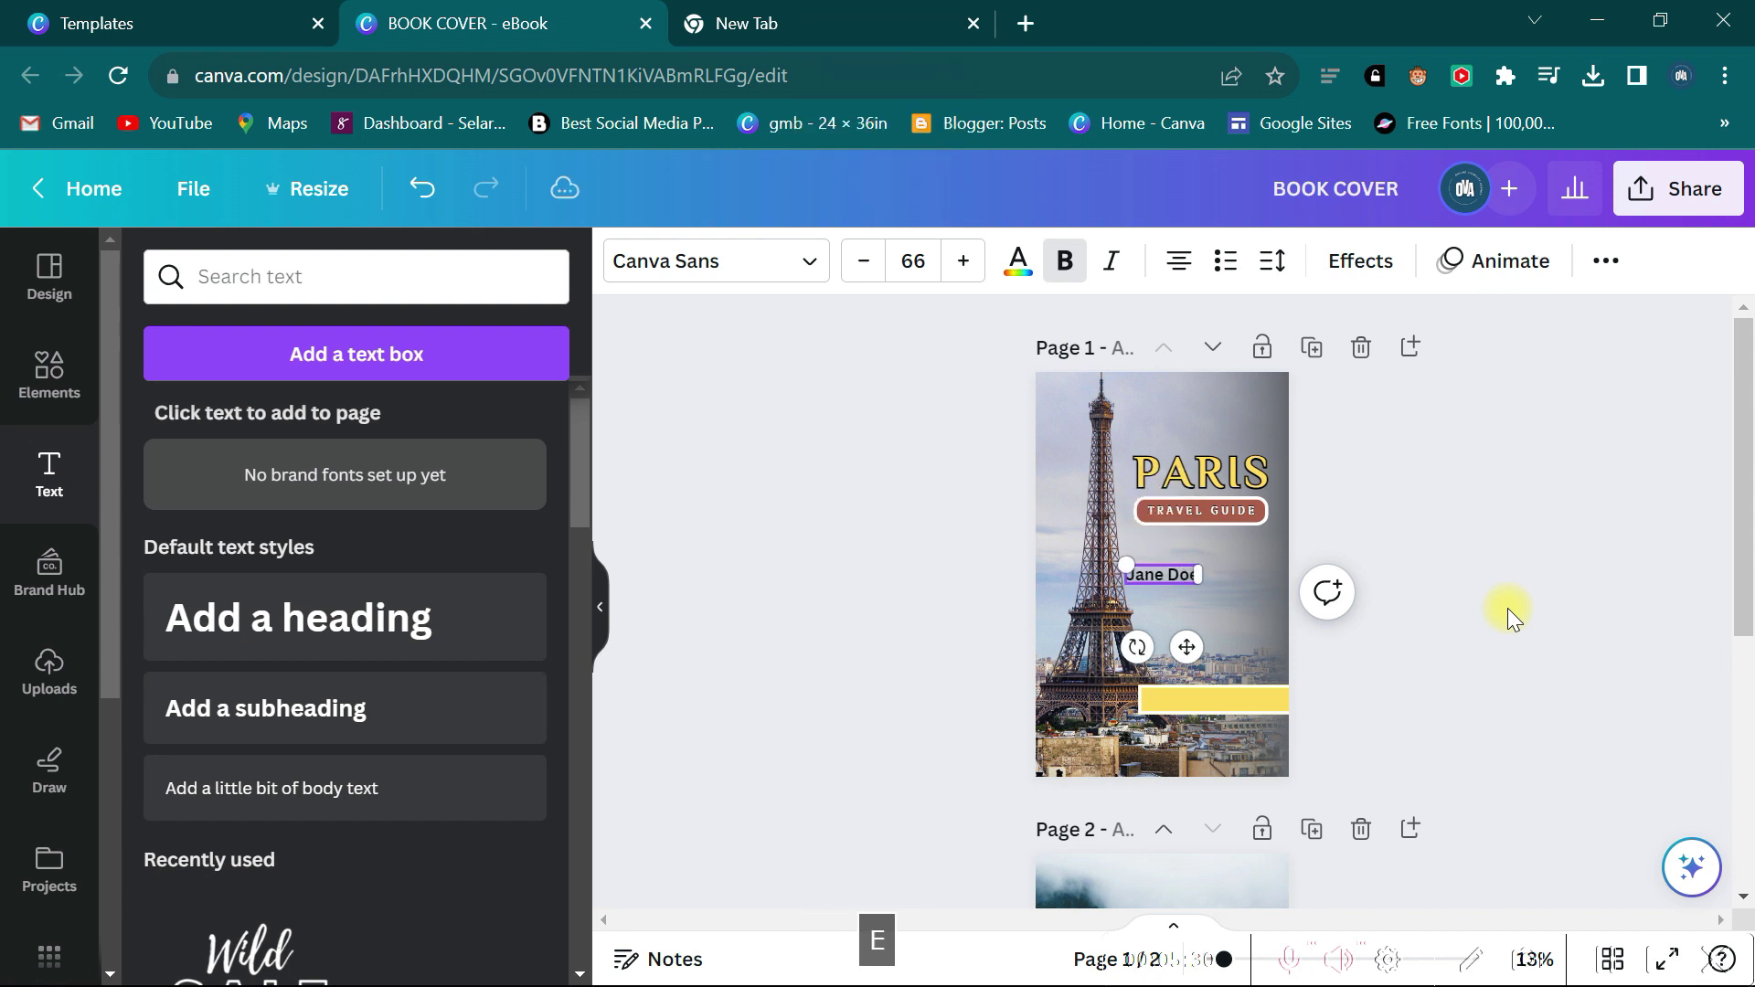
{"action": "left_click", "coordinate": [1163, 571]}
{"action": "left_click_drag", "start_coordinate": [1162, 572], "coordinate": [1209, 682]}
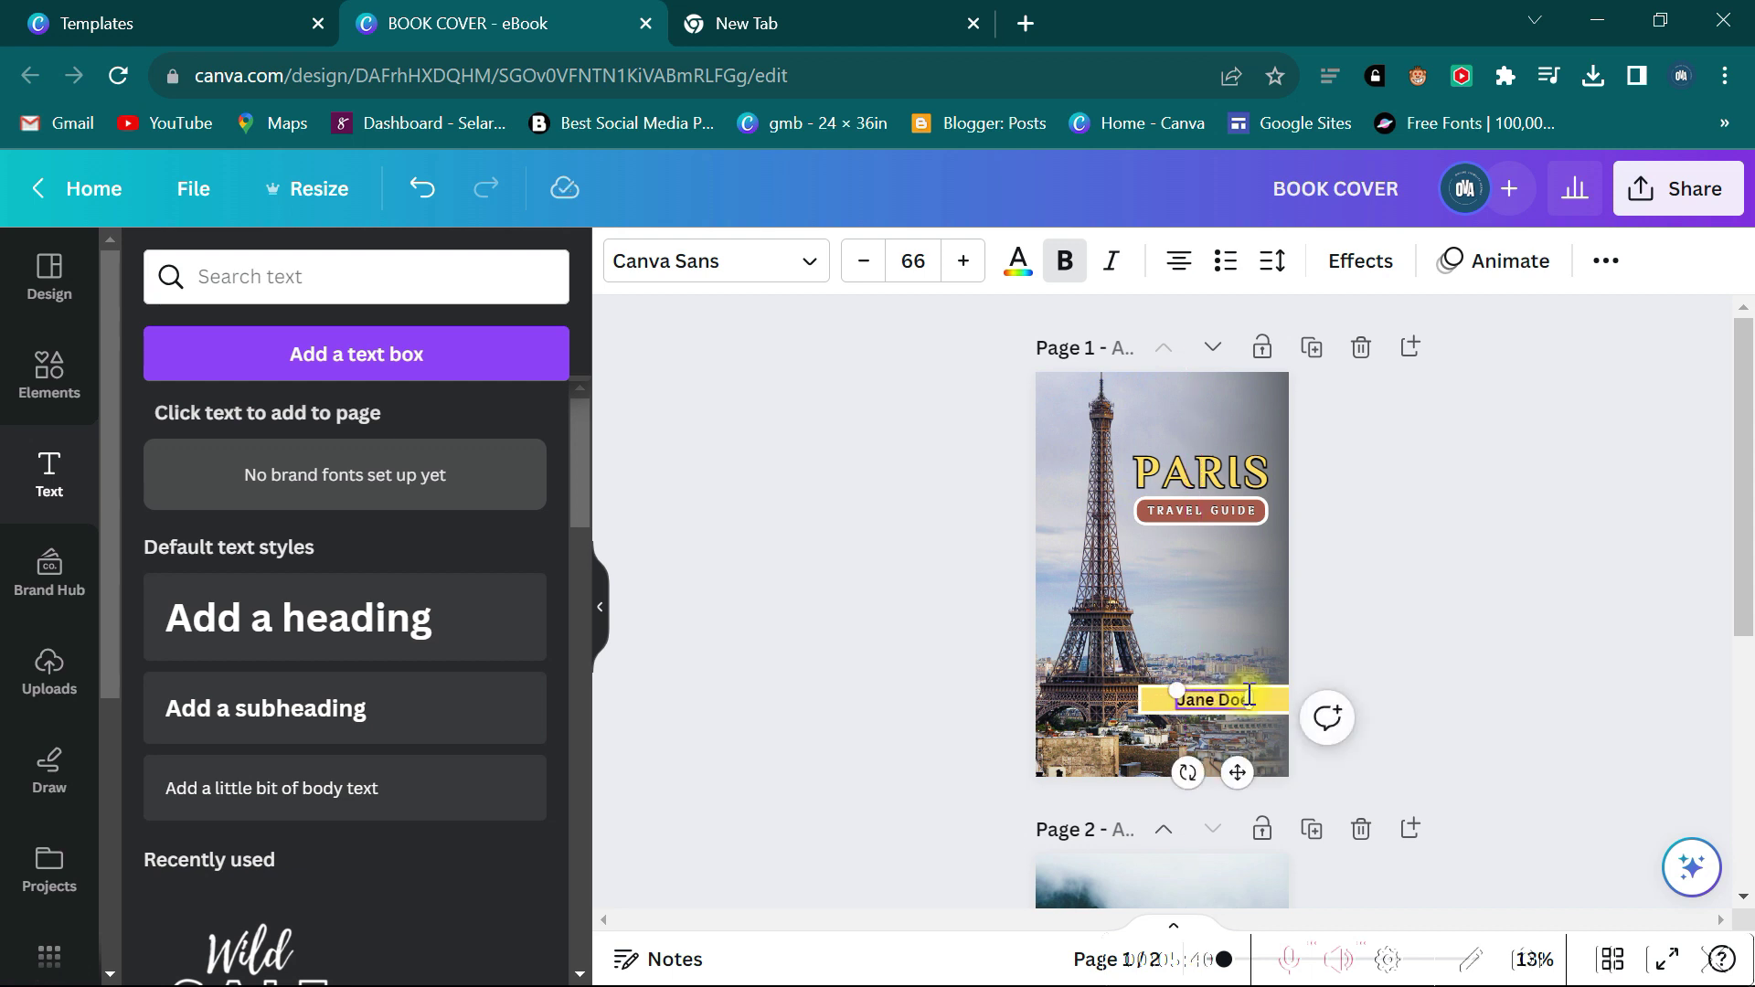
Try white for the author name, then recolour it near-black.
{"action": "double_click", "coordinate": [1225, 701]}
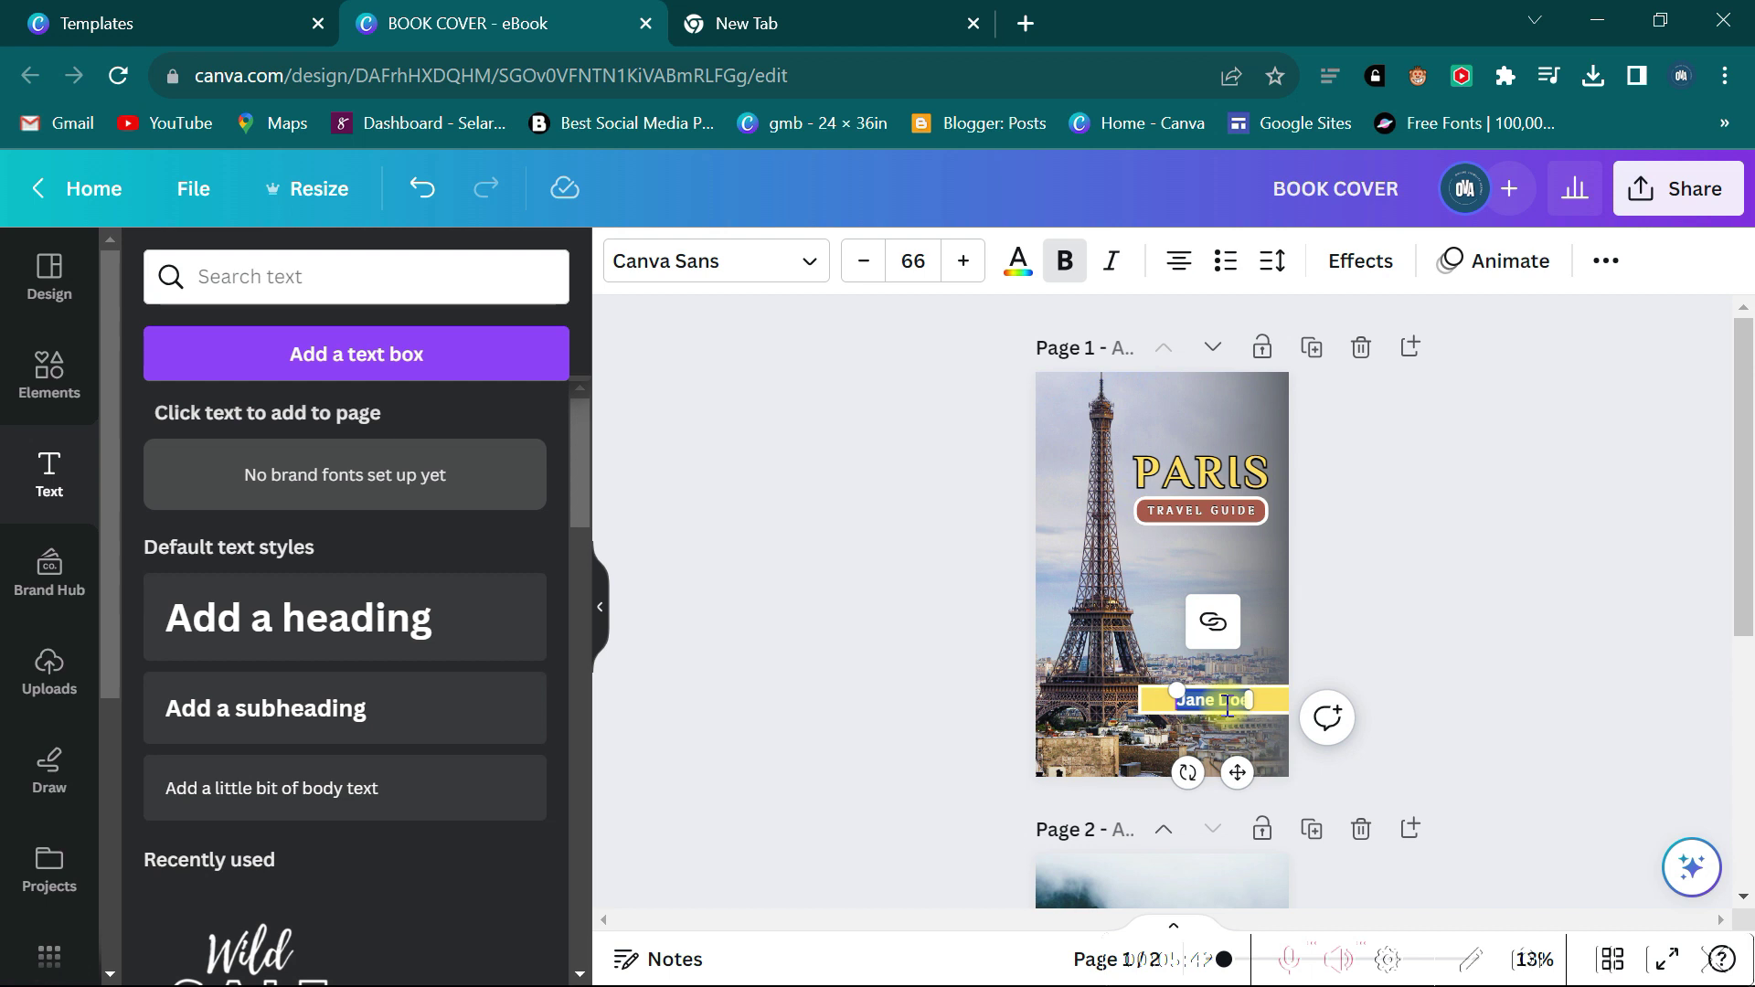
{"action": "left_click", "coordinate": [1007, 261]}
{"action": "left_click", "coordinate": [464, 435]}
{"action": "left_click", "coordinate": [1437, 616]}
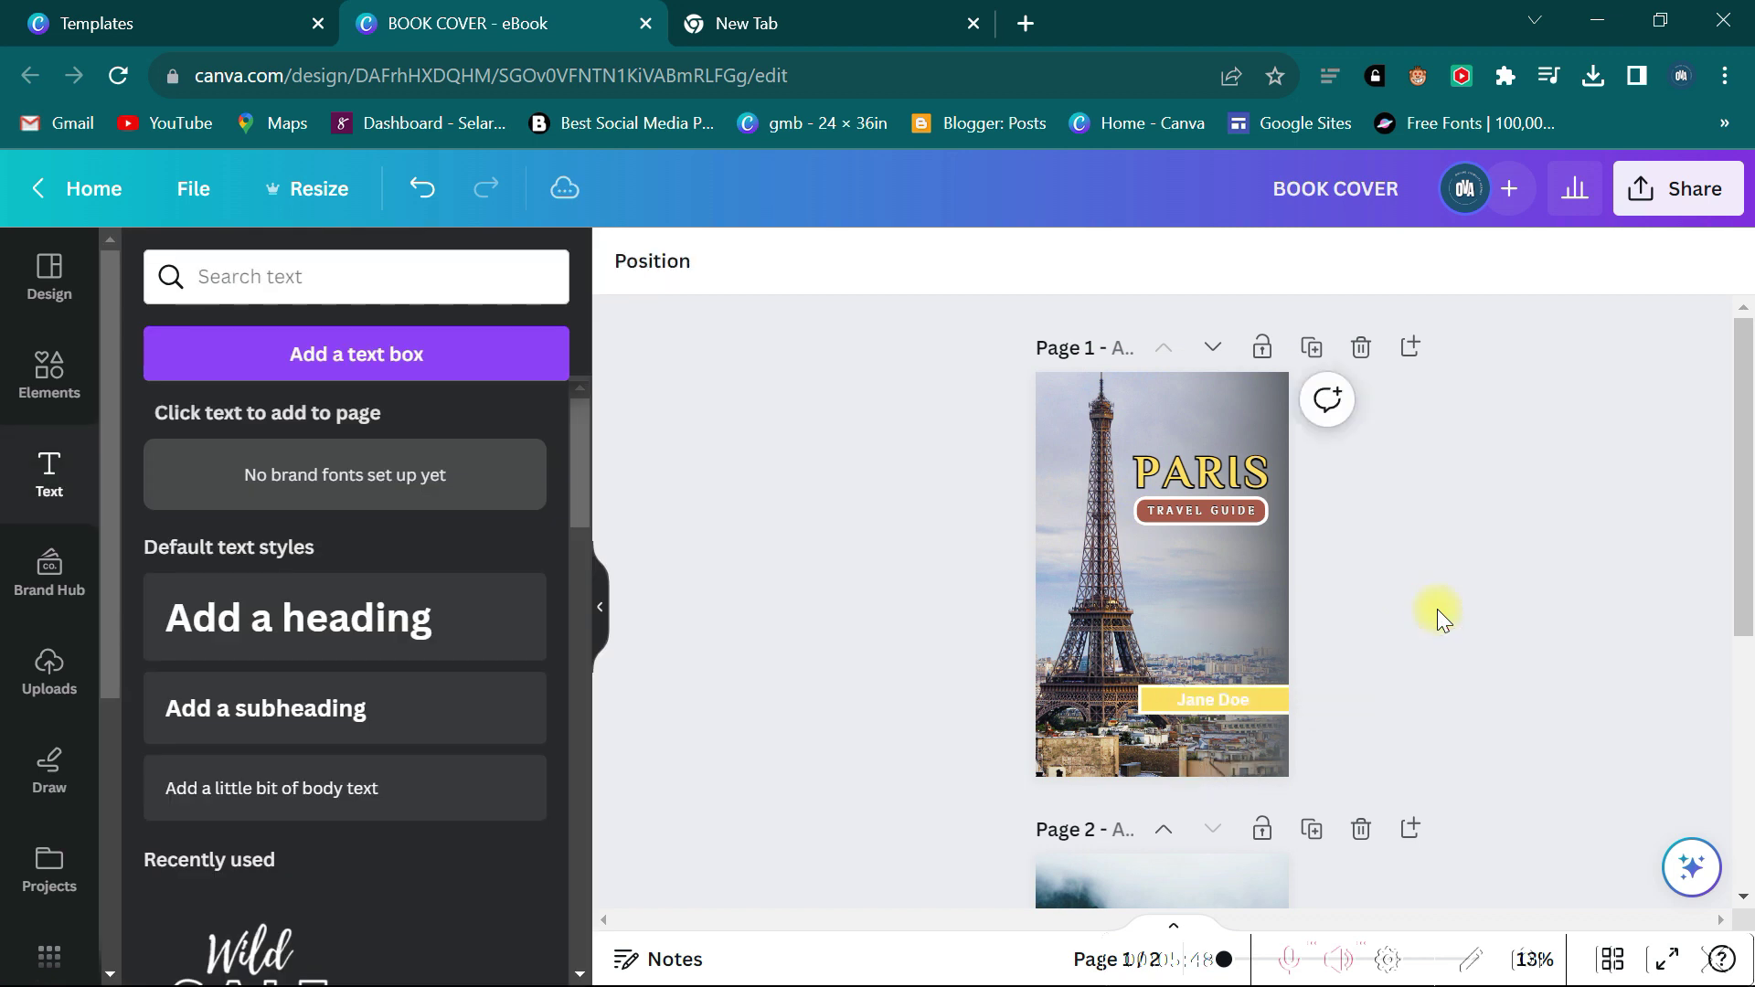
{"action": "double_click", "coordinate": [1204, 702]}
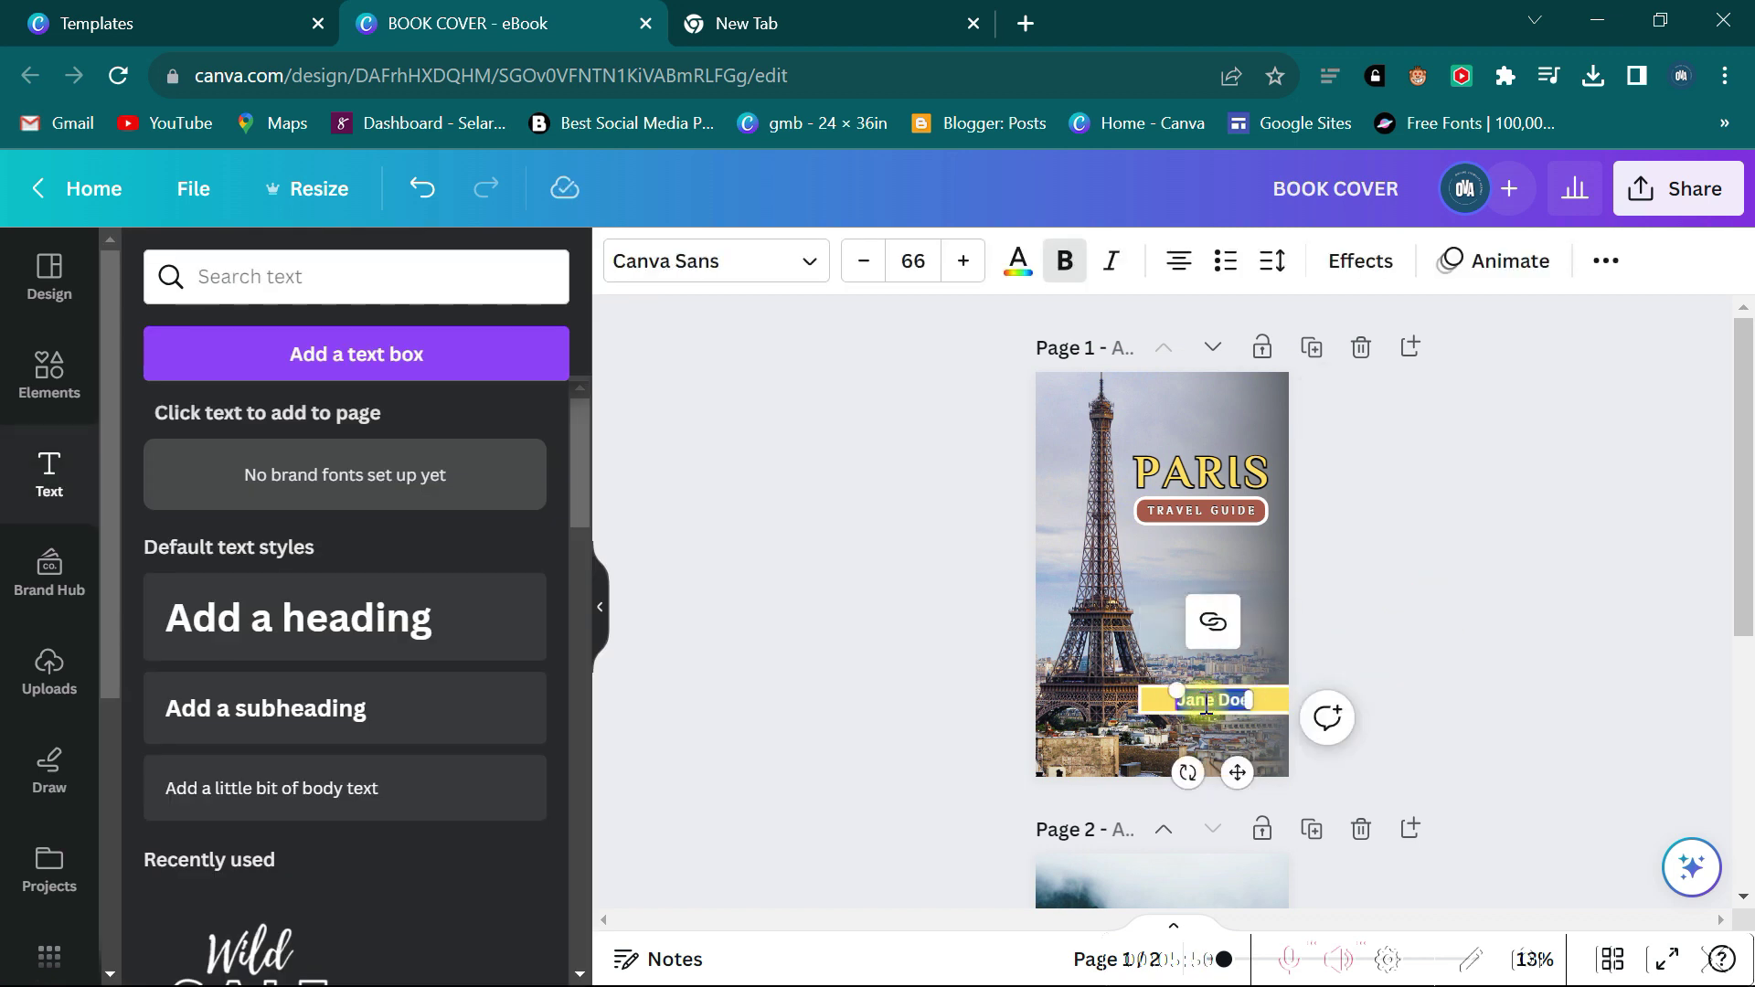
{"action": "left_click", "coordinate": [1016, 260]}
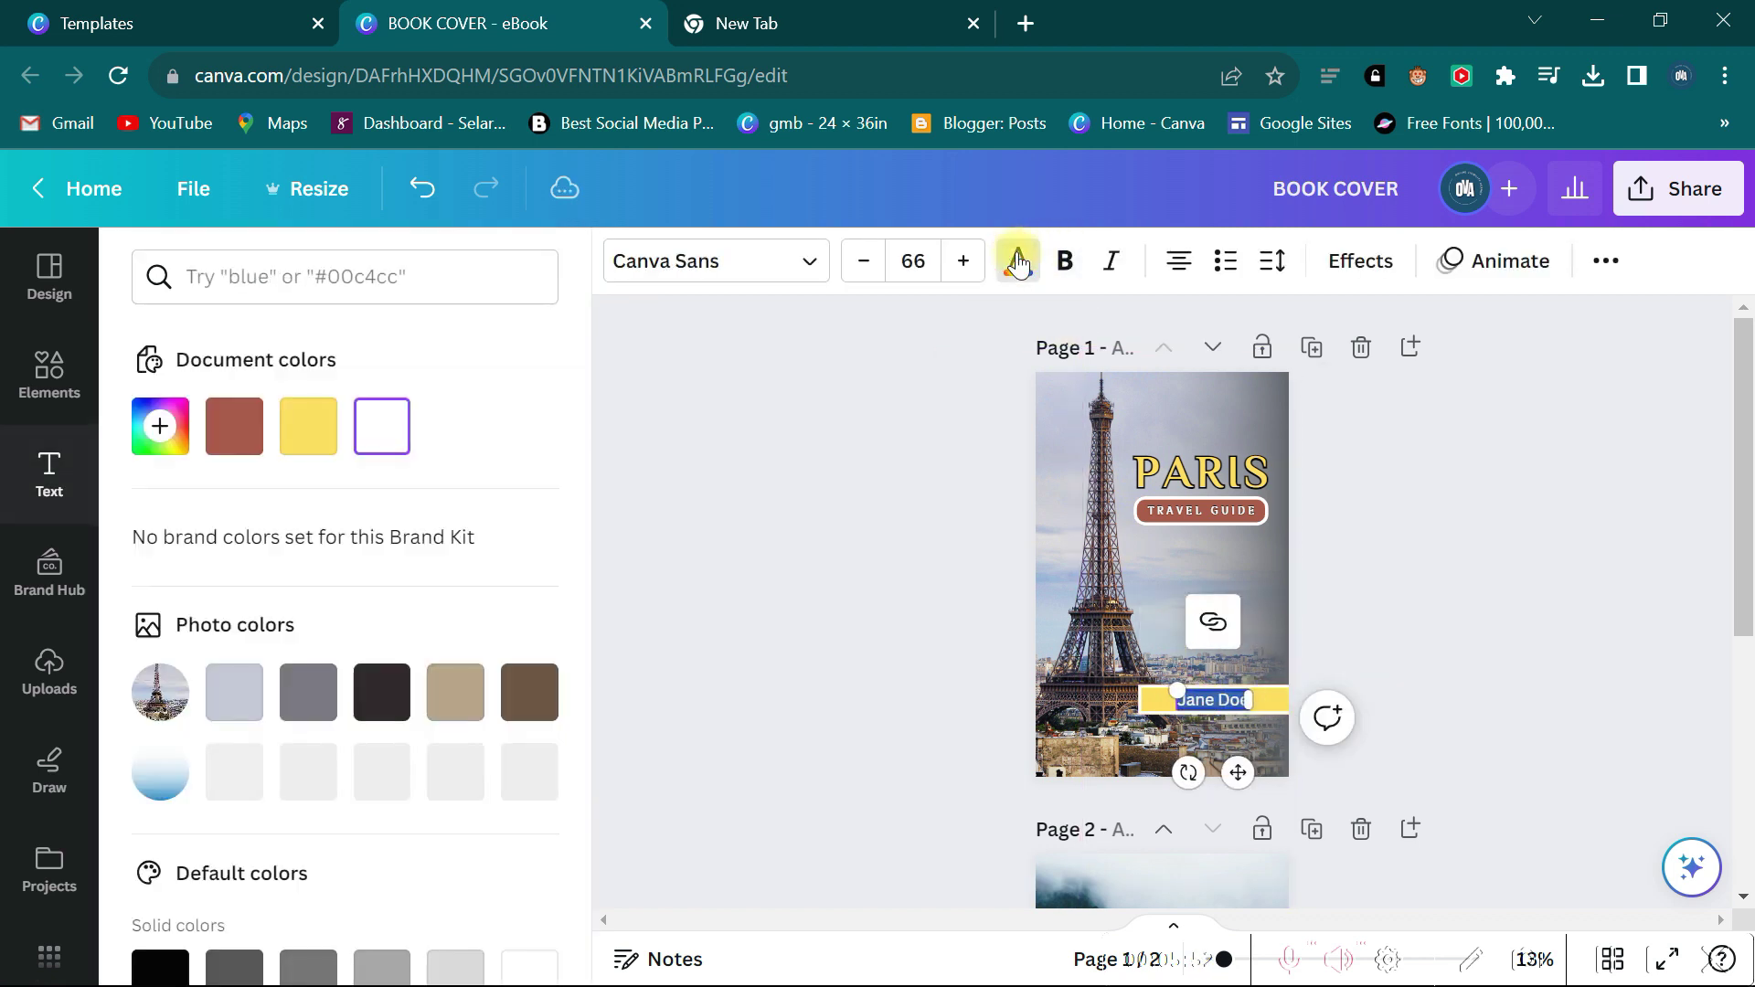
{"action": "left_click", "coordinate": [370, 703]}
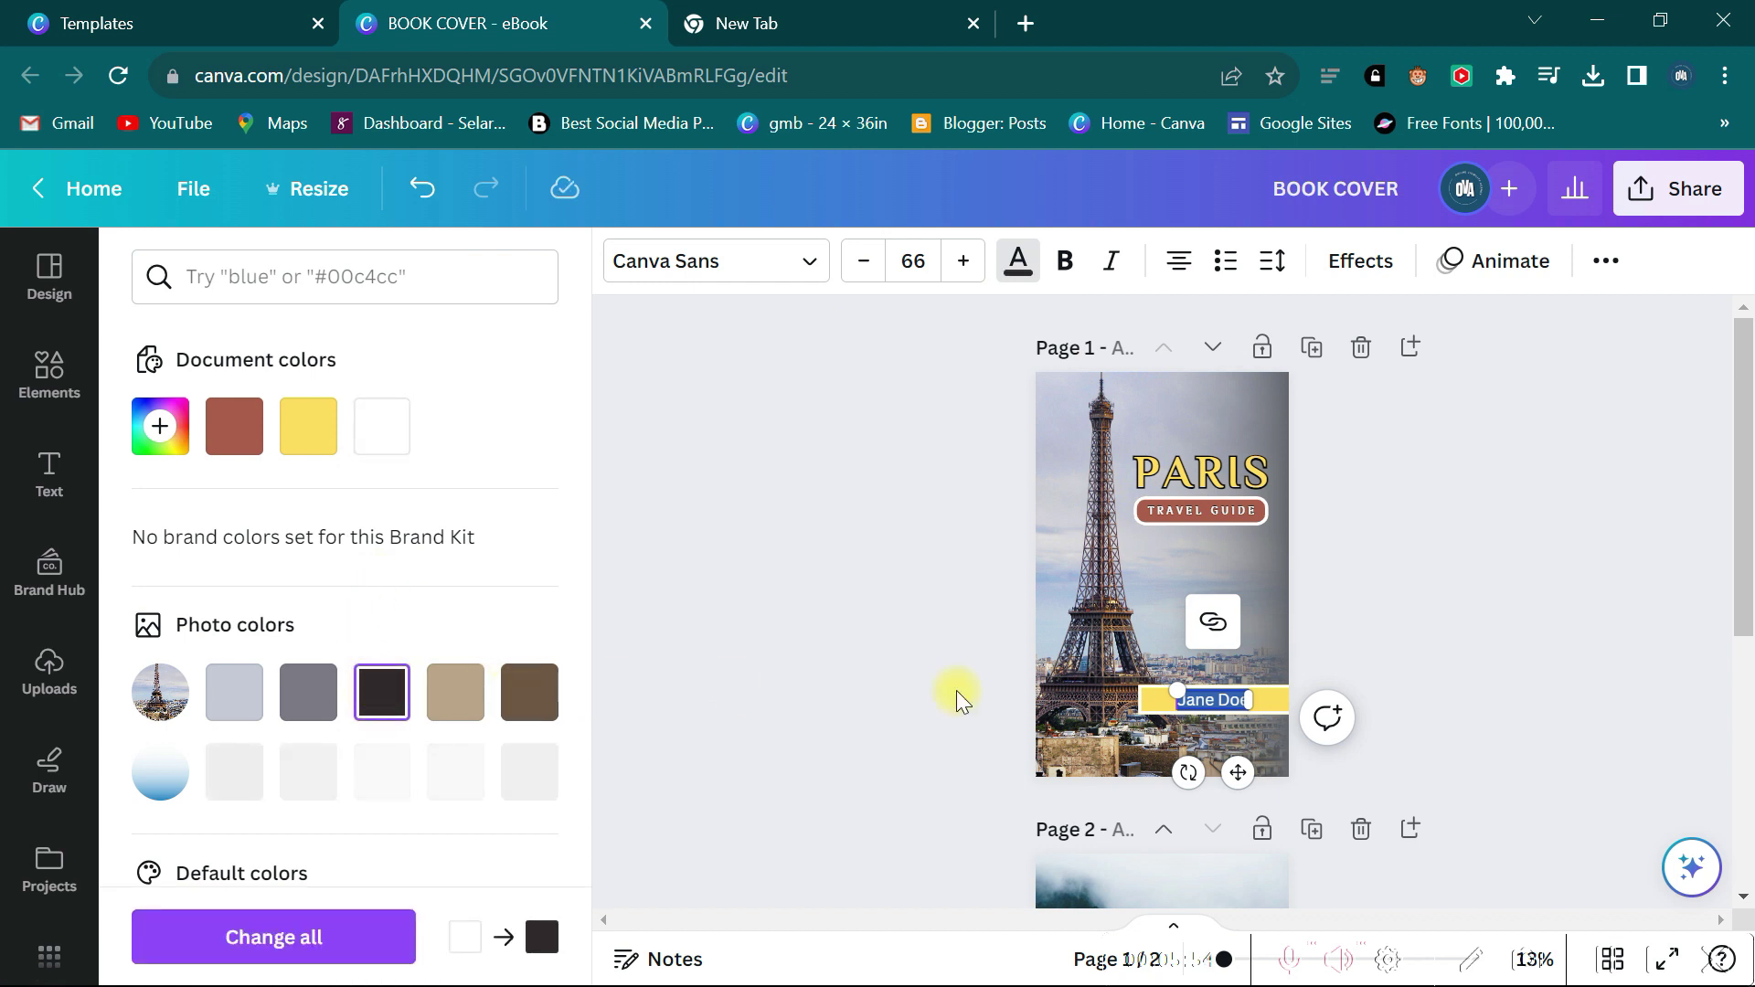
{"action": "left_click", "coordinate": [1568, 630]}
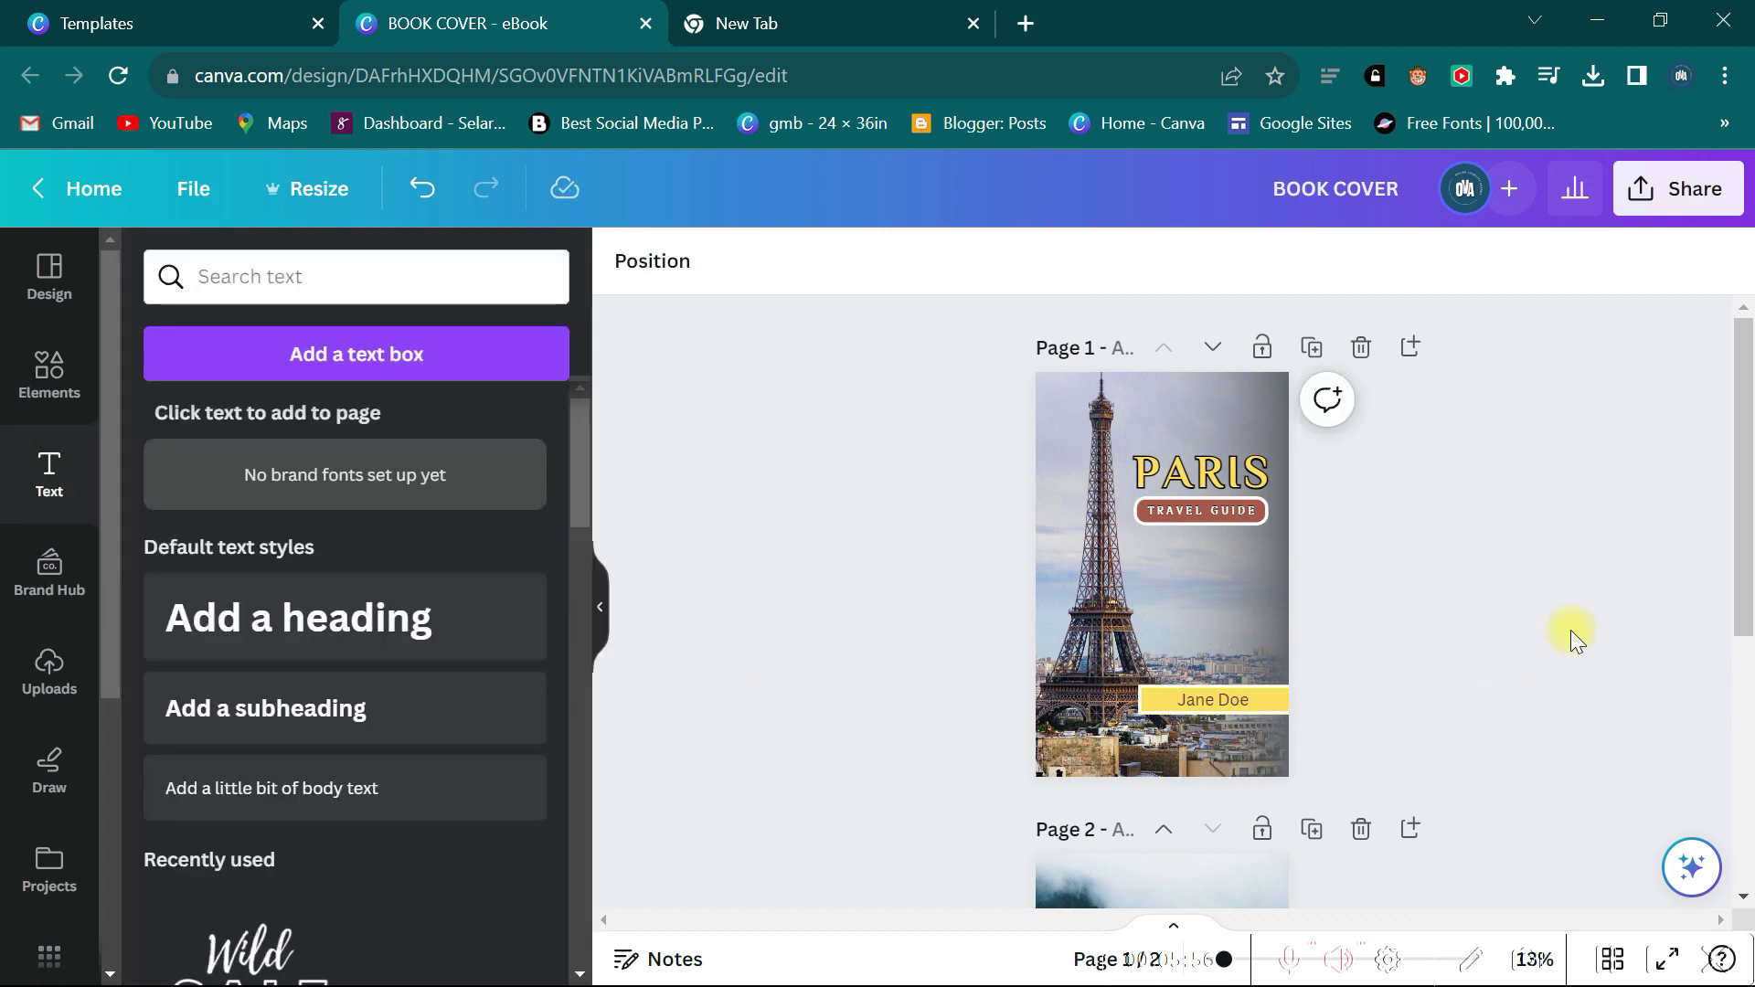